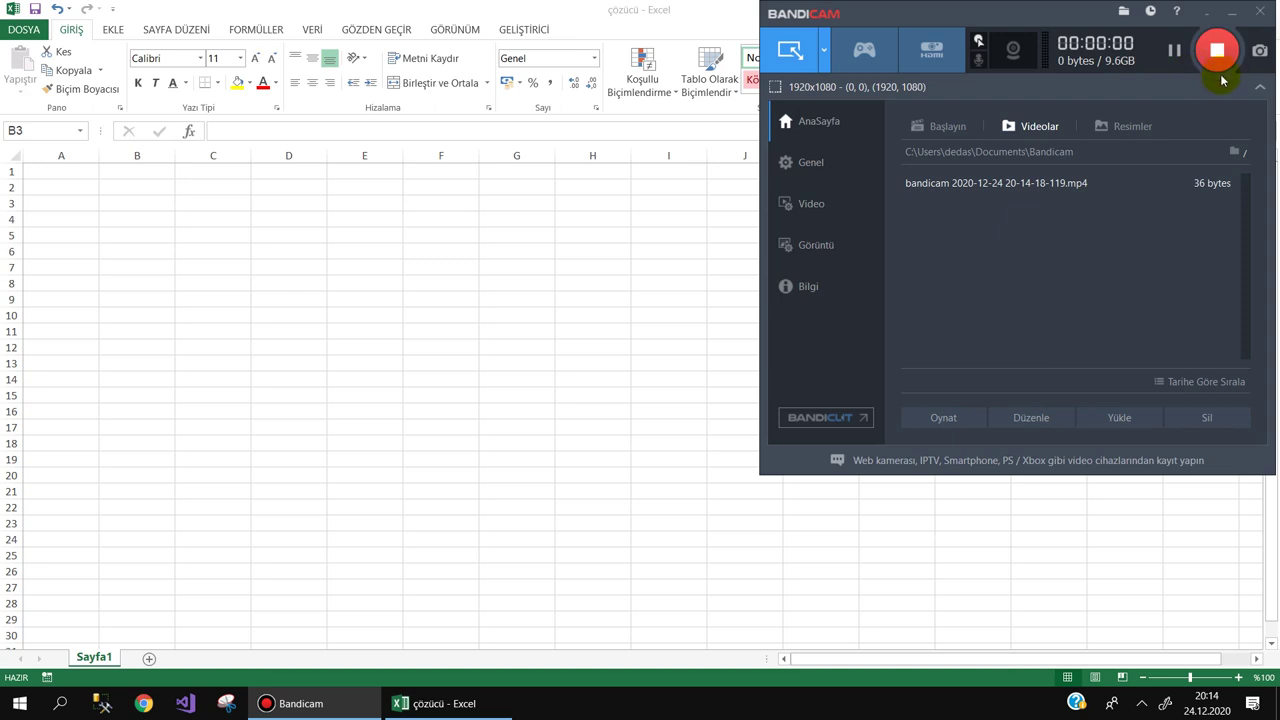
Widen every column of the blank sheet and bring up the VERİ (Data) tab
left_click(1232, 19)
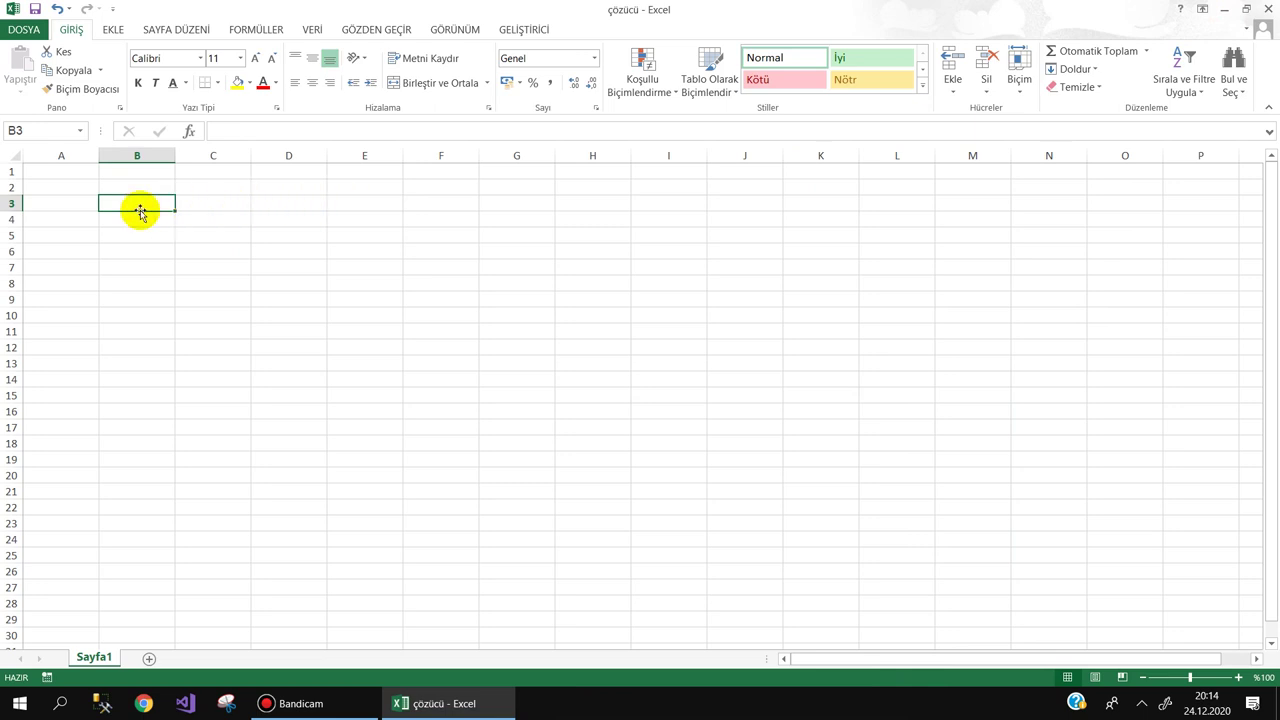
left_click(14, 156)
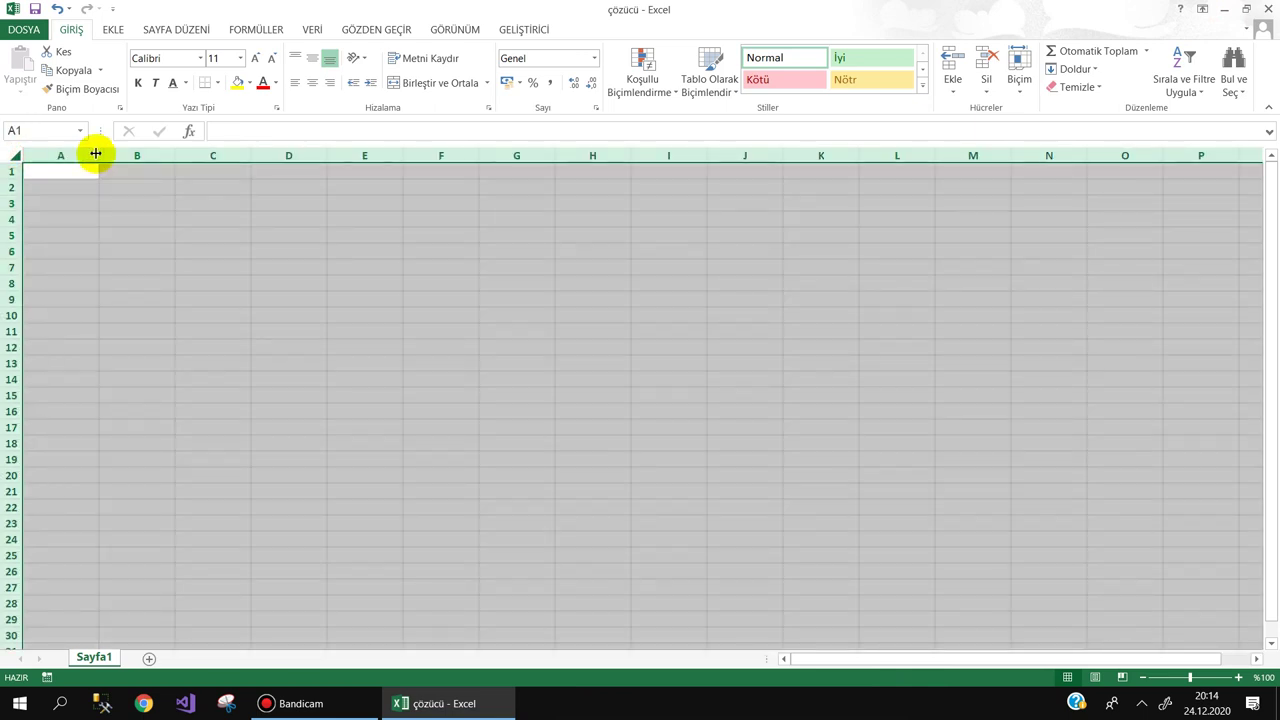
left_click_drag(95, 153, 103, 155)
left_click(109, 201)
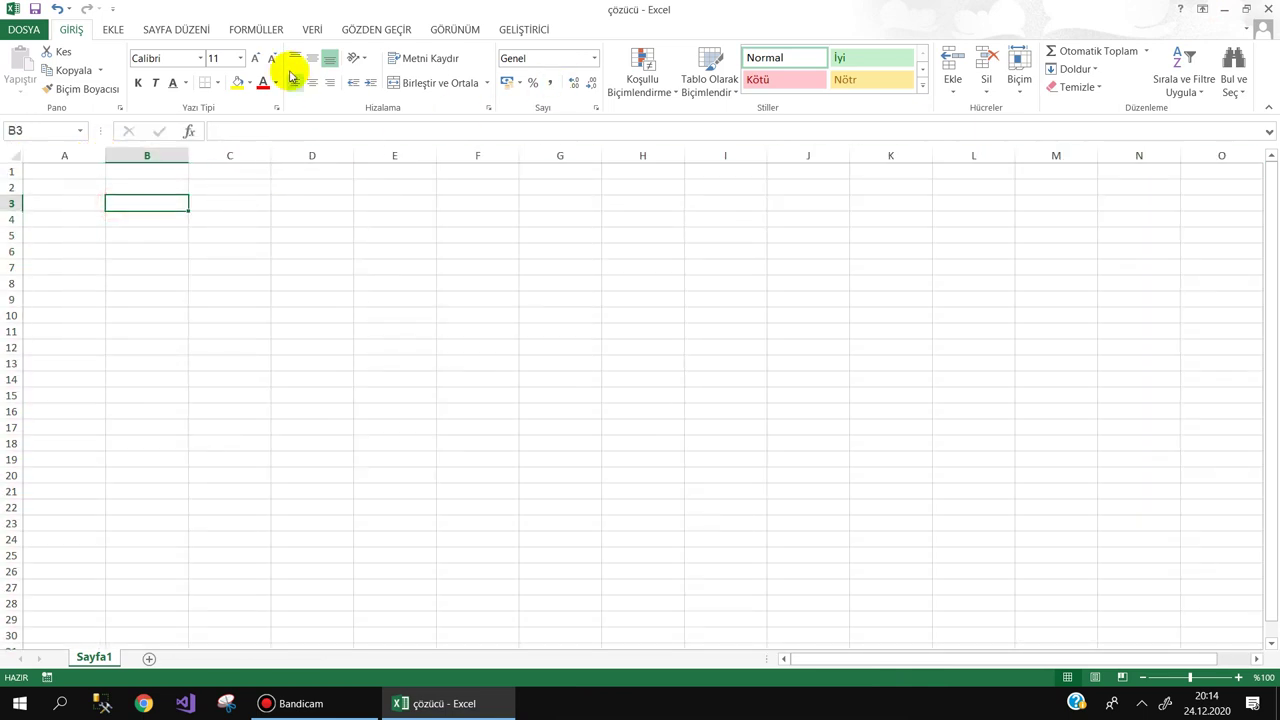
left_click(312, 29)
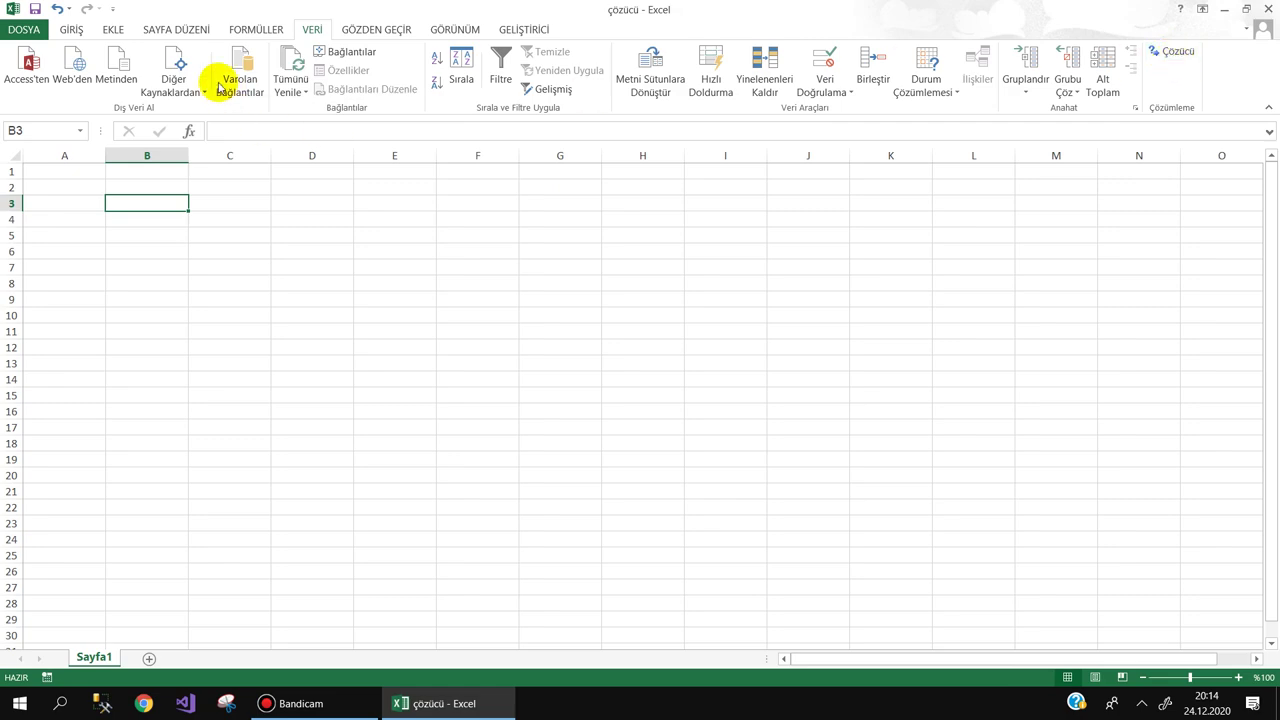
left_click(24, 29)
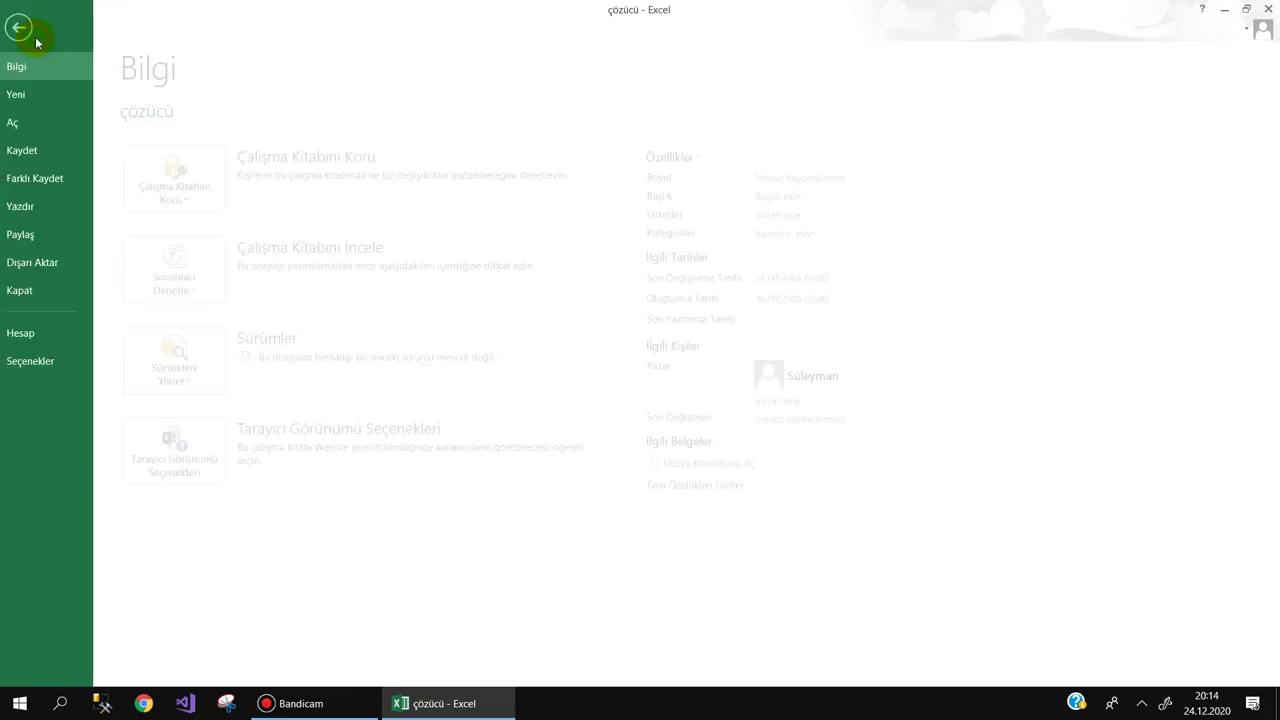
left_click(45, 362)
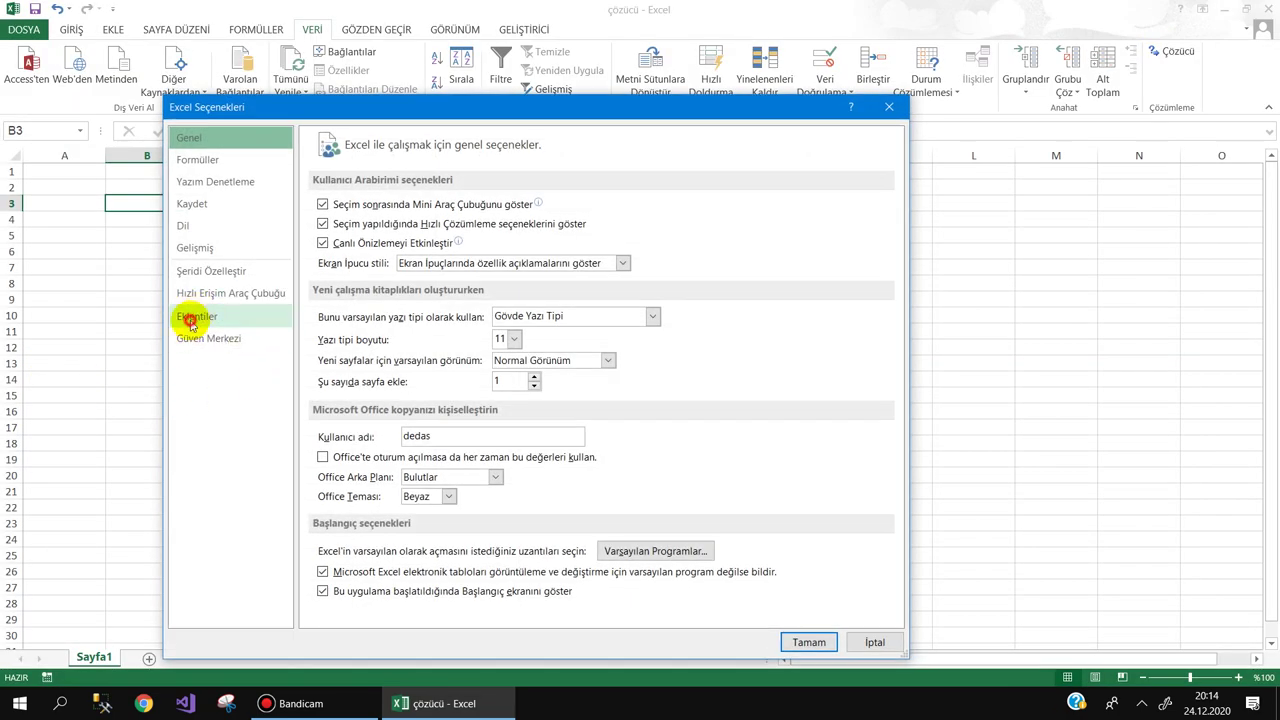
left_click(192, 318)
left_click_drag(370, 107, 387, 58)
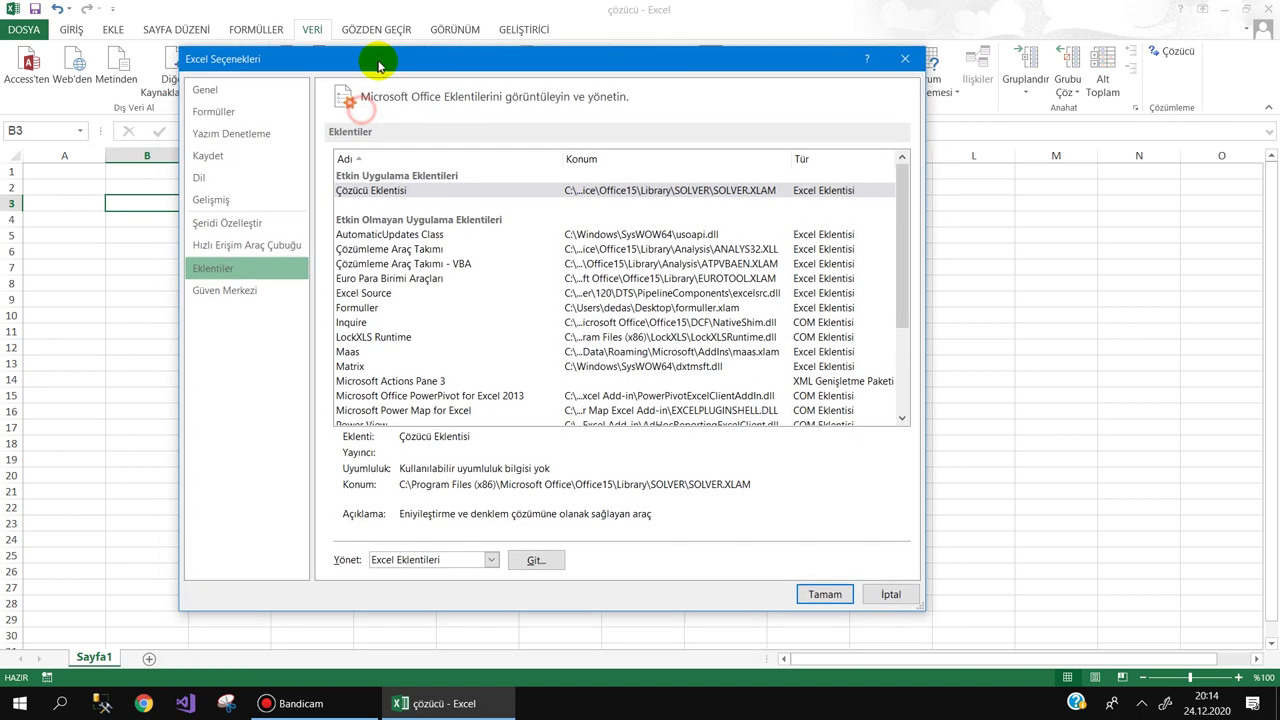
left_click(535, 561)
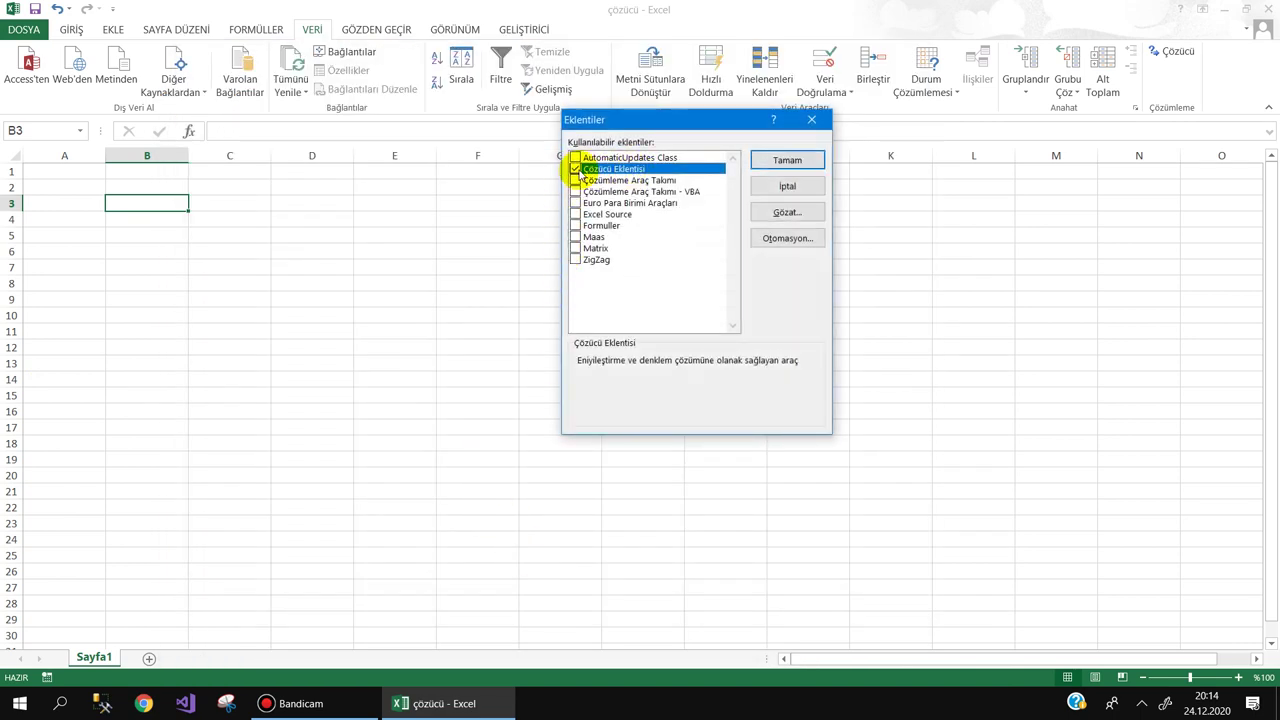
left_click(812, 120)
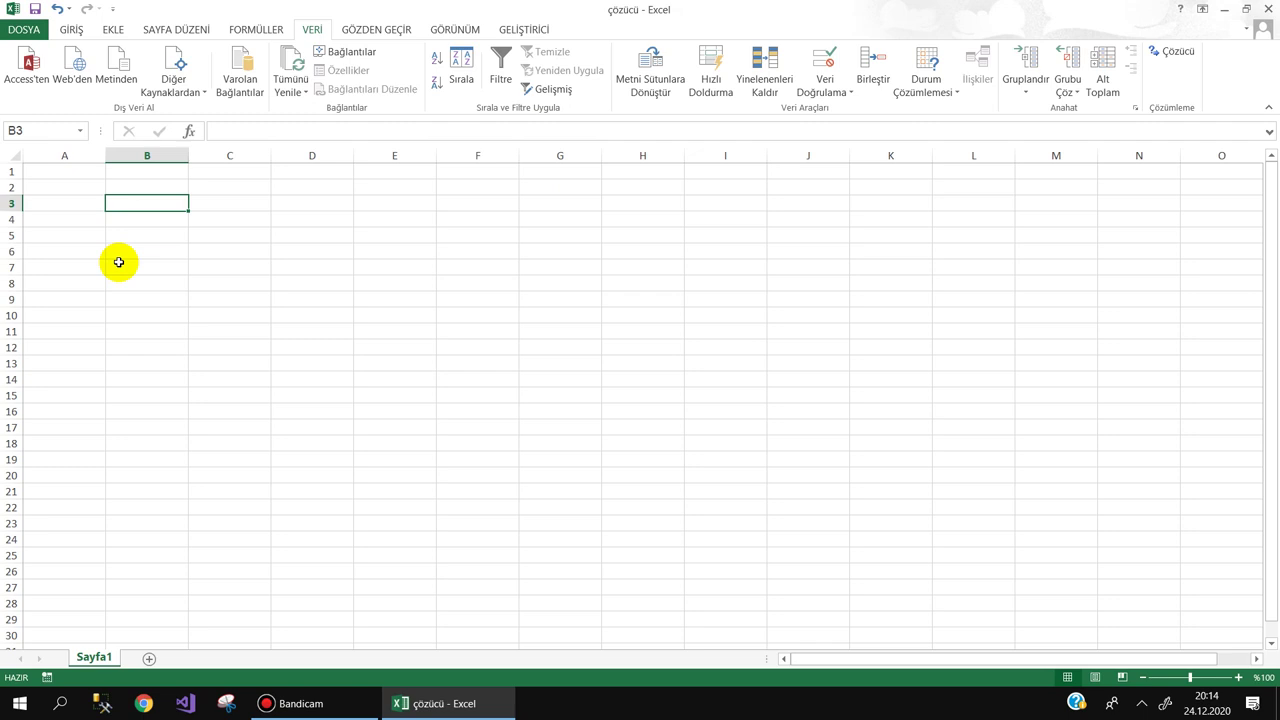
Make all rows taller and widen column A
left_click(9, 156)
left_click_drag(11, 179, 11, 184)
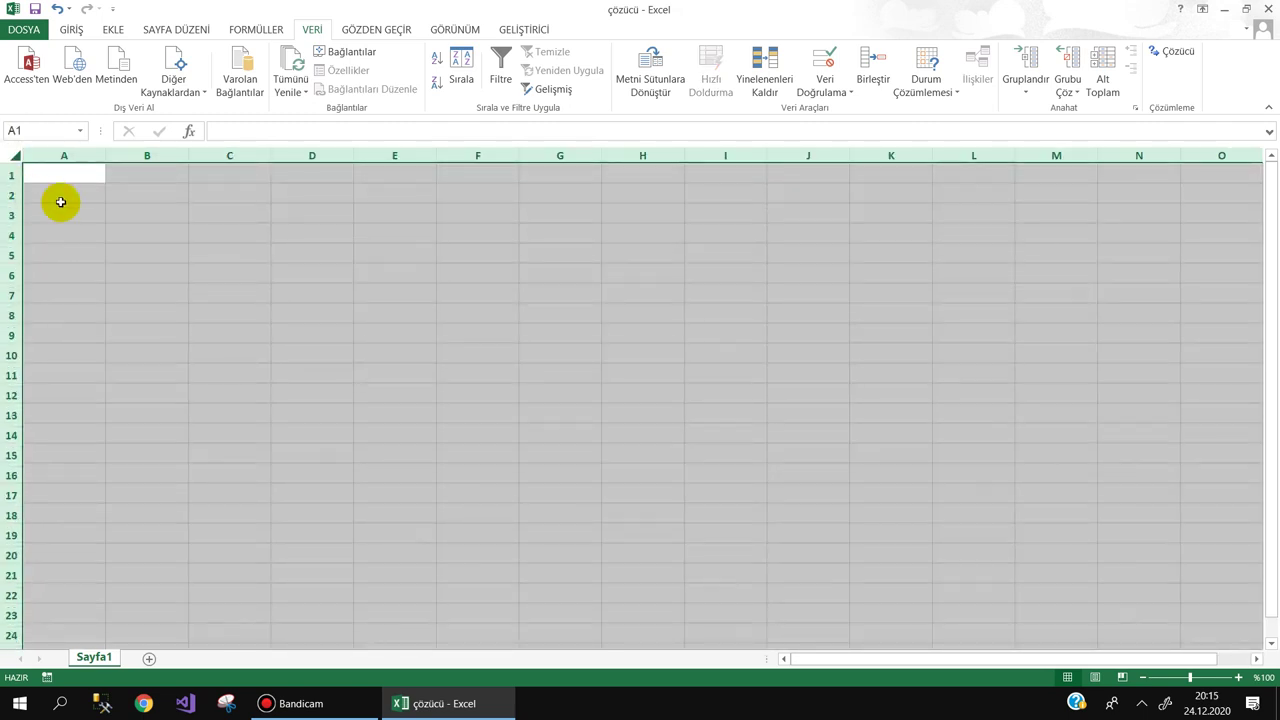
left_click(85, 209)
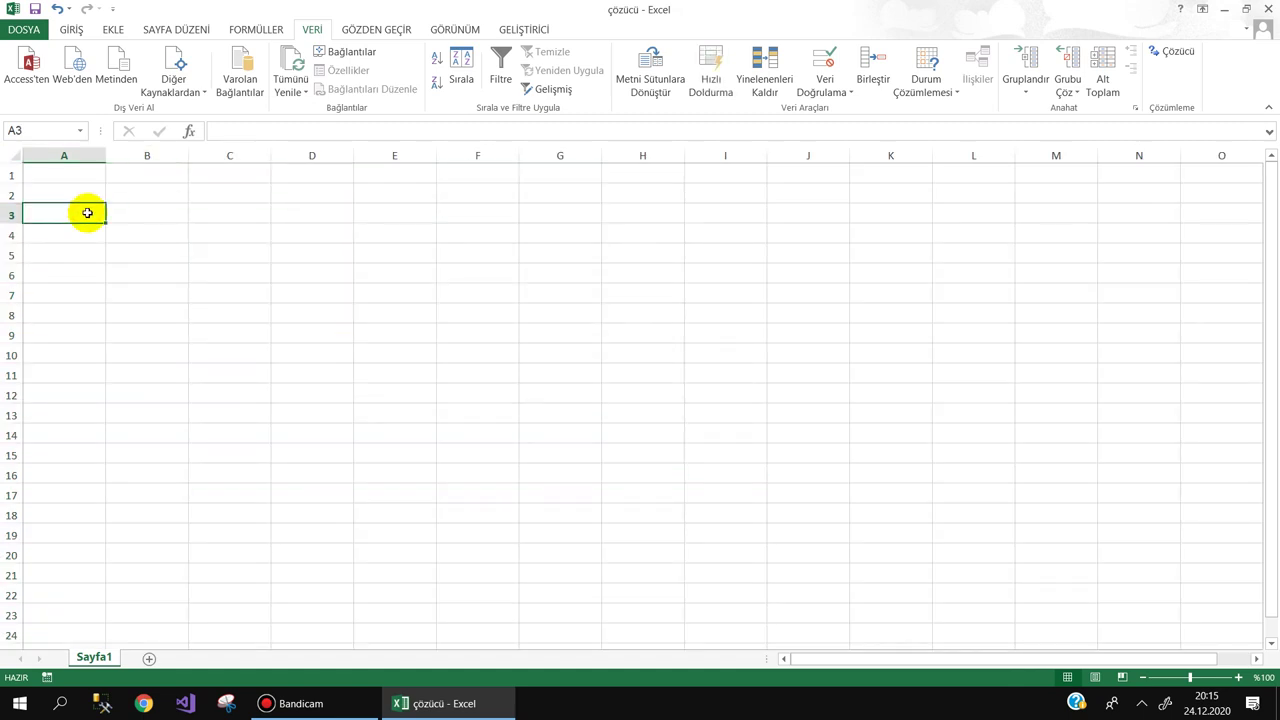
left_click(68, 177)
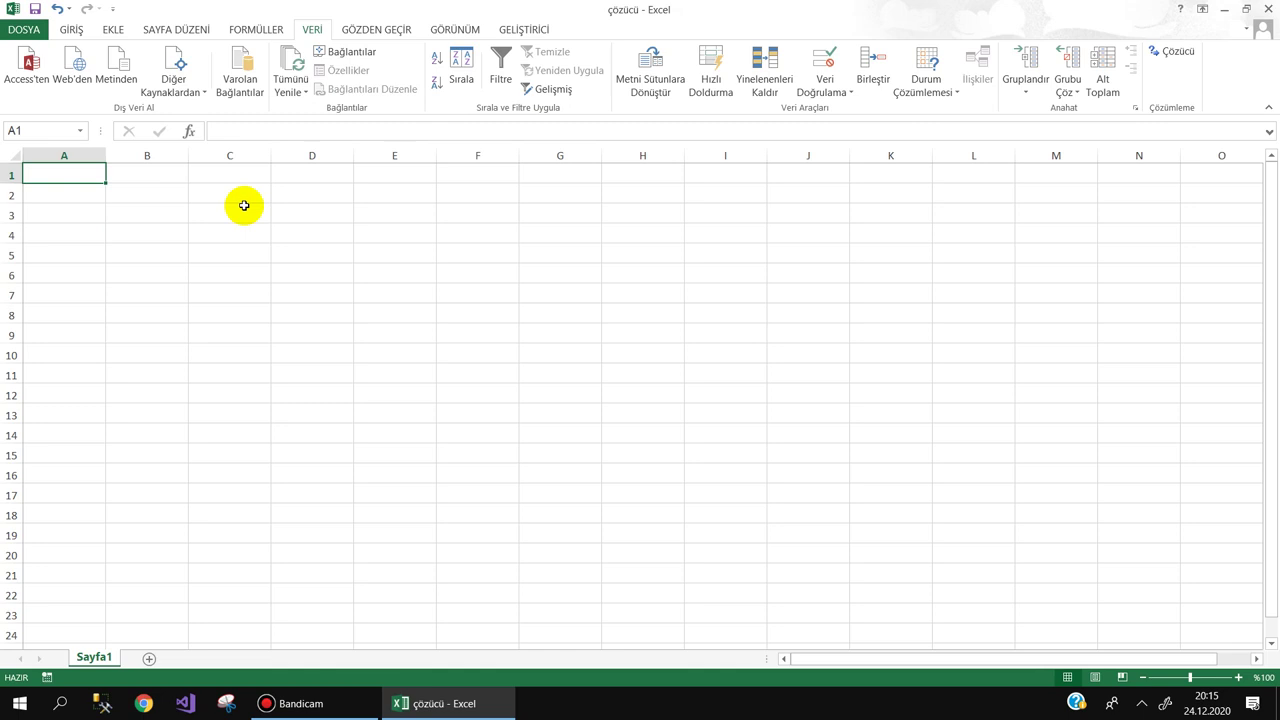
left_click_drag(106, 155, 162, 150)
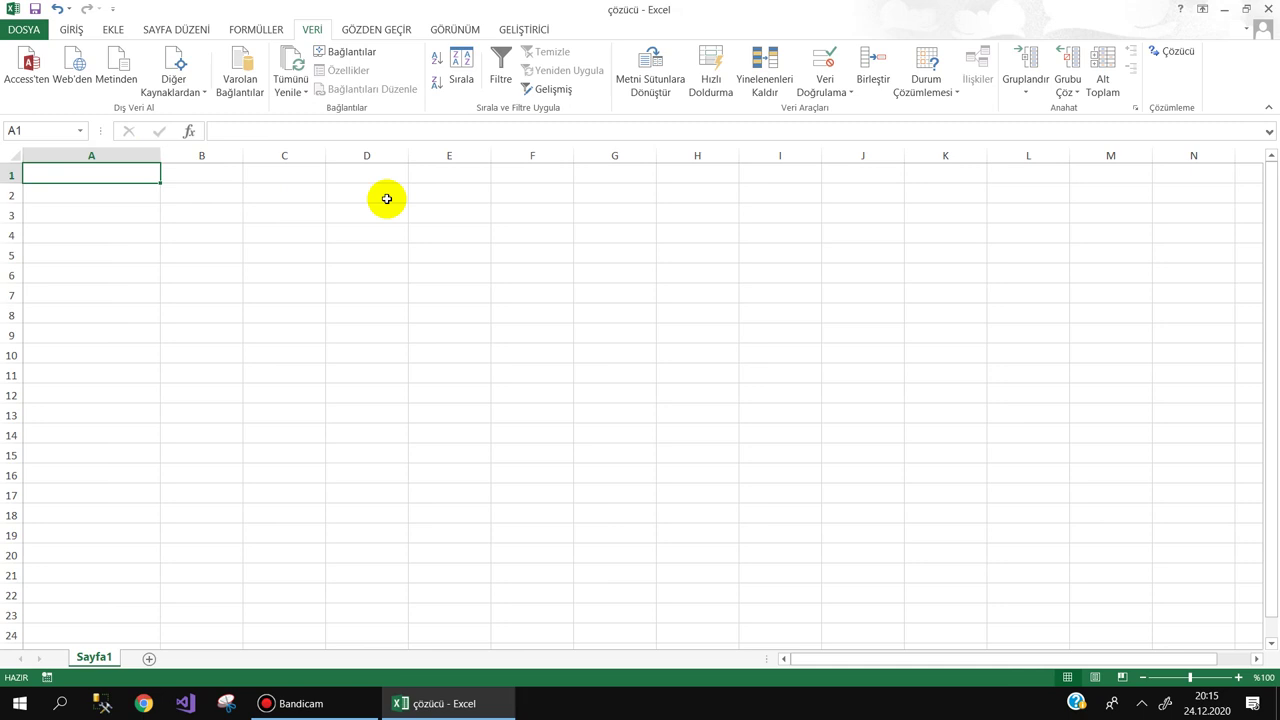
Enter the headers ADI SOYADI in A1 and EĞİTİM DURUMU in B1
type("ADI SOYADI")
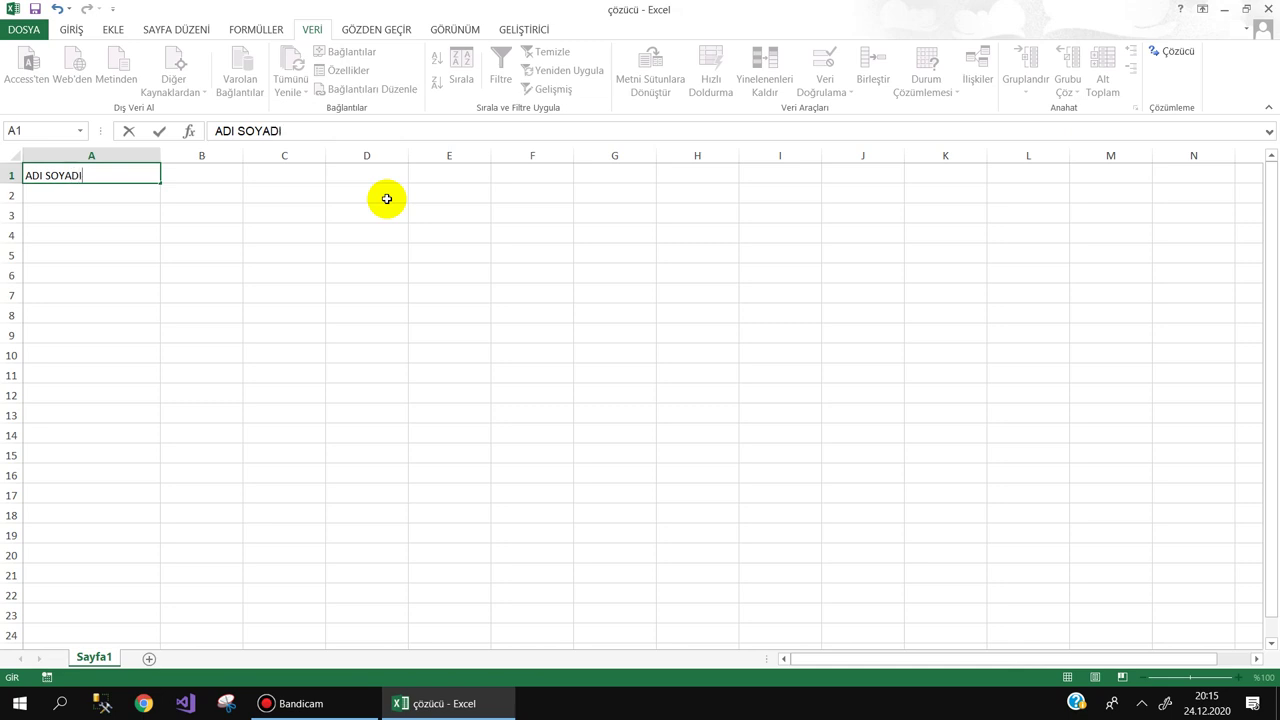
key("Return")
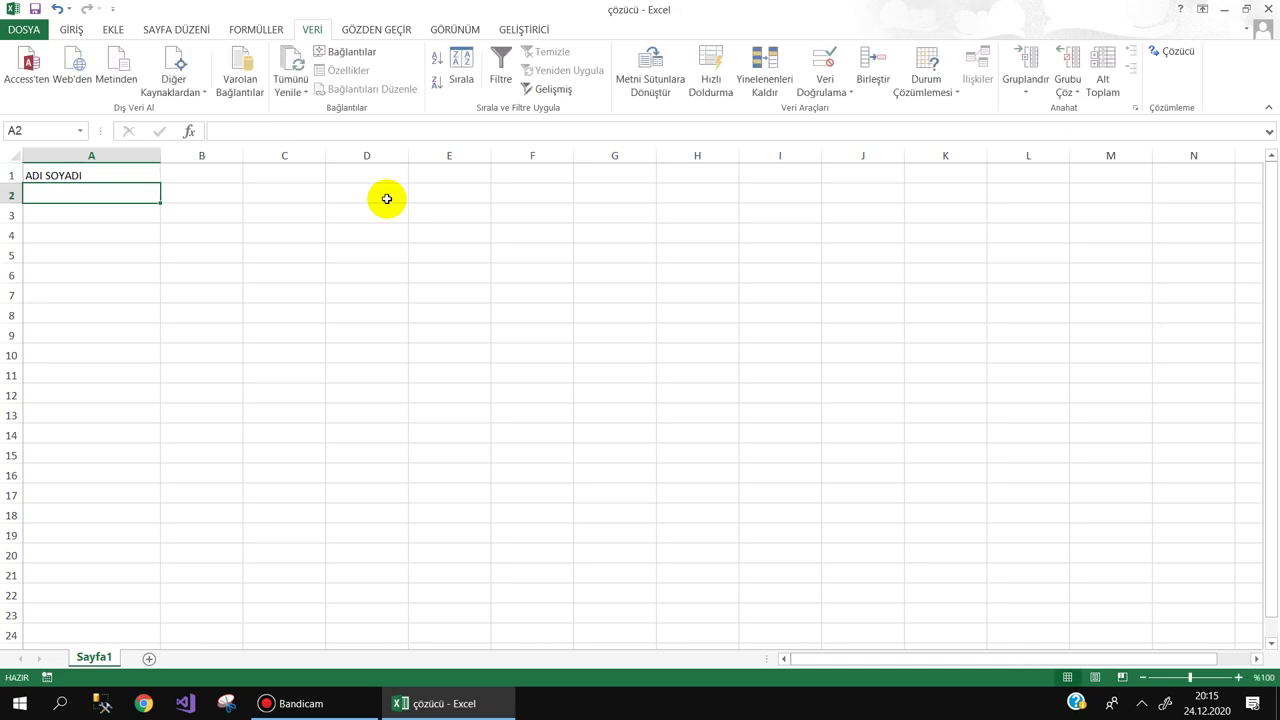
key("Up")
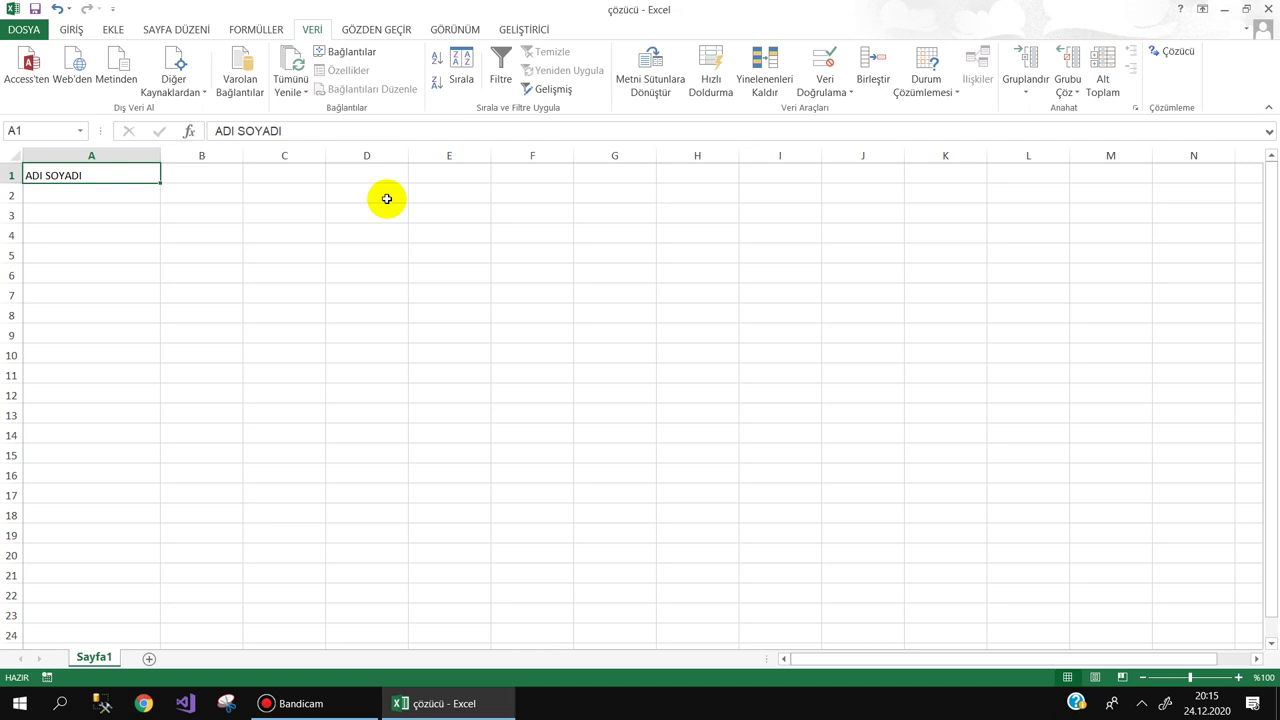
key("Right")
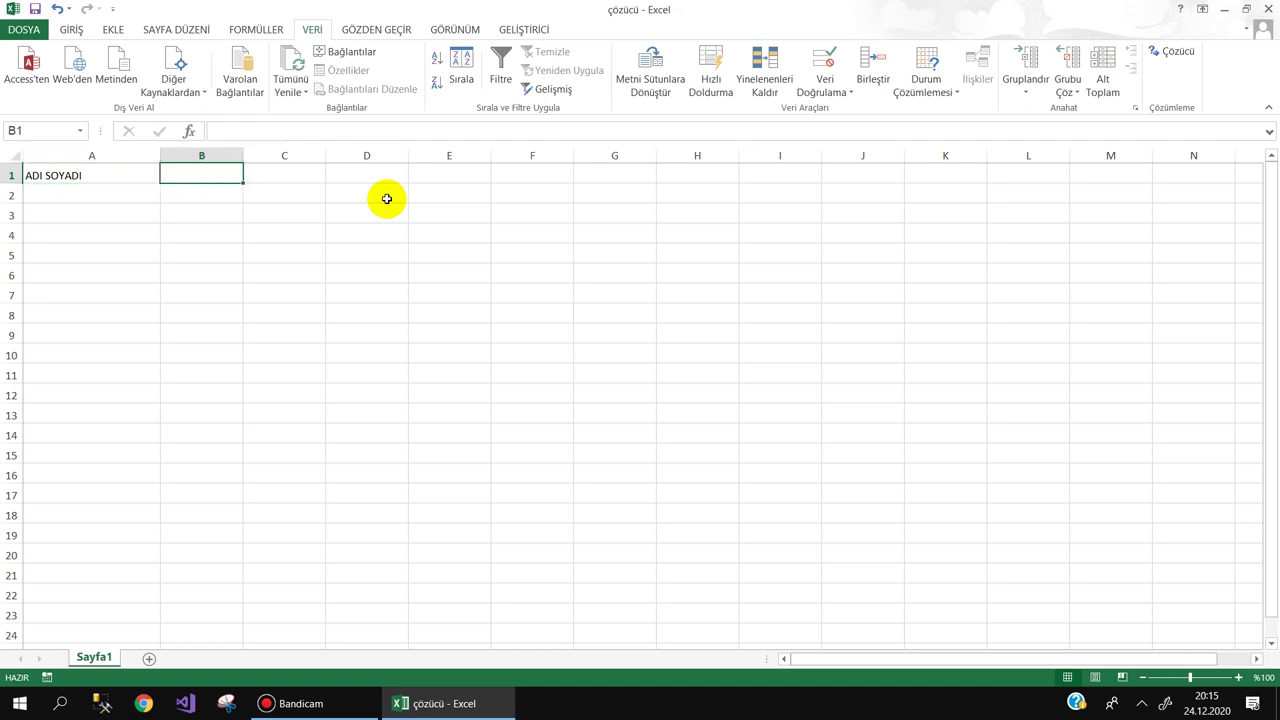
type("EĞİTİM DURUMU")
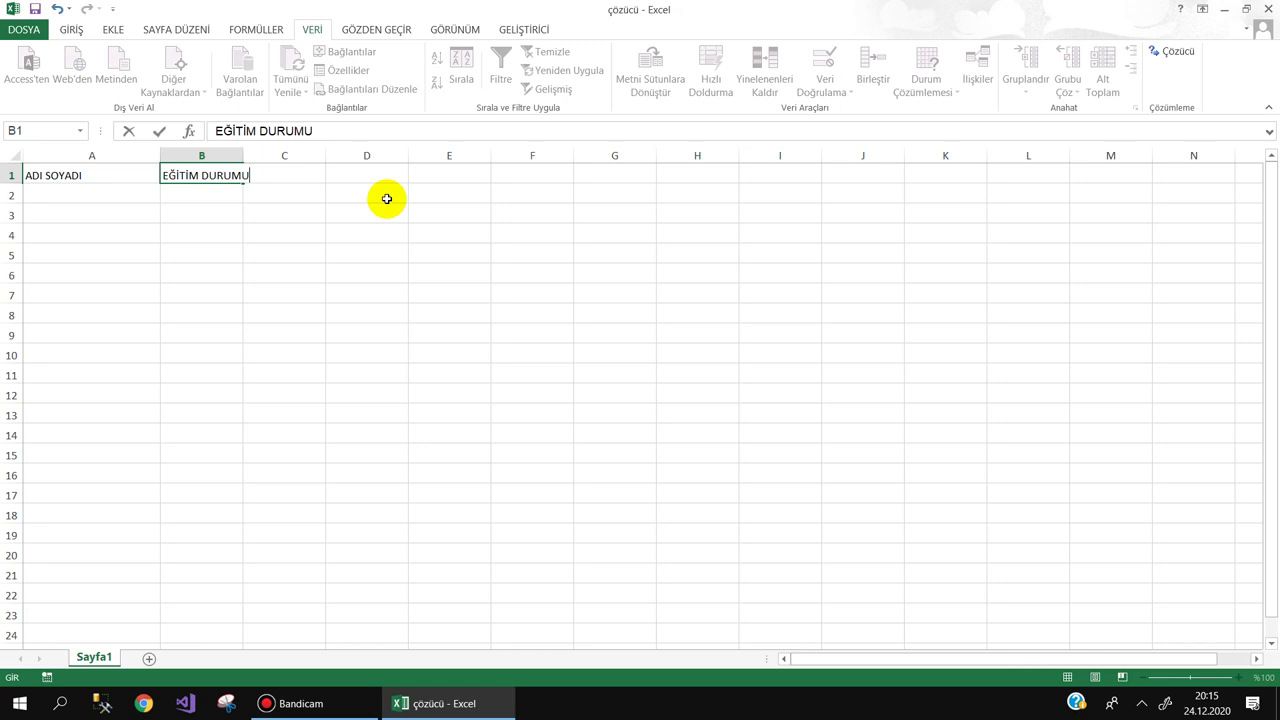
key("Tab")
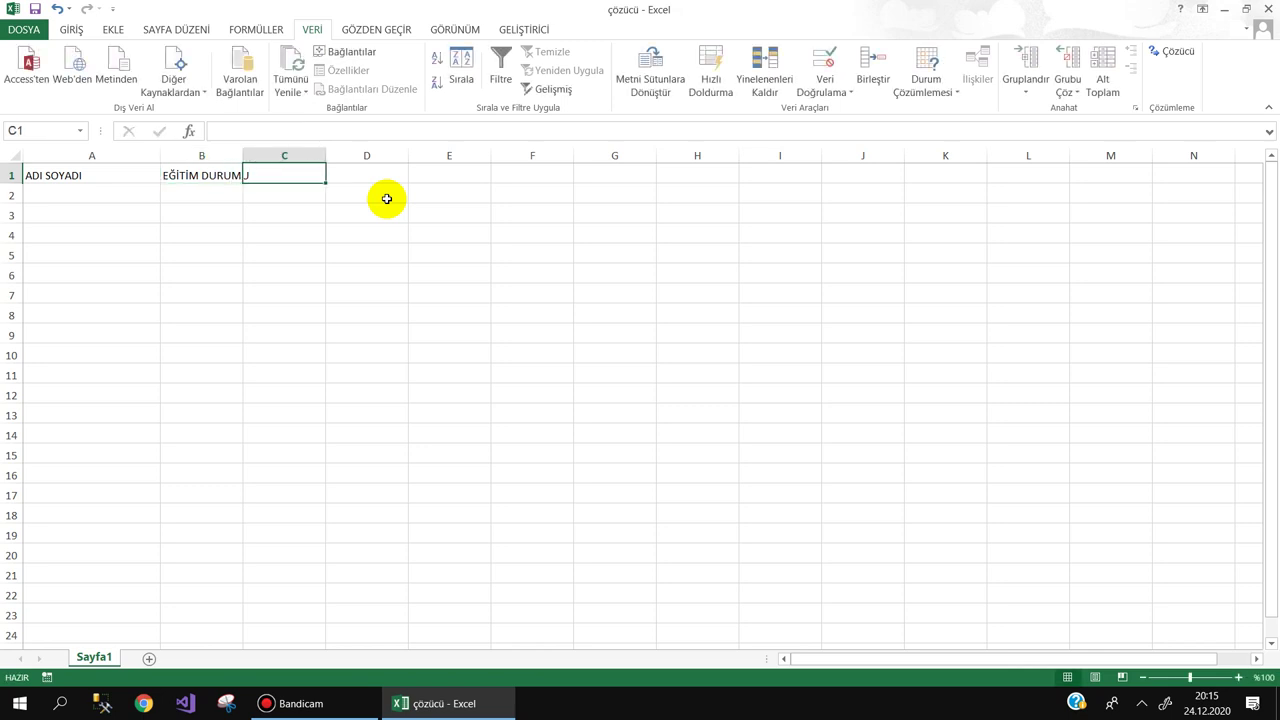
Enter the headers ASP, PHP, JAVA, C# and PAYTON in C1:G1
type("ASP")
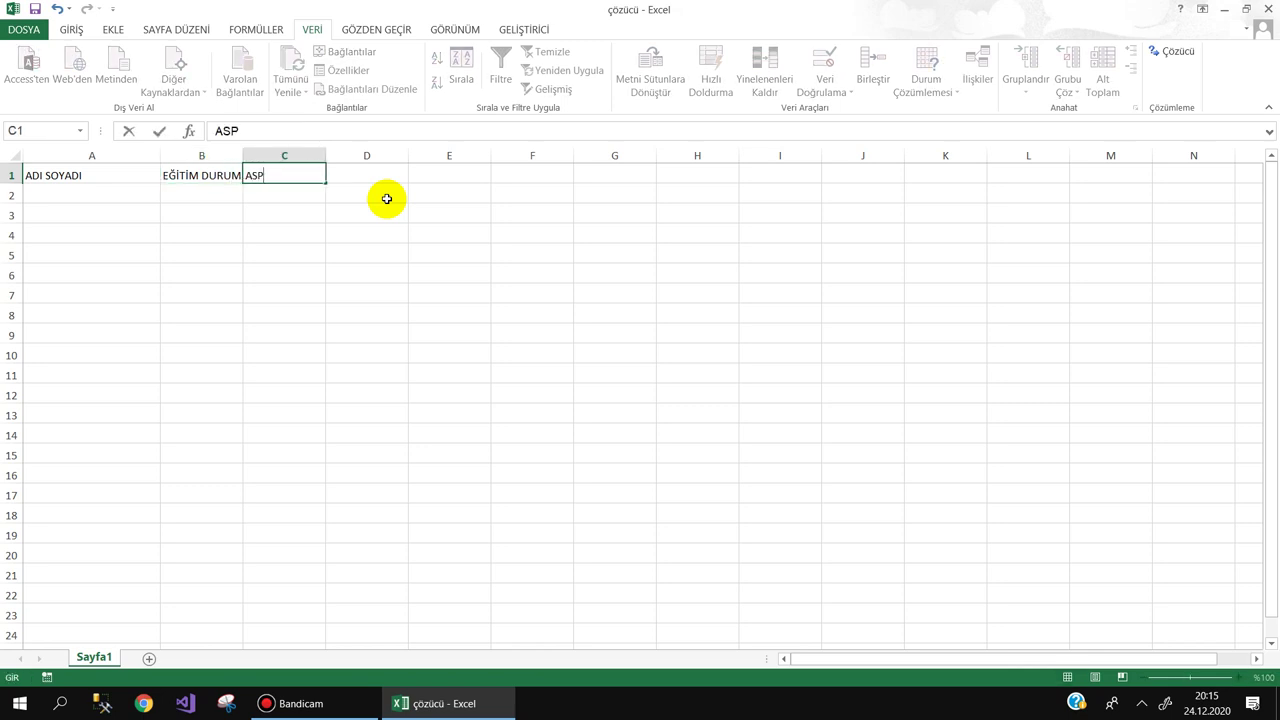
key("Tab")
type("PH")
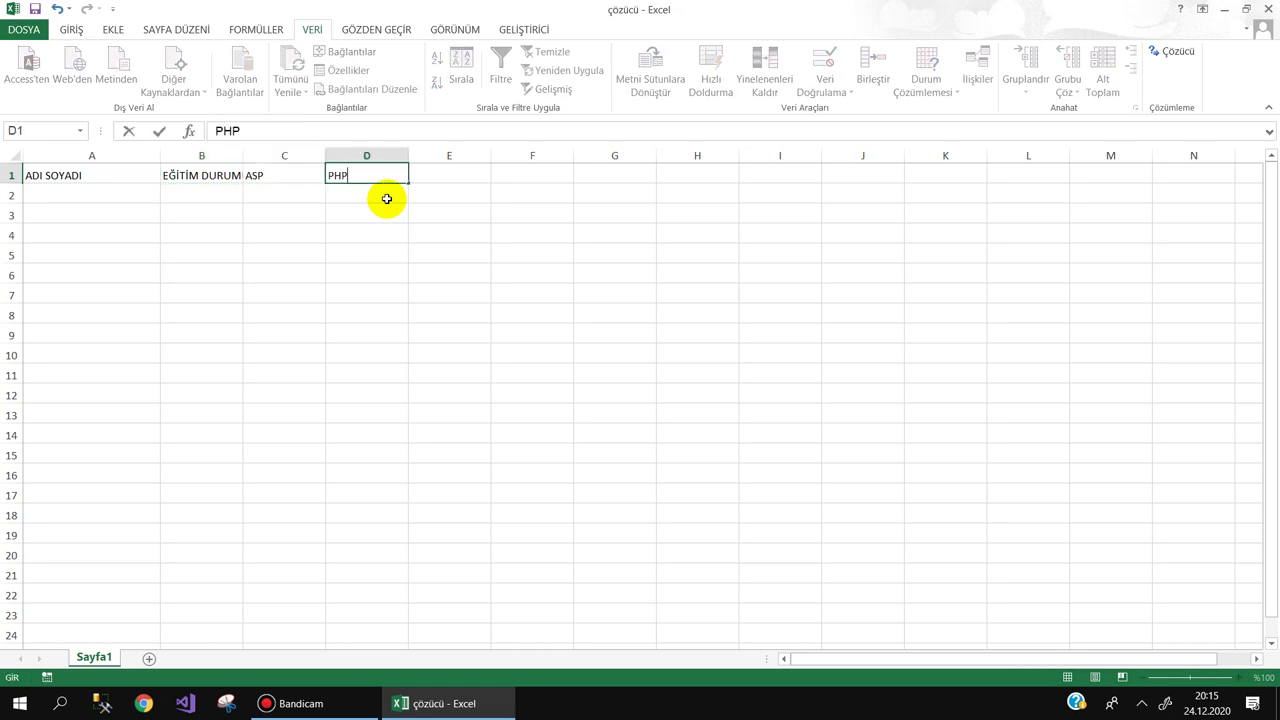
key("Tab")
type("J")
key("Tab")
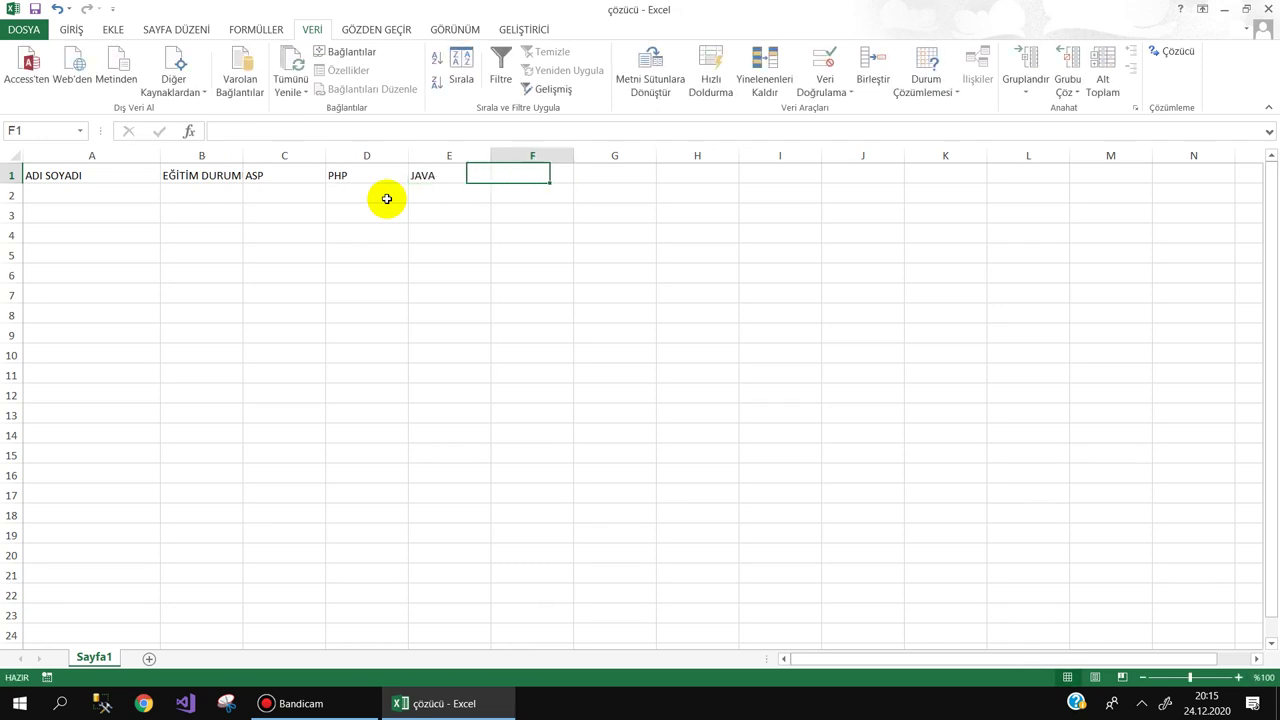
type("C#")
key("Tab")
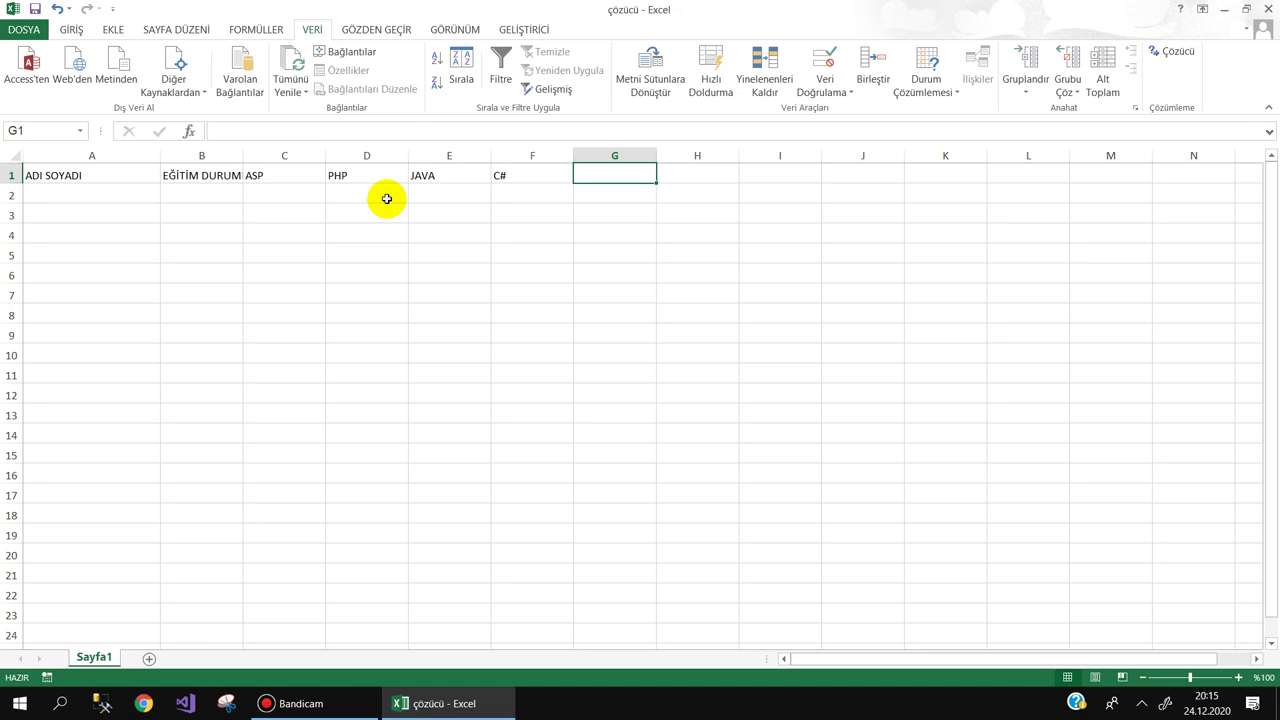
type("PA")
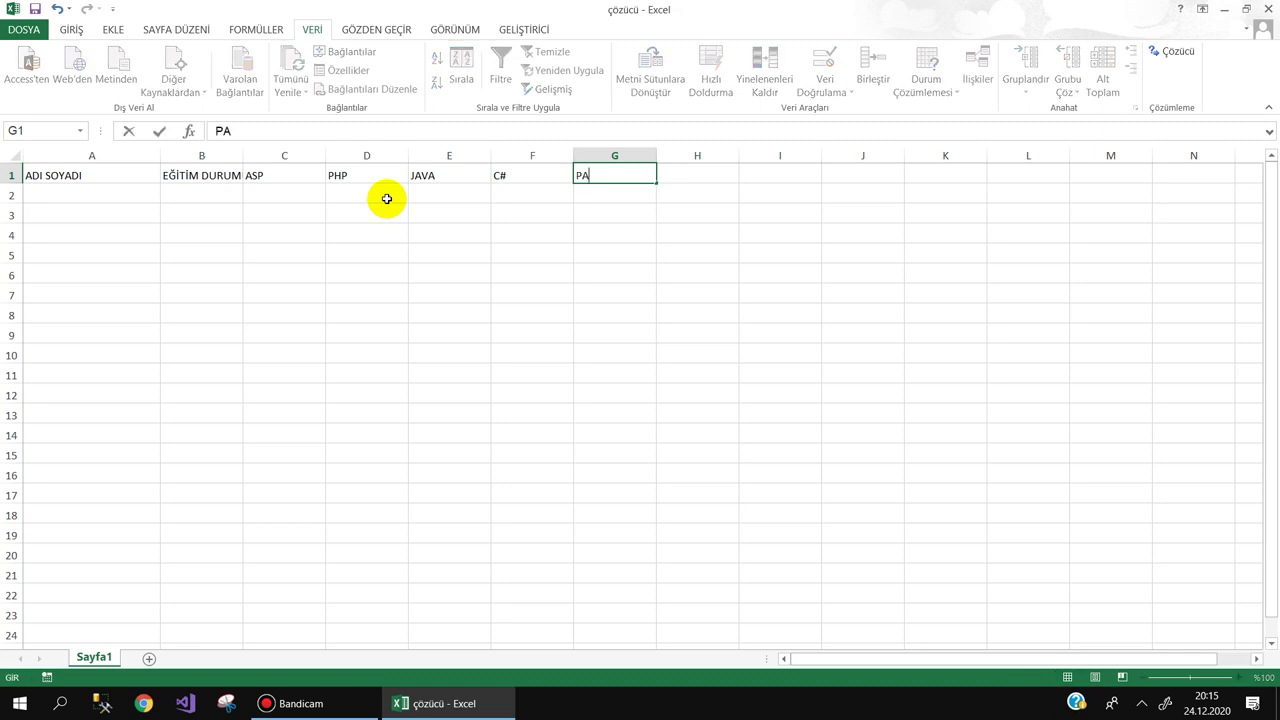
type("YTON")
key("Return")
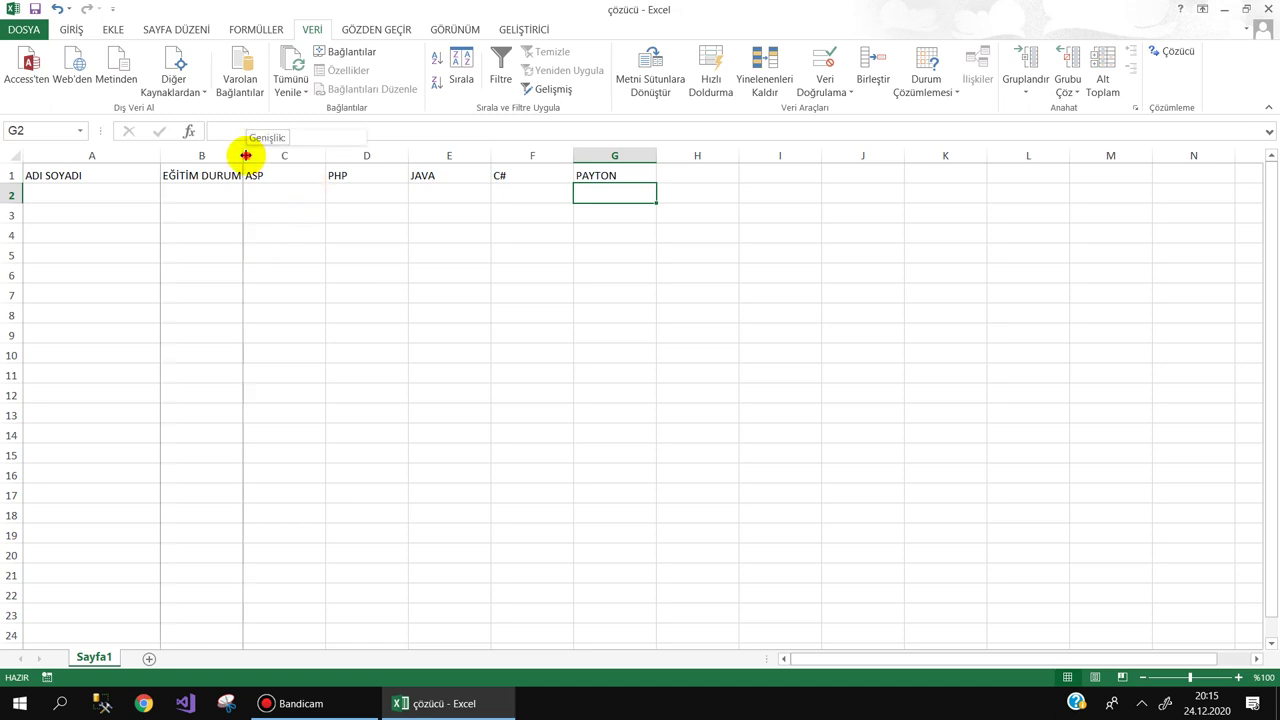
Widen columns A and B so the headers fit
left_click_drag(245, 155, 272, 155)
left_click_drag(164, 155, 205, 155)
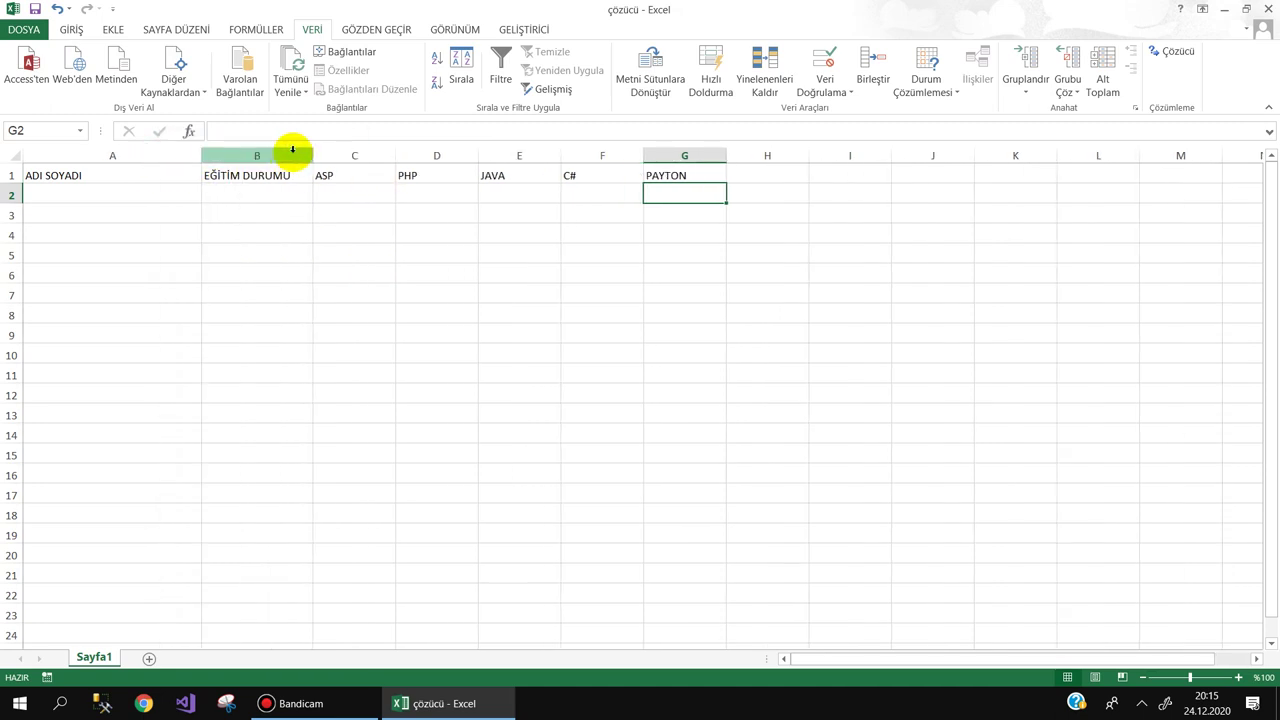
left_click_drag(313, 155, 301, 155)
left_click(274, 210)
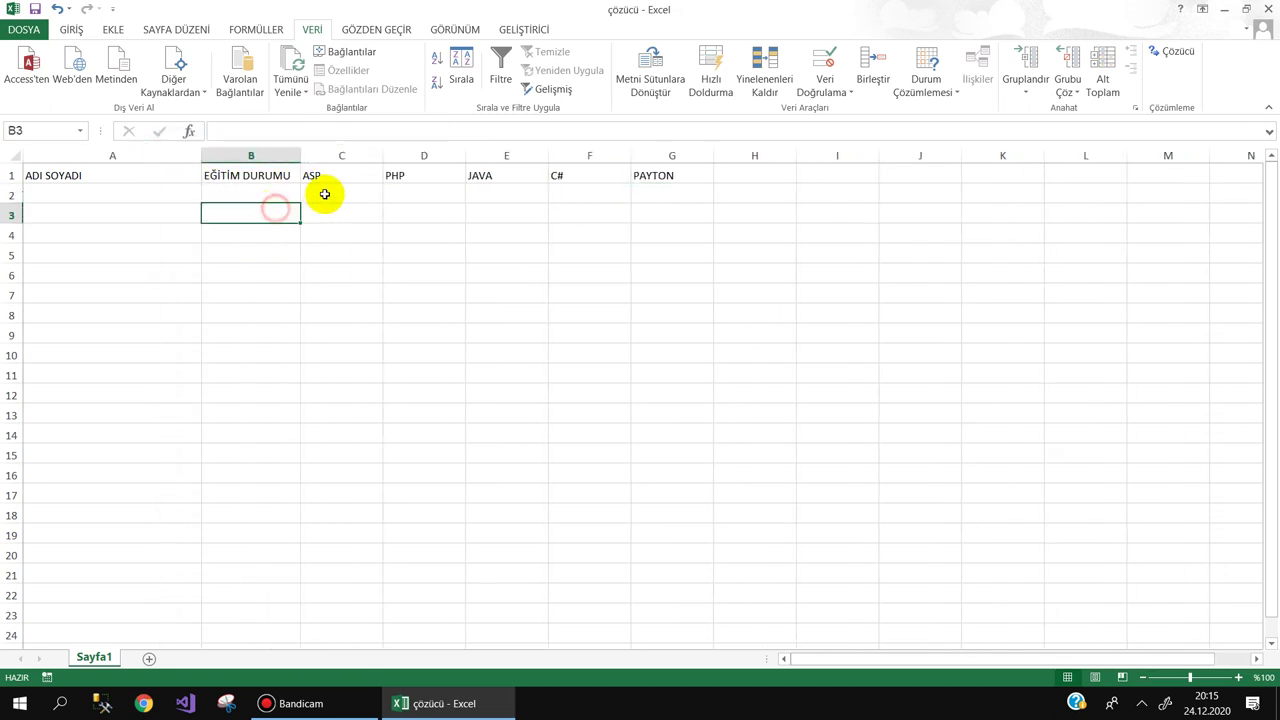
left_click(323, 194)
left_click_drag(332, 191, 675, 429)
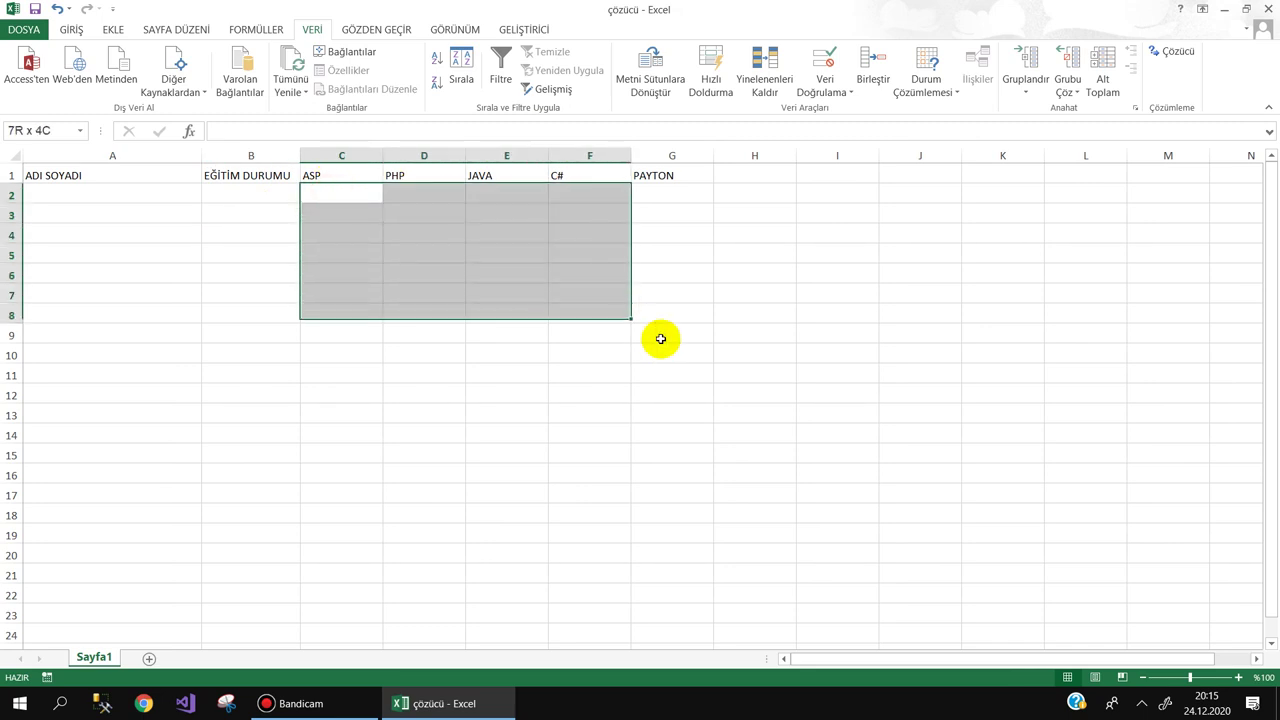
left_click(454, 250)
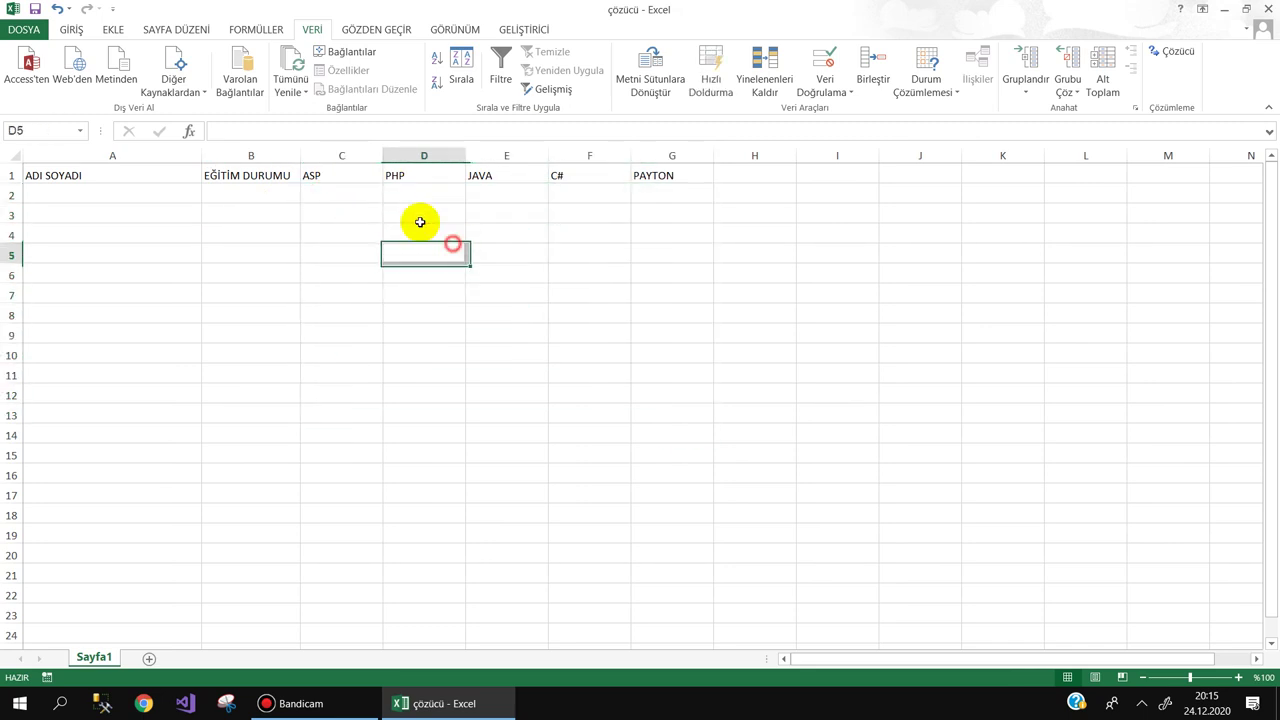
Enter the first person's full name in A2 and move the recorder out of the way
left_click(163, 191)
type("AHMET")
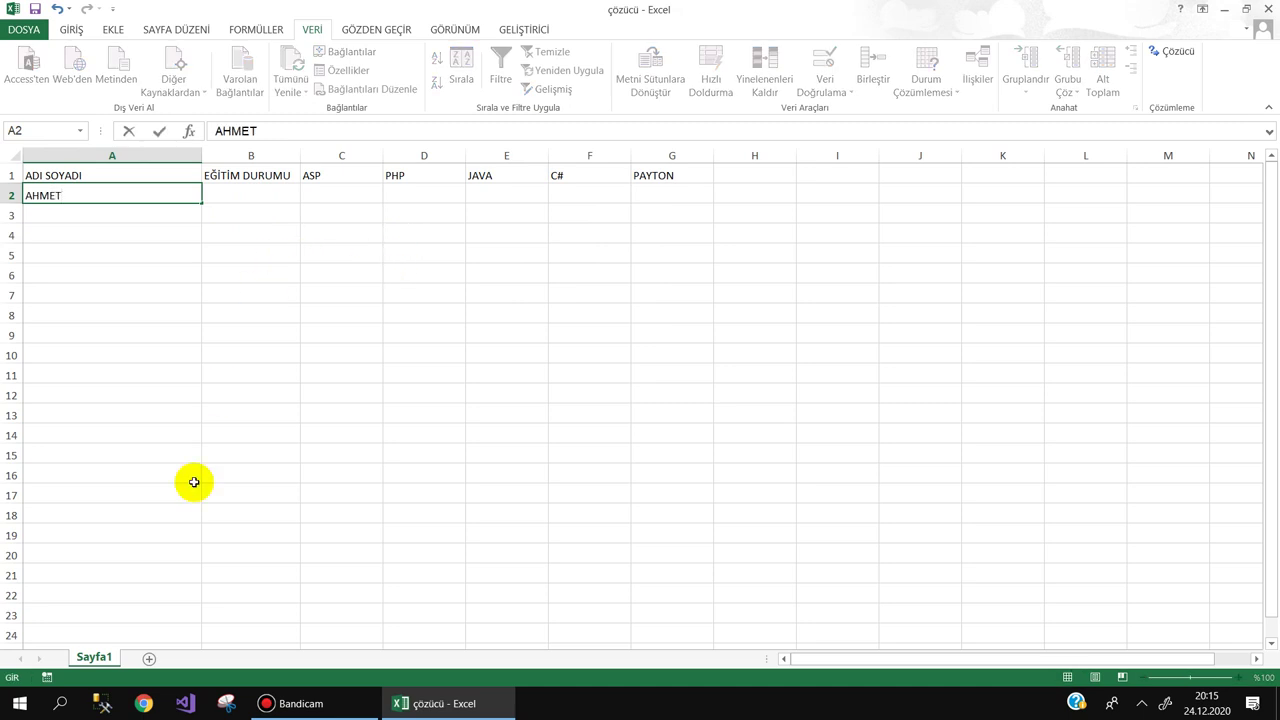
left_click(331, 705)
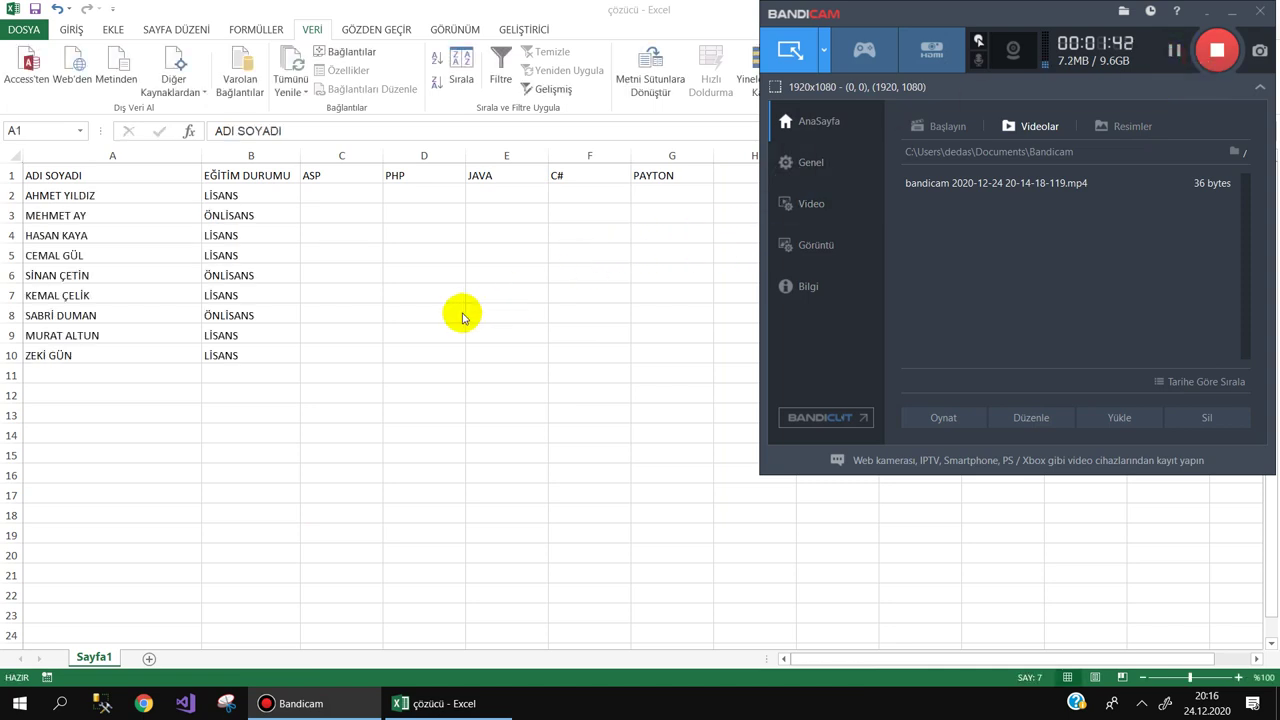
left_click(375, 280)
left_click(184, 214)
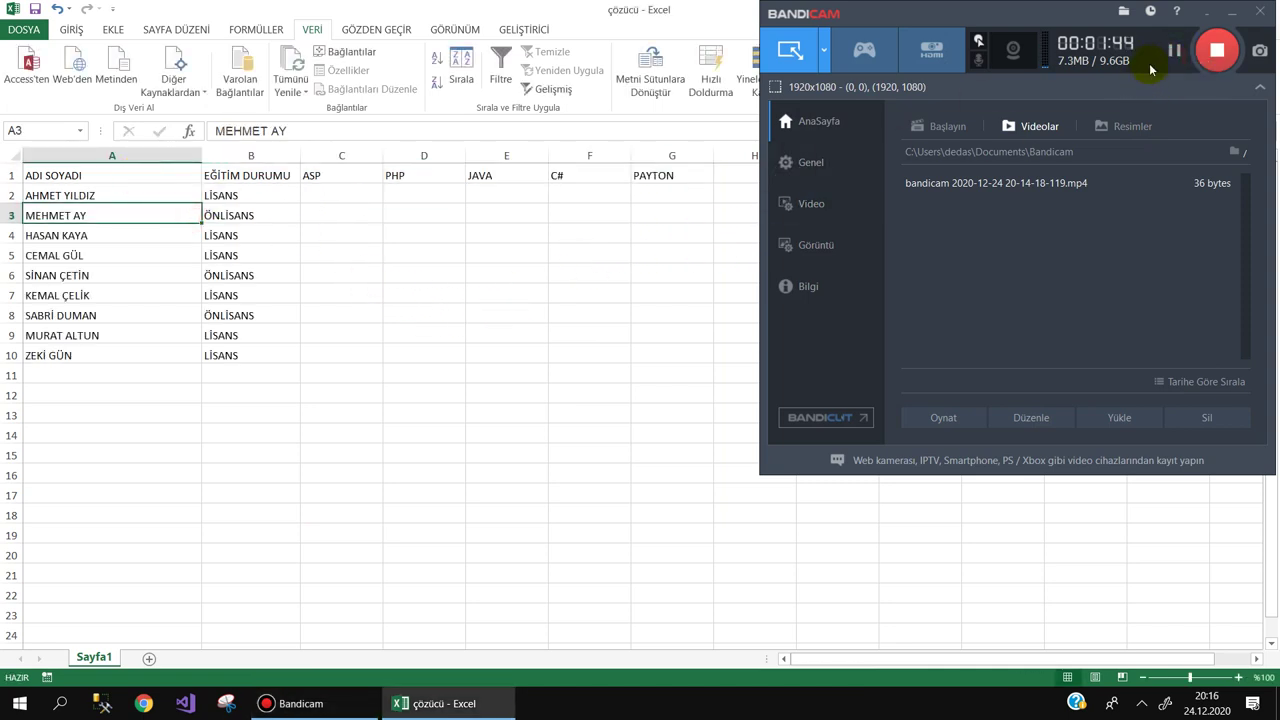
left_click(1233, 15)
Give A1:G1 a yellow fill, all borders, and centred bold text
left_click_drag(174, 180, 657, 178)
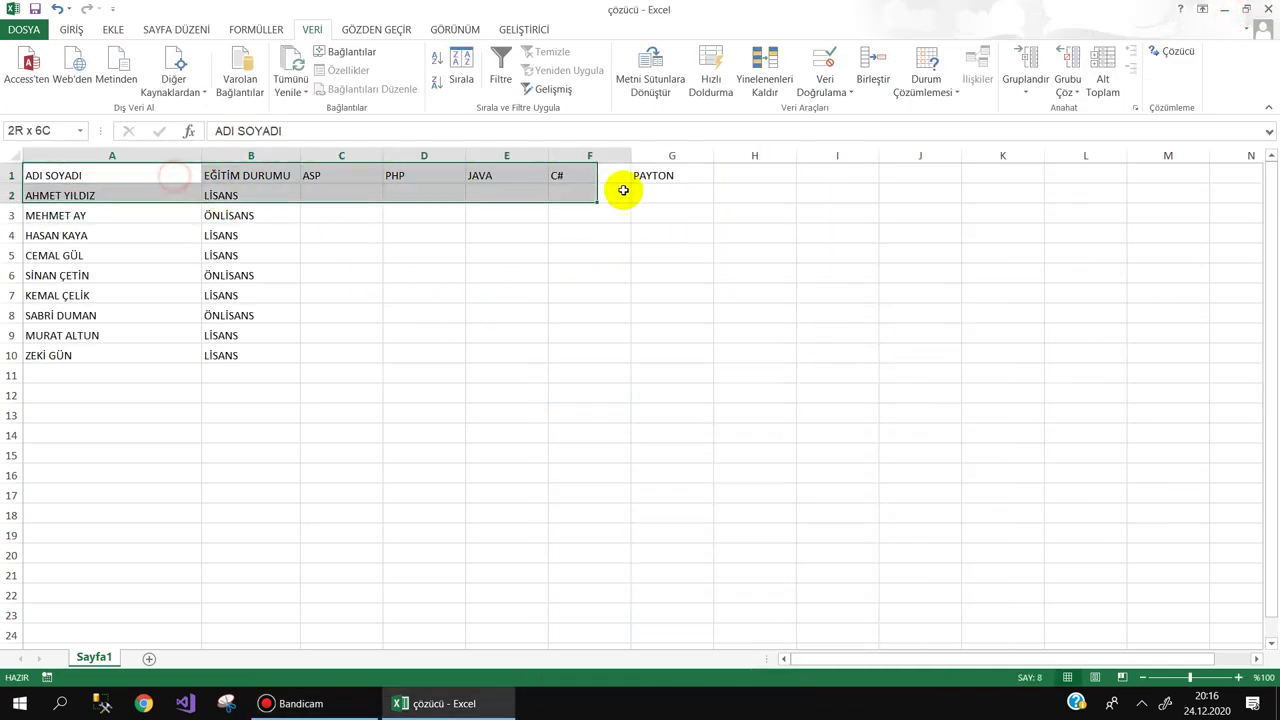
left_click(72, 29)
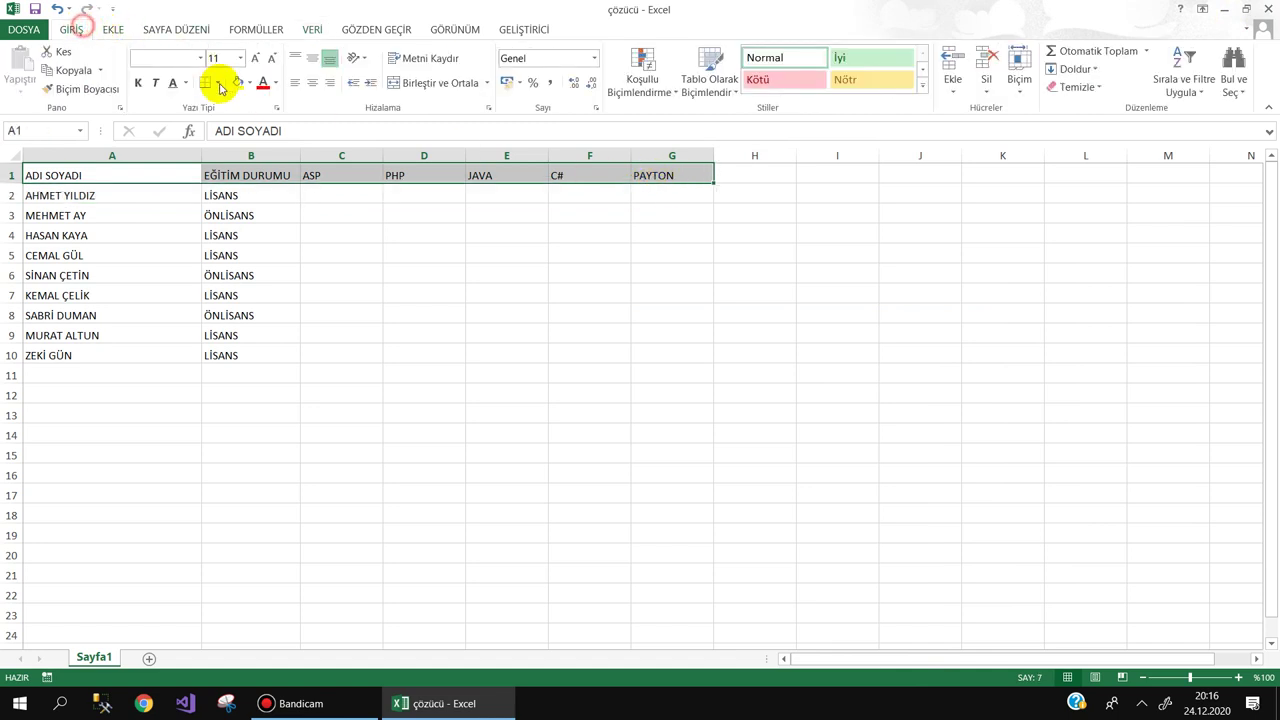
left_click(239, 85)
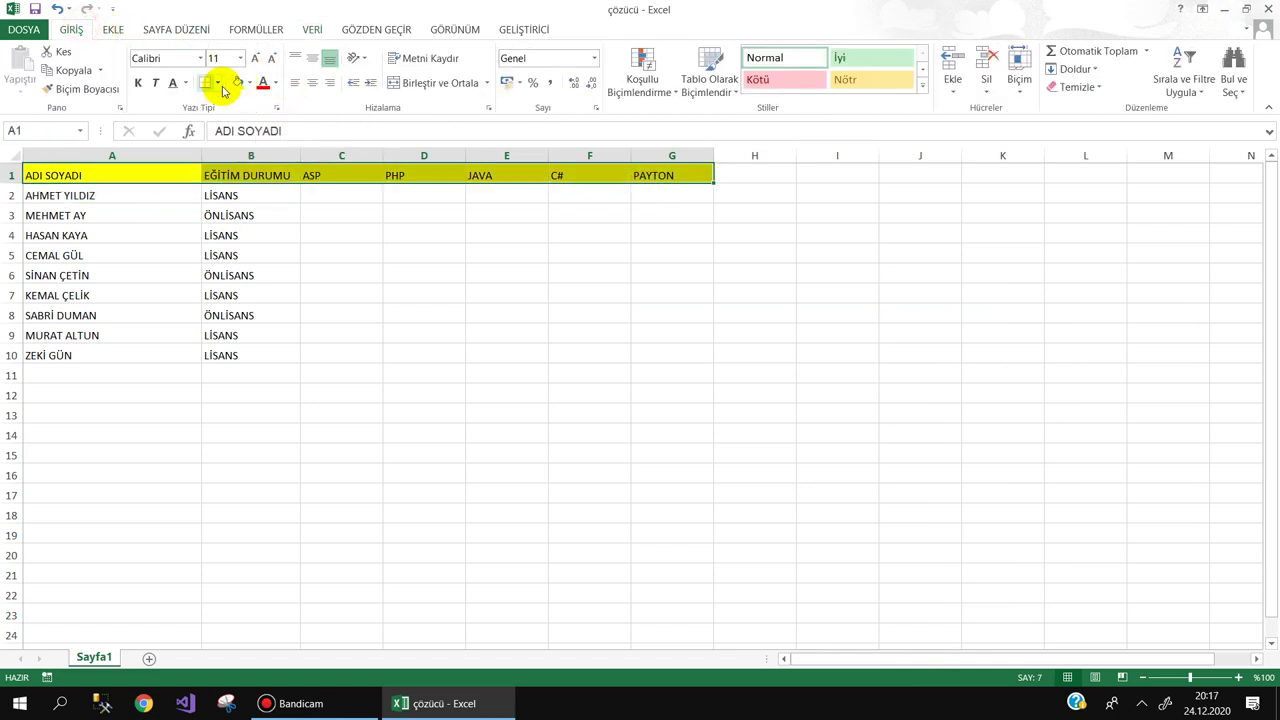
left_click(217, 83)
left_click(245, 223)
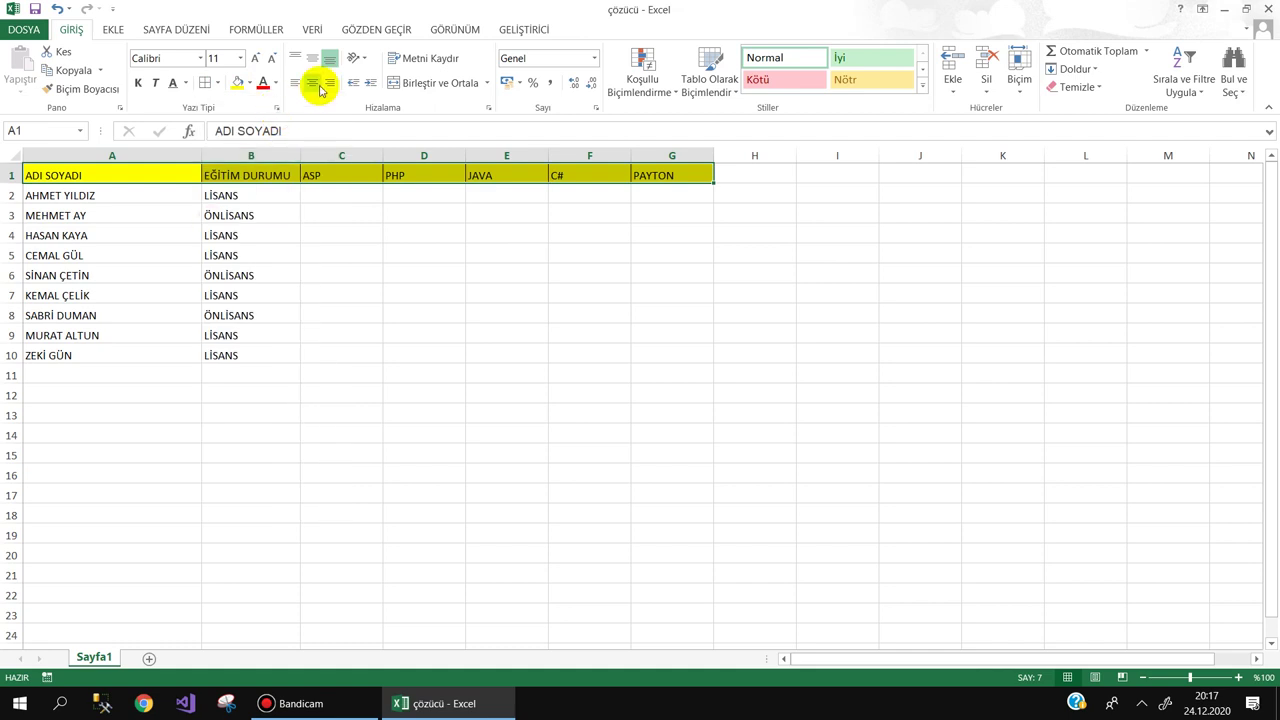
left_click(312, 83)
left_click(142, 83)
left_click(341, 290)
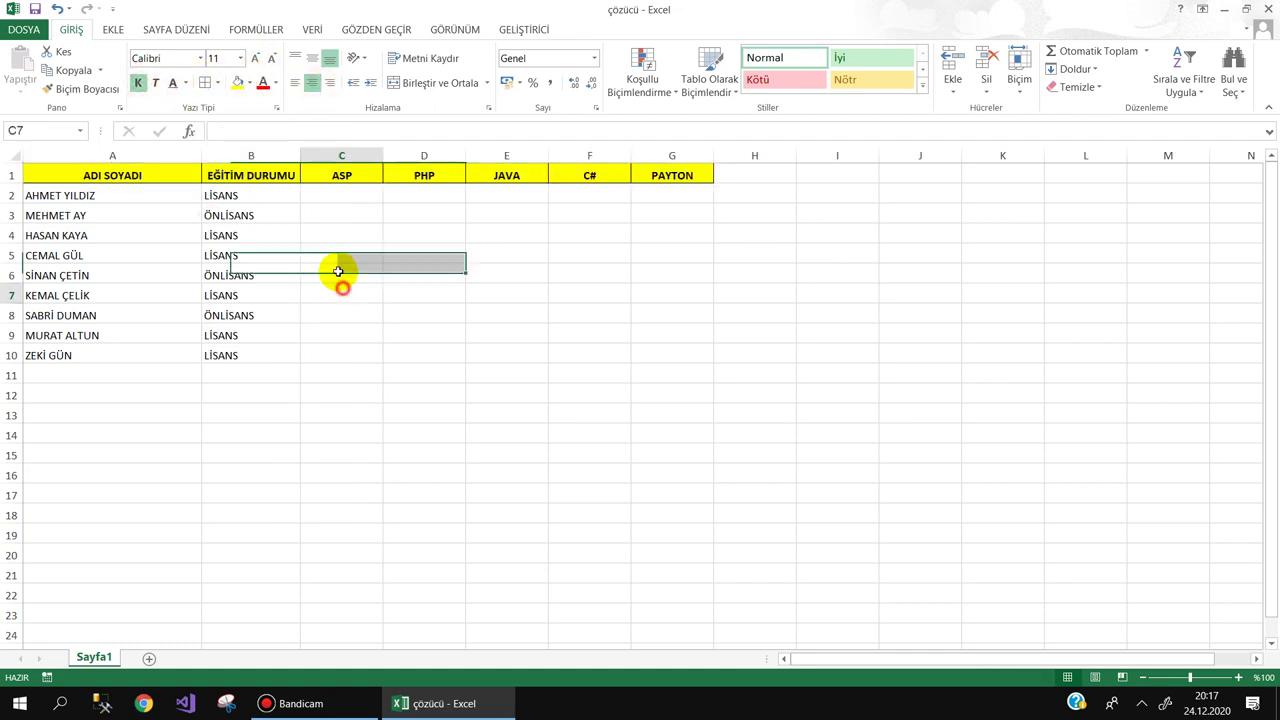
left_click(346, 198)
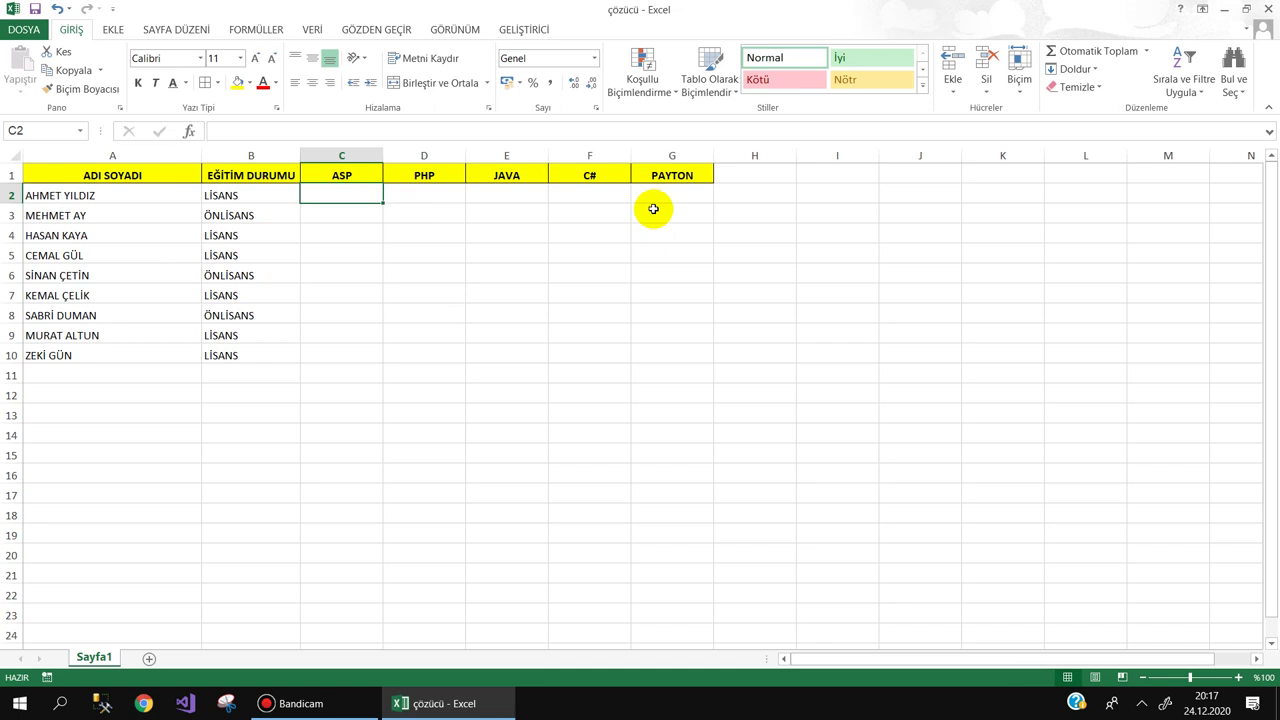
Enter =RASTGELEARADA(30;100) in C2 and fill it across C2:G10
type("=")
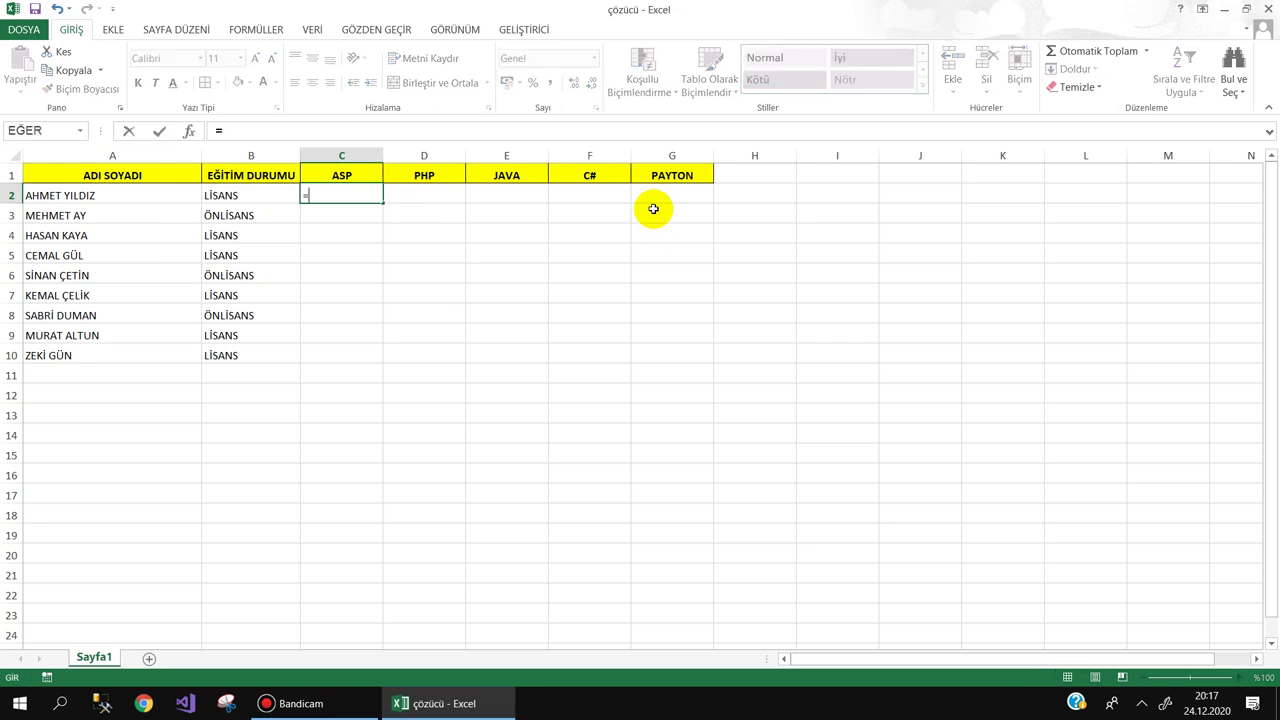
type("RANS")
key("BackSpace")
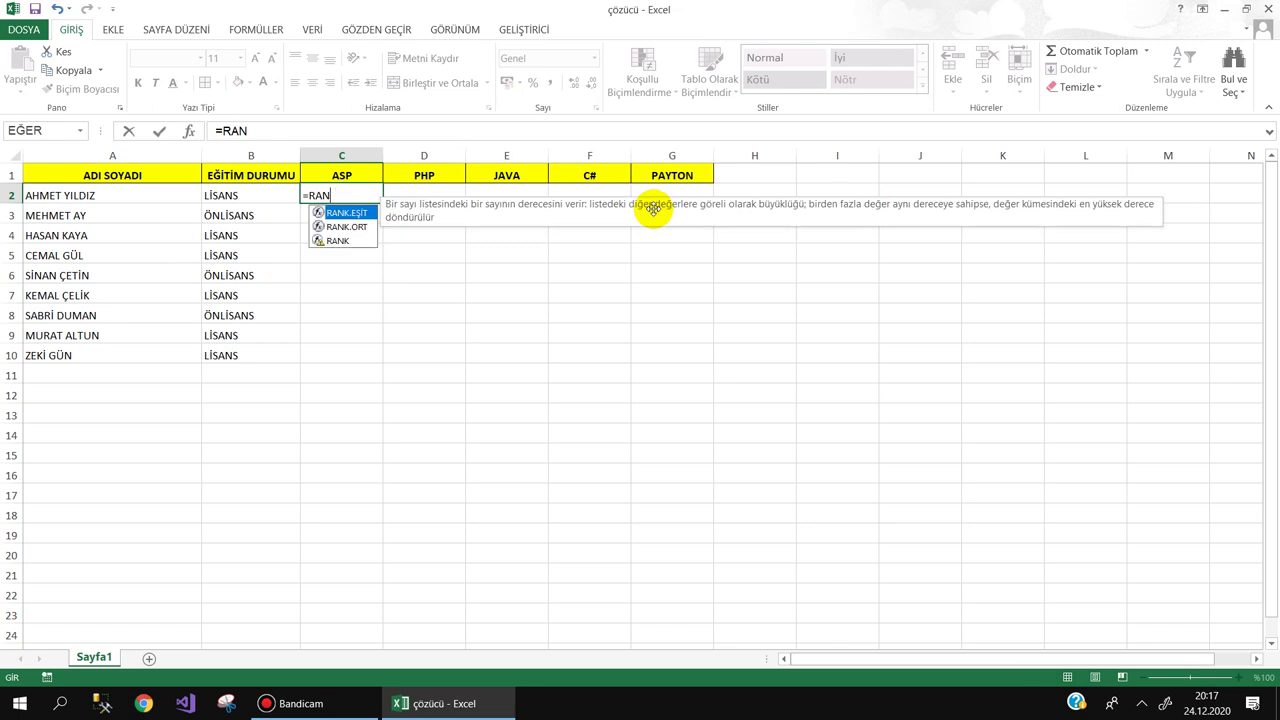
key("BackSpace")
key("BackSpace")
key("BackSpace")
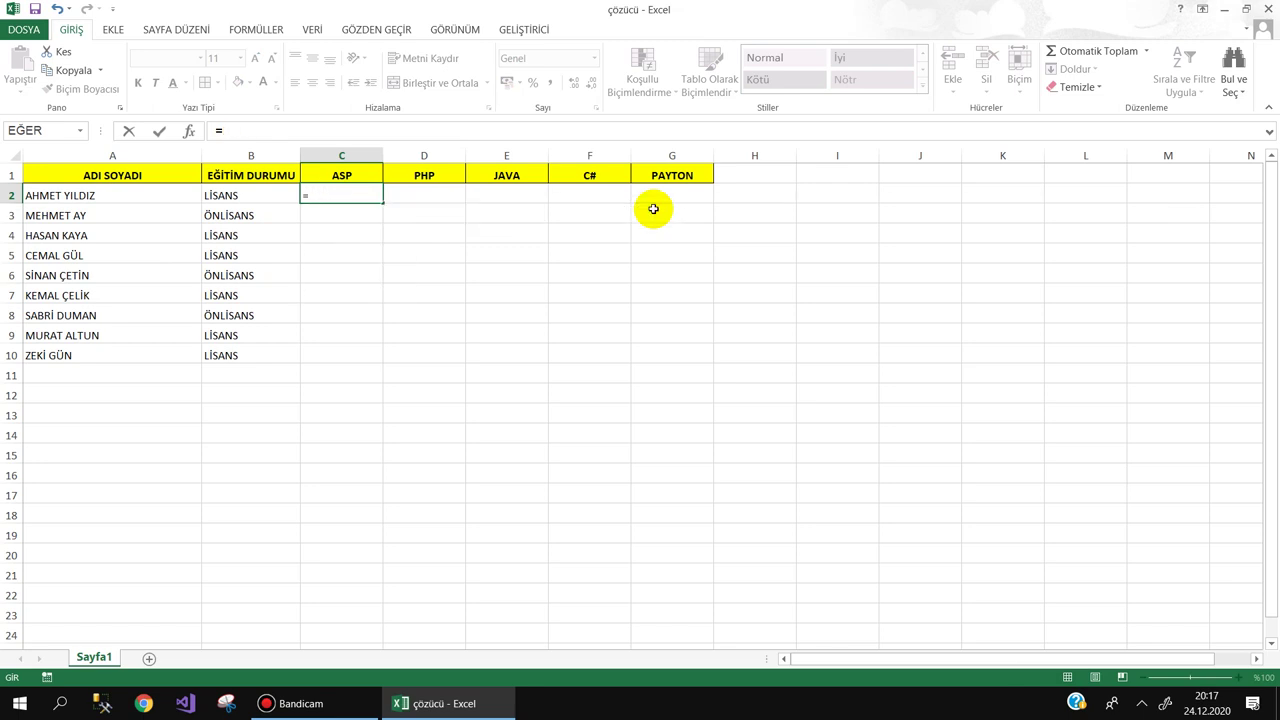
type("R")
key("Down")
key("Down")
key("Down")
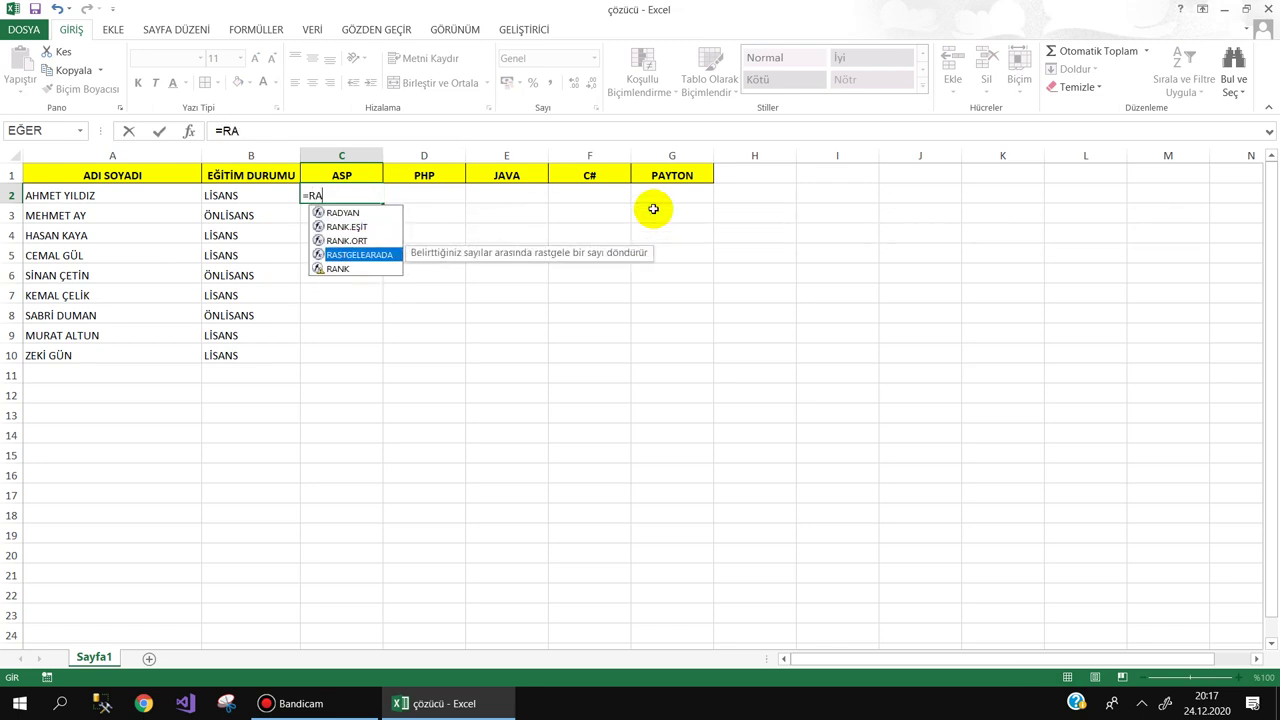
key("Tab")
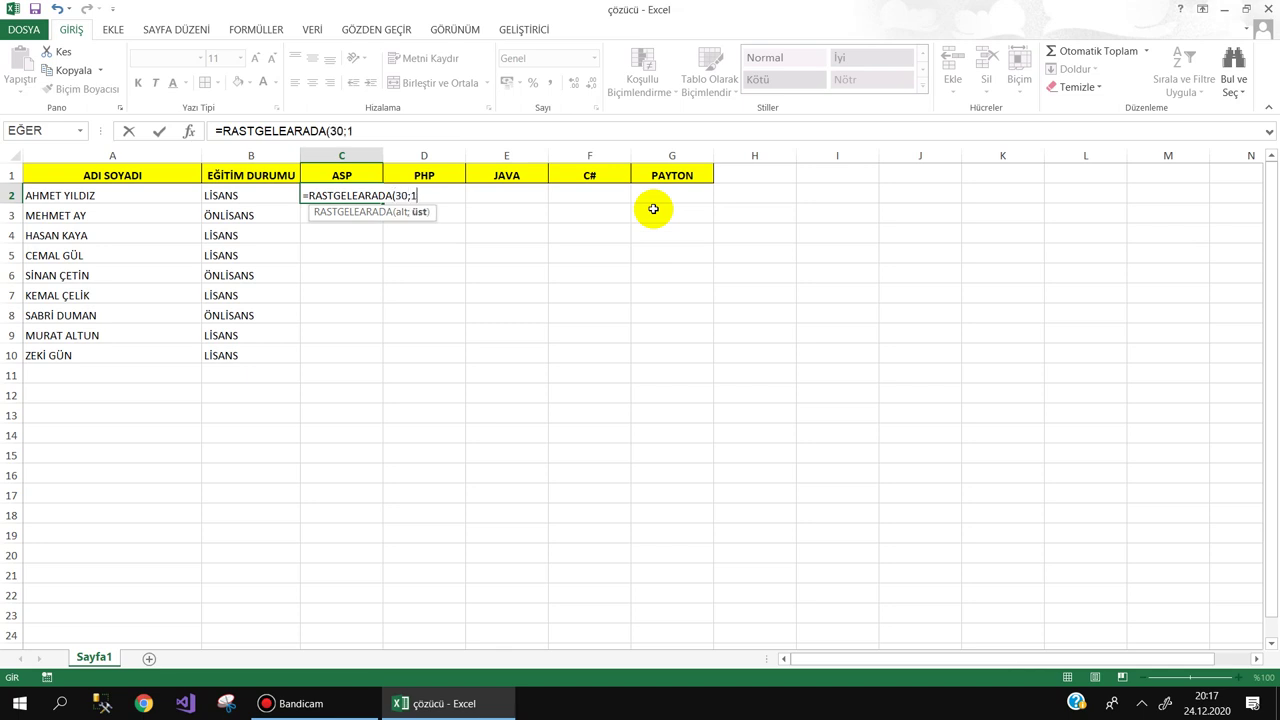
key("Return")
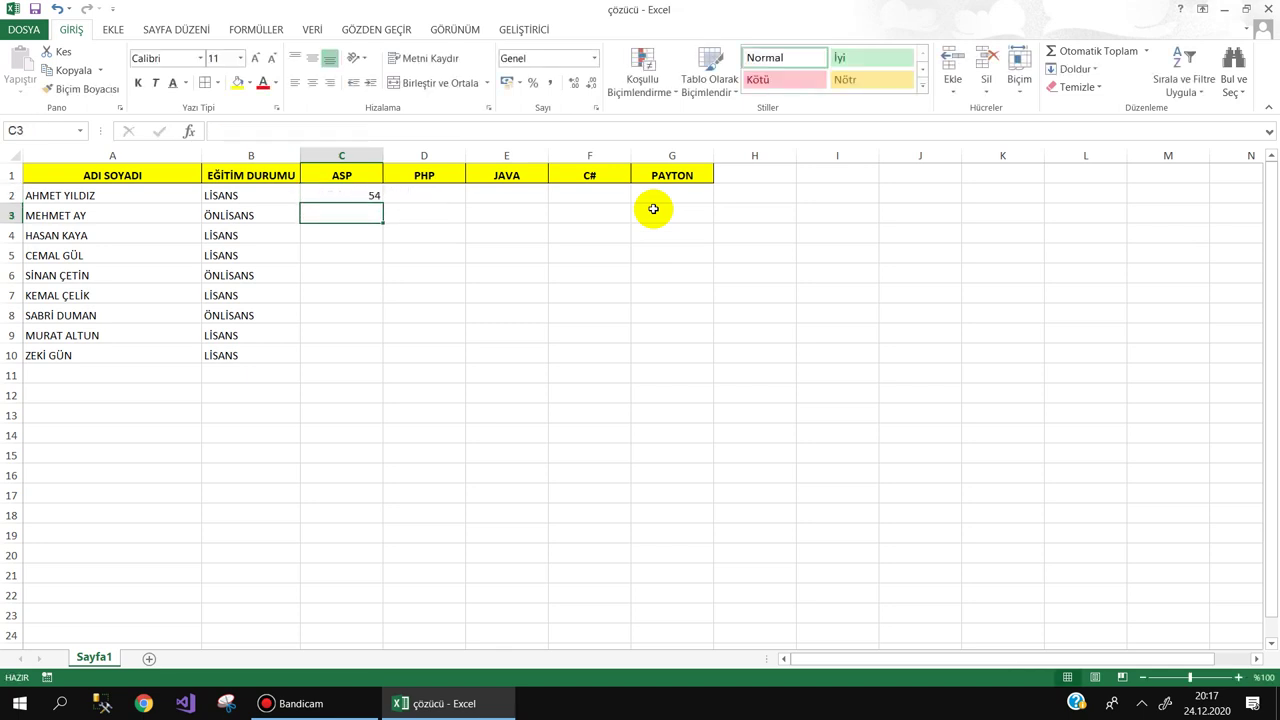
left_click(361, 195)
mouse_move(382, 201)
left_mouse_down()
mouse_move(720, 210)
mouse_move(676, 370)
mouse_move(714, 360)
left_mouse_up()
left_click(373, 428)
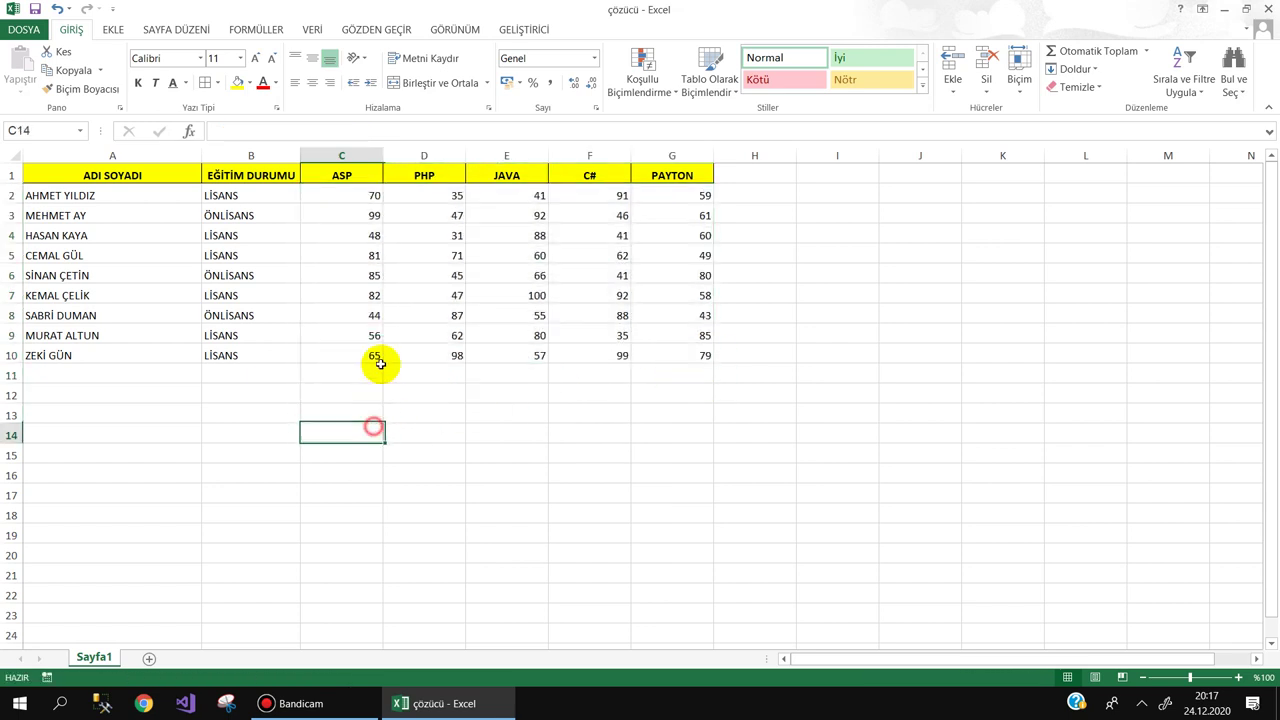
Type test letters below the table to recalculate, clear them, then select C2:G10
left_click(314, 477)
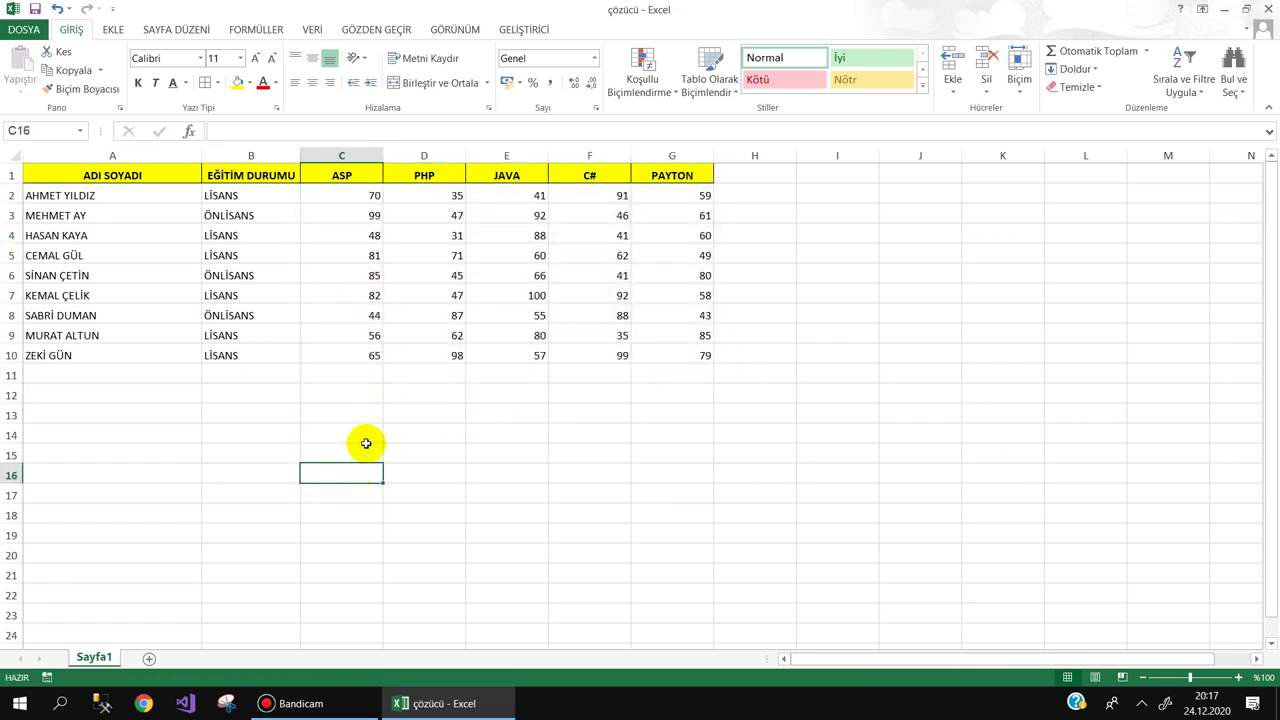
type("D")
left_click(394, 449)
left_click(363, 438)
type("D")
left_click(430, 452)
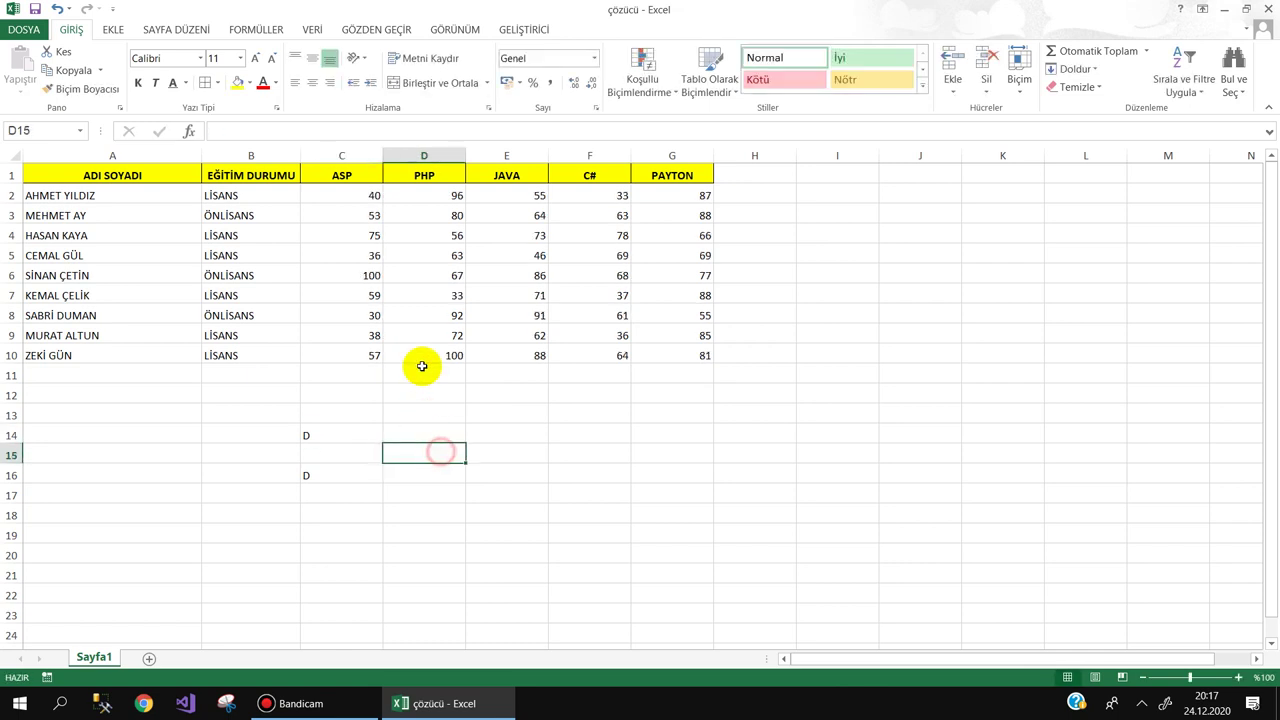
left_click(437, 428)
type("D")
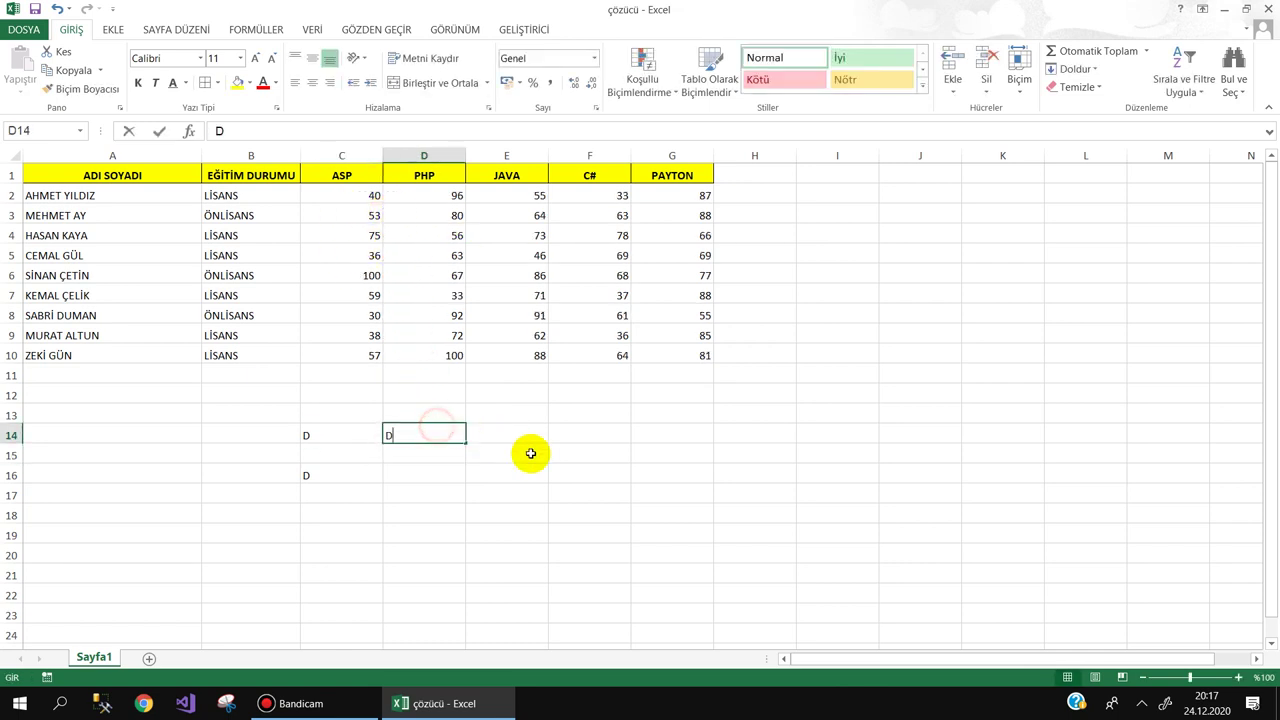
left_click(490, 457)
type("D")
left_click(429, 468)
left_click_drag(318, 438, 479, 488)
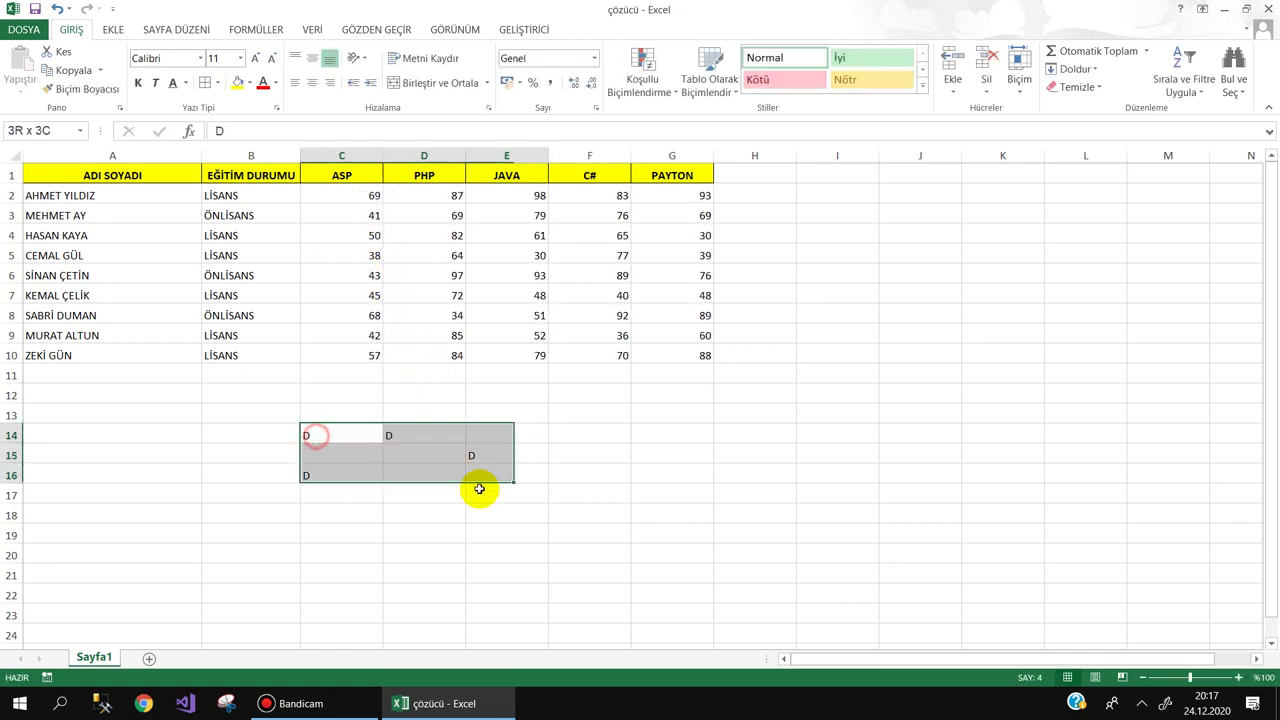
key("Delete")
left_click(368, 412)
left_click(370, 198)
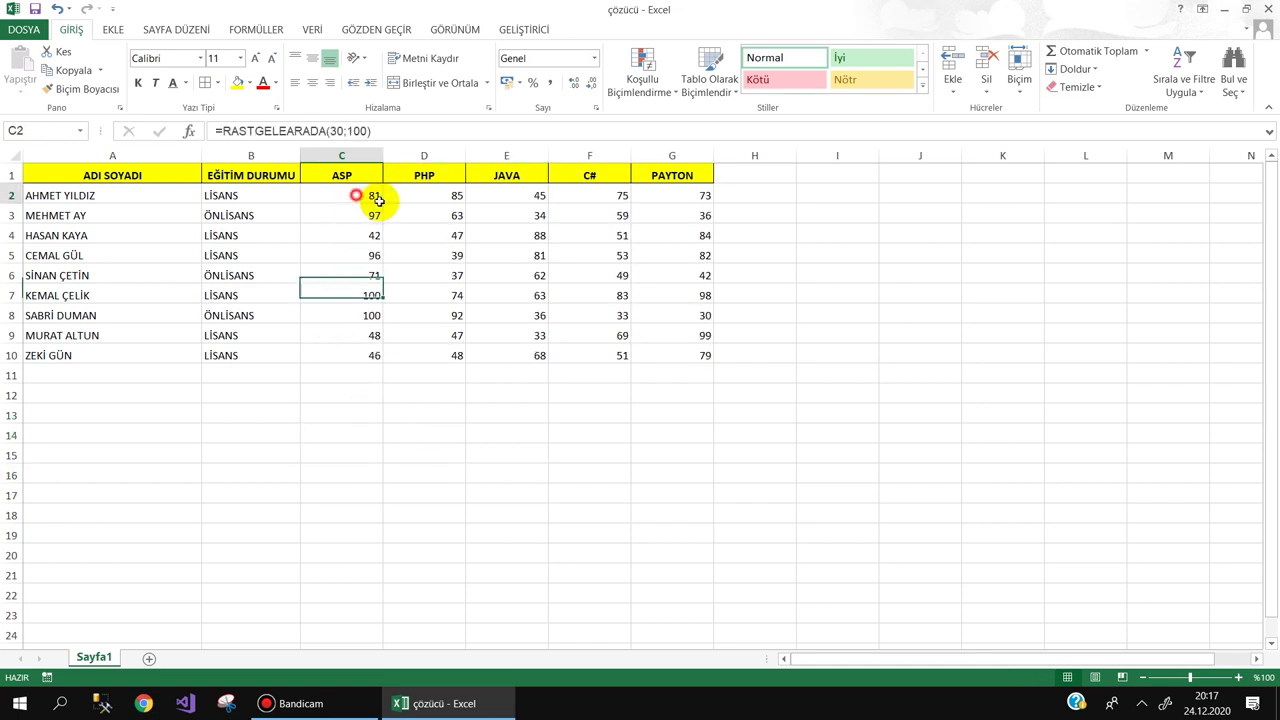
left_click_drag(379, 201, 677, 350)
Copy C2:G10 and paste it back as fixed values
right_click(471, 223)
left_click(510, 253)
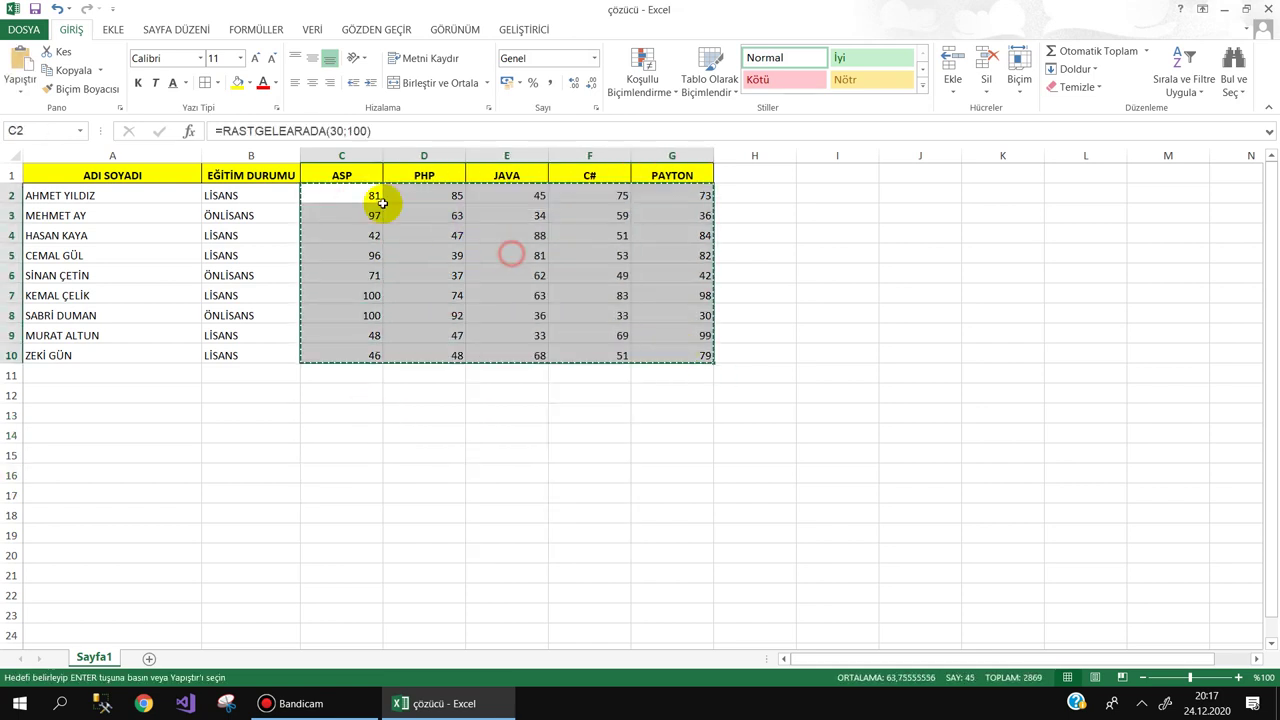
right_click(363, 193)
right_click(347, 194)
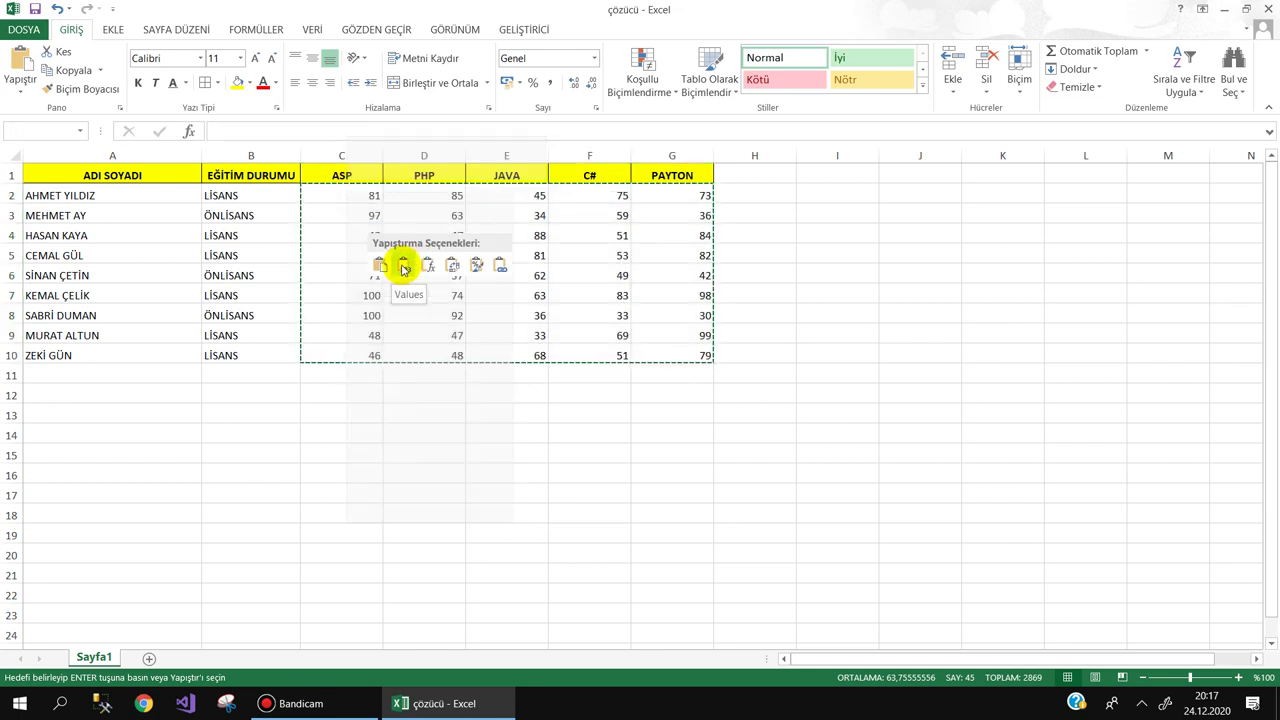
left_click(403, 266)
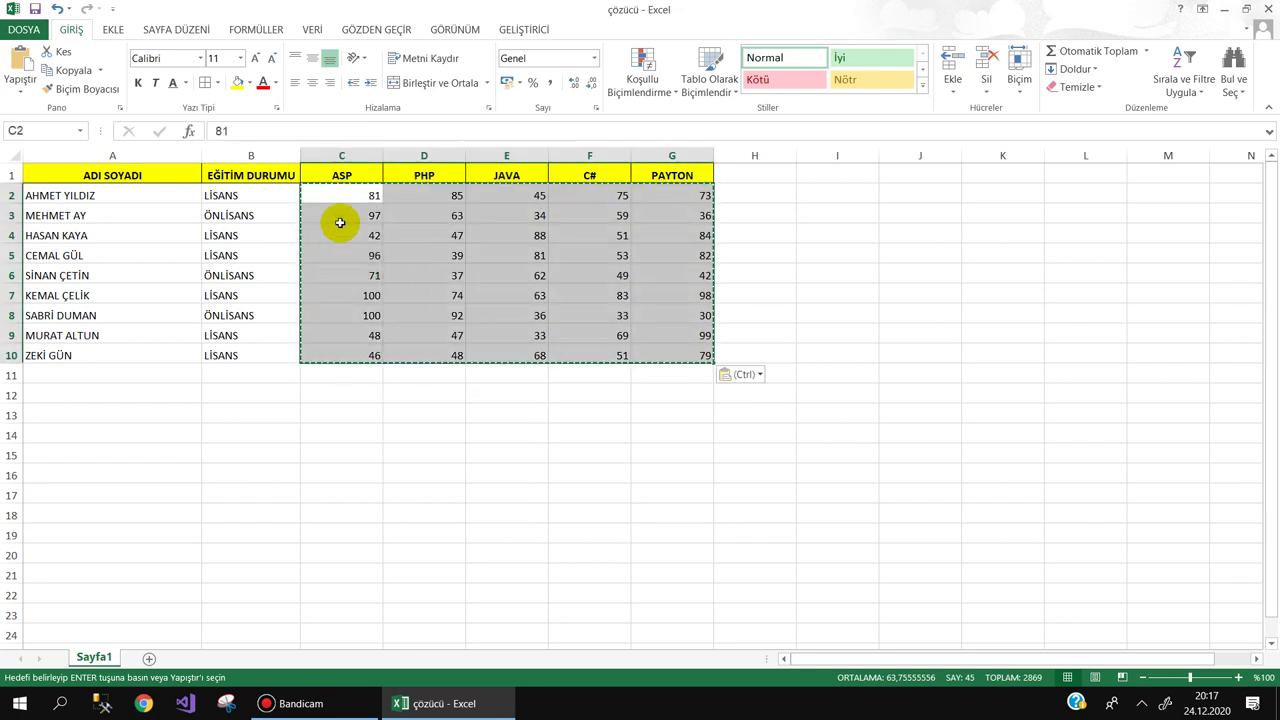
left_click(340, 215)
Type test entries in column C below the table to confirm the scores stay fixed
left_click(336, 415)
type("SDF")
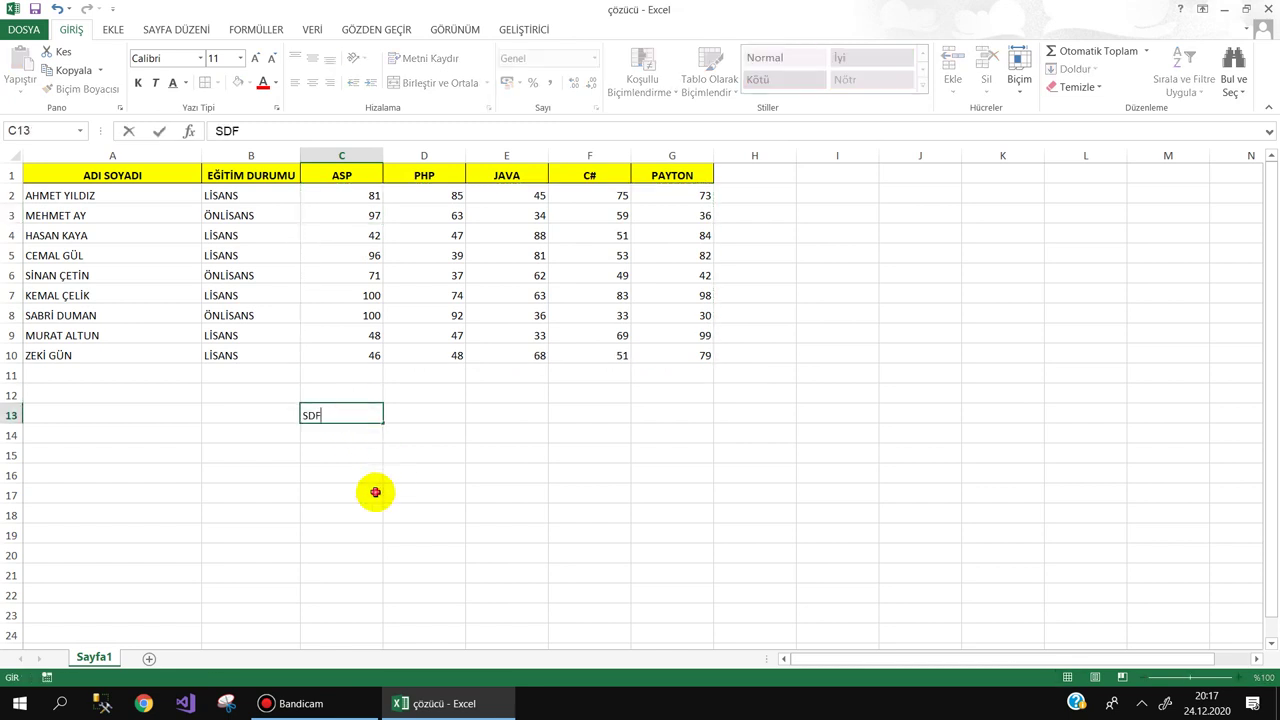
left_click(375, 492)
type("DF")
left_click(333, 432)
left_click(346, 412)
left_click(357, 488, "shift")
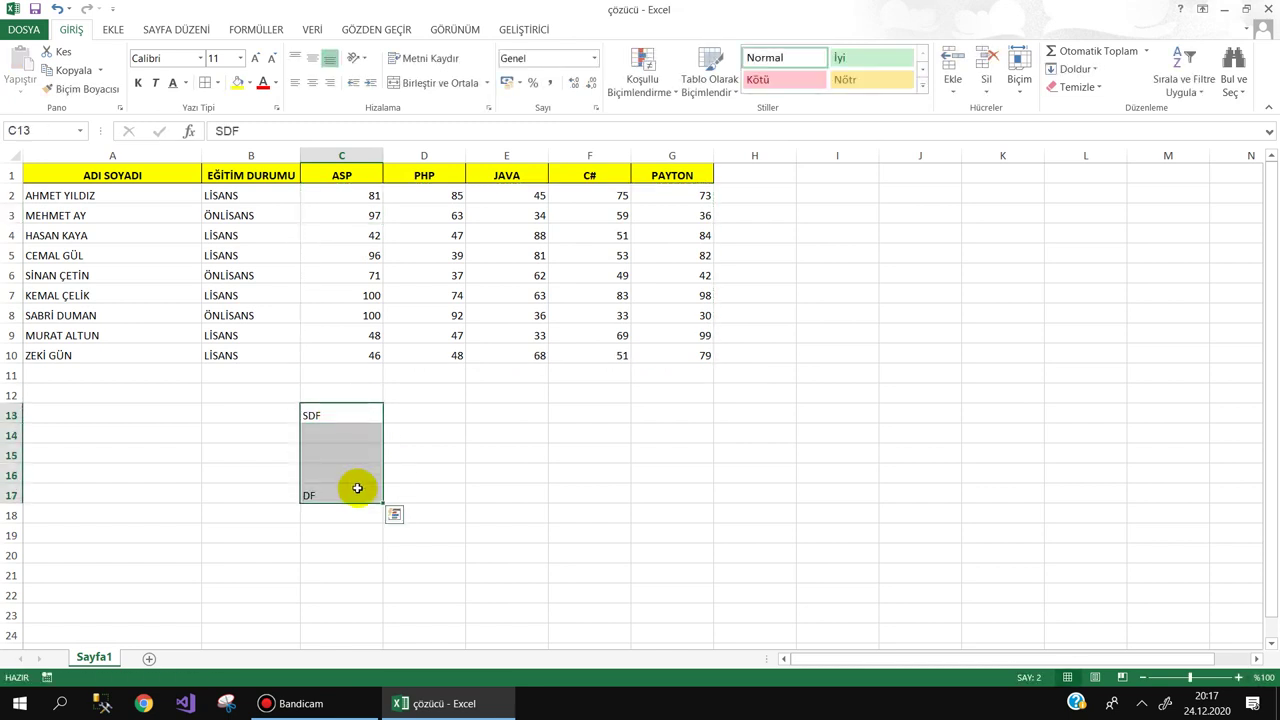
left_click(171, 415)
Centre the score columns C to G vertically and horizontally
left_click_drag(343, 155, 680, 155)
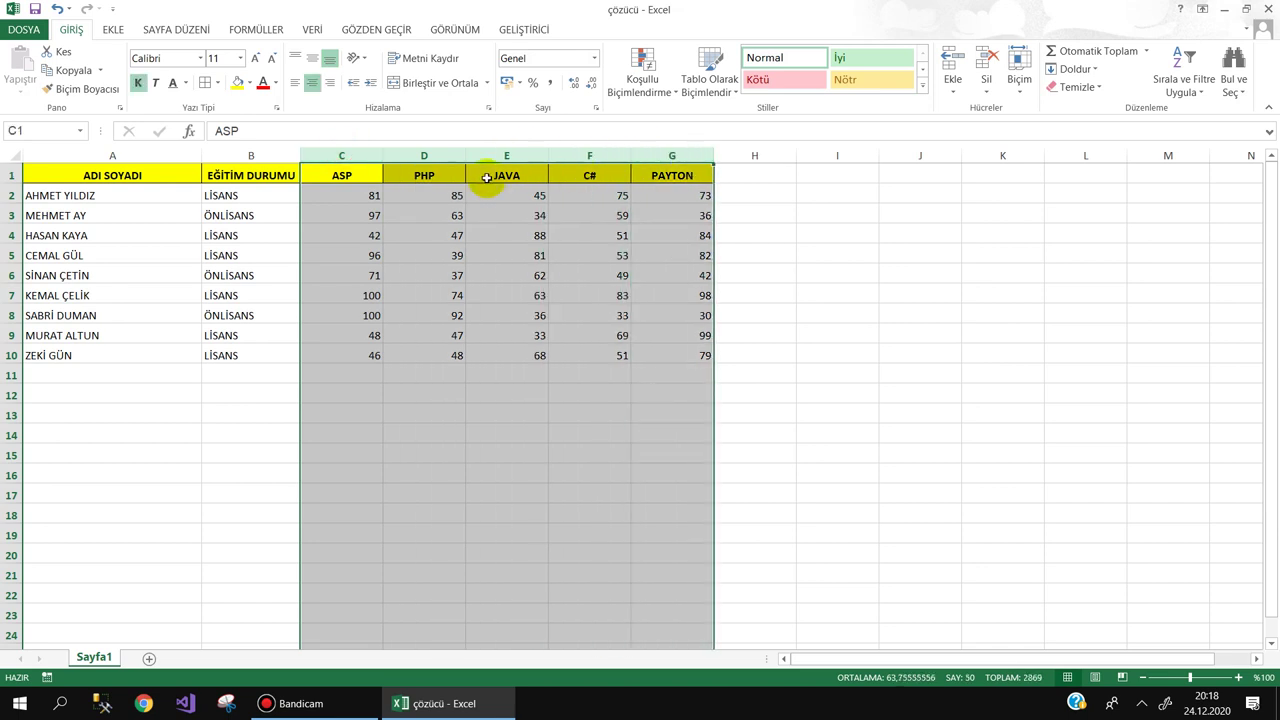
left_click(312, 57)
left_click(313, 86)
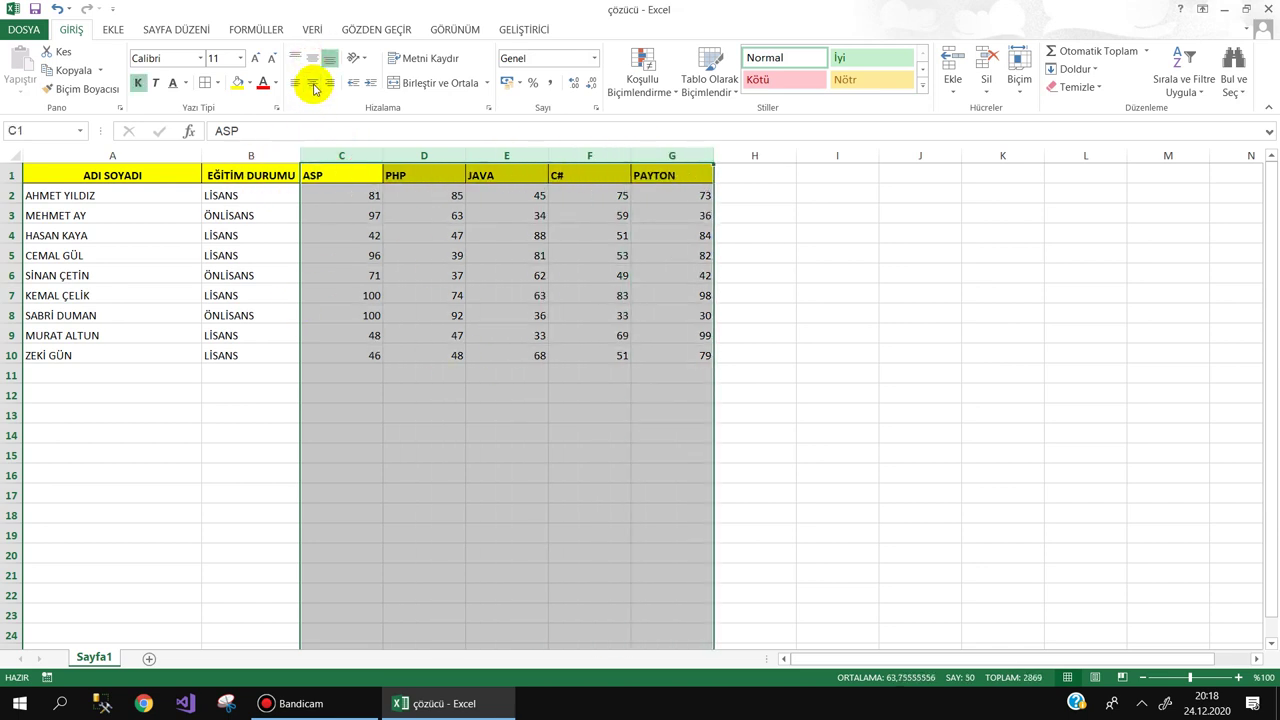
left_click(313, 84)
Copy the header row A1:G1 into row 12
left_click(209, 415)
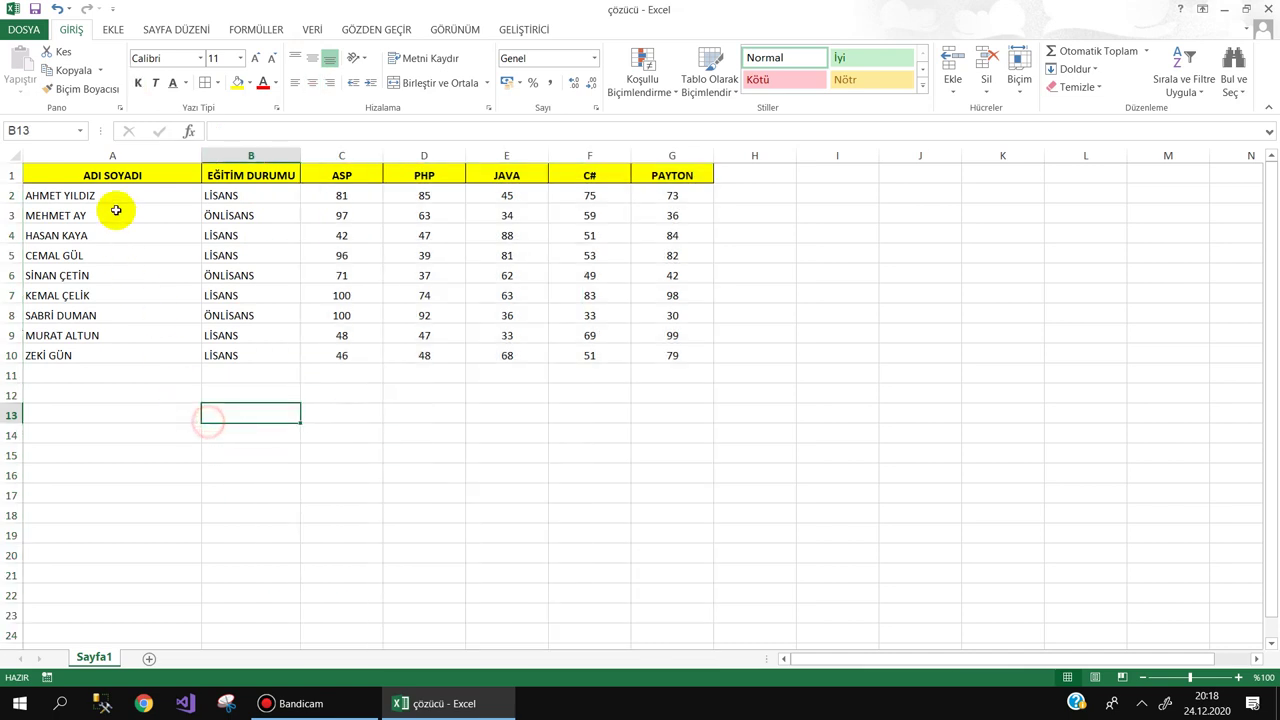
left_click_drag(134, 173, 654, 174)
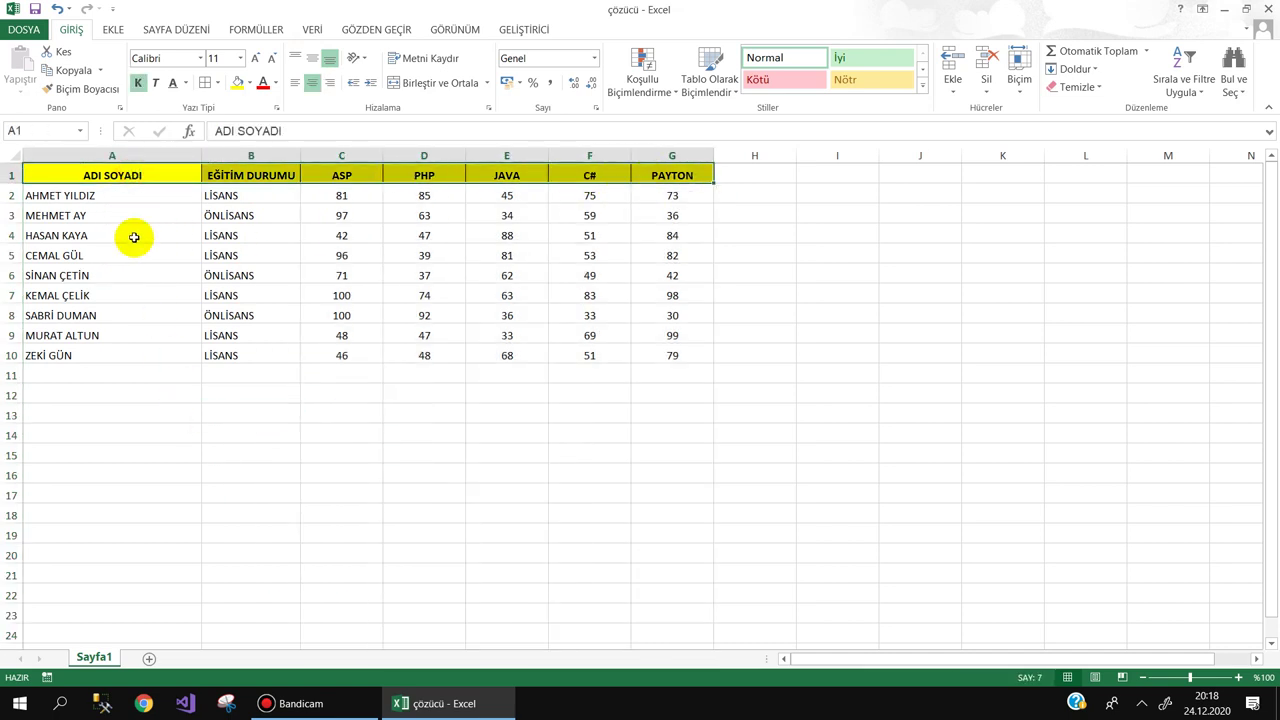
mouse_move(112, 197)
left_mouse_down("ctrl")
mouse_move(240, 296)
mouse_move(237, 348)
left_mouse_up("ctrl")
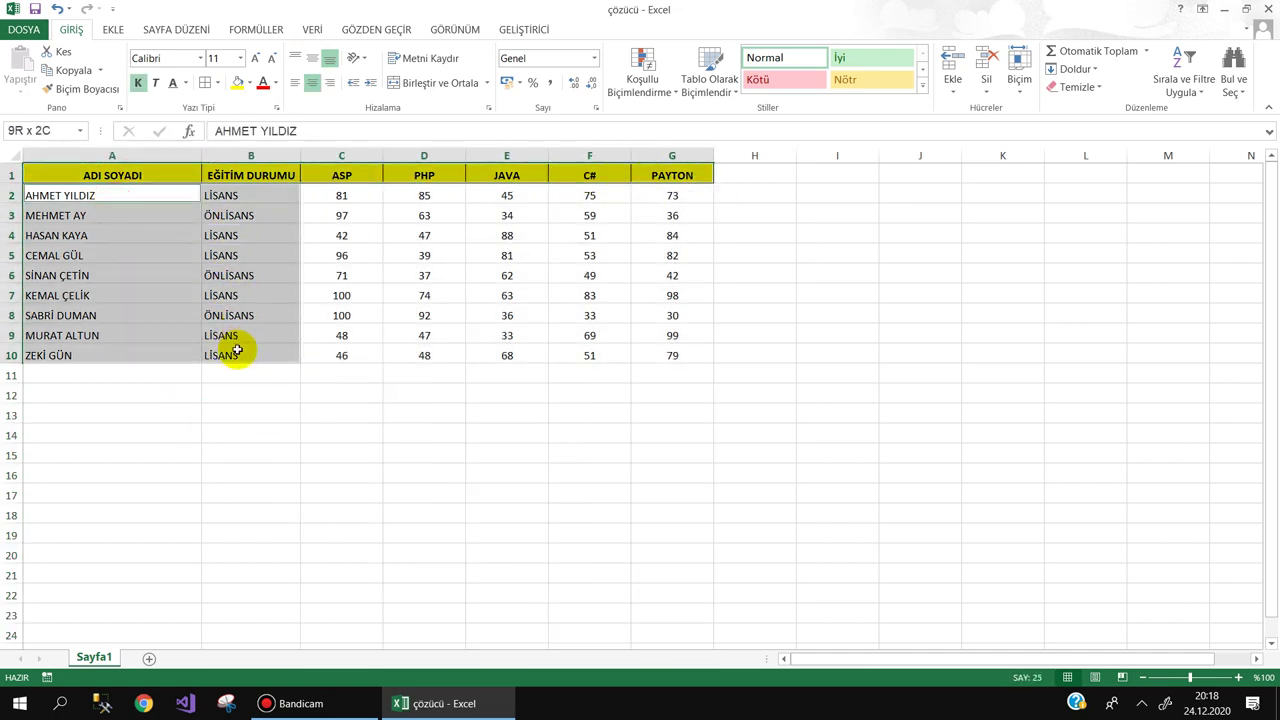
right_click(229, 243)
left_click(245, 274)
left_click(623, 394)
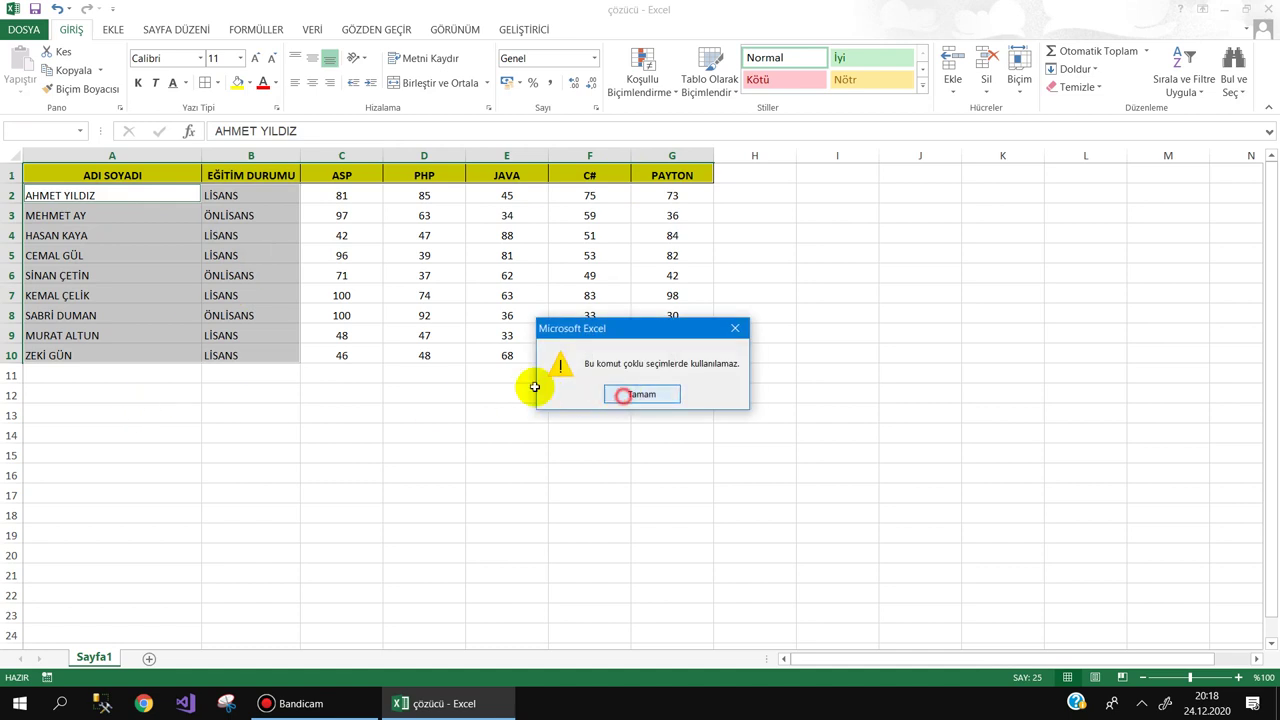
mouse_move(165, 180)
left_mouse_down()
mouse_move(663, 195)
mouse_move(669, 176)
mouse_move(91, 172)
left_mouse_up()
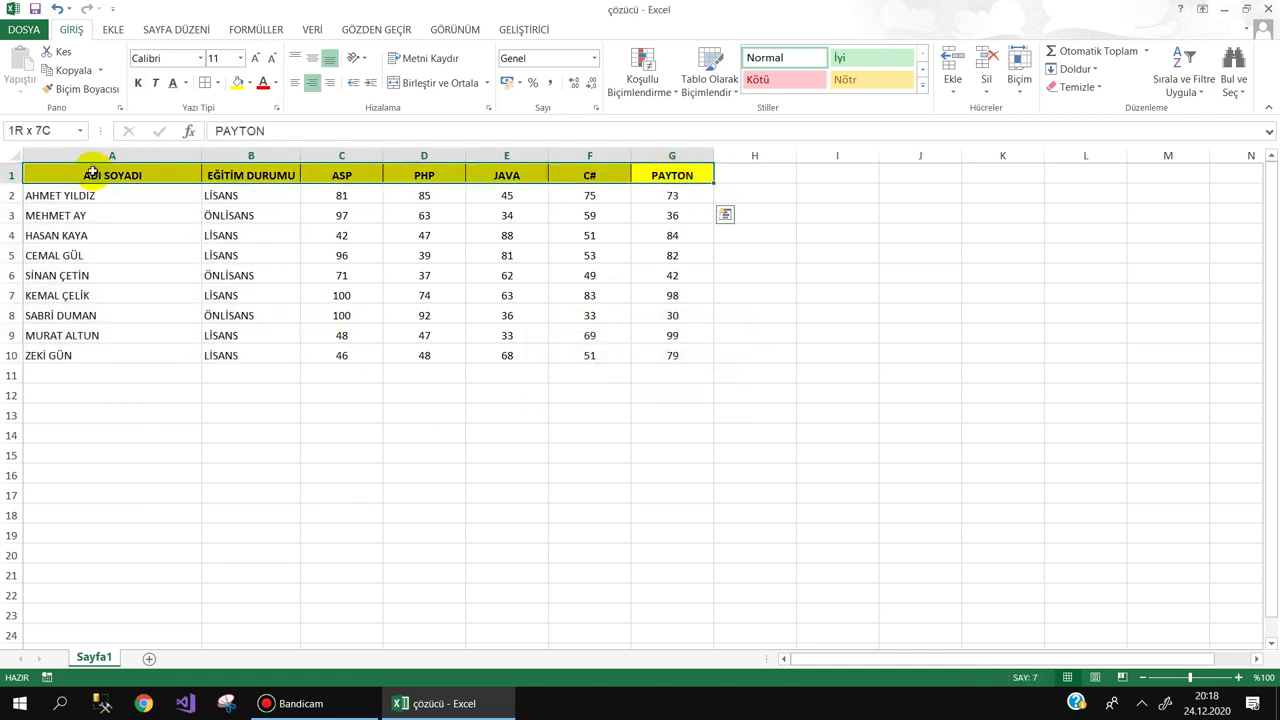
key("ctrl+c")
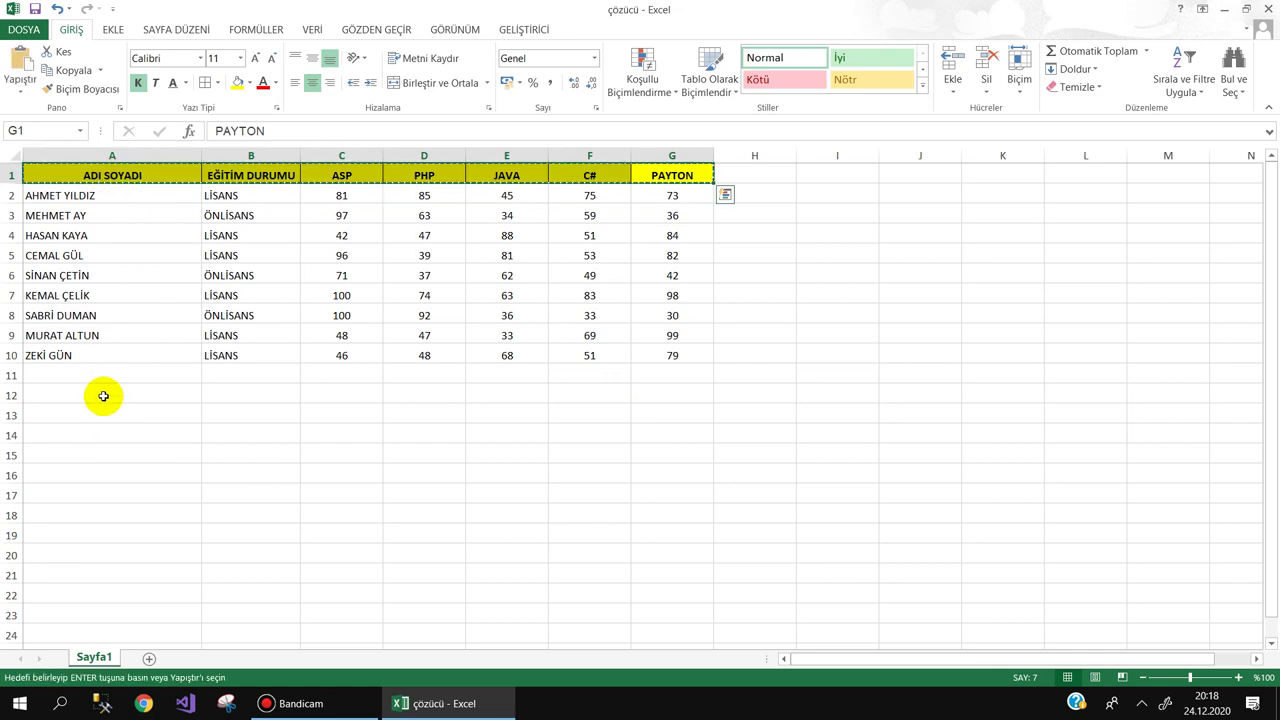
left_click(103, 396)
key("ctrl+v")
Copy the names and education levels A2:B10 into A13:B21
mouse_move(126, 195)
left_mouse_down()
mouse_move(247, 317)
mouse_move(248, 350)
left_mouse_up()
key("ctrl+c")
left_click(166, 413)
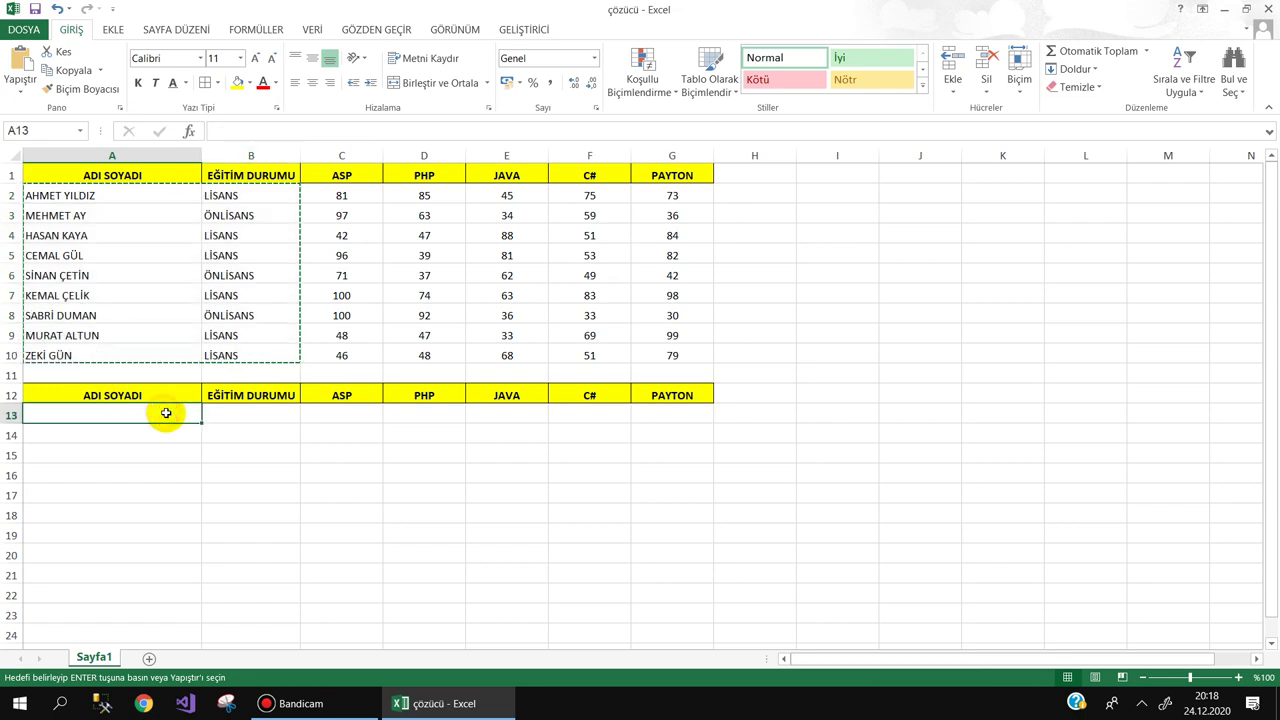
key("ctrl+v")
left_click(437, 451)
left_click(348, 413)
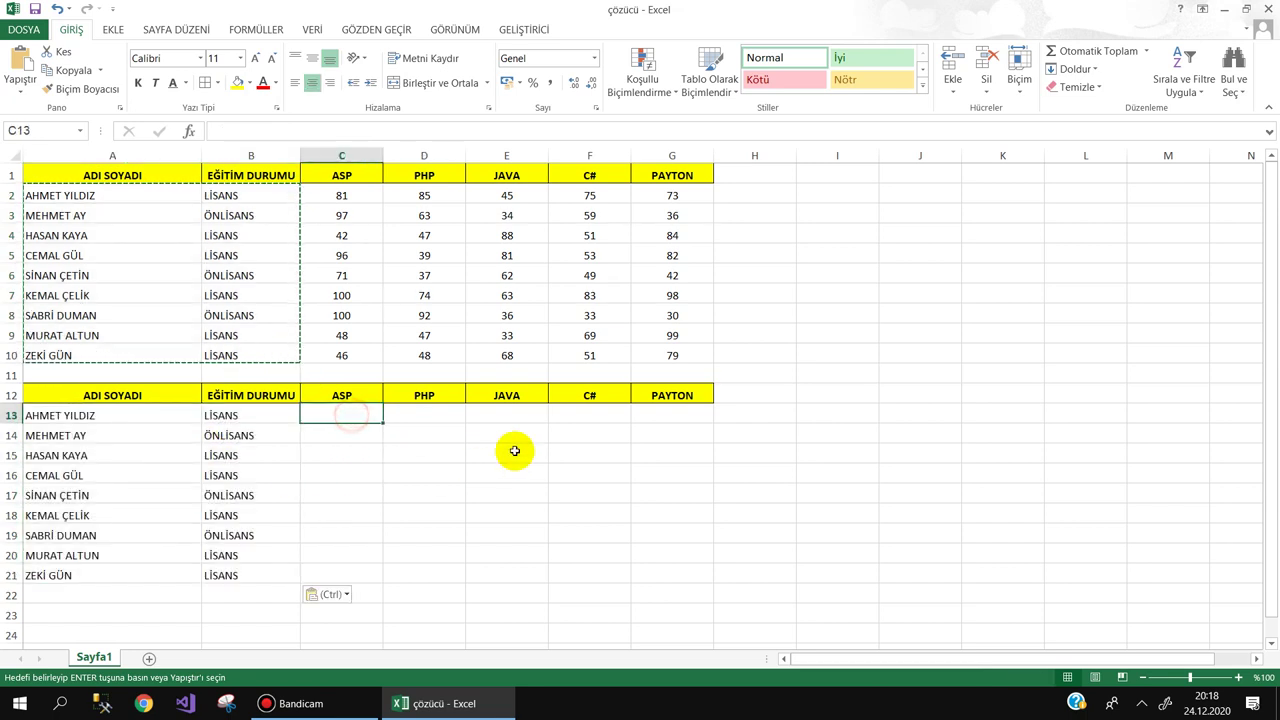
scroll(420, 520, "down", 1)
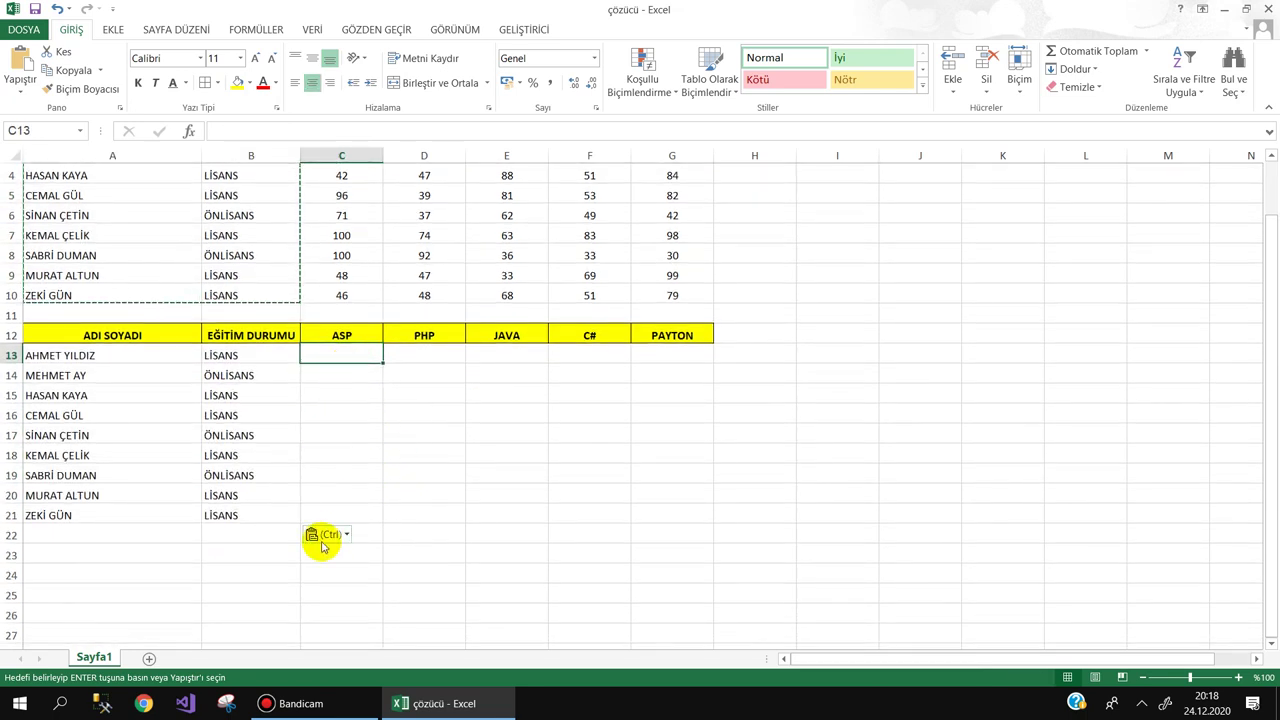
left_click(369, 535)
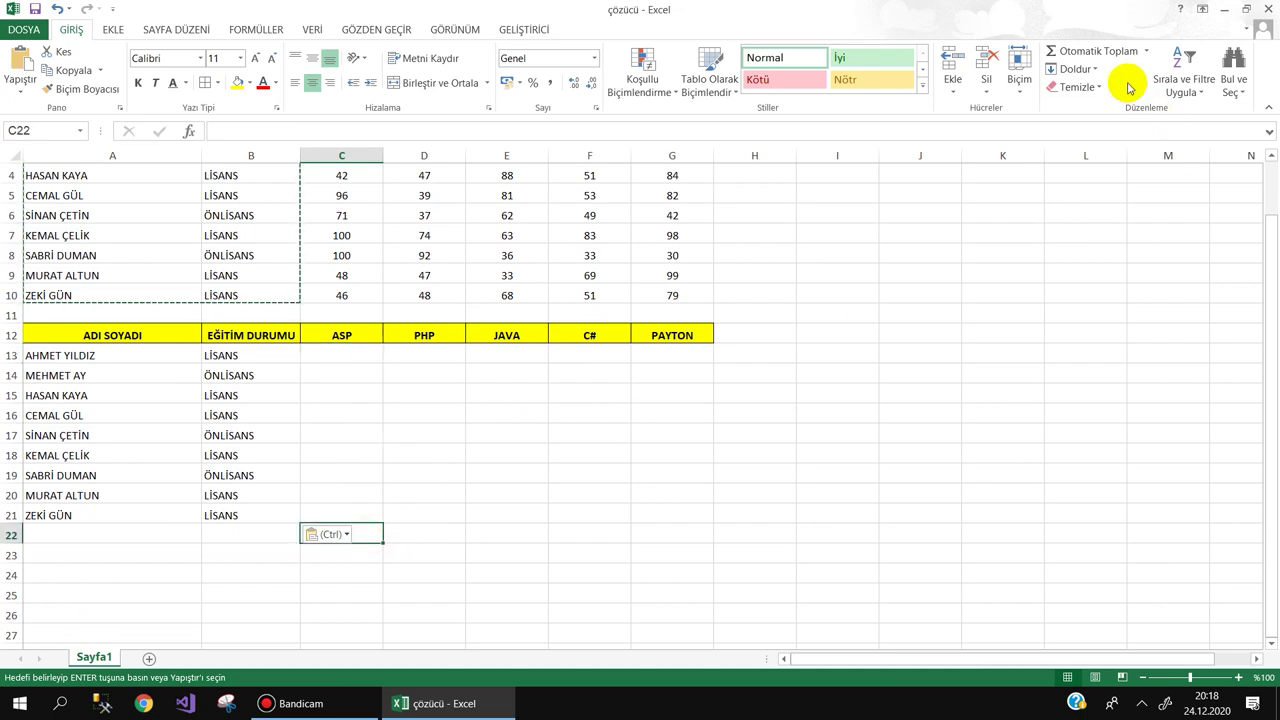
Sum C13:C21 in C22 and fill the total across to G22
left_click(1100, 51)
left_click_drag(343, 357, 357, 510)
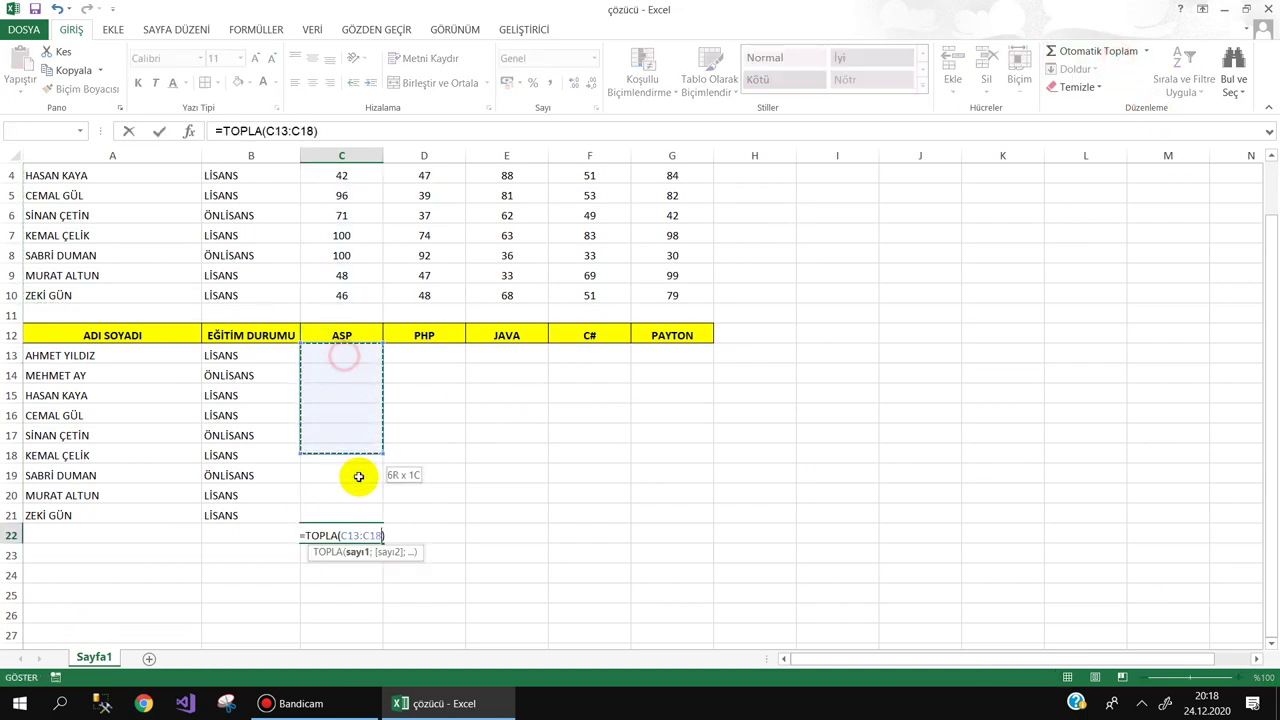
key("Return")
left_click(365, 527)
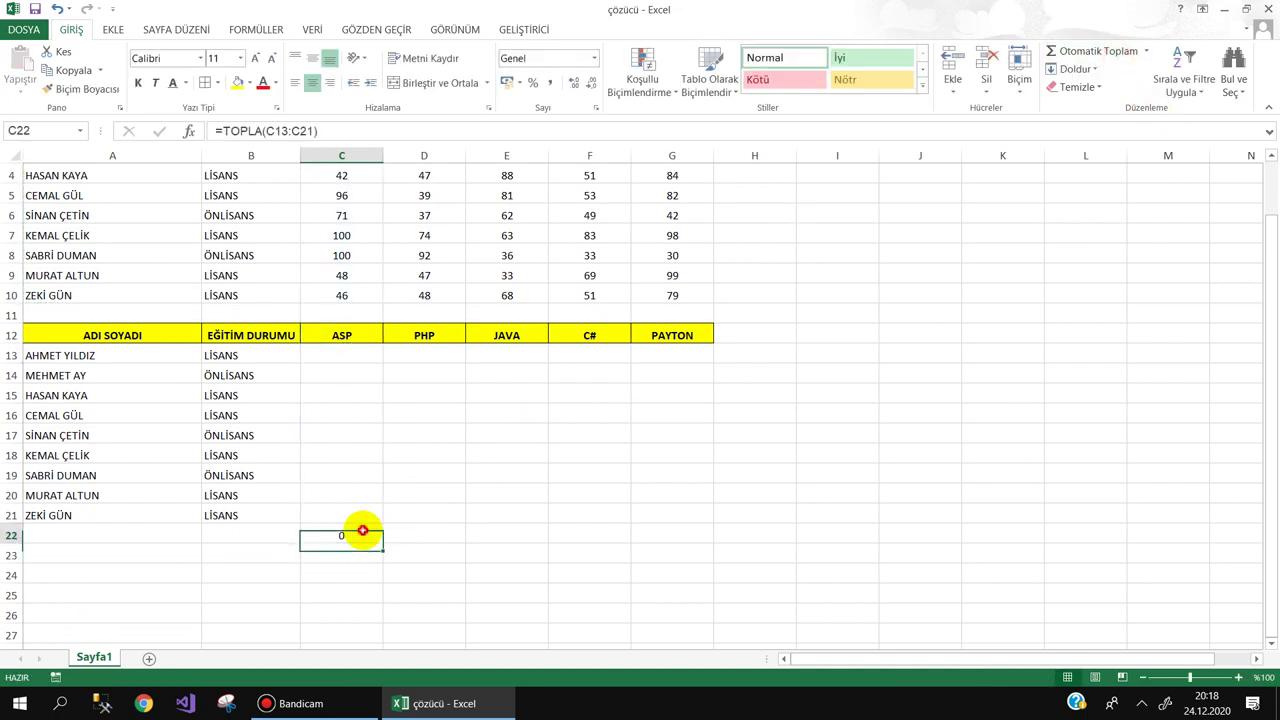
left_click_drag(385, 541, 674, 560)
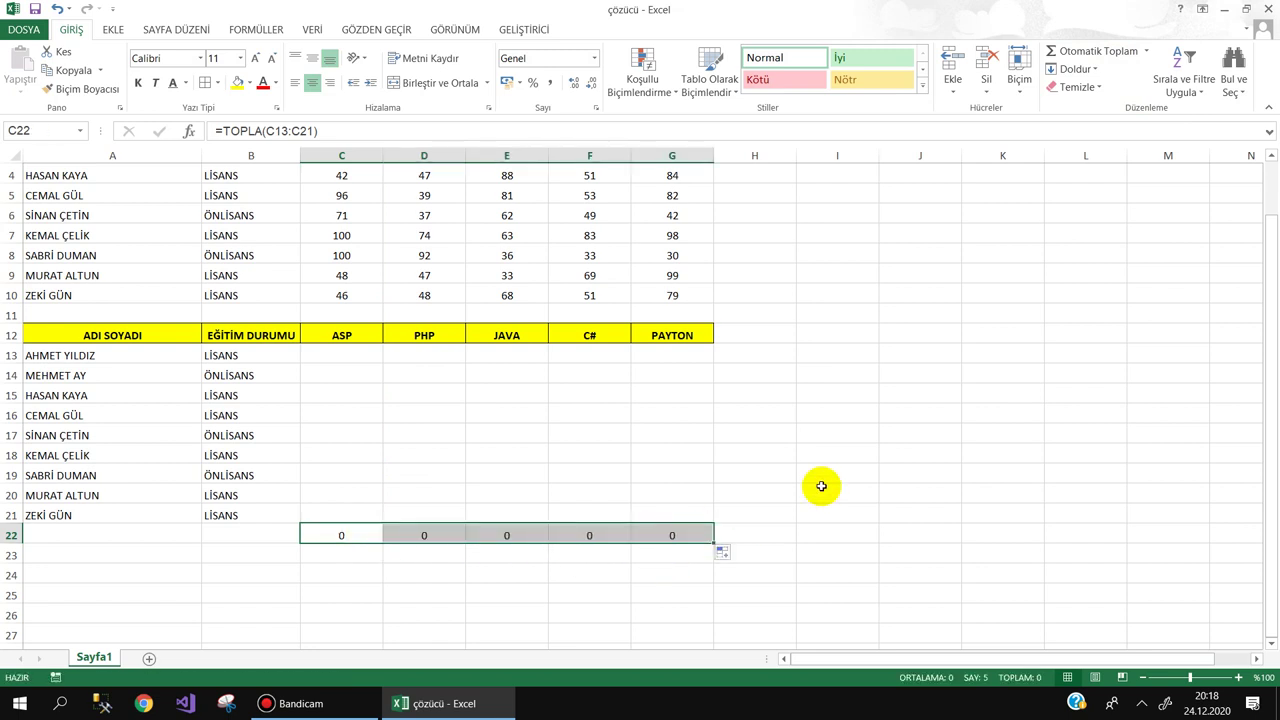
Sum C13:G13 in H13 and fill the row total down to H21
left_click(772, 356)
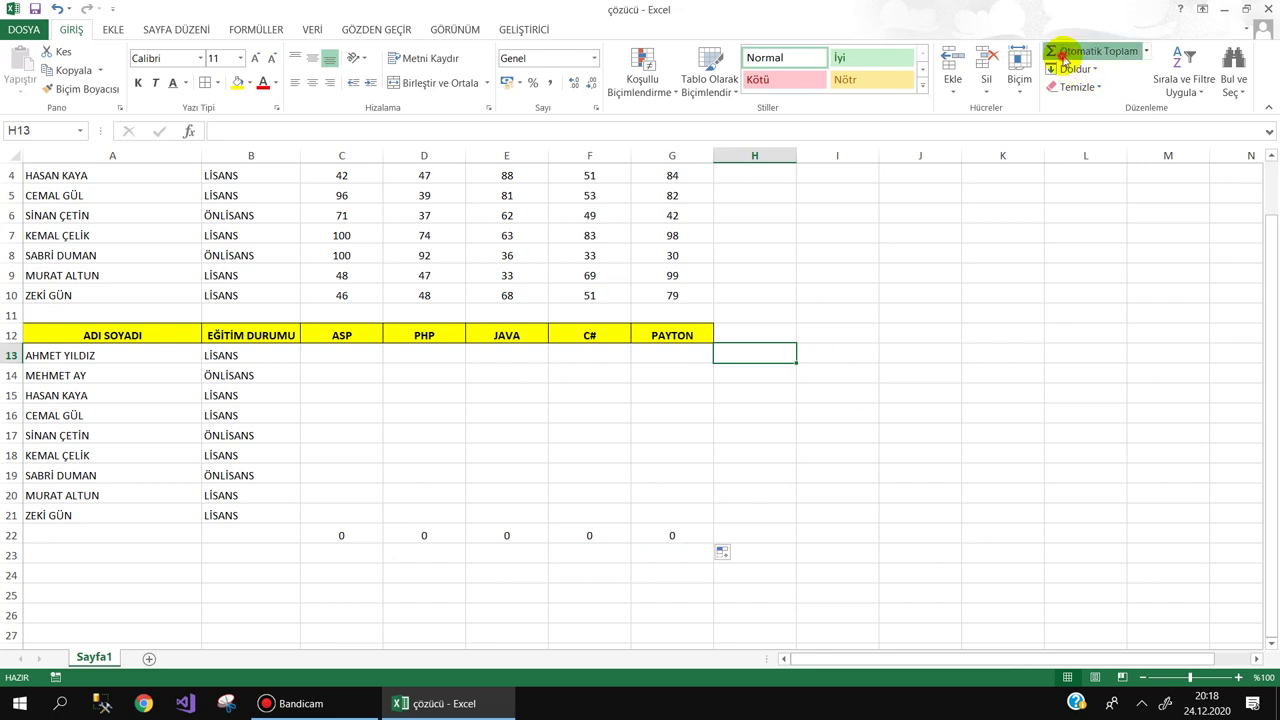
left_click(1080, 50)
mouse_move(343, 357)
left_mouse_down()
mouse_move(644, 340)
mouse_move(668, 354)
left_mouse_up()
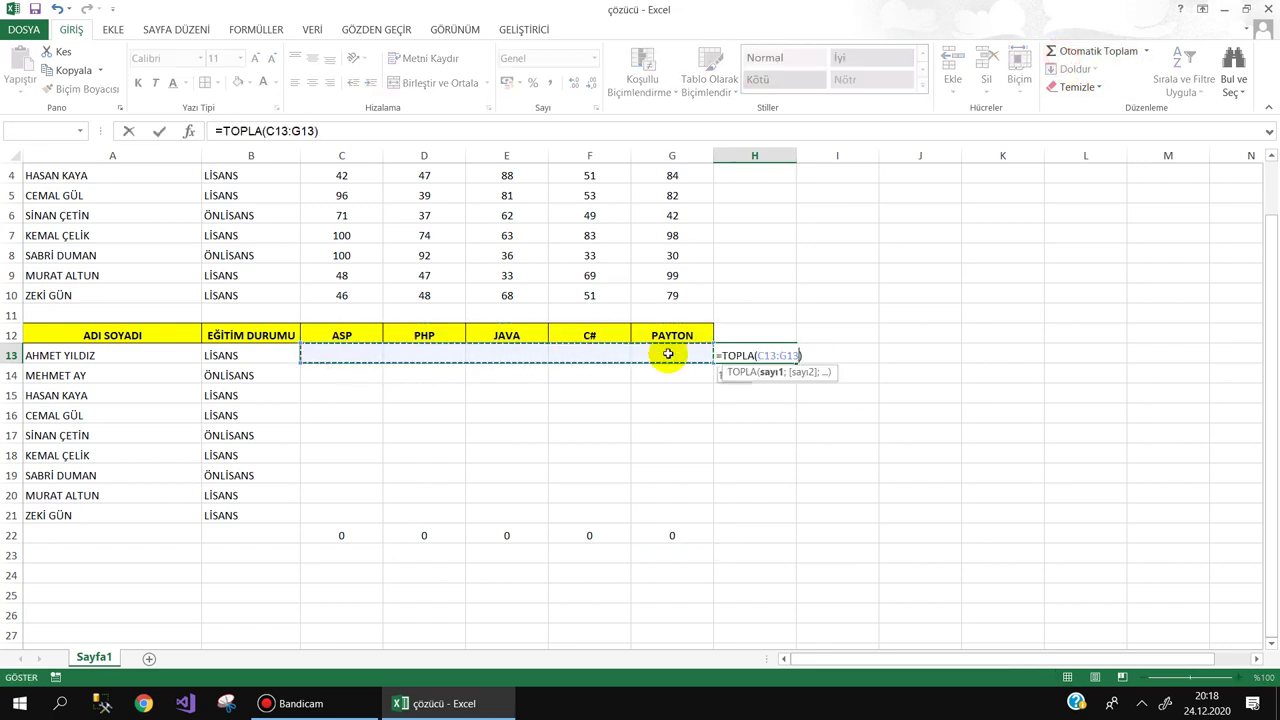
key("Return")
left_click(772, 356)
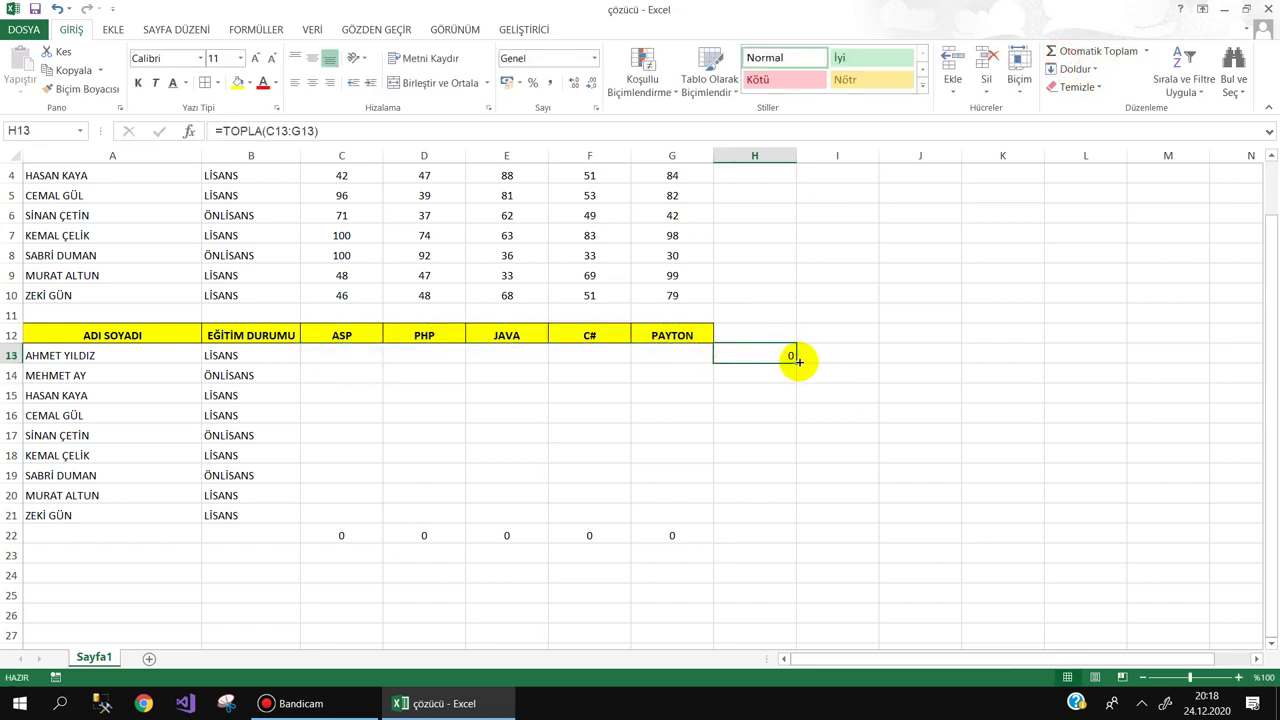
left_click_drag(795, 360, 786, 524)
left_click(743, 539)
Put 1 in every cell of C23:G23
left_click(349, 554)
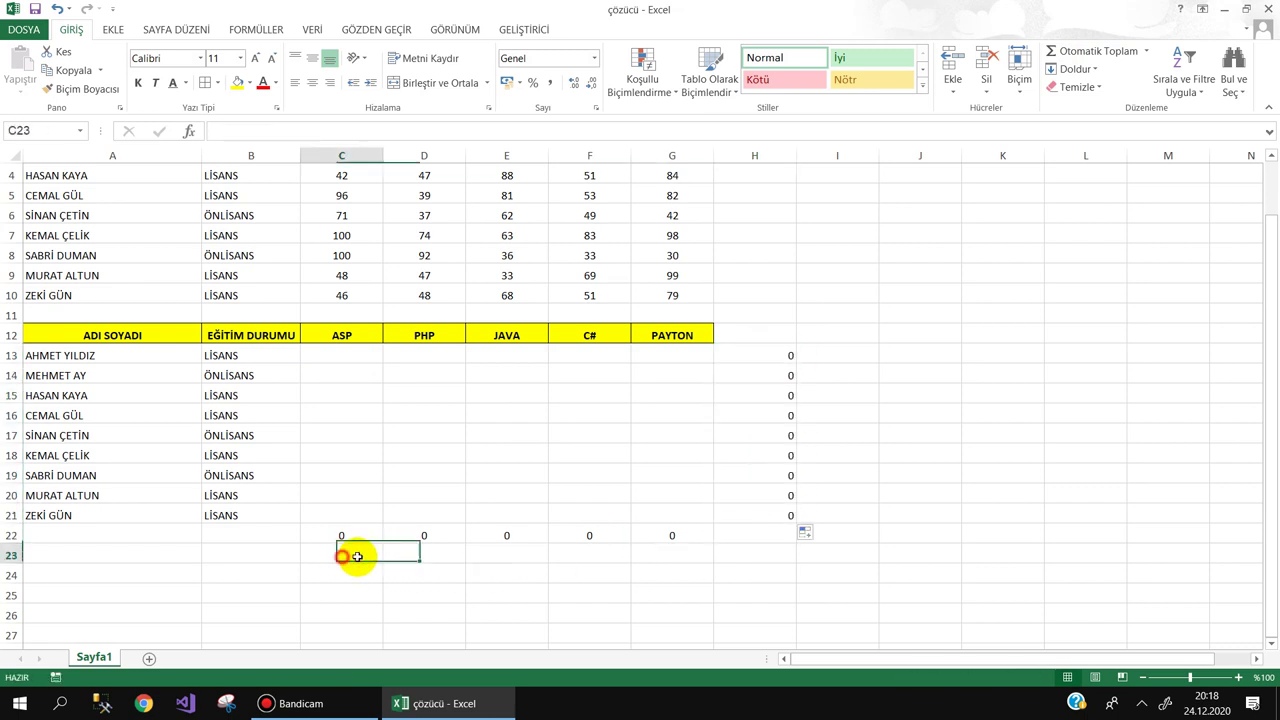
type("1")
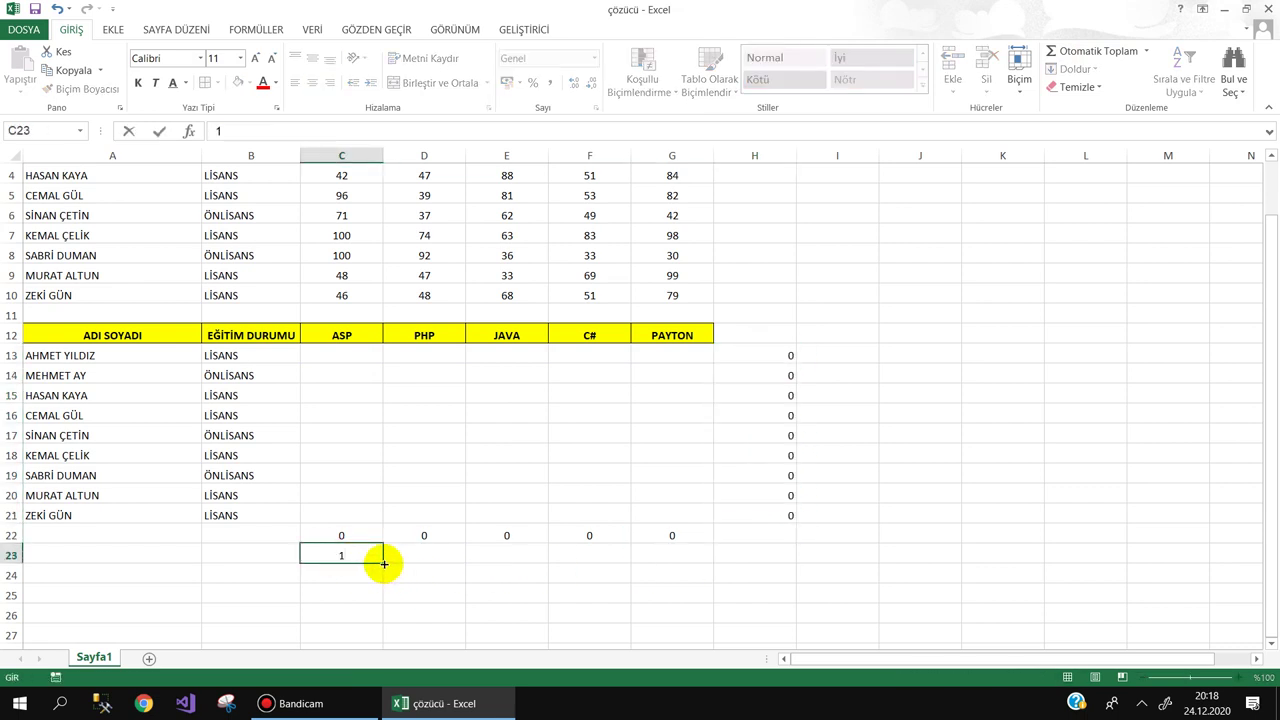
left_click_drag(383, 564, 690, 562)
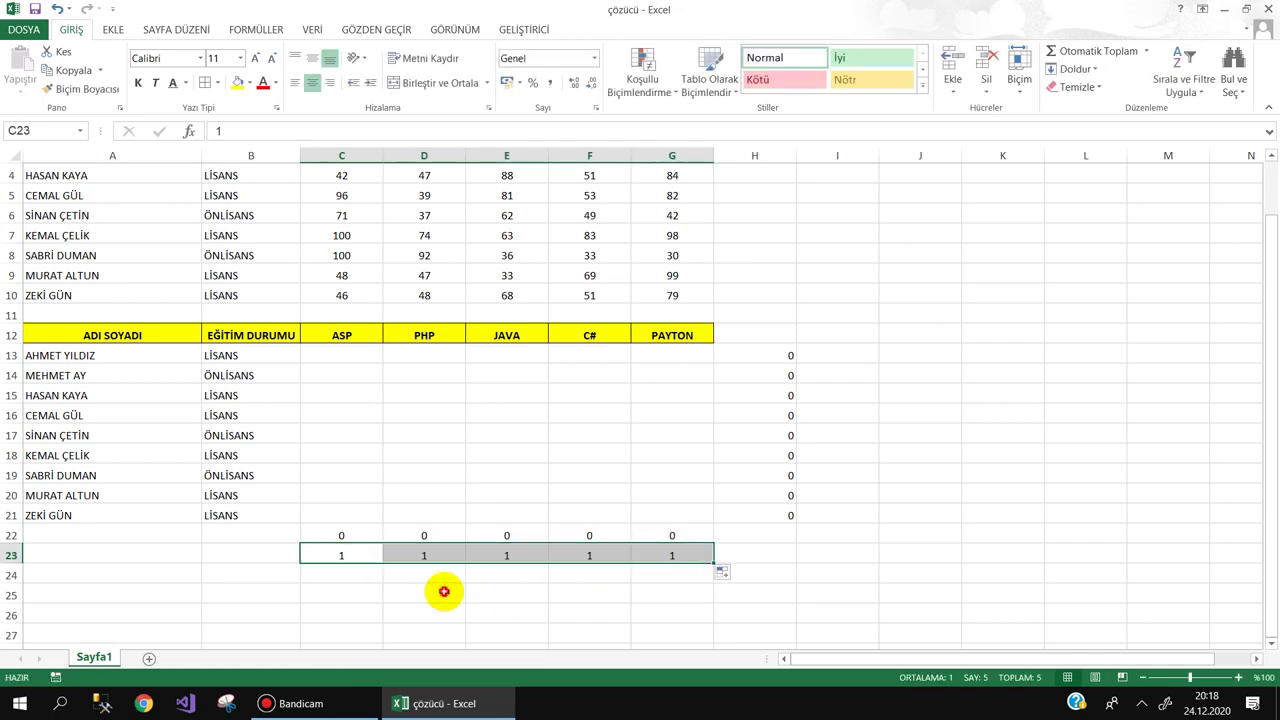
left_click(443, 591)
left_click(761, 548)
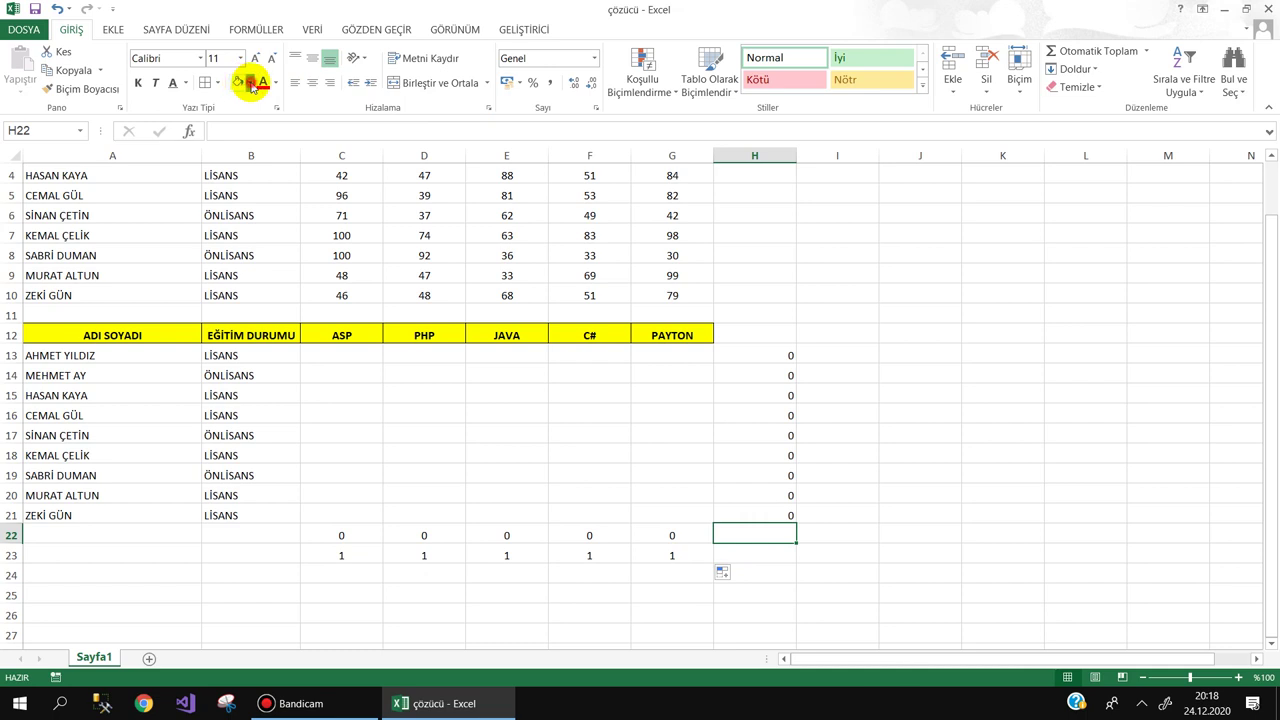
Fill cell H22 with red
left_click(251, 87)
left_click(247, 206)
left_click(885, 468)
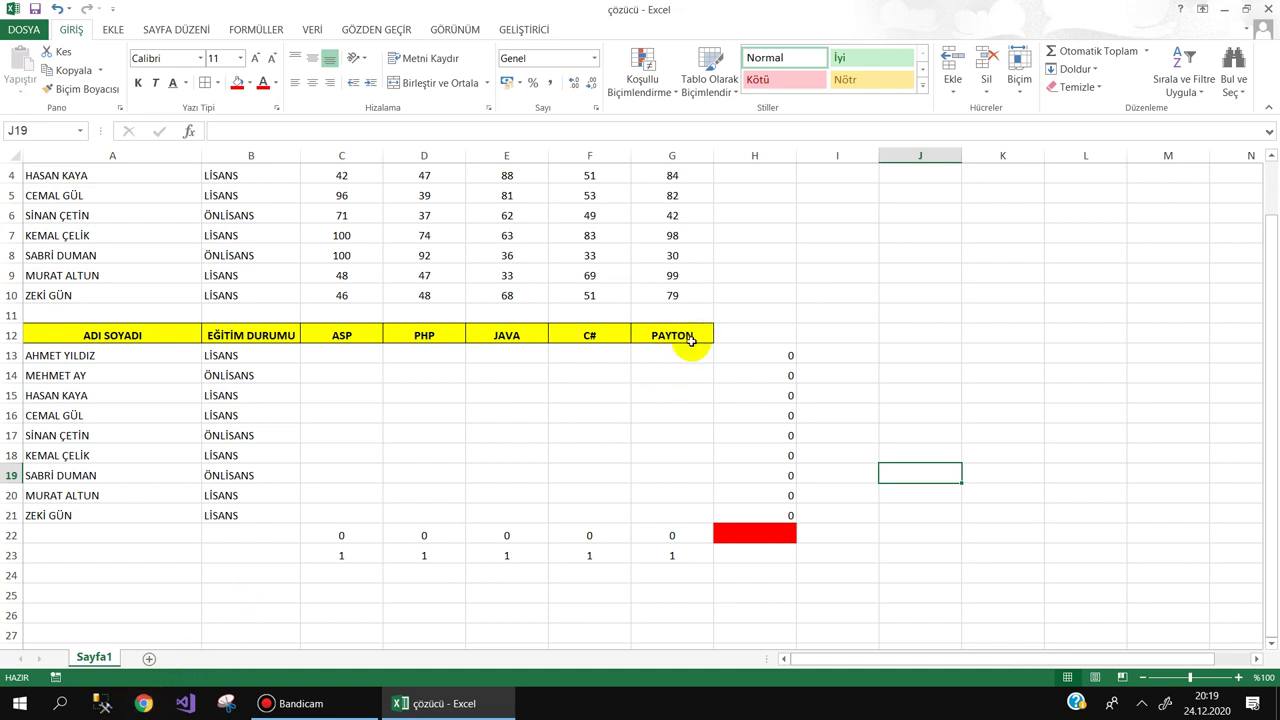
left_click(757, 534)
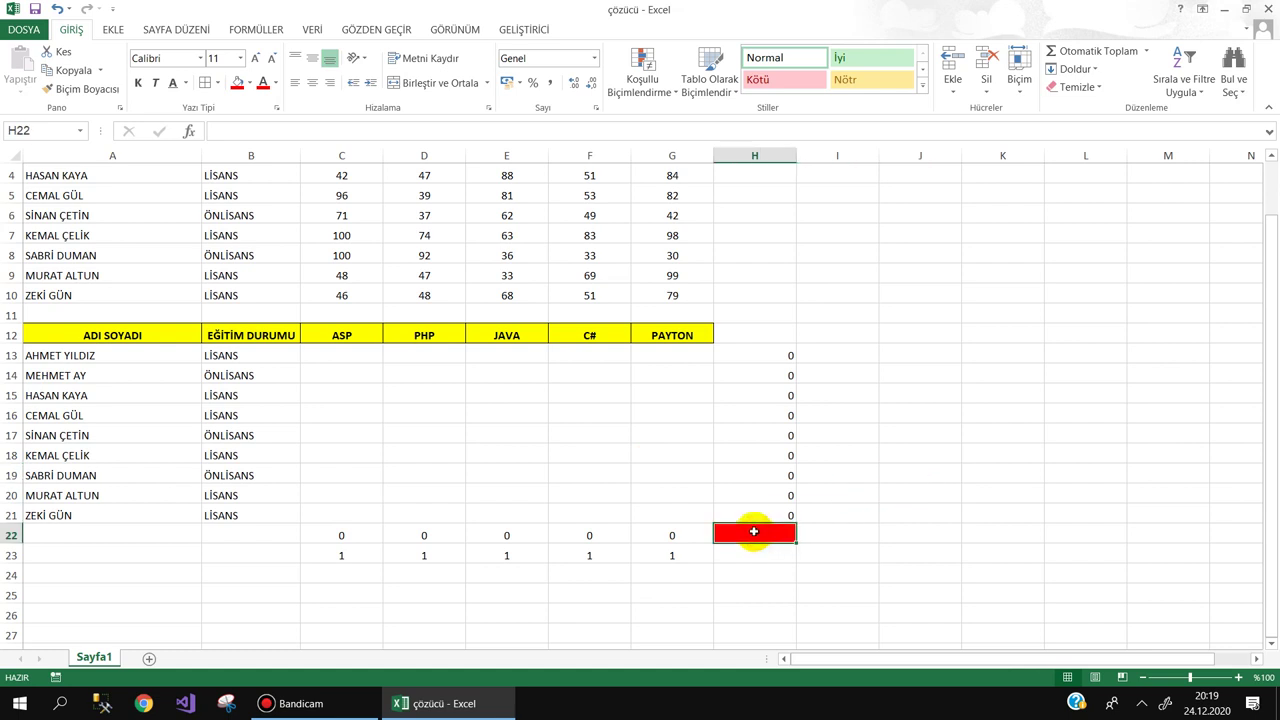
Fill the row of 1s in C23:G23 with light grey
left_click_drag(341, 555, 672, 555)
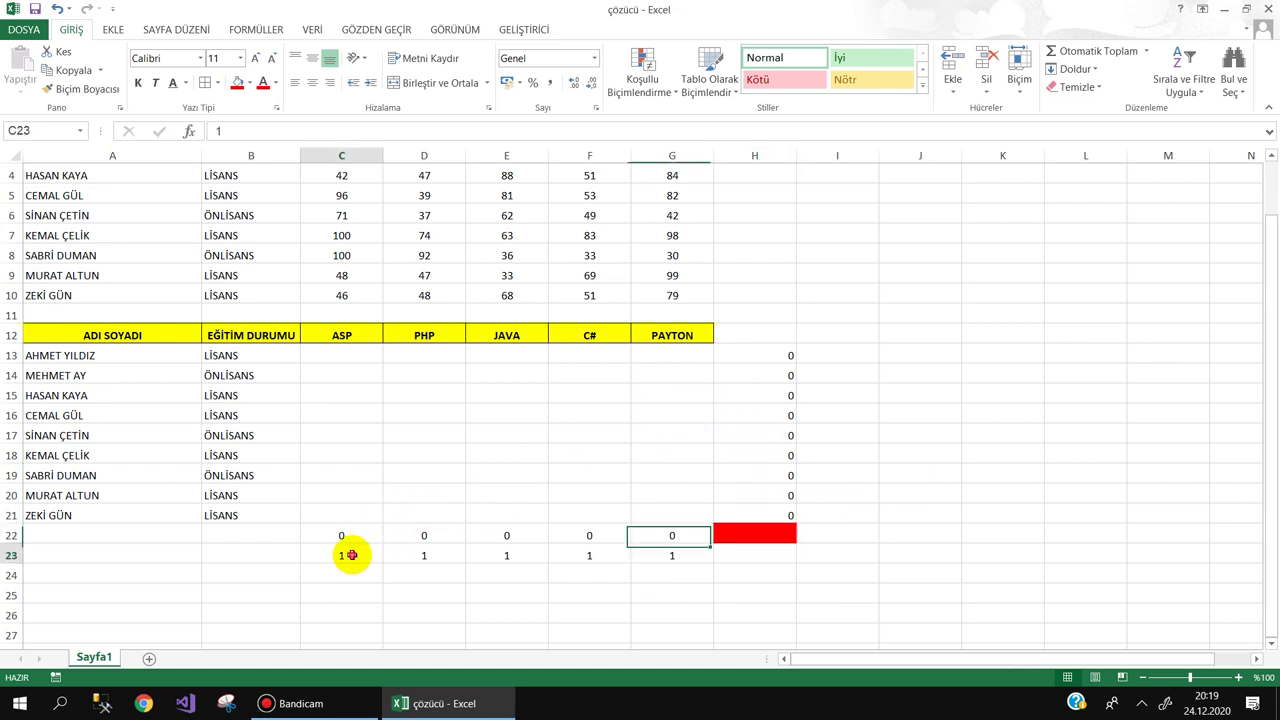
left_click(248, 83)
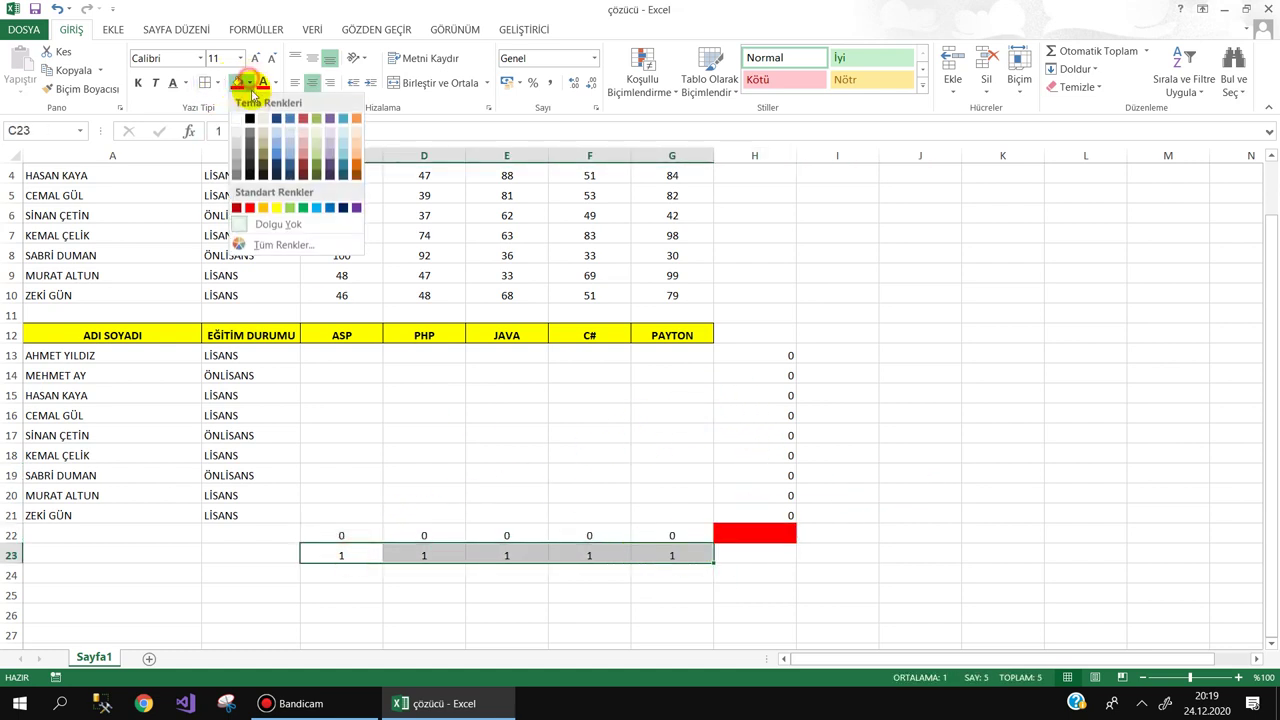
left_click(233, 146)
left_click(345, 450)
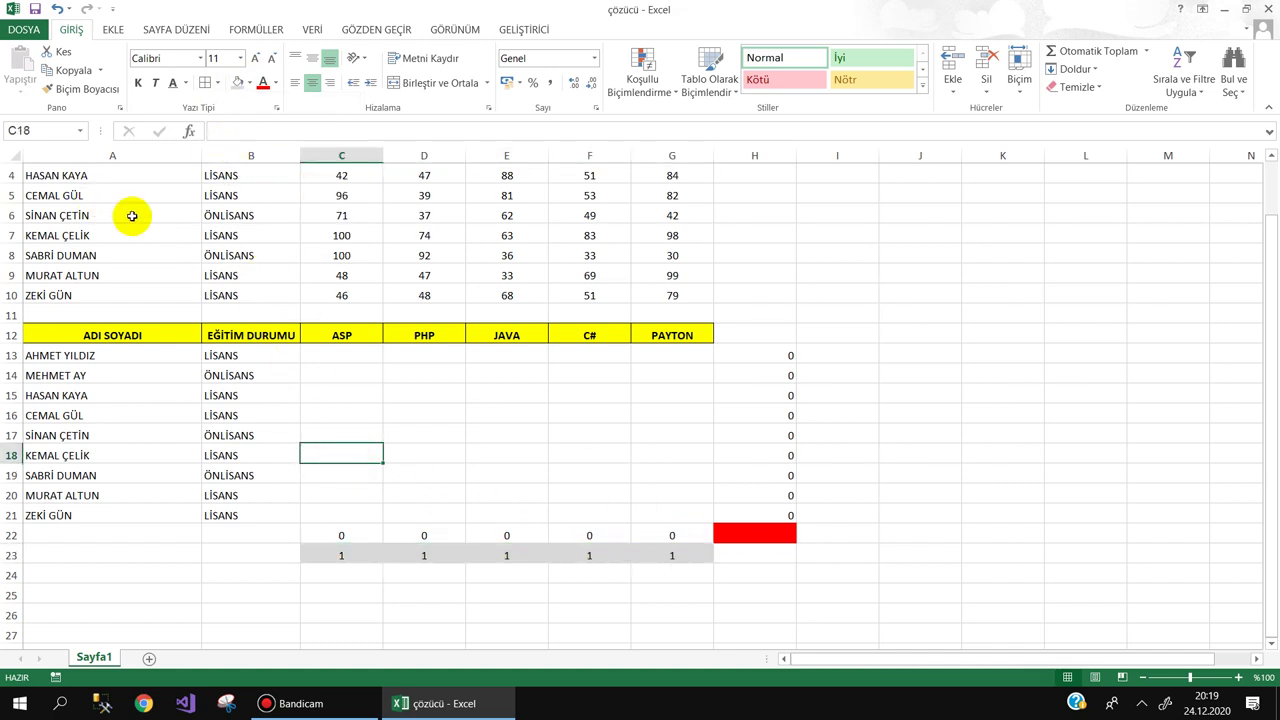
scroll(128, 216, "up", 1)
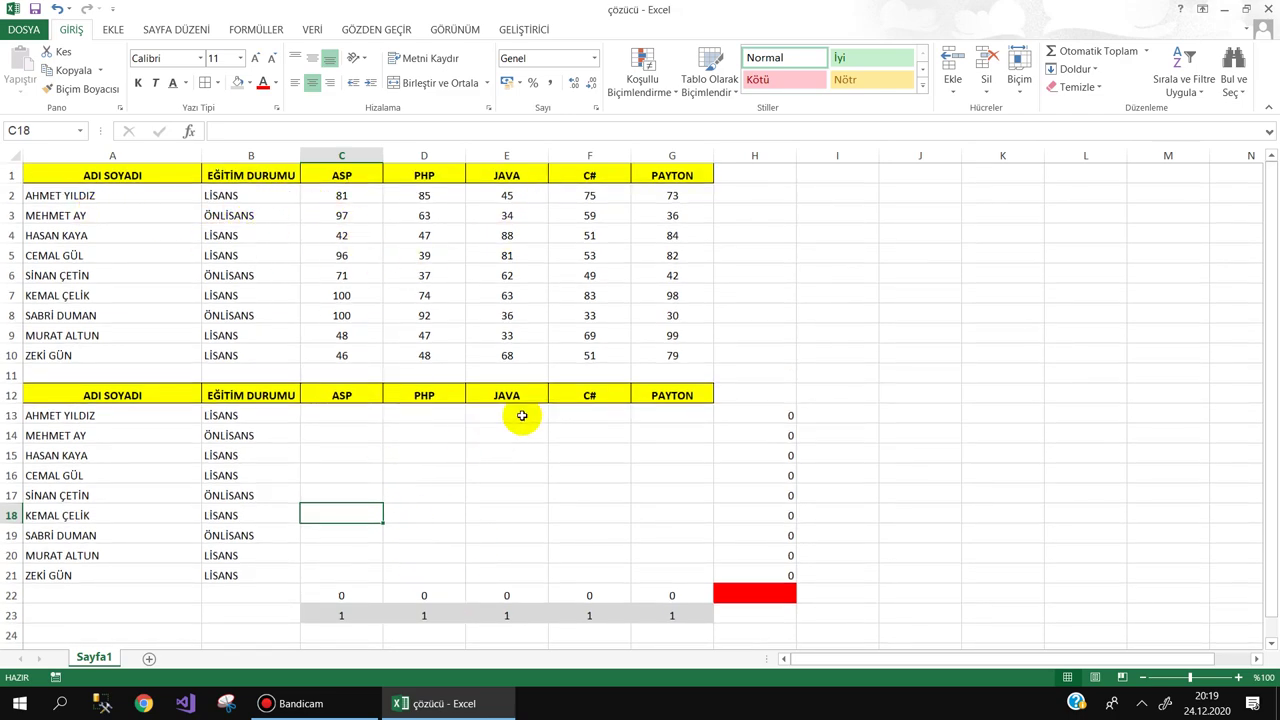
scroll(550, 428, "down", 1)
Enter =TOPLA.ÇARPIM(C2:G10;C13:G21) in H22 to total scores times assignments
left_click(757, 531)
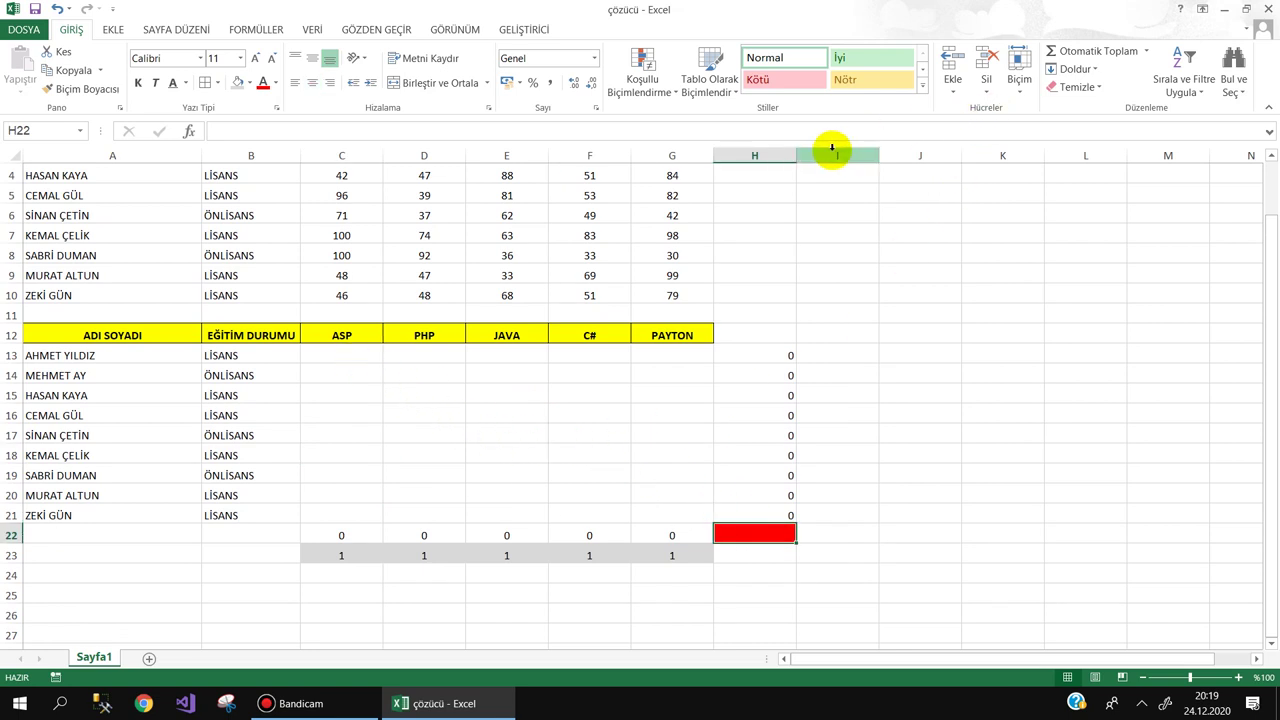
type("=TO")
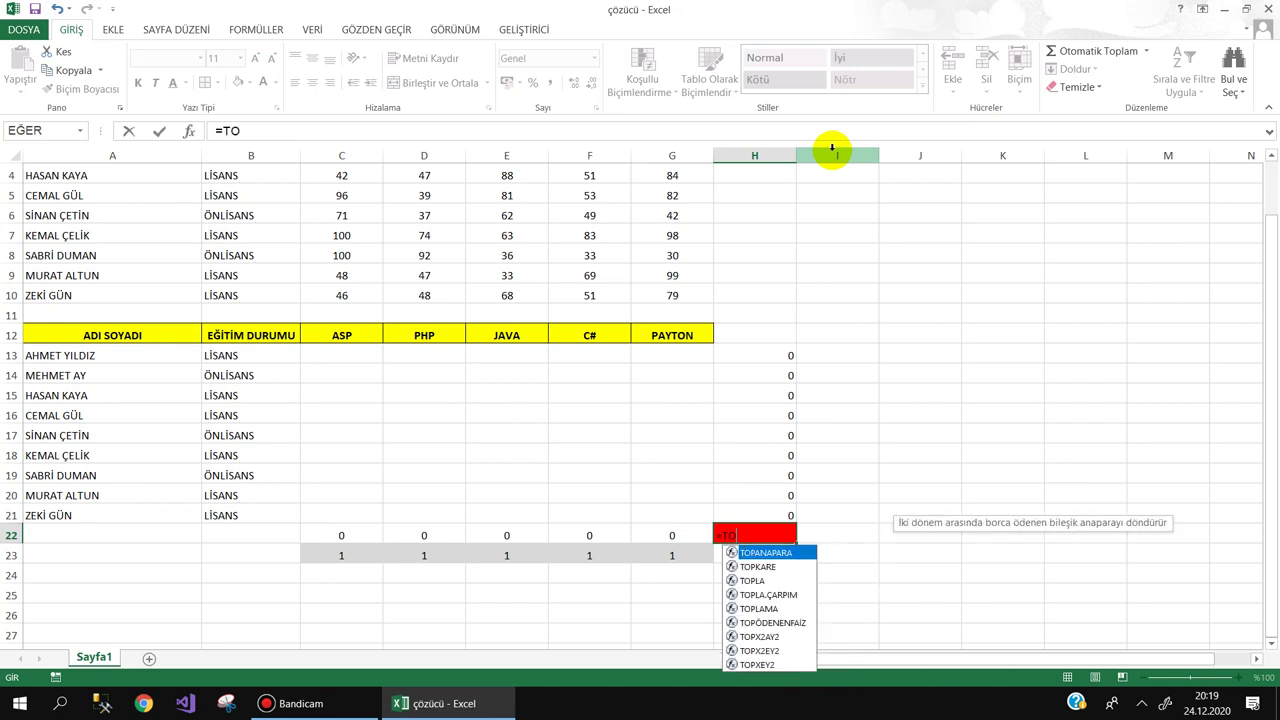
type("P")
key("Down")
key("Down")
key("Down")
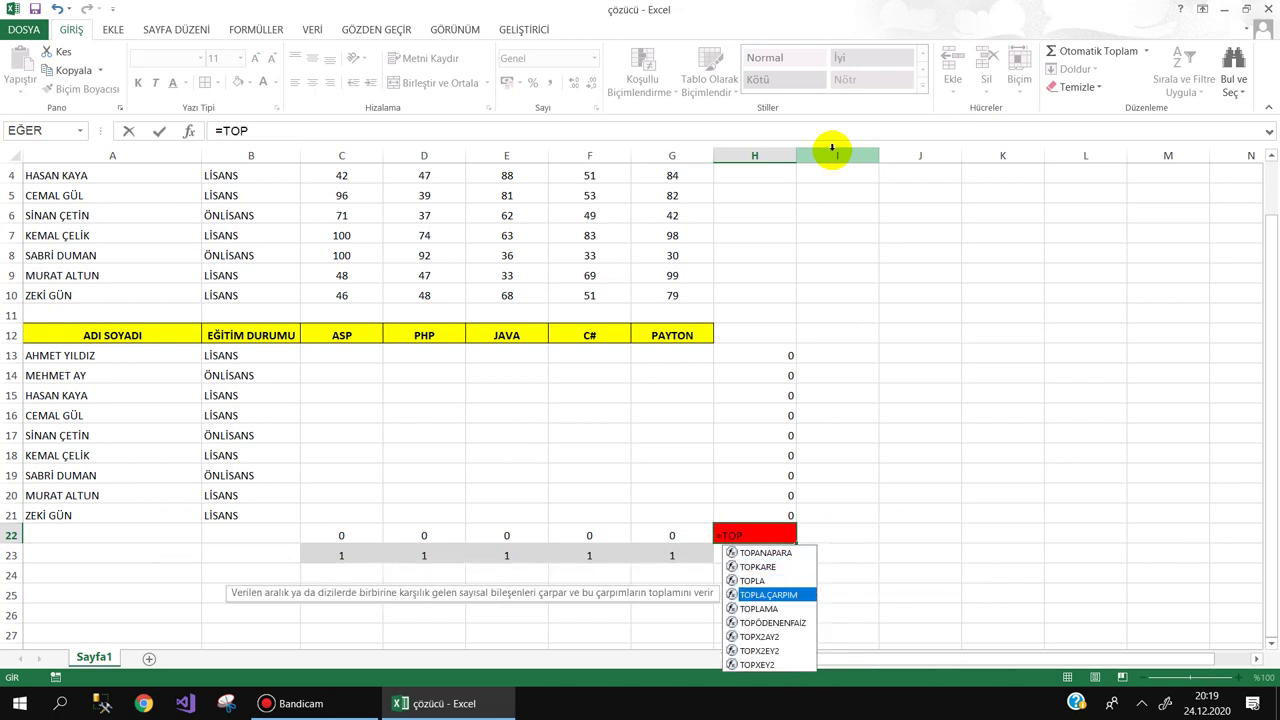
key("Tab")
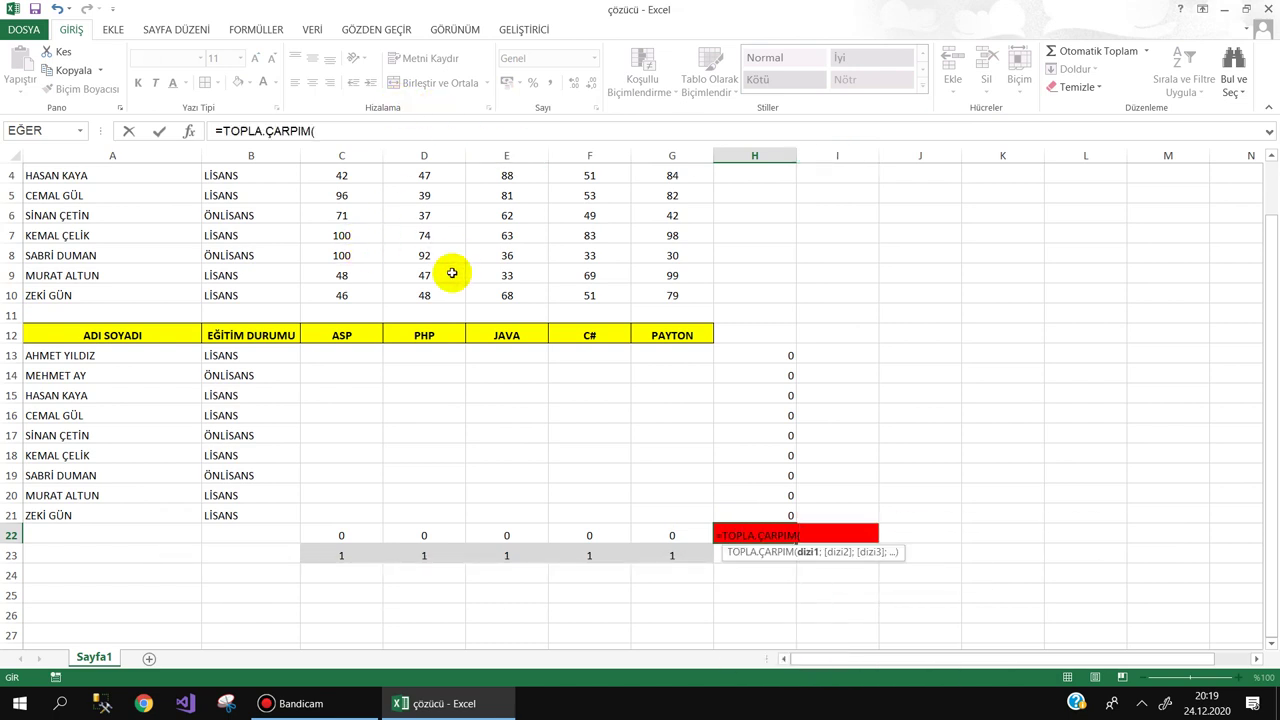
scroll(451, 268, "up", 1)
left_click_drag(340, 197, 642, 356)
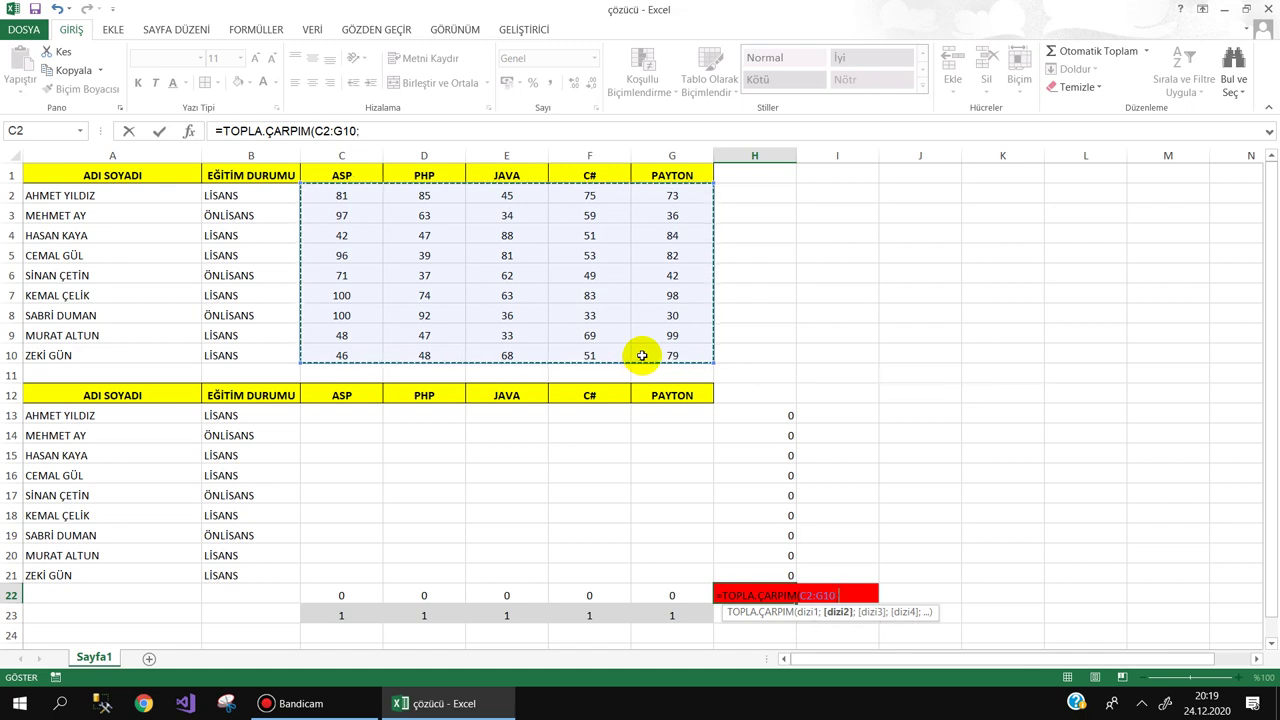
left_click_drag(335, 416, 662, 568)
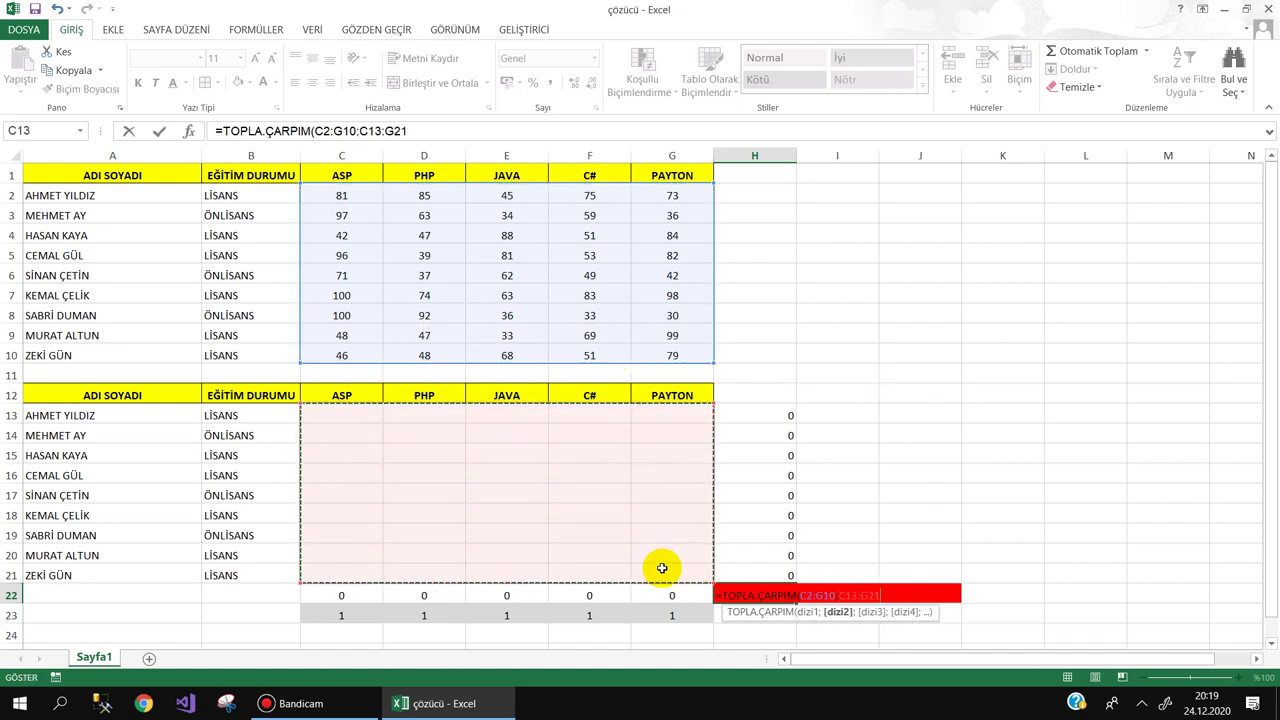
key("Return")
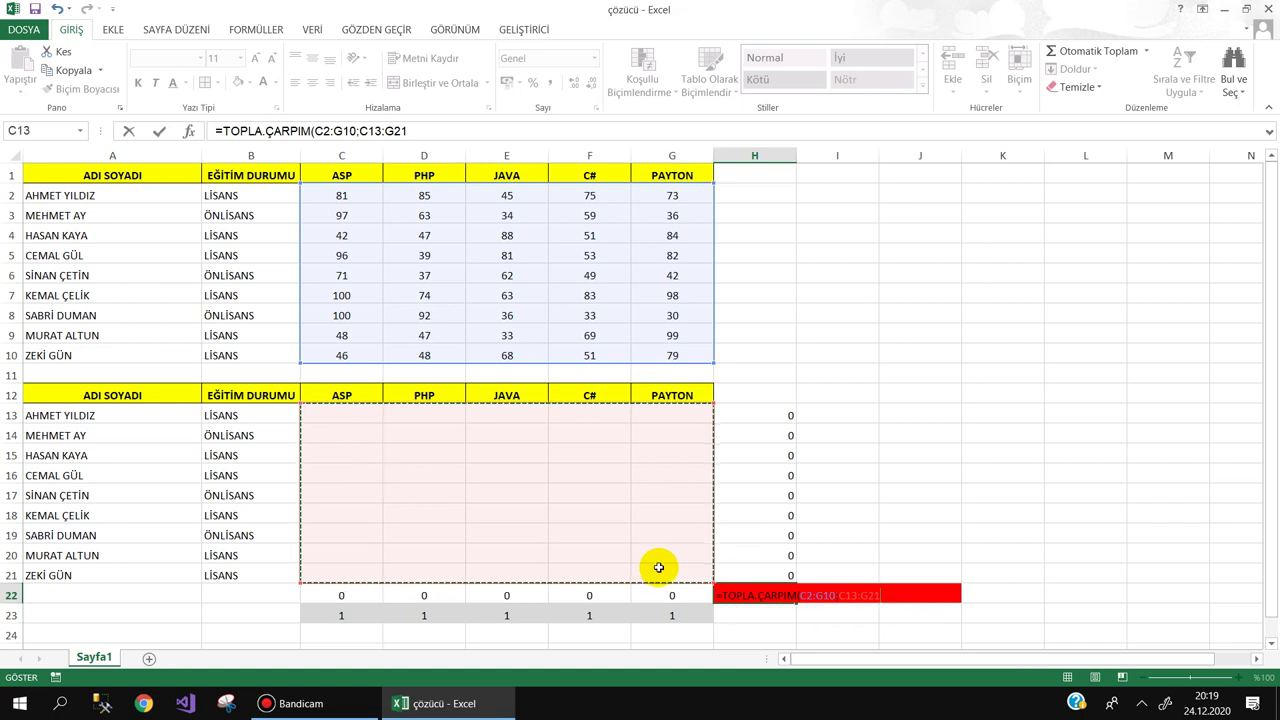
With H22 selected, open Solver from the VERİ tab
left_click(746, 593)
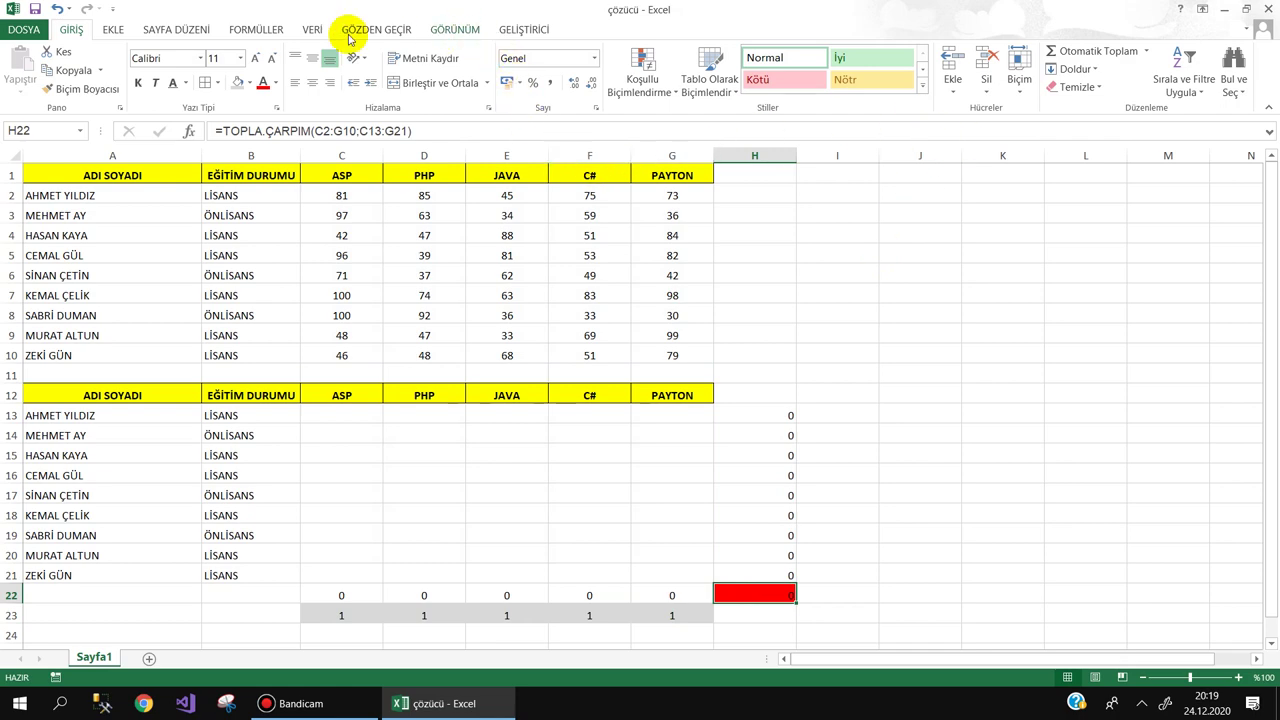
left_click(309, 29)
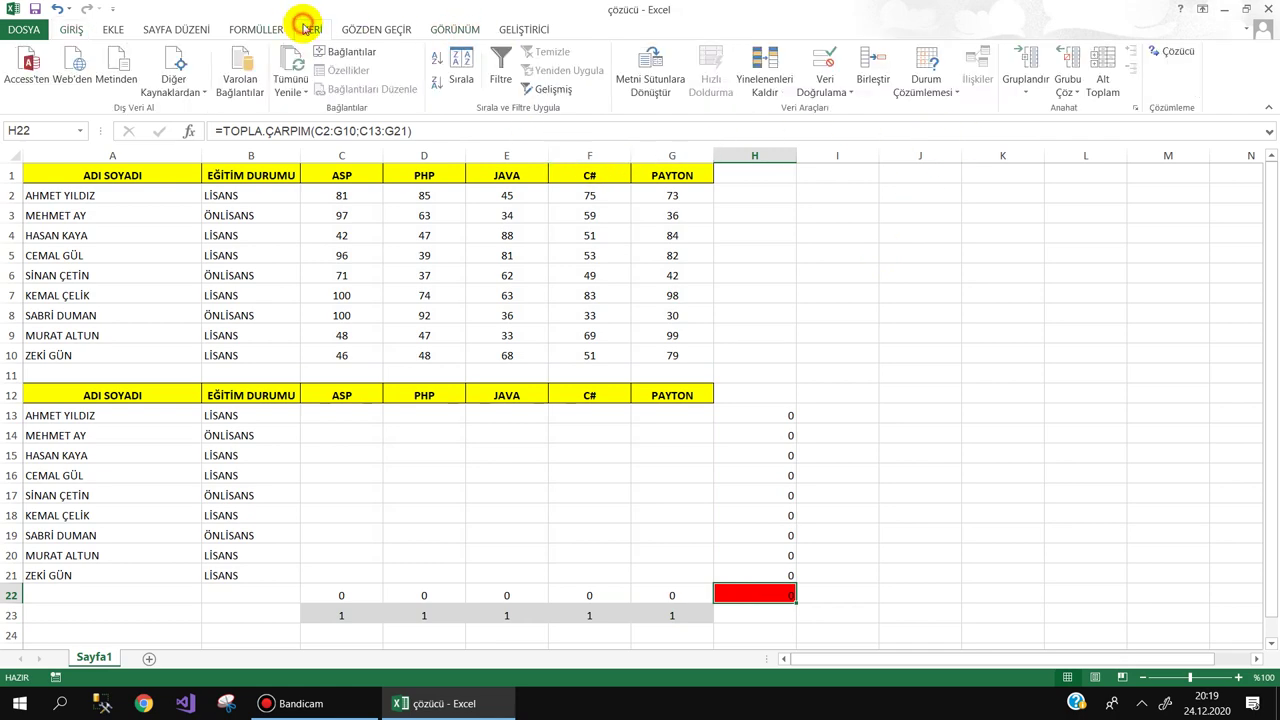
left_click(1172, 51)
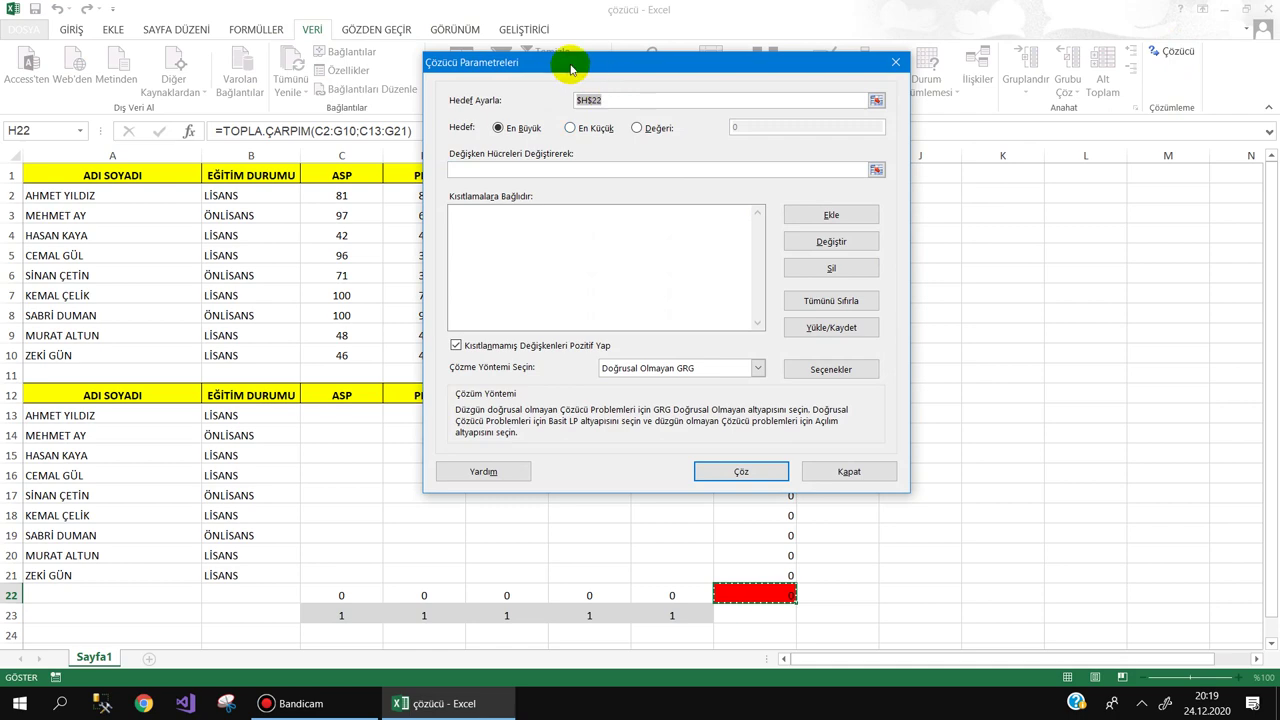
Set C13:G21 as Solver's variable cells, keeping the $H$22 maximise objective
left_click_drag(571, 66, 975, 93)
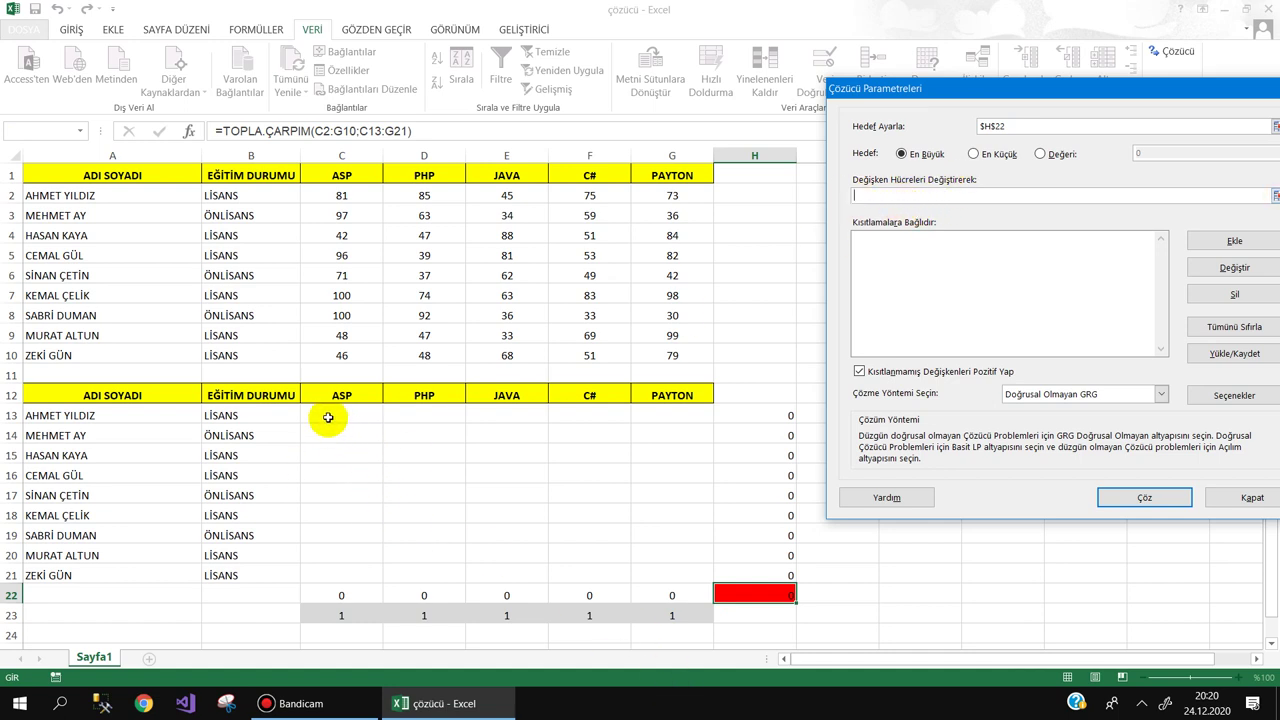
left_click_drag(330, 416, 668, 575)
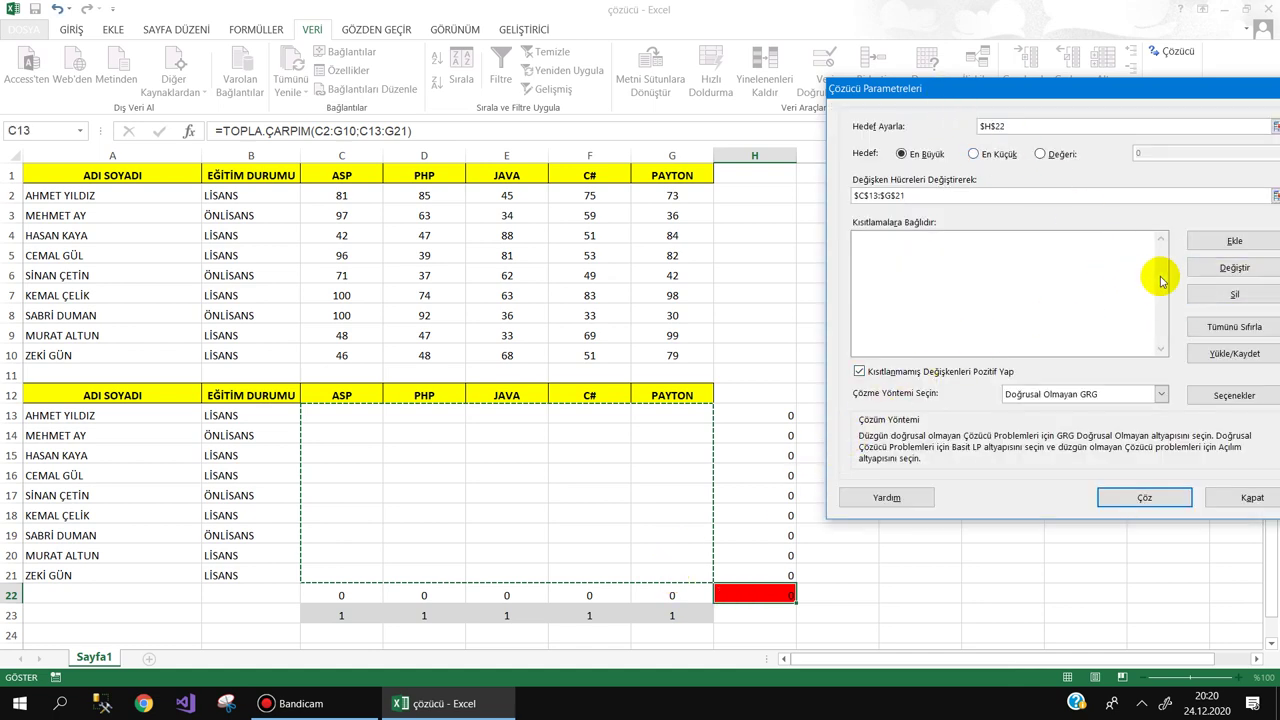
Add a Solver constraint making C13:G21 integers (tamsayı)
left_click(1212, 247)
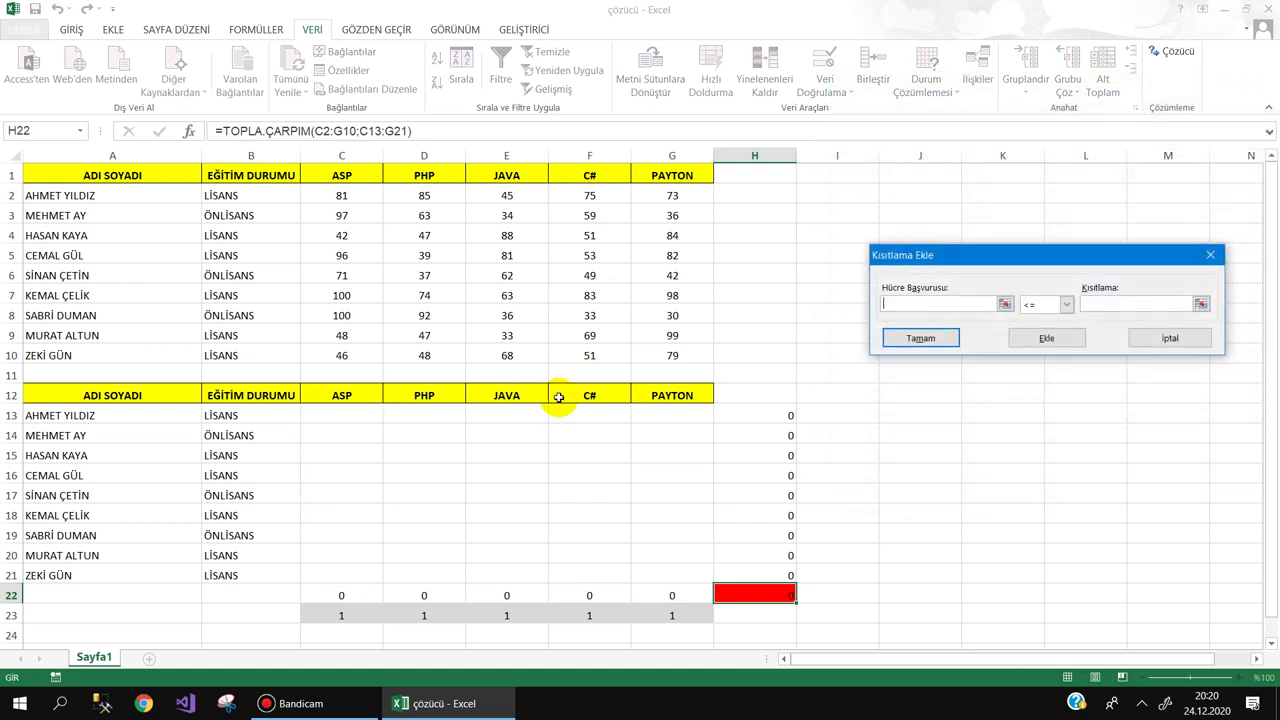
left_click_drag(336, 414, 678, 571)
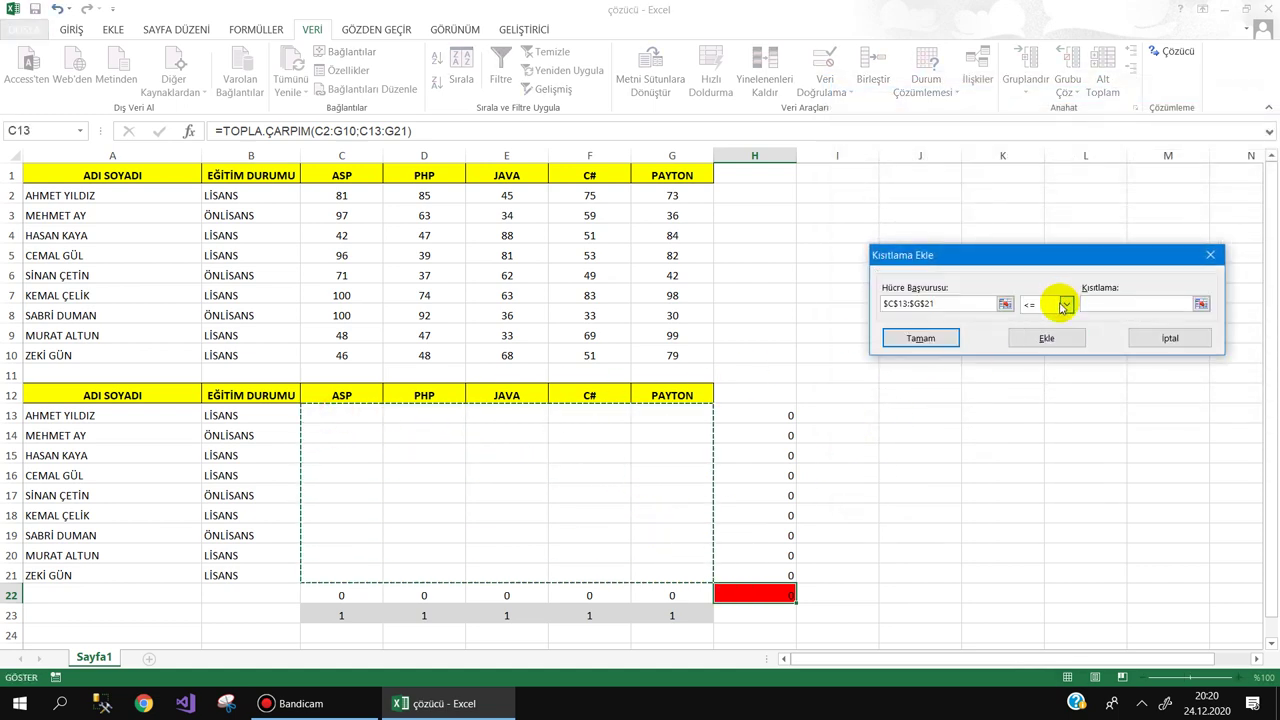
left_click(1062, 304)
left_click(1039, 356)
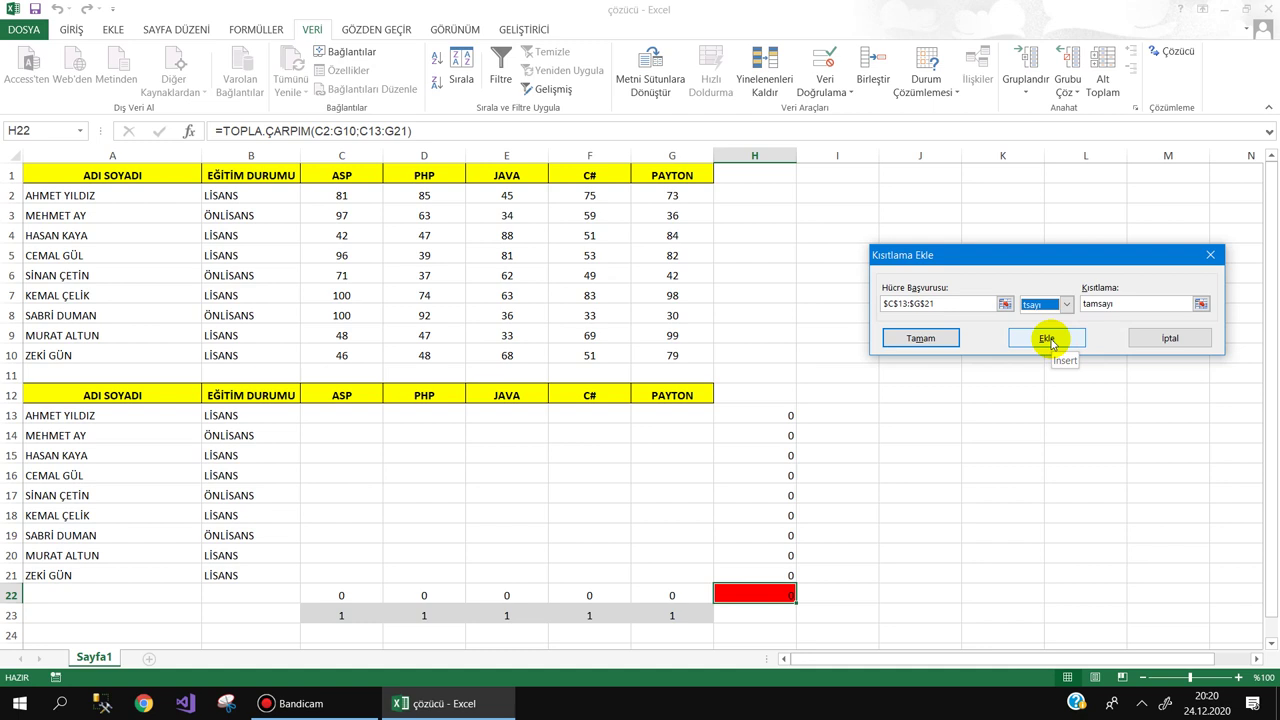
left_click(1049, 341)
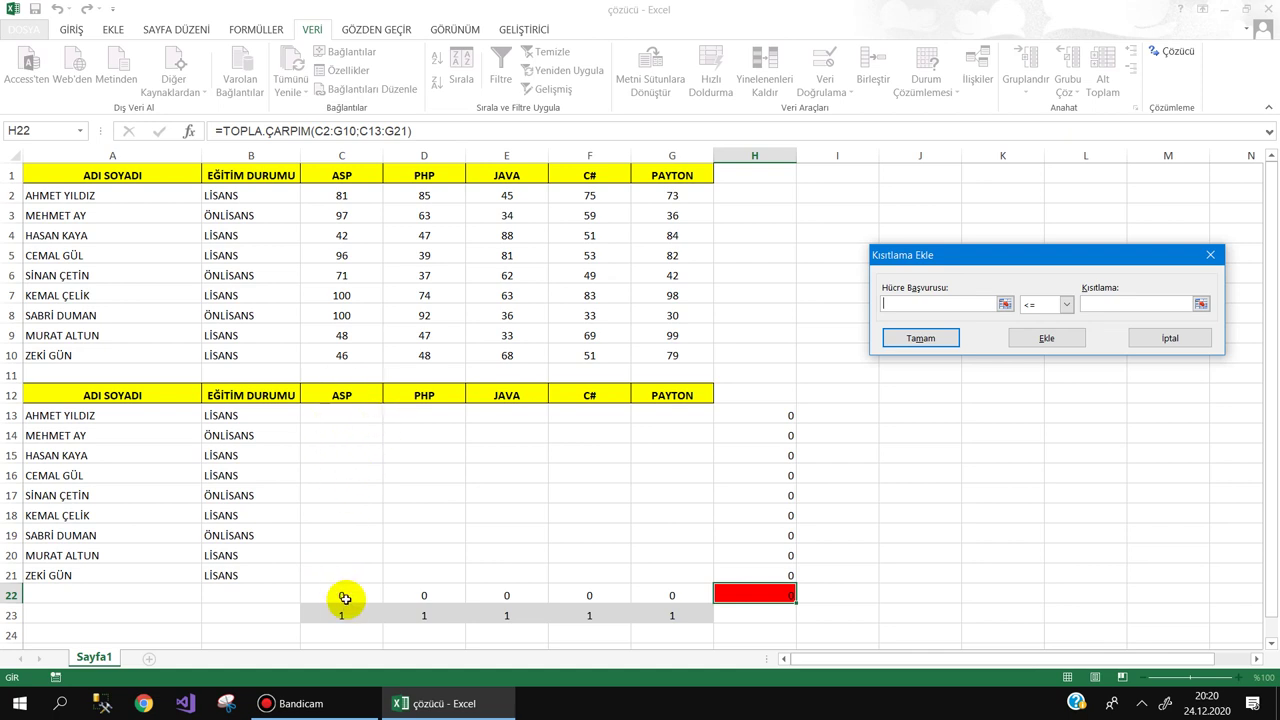
Add the constraint $C$22 = 1
left_click(1050, 304)
left_click(1044, 331)
left_click(1106, 306)
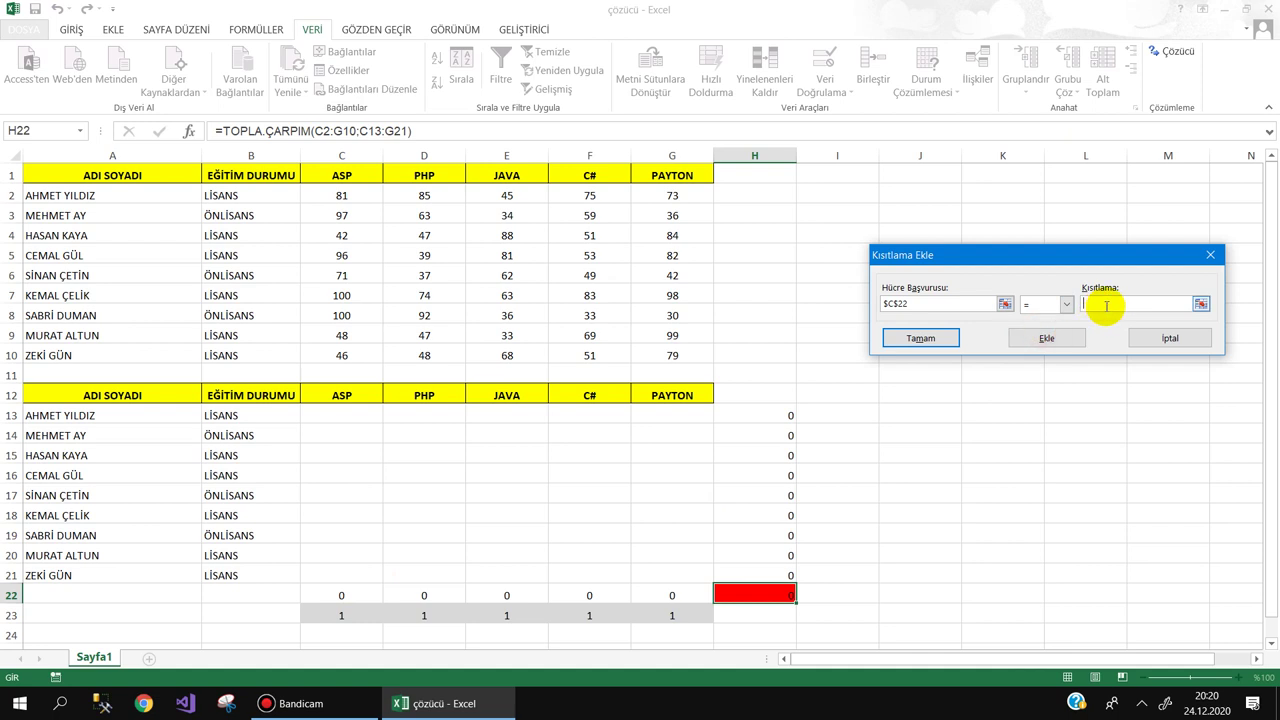
type("1")
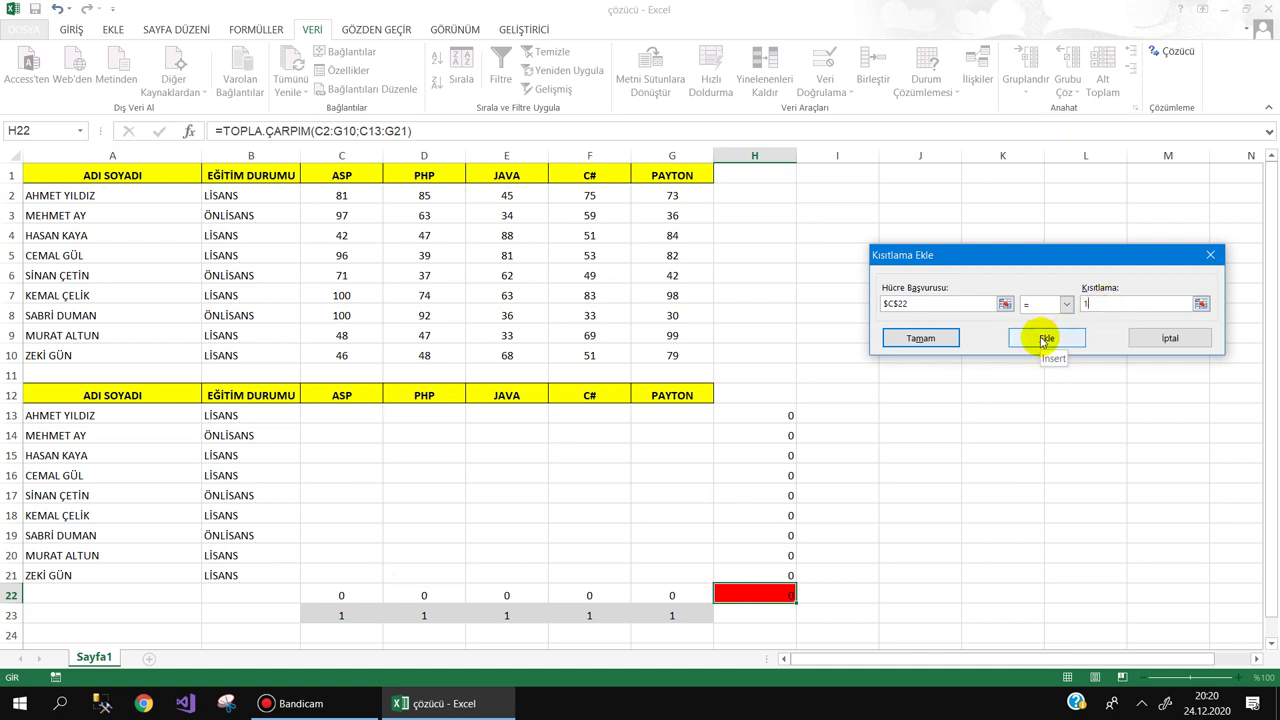
left_click(1045, 341)
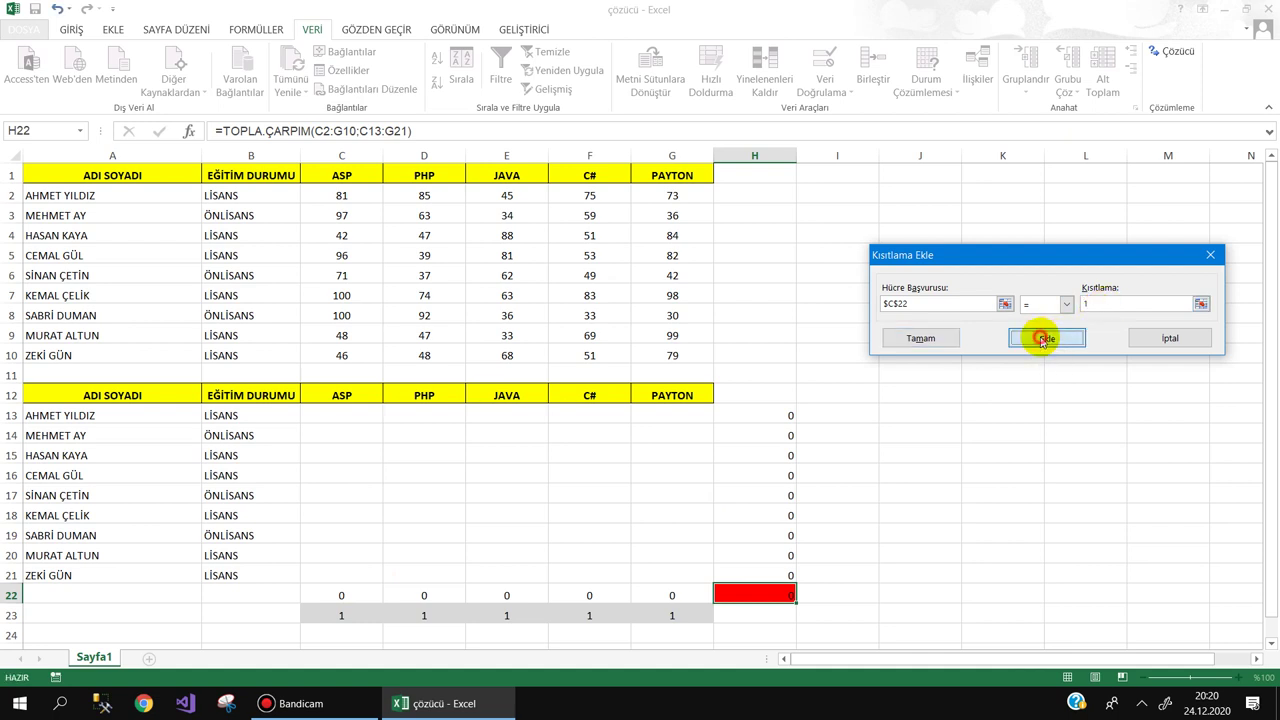
Cancel the unfinished D22 constraint and select the $C$22 = 1 entry
left_click(430, 596)
left_click(1057, 305)
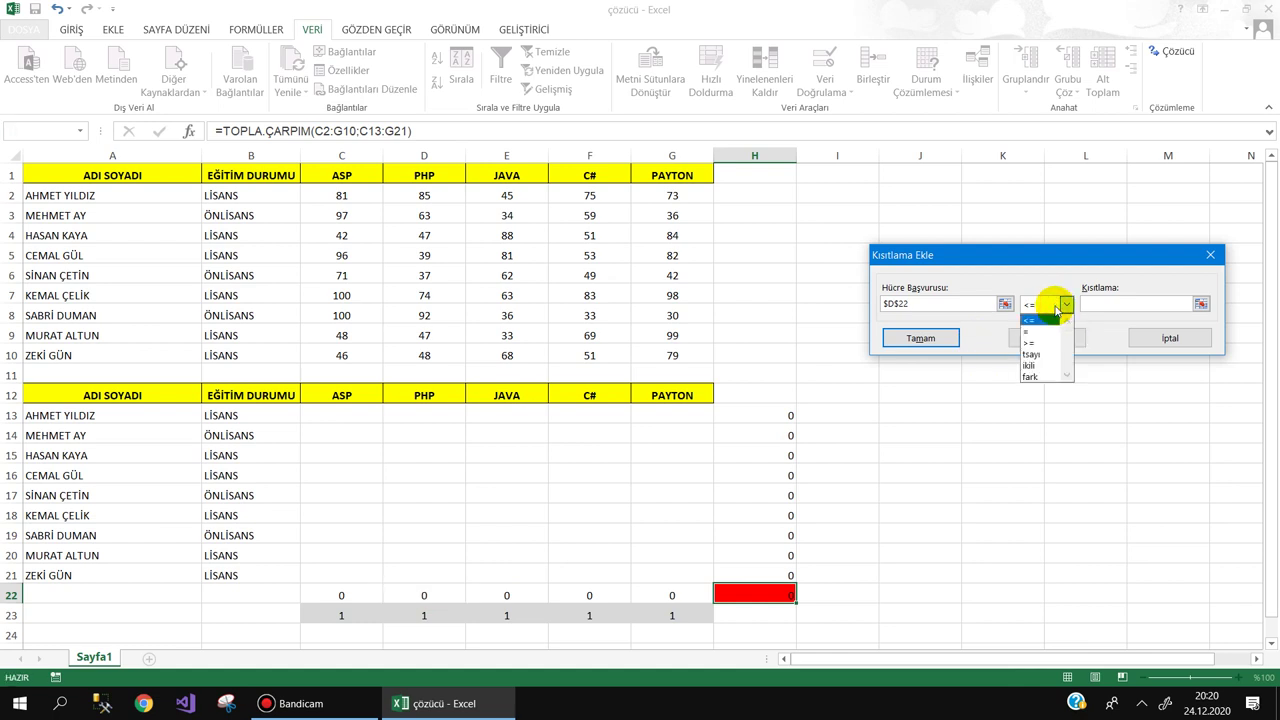
left_click(1166, 338)
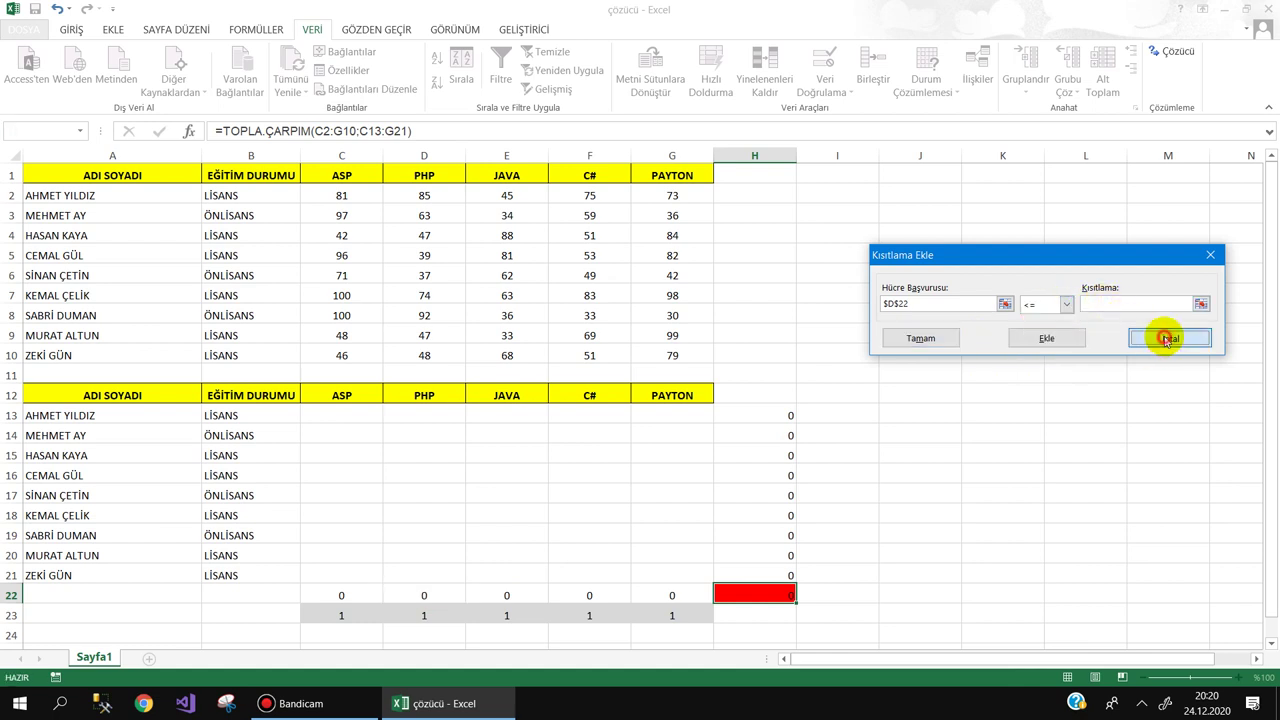
left_click(1168, 338)
left_click(797, 252)
Replace the C22 = 1 constraint with $C$22:$G$22 = 1
left_click(1138, 296)
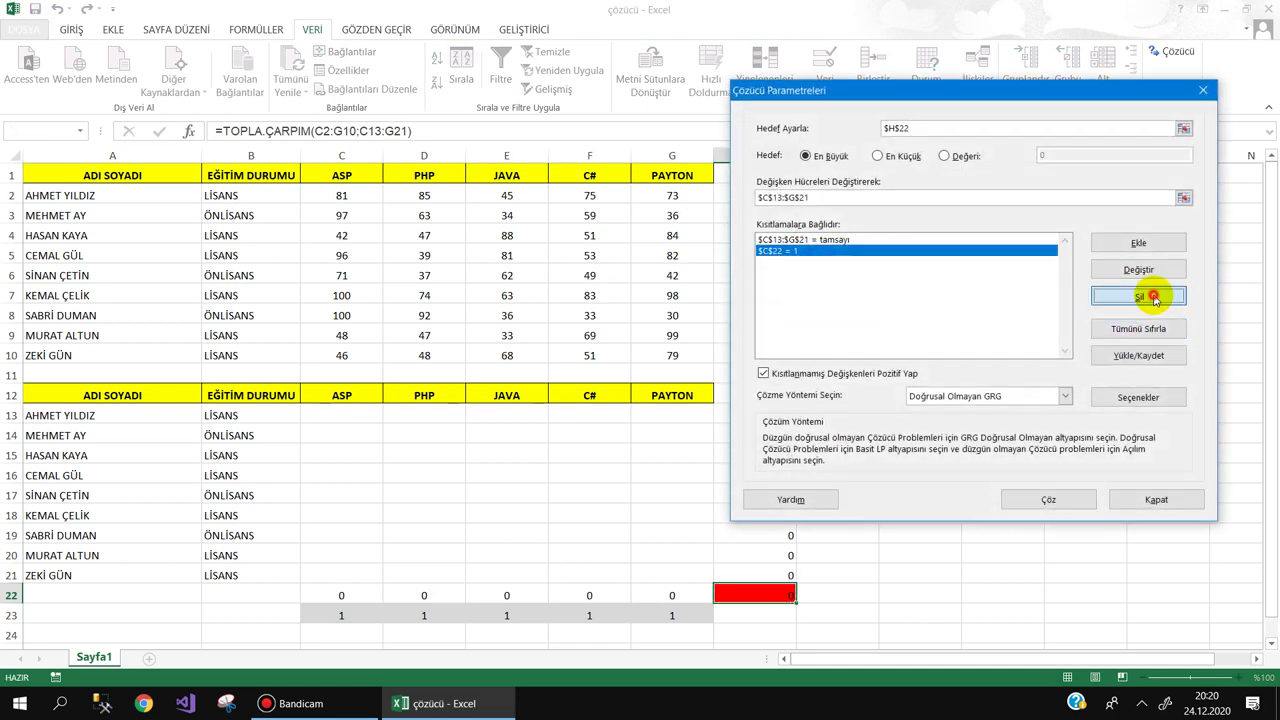
left_click(1107, 243)
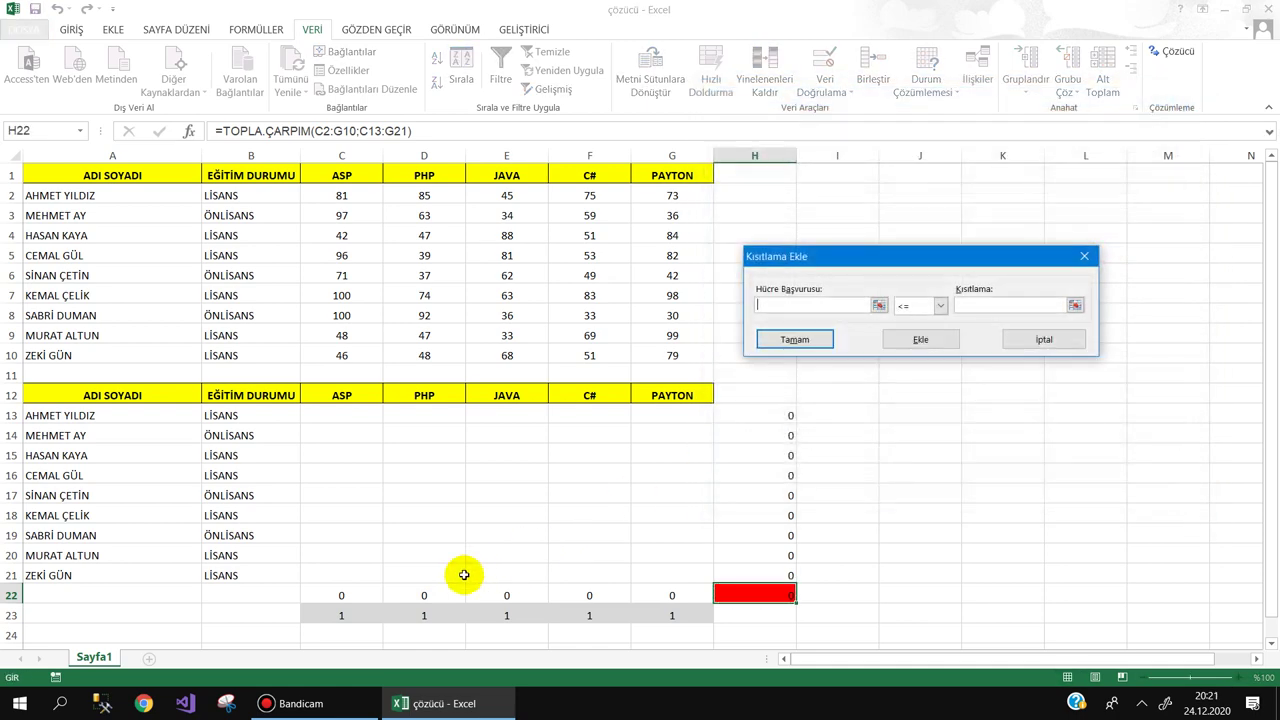
left_click(330, 592)
left_click_drag(363, 593, 660, 598)
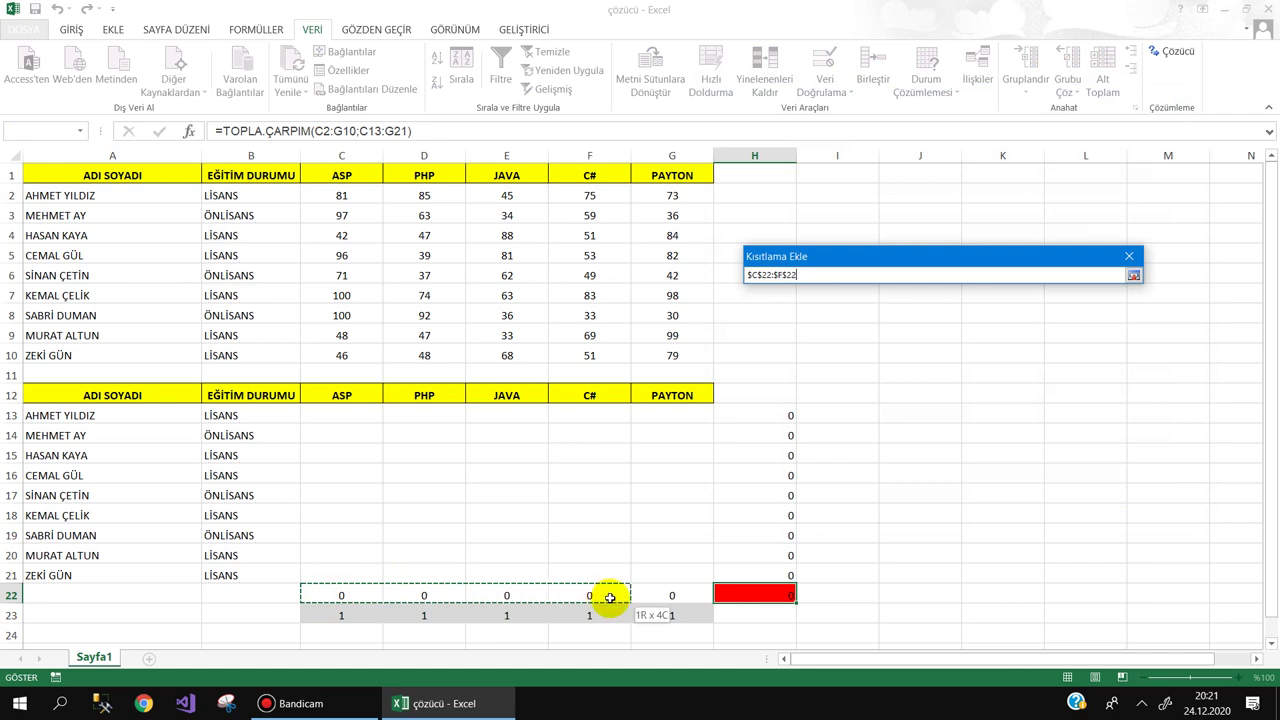
left_click(923, 306)
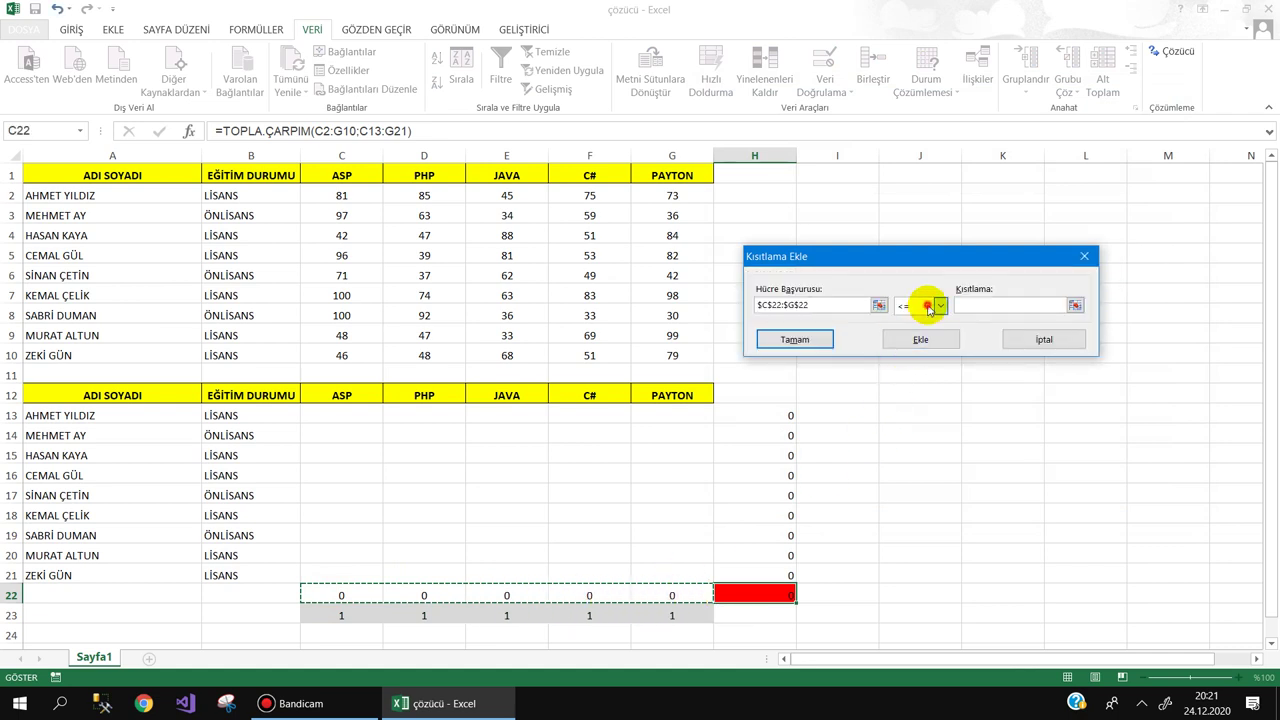
left_click(920, 325)
left_click(999, 304)
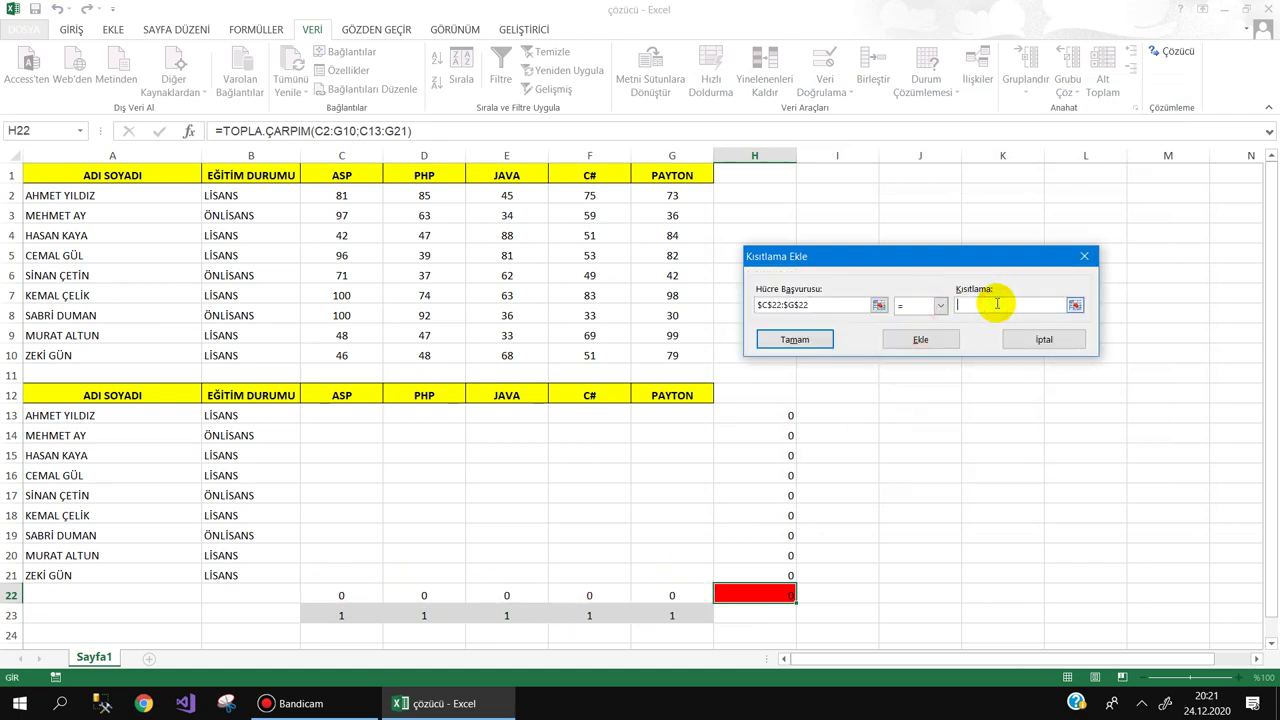
type("1")
left_click(905, 344)
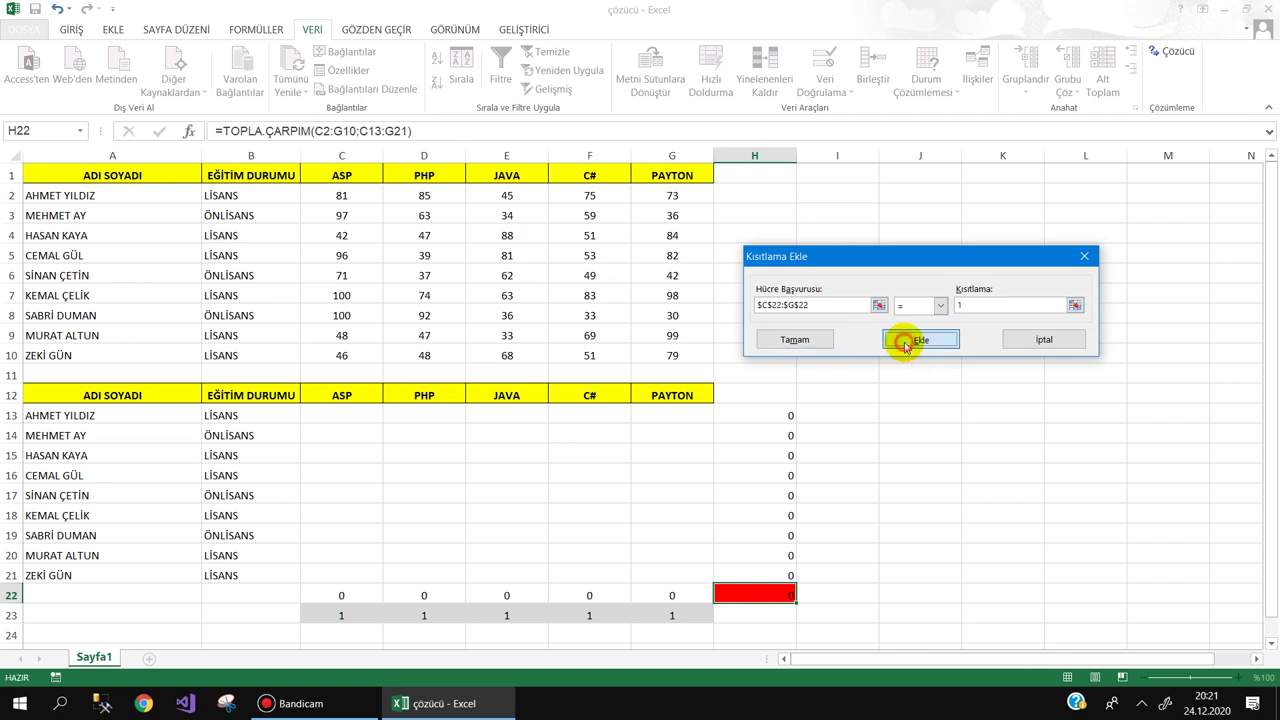
Add the constraint $H$13:$H$21 <= 1
left_click_drag(826, 257, 928, 200)
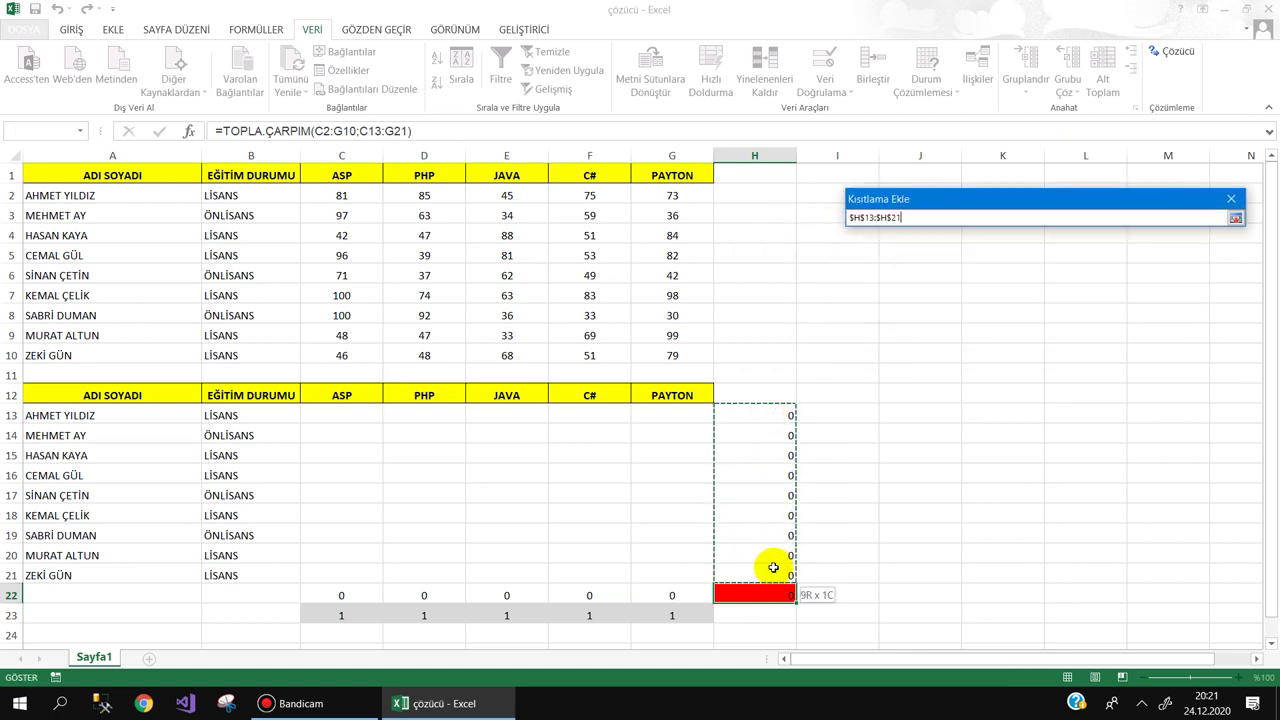
left_click_drag(770, 413, 771, 572)
left_click(1062, 249)
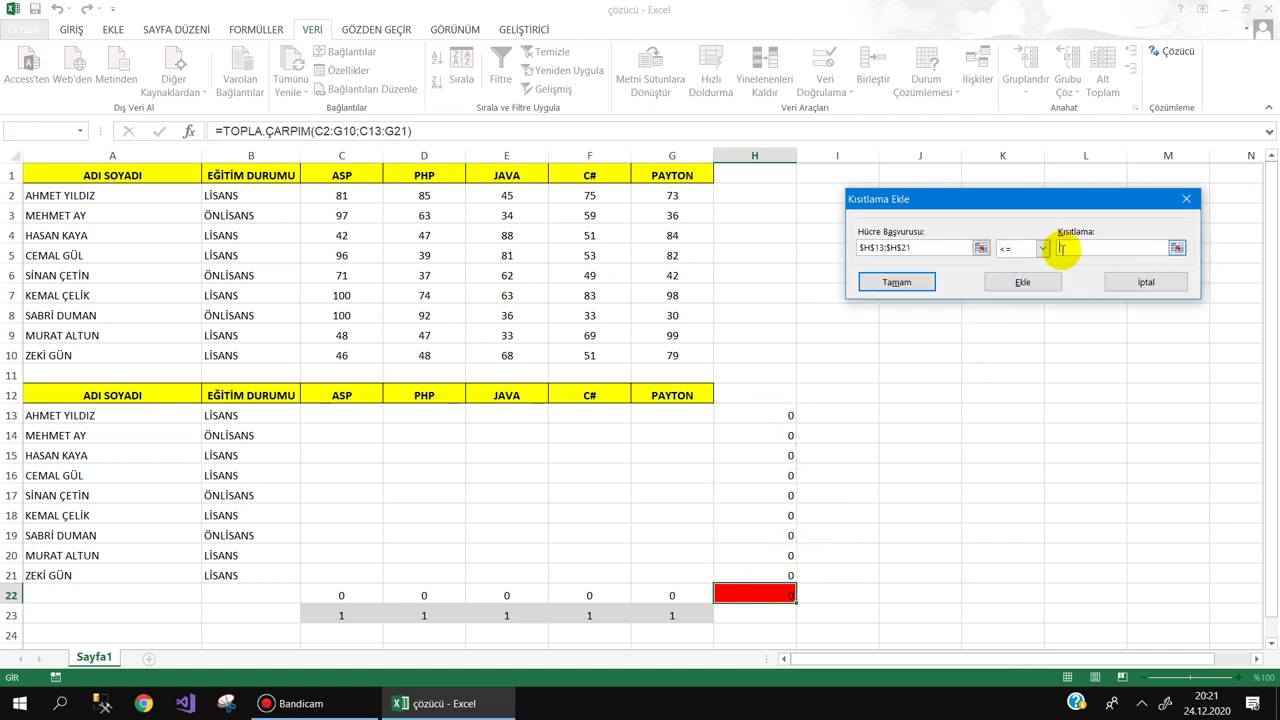
type("1")
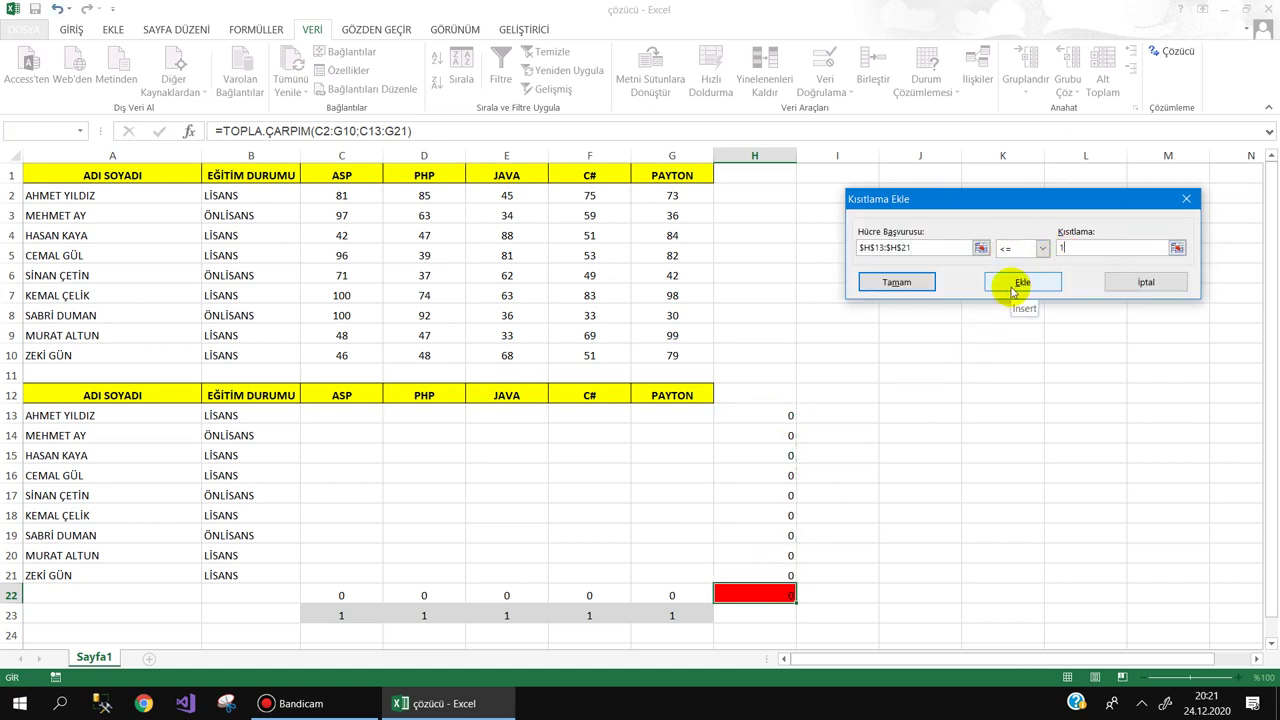
left_click(1013, 288)
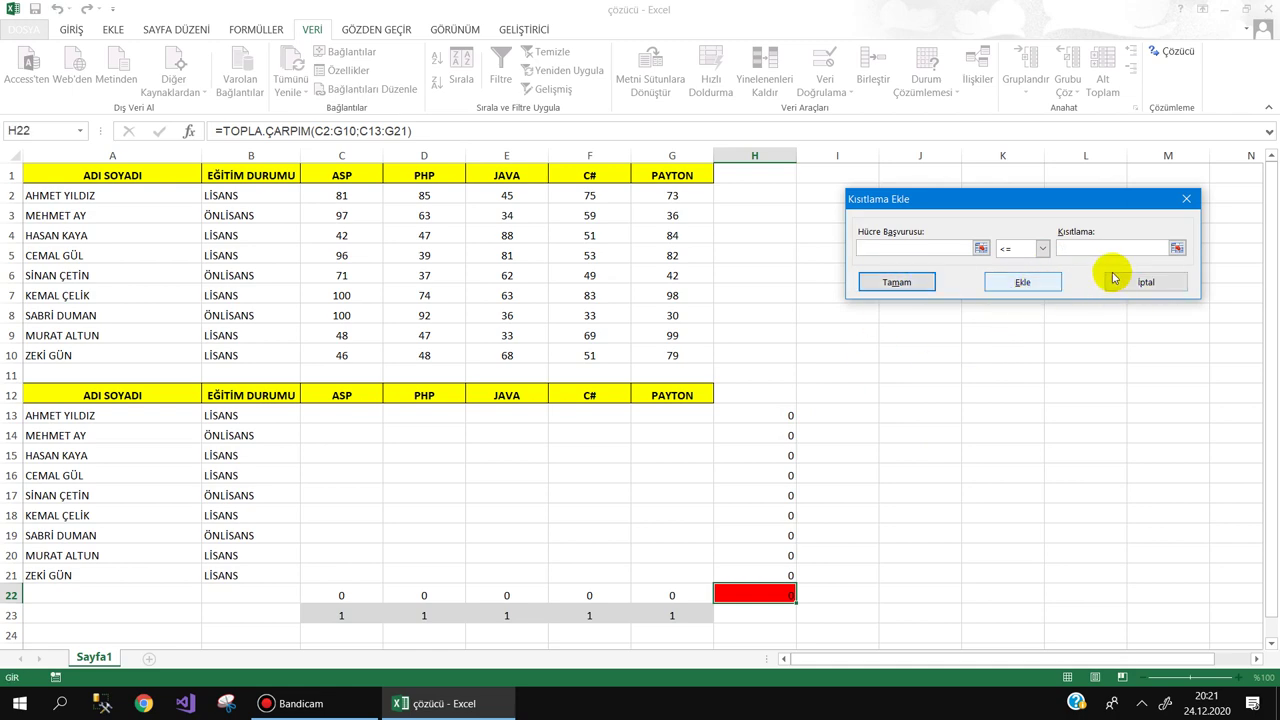
Close the Solver settings and select the assignment grid C13:G21
left_click(1147, 282)
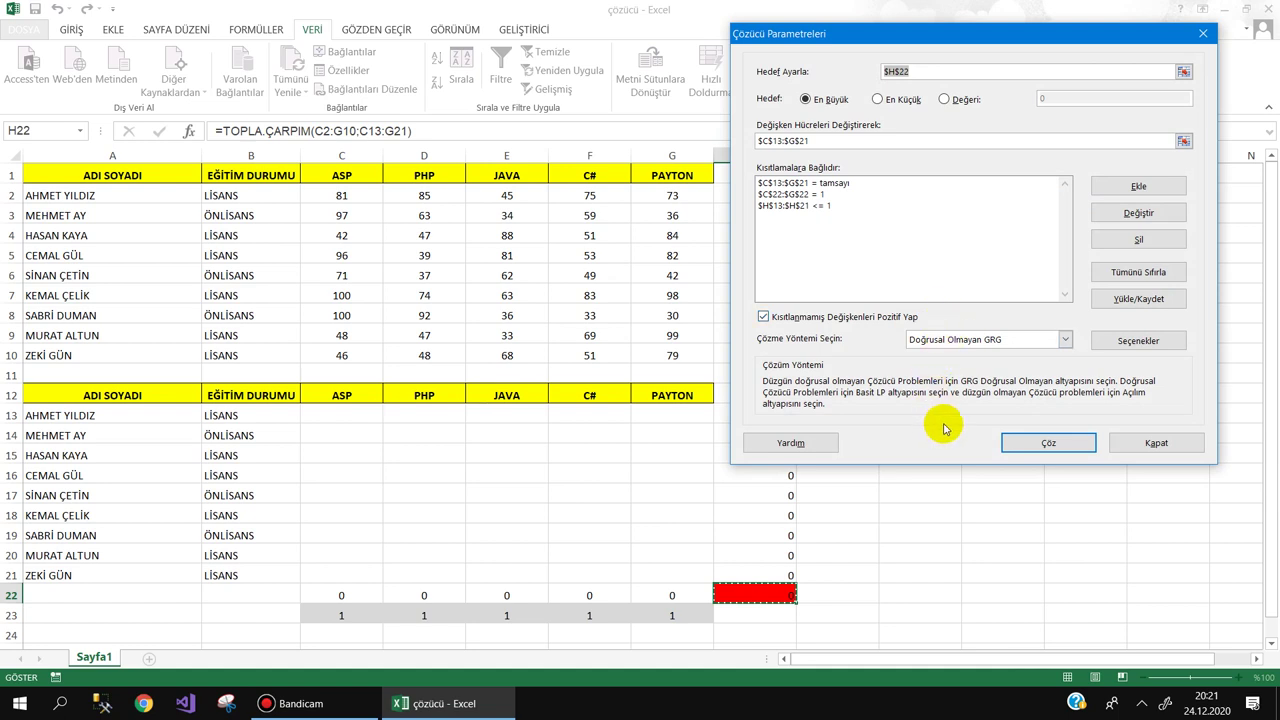
left_click(1156, 446)
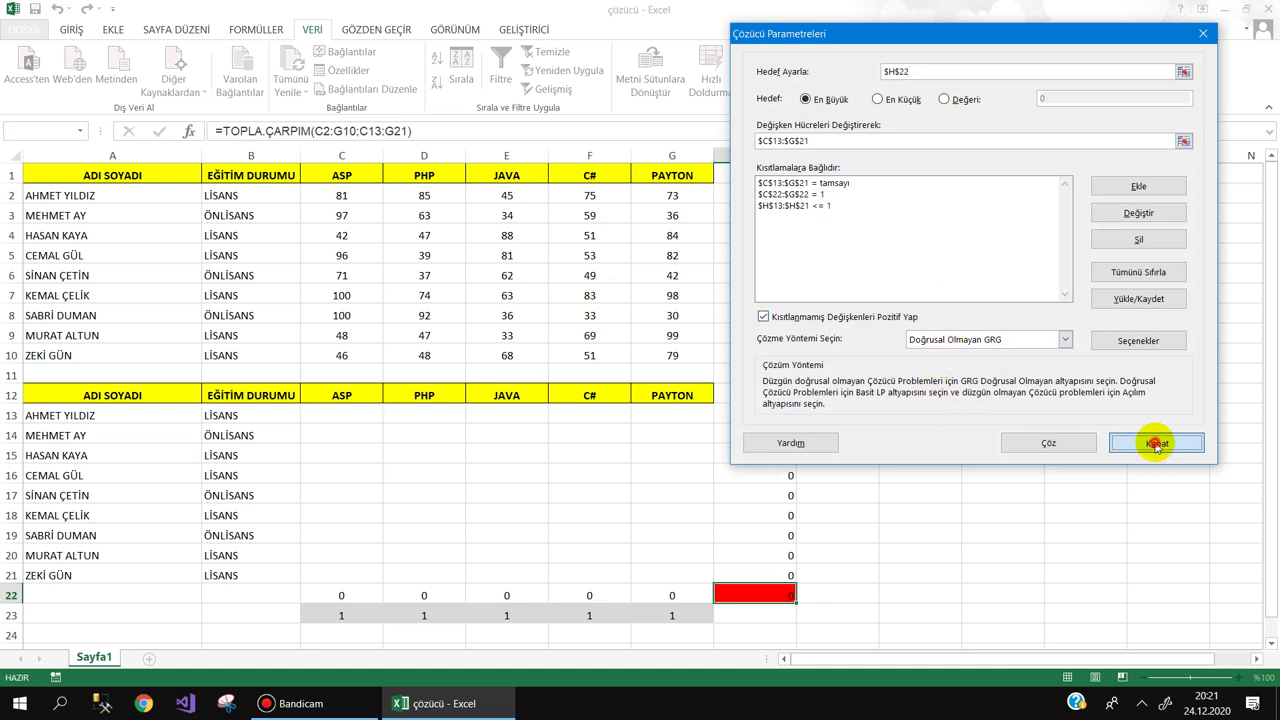
left_click(318, 412)
left_click_drag(409, 432, 680, 563)
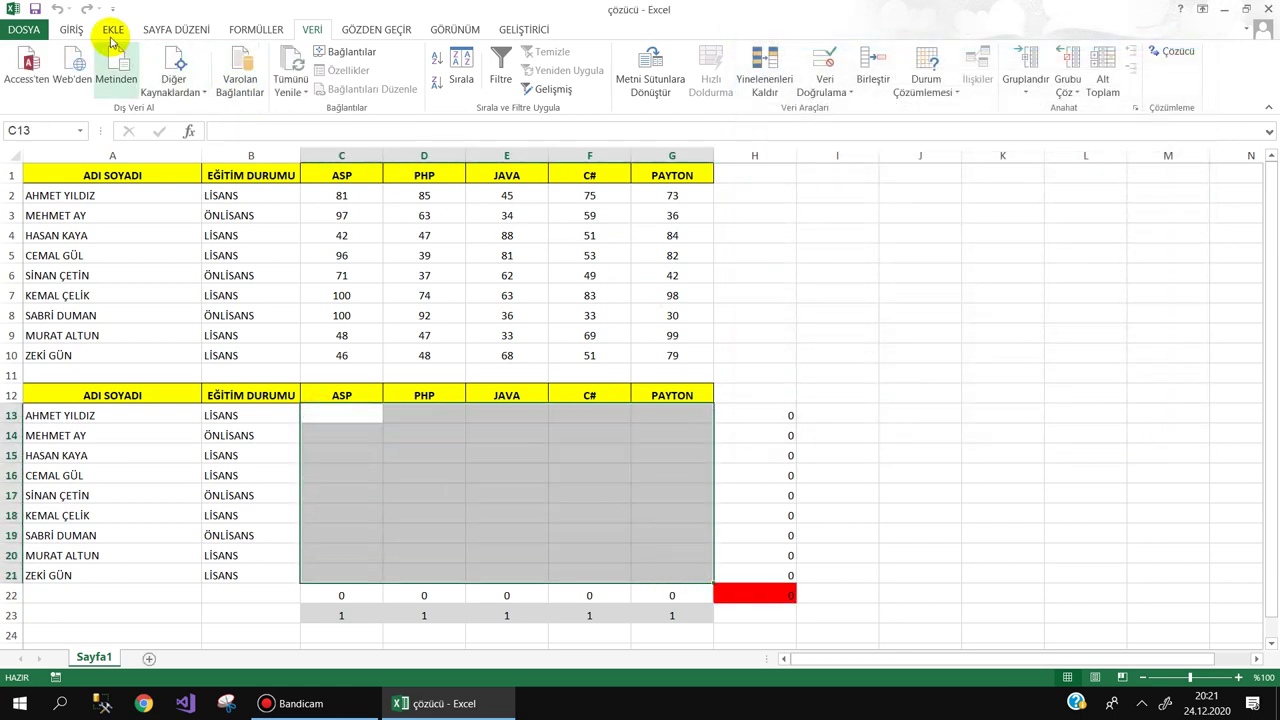
Start a conditional formatting rule for grid cells whose value equals 1
left_click(72, 29)
left_click(638, 82)
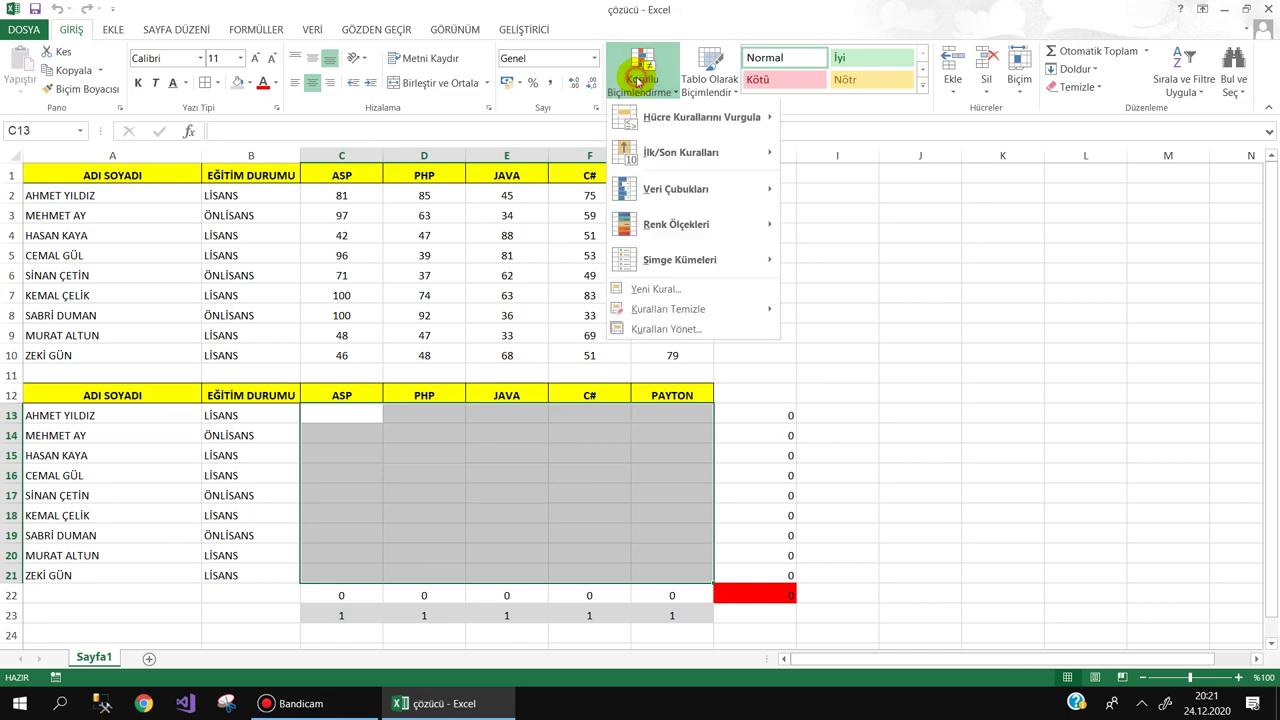
left_click(654, 289)
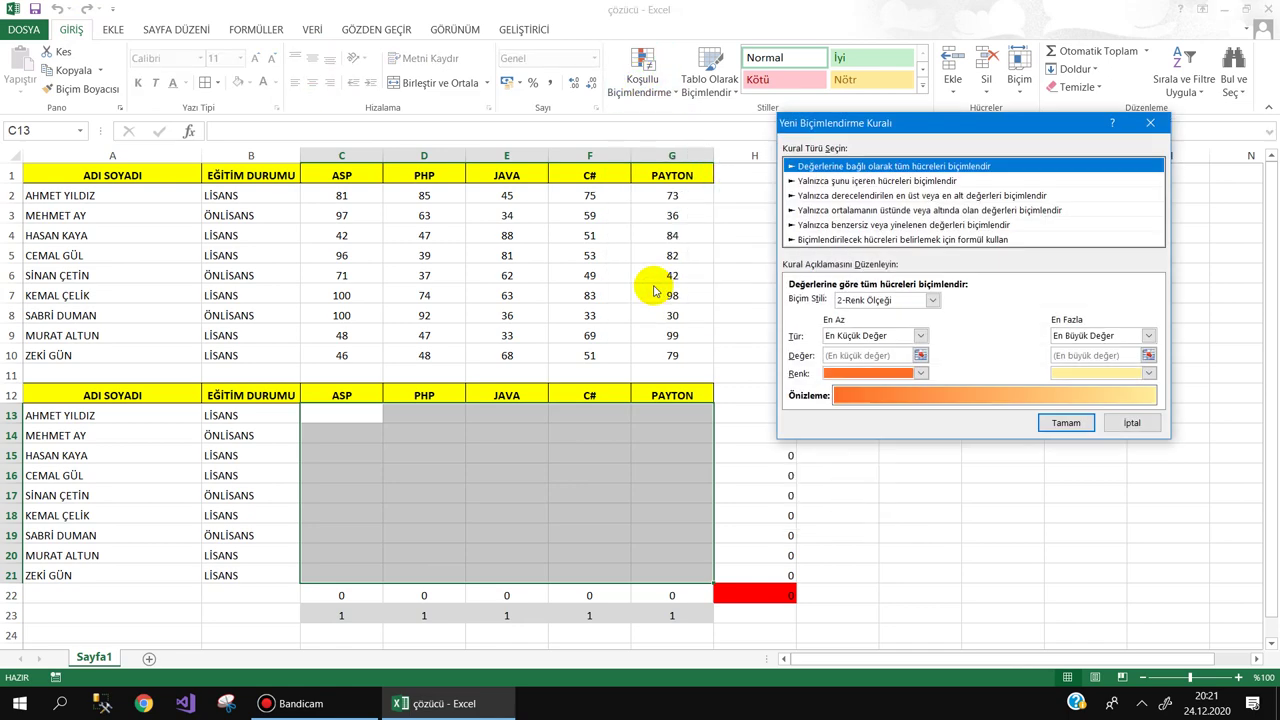
left_click(812, 182)
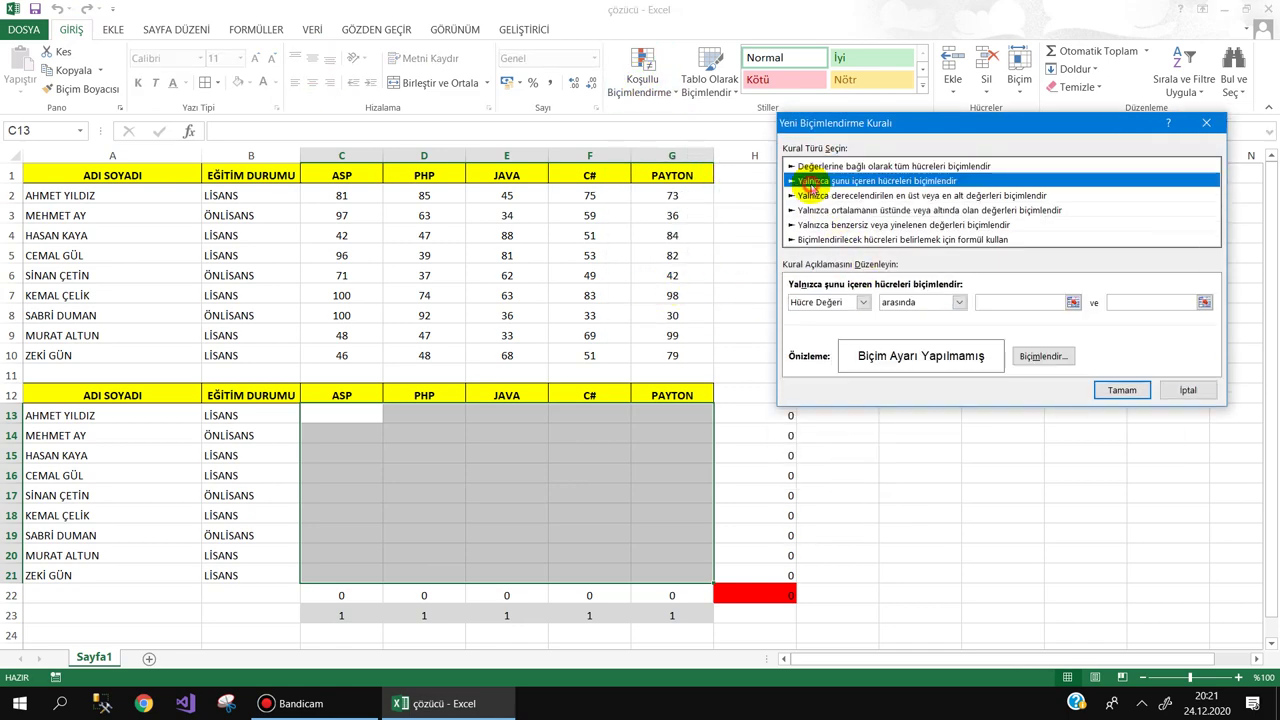
left_click(910, 302)
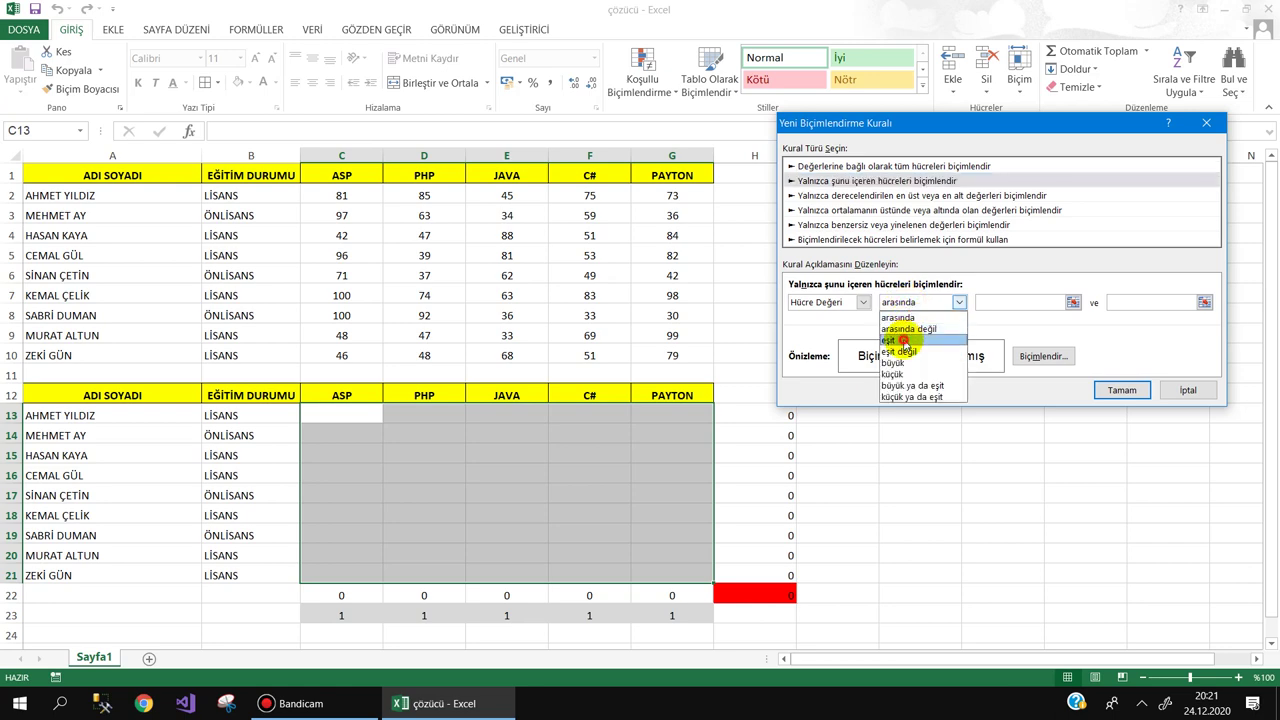
left_click(898, 338)
left_click(982, 302)
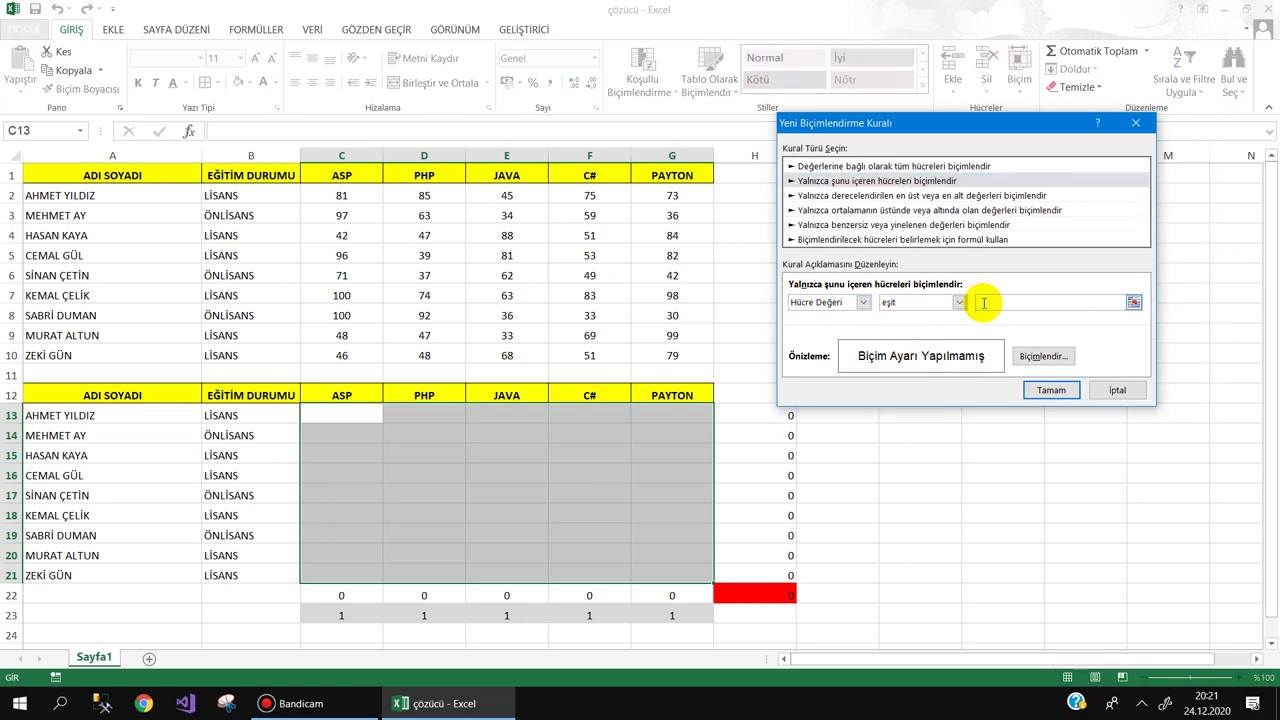
type("1")
Give matching cells a red fill and red font, confirm the rule, then select H22
left_click(1040, 357)
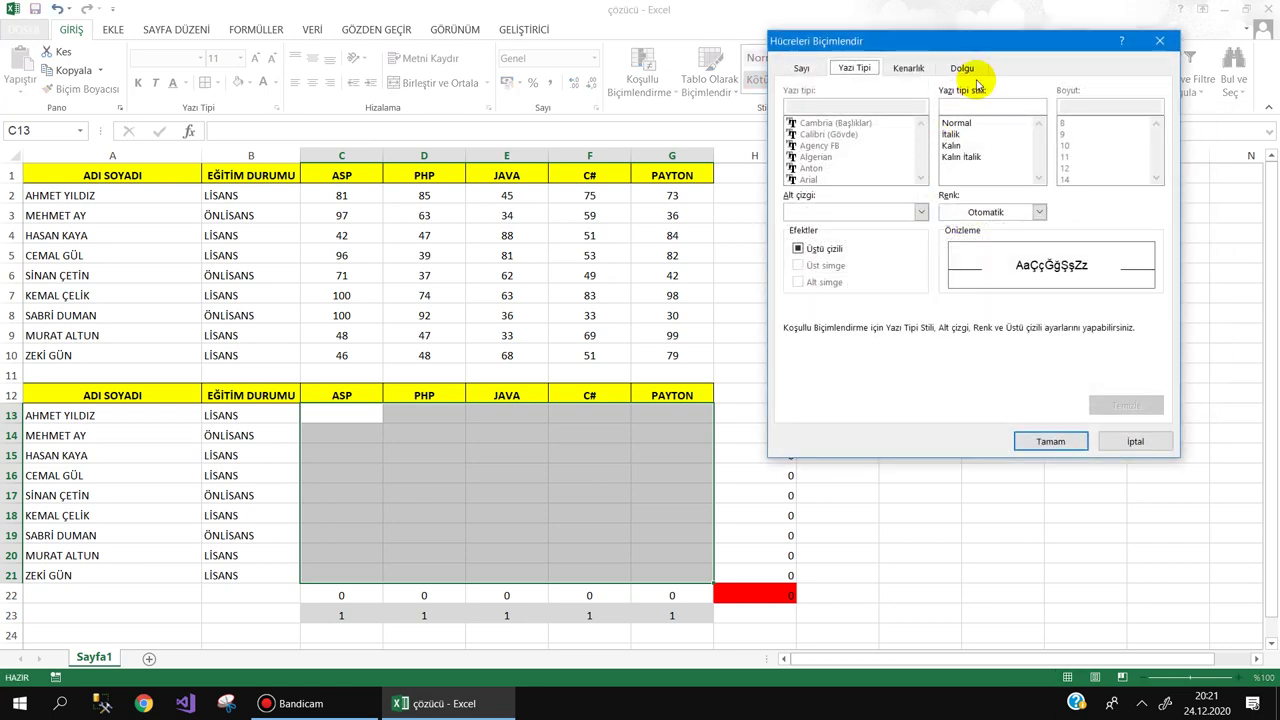
left_click(960, 68)
left_click(813, 226)
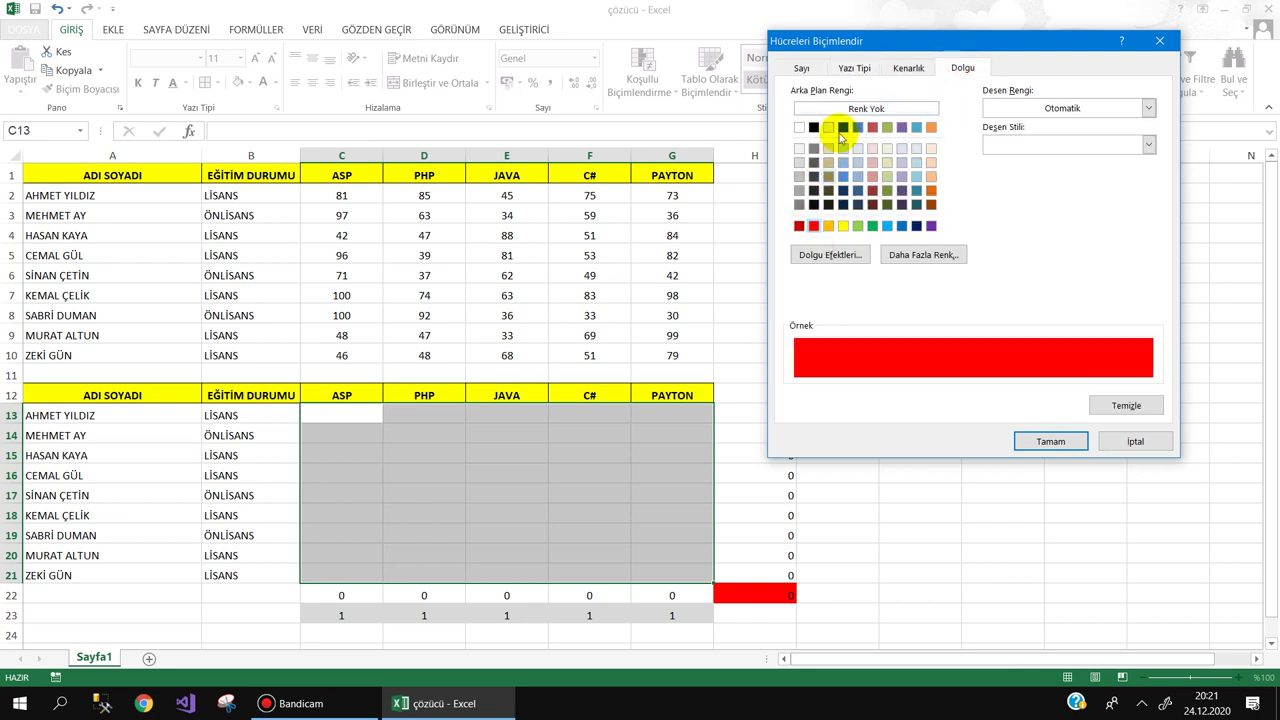
left_click(854, 68)
left_click(987, 211)
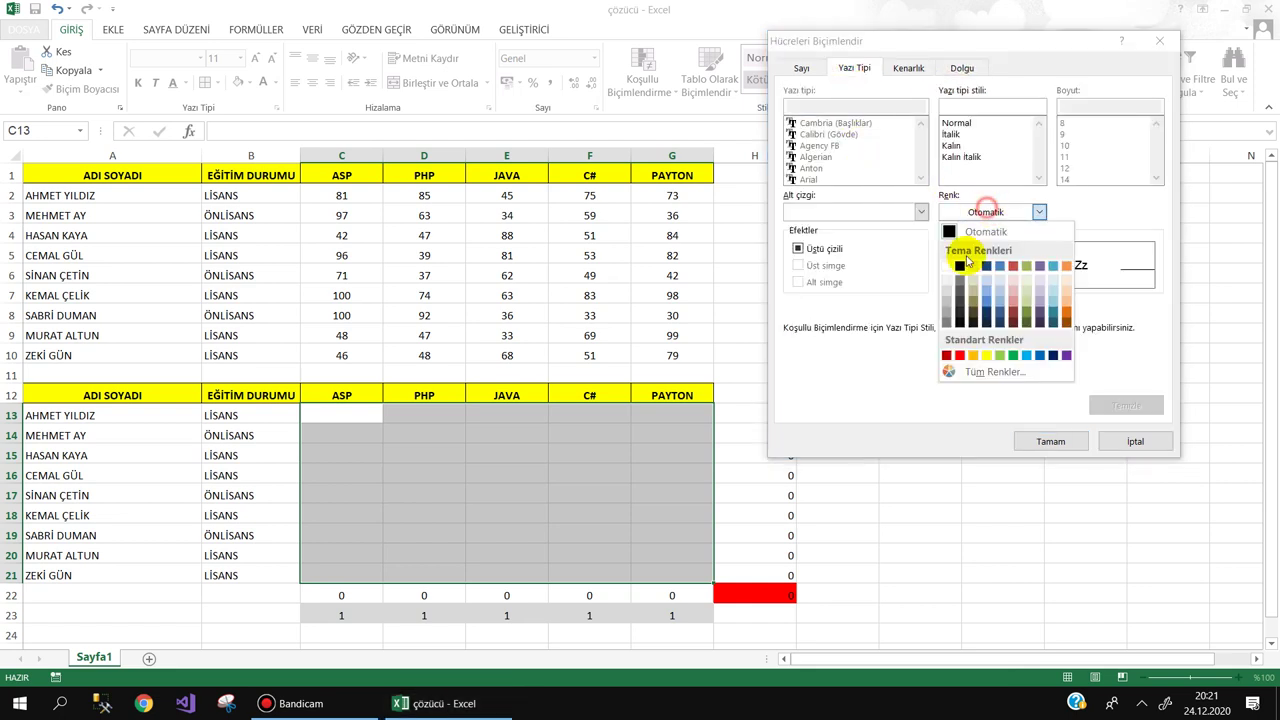
left_click(959, 355)
left_click(1035, 441)
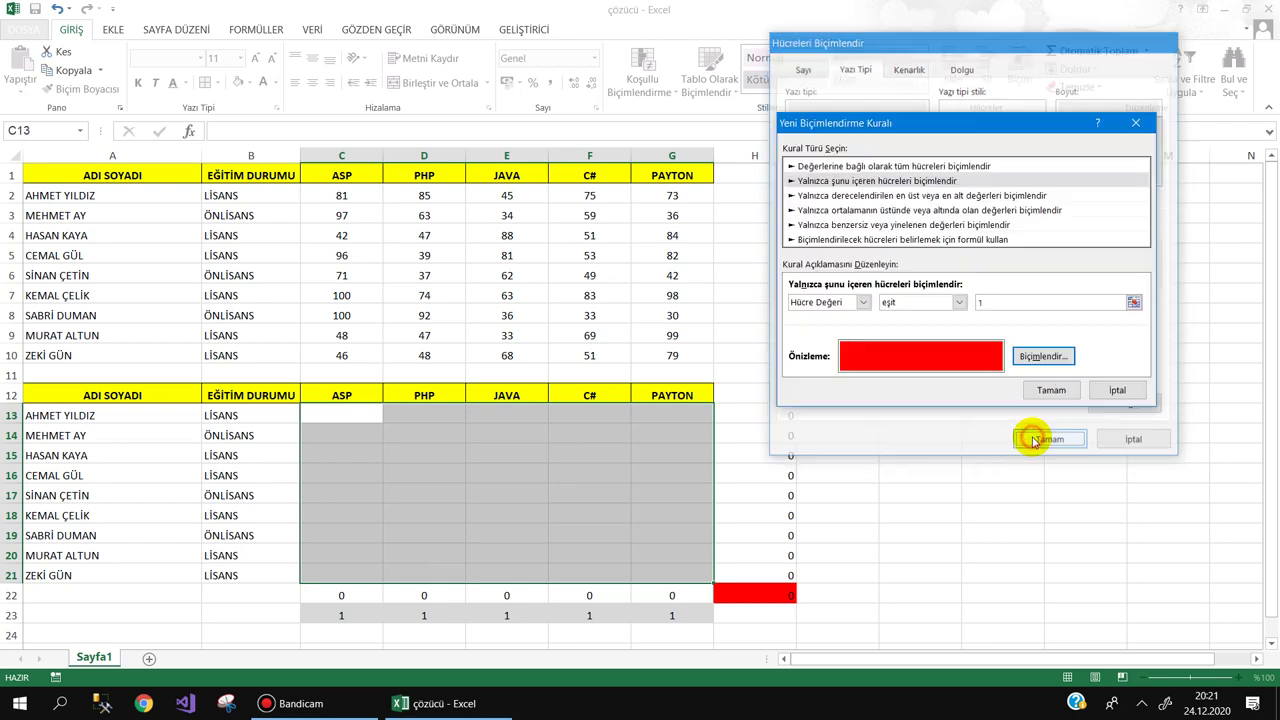
left_click(1036, 390)
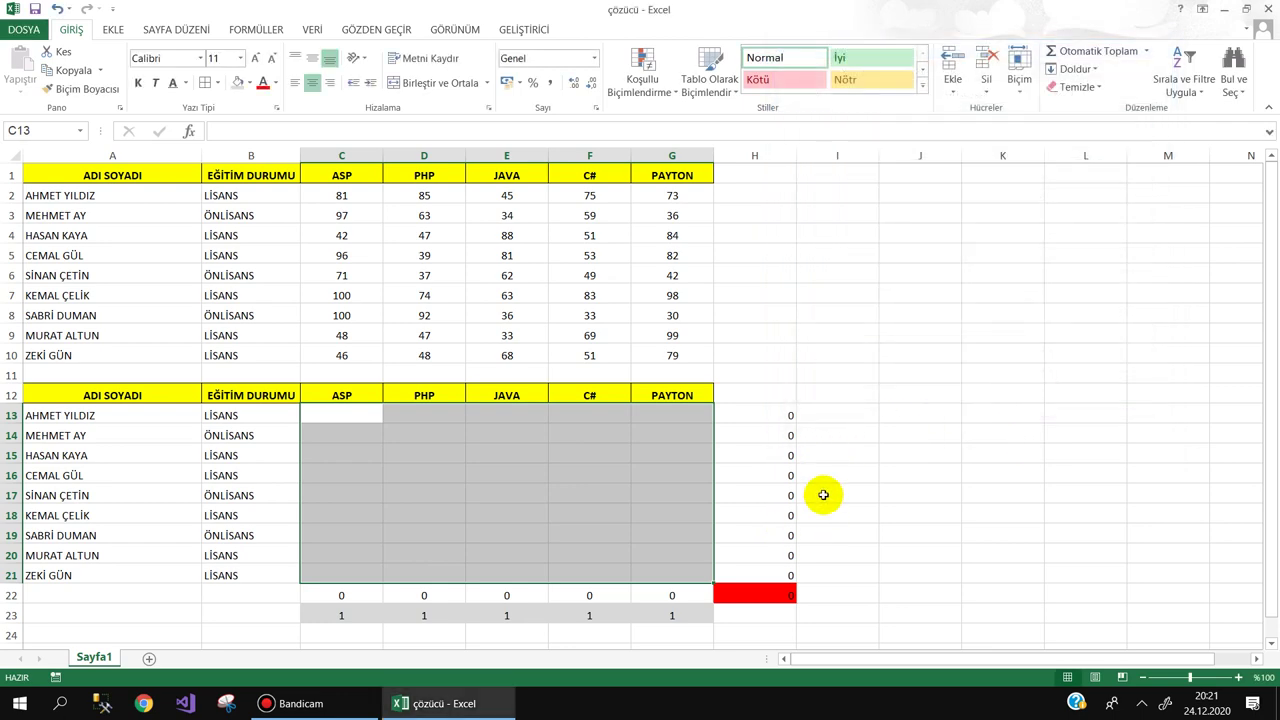
left_click(848, 457)
left_click(752, 593)
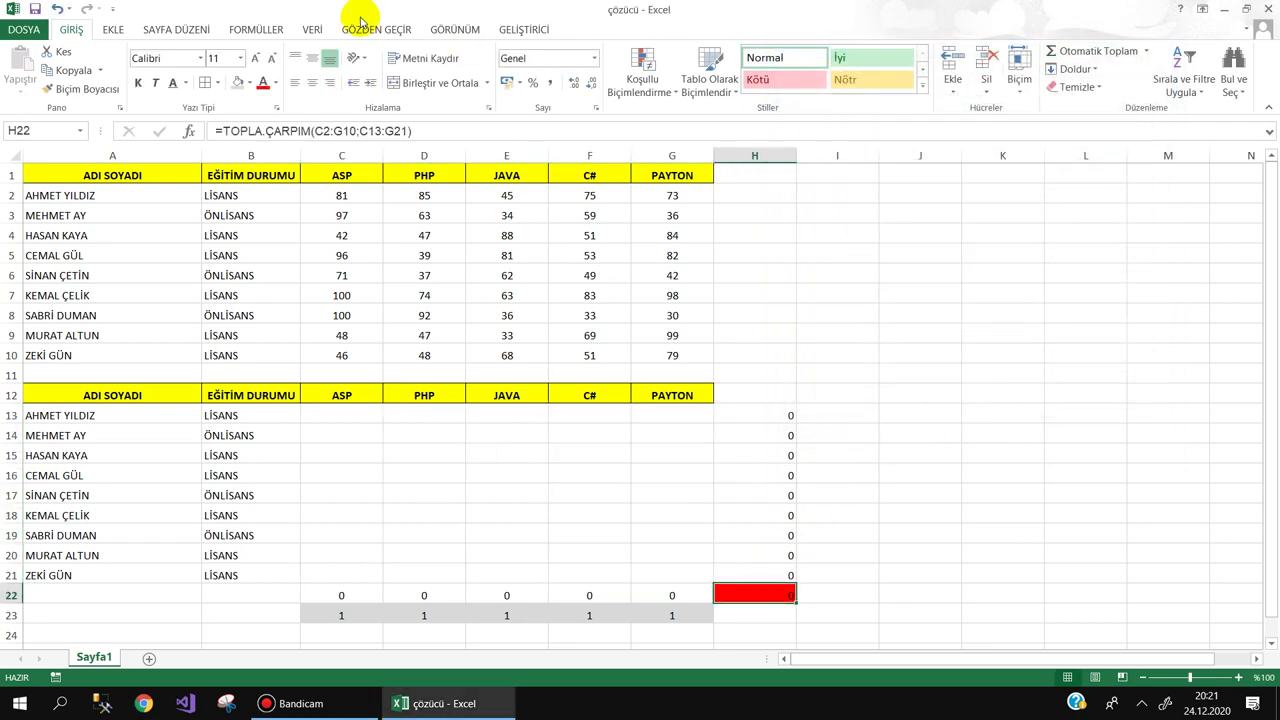
Switch Solver to the Basit LP method and solve the maximisation model
left_click(312, 30)
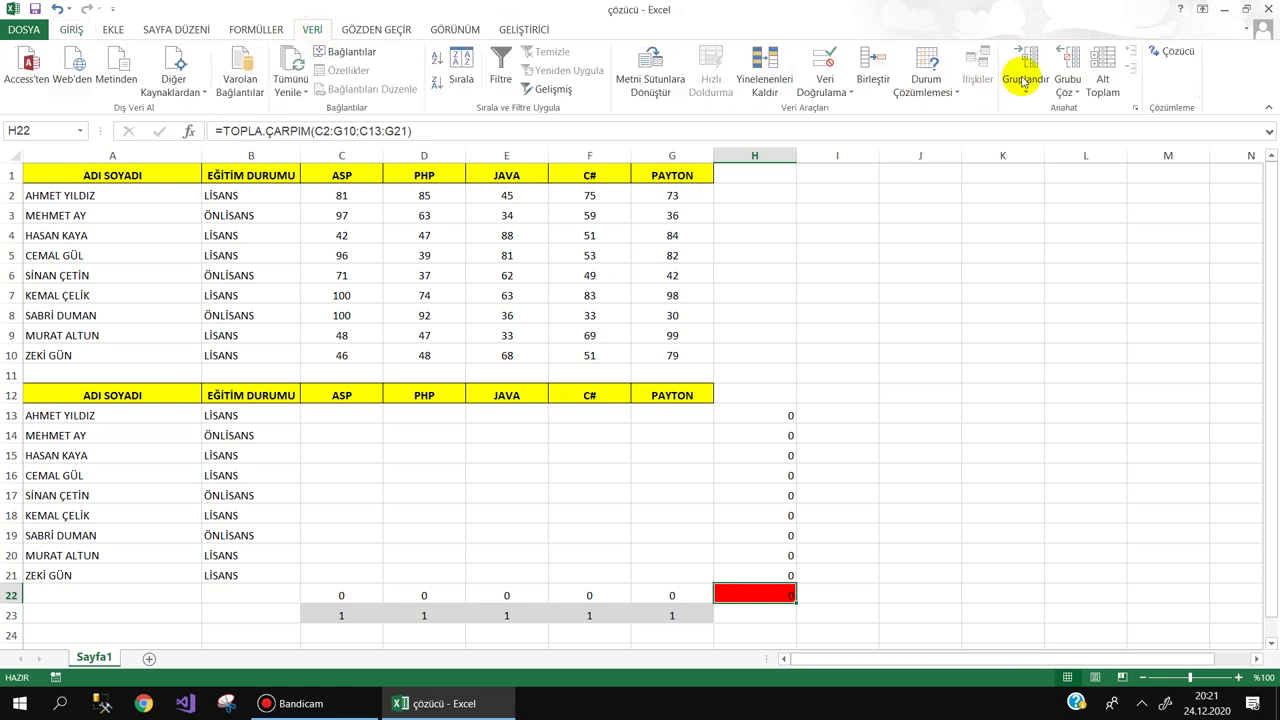
left_click(1172, 50)
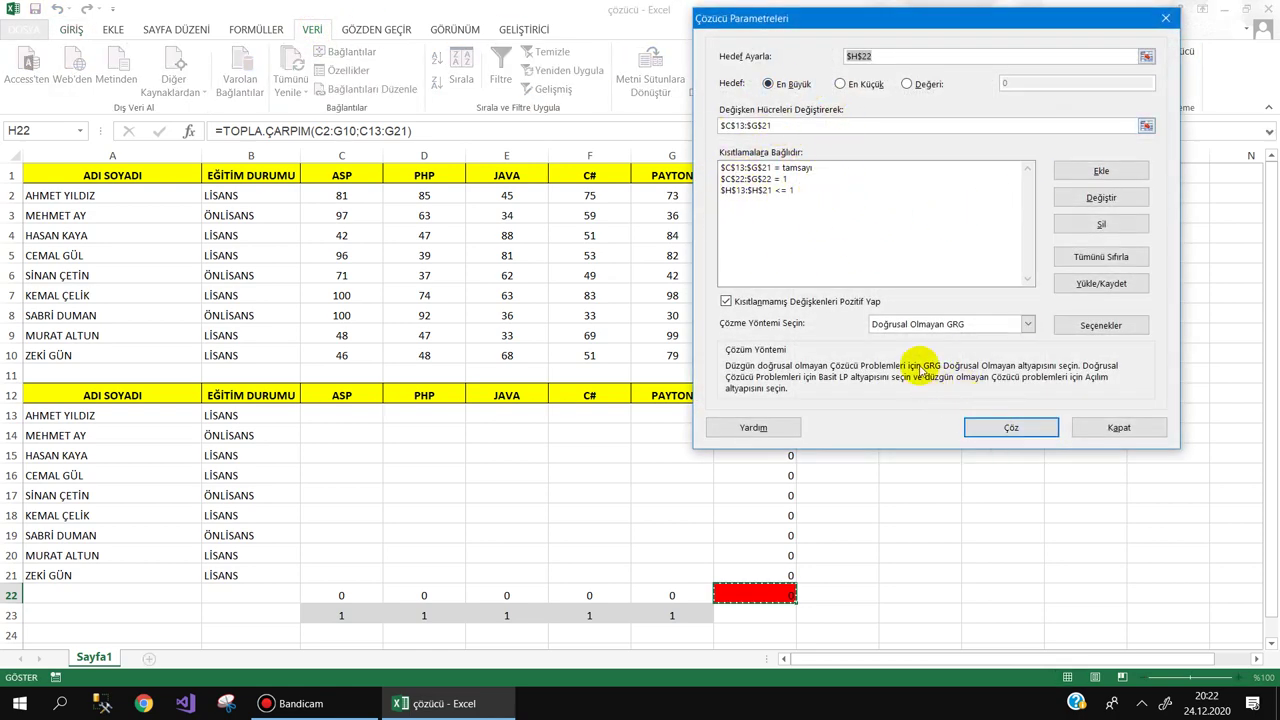
left_click(890, 324)
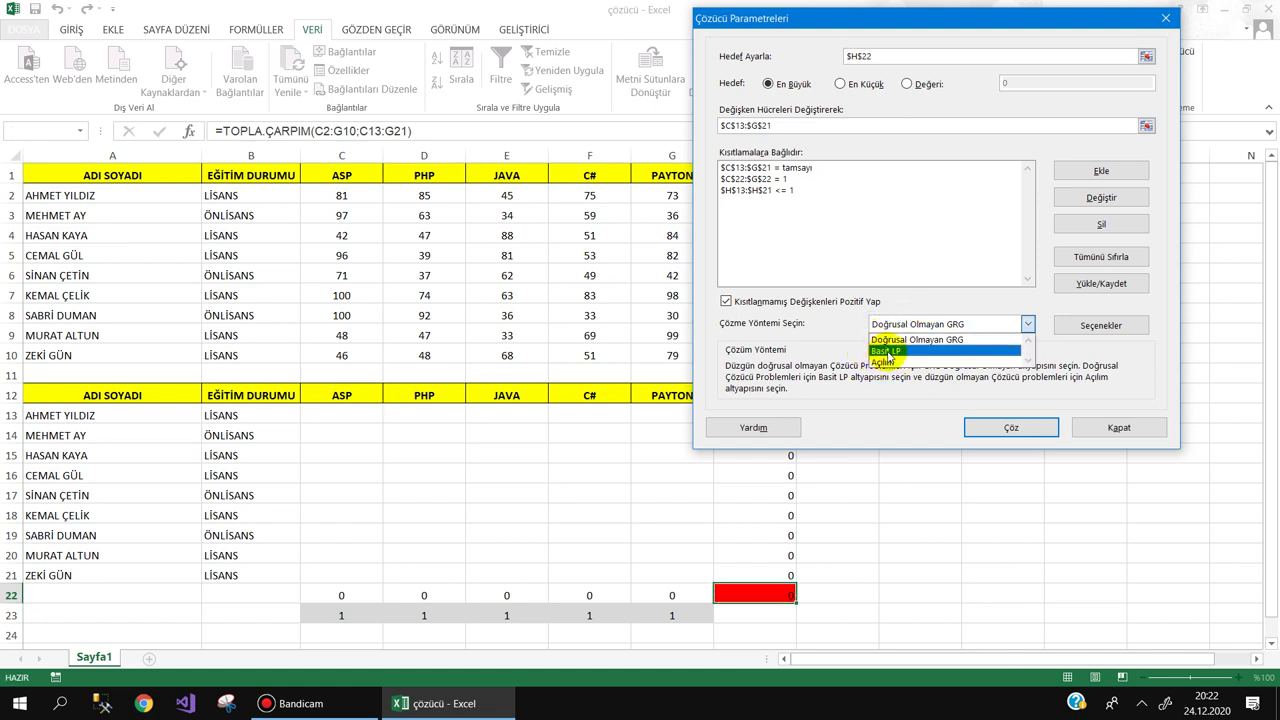
left_click(884, 352)
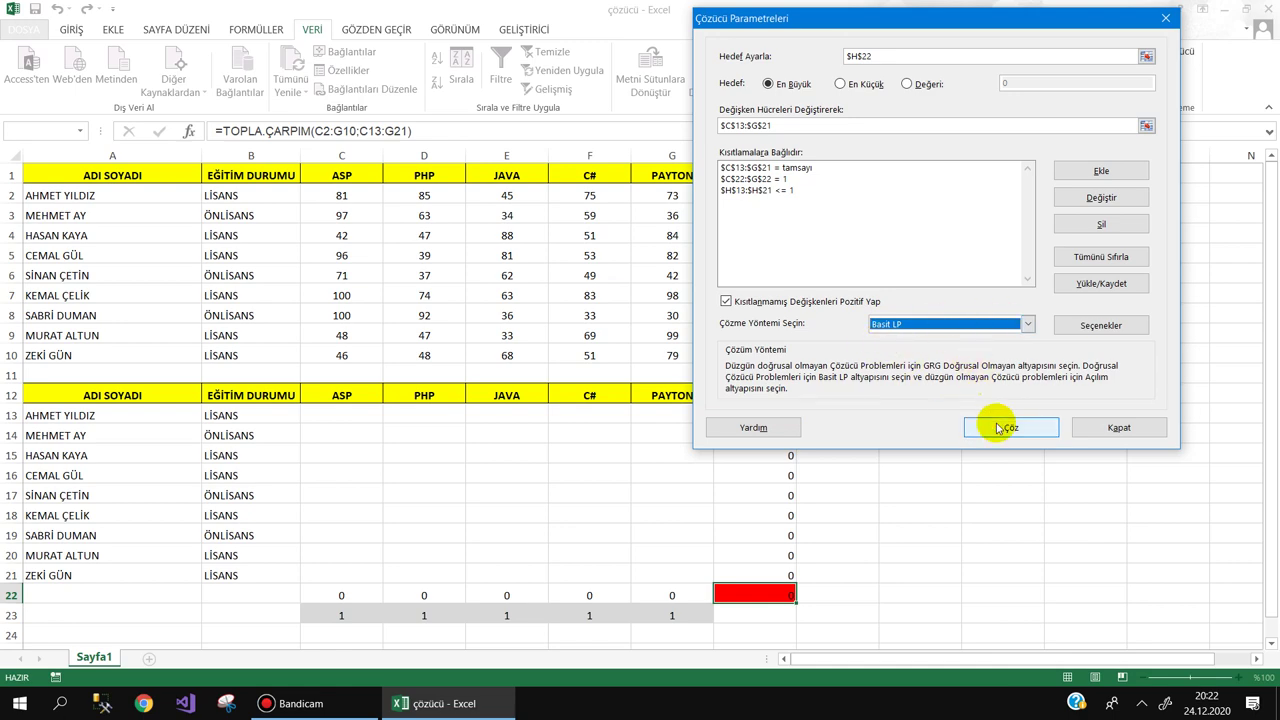
left_click(1000, 427)
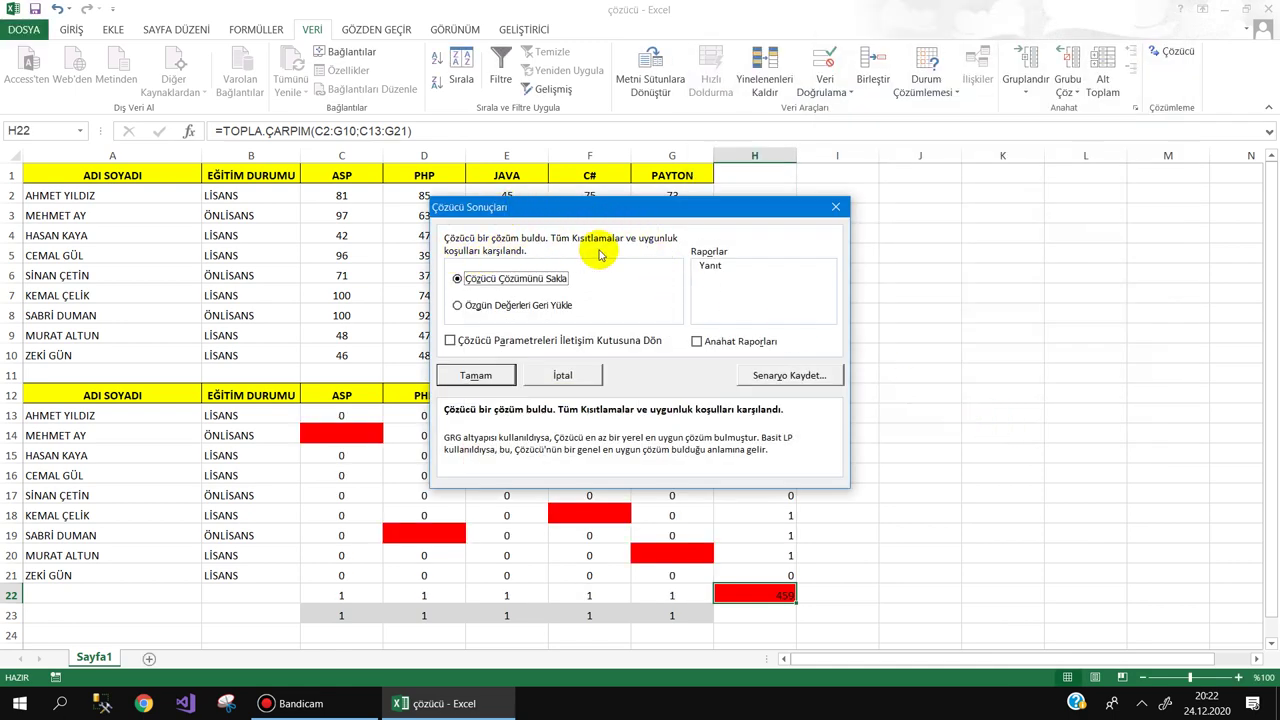
Keep the 459 solution and reopen the Çözücü Parametreleri dialog
left_click(476, 377)
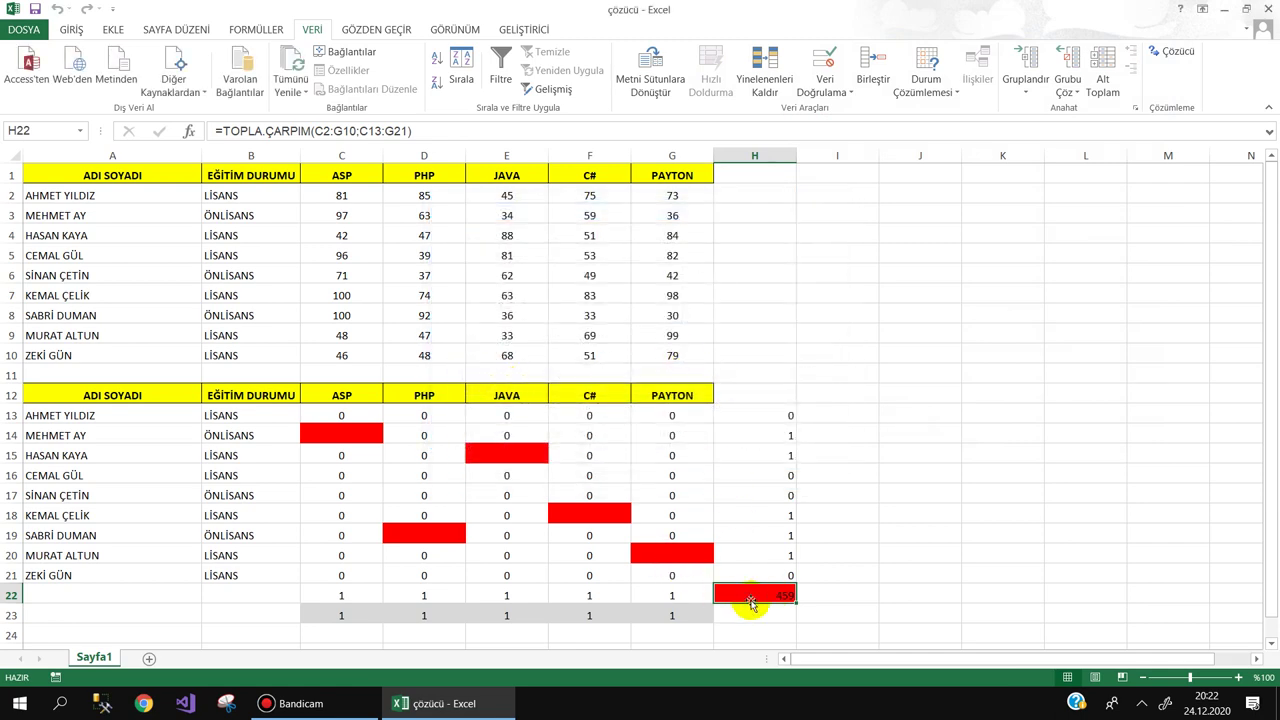
left_click(1170, 50)
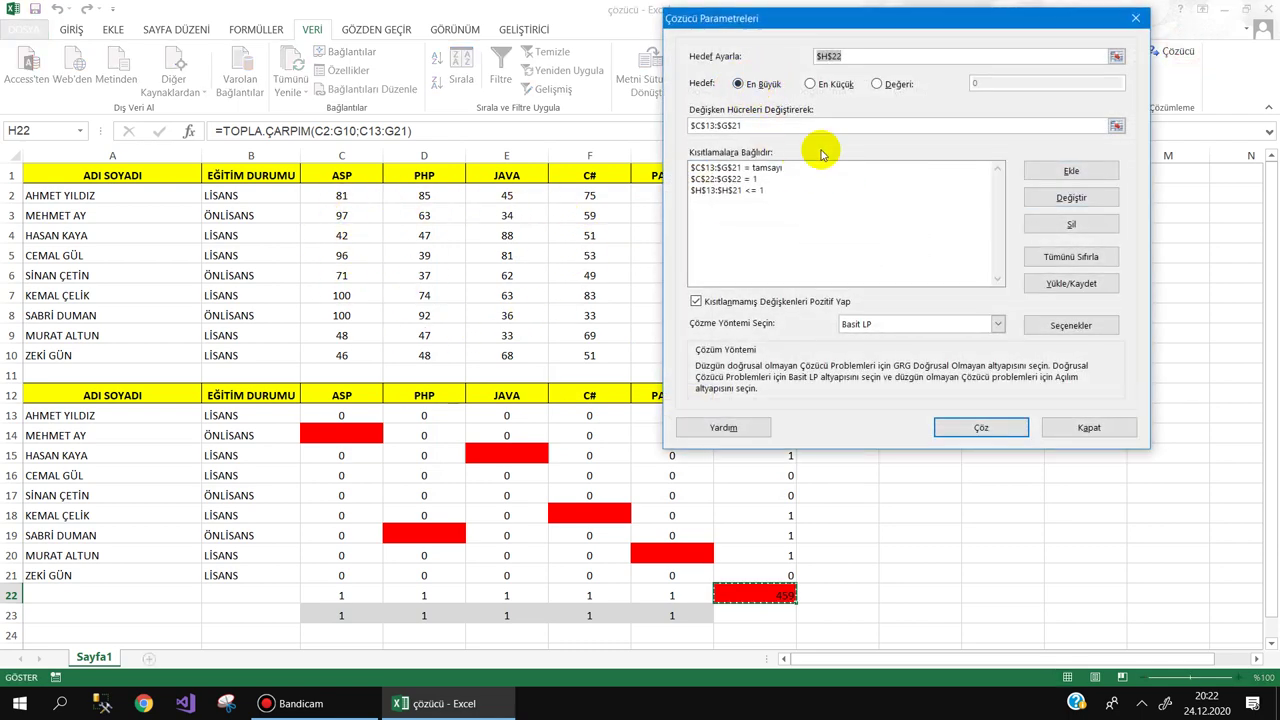
Solve with the objective set to minimise, keeping the 181 total
left_click(811, 85)
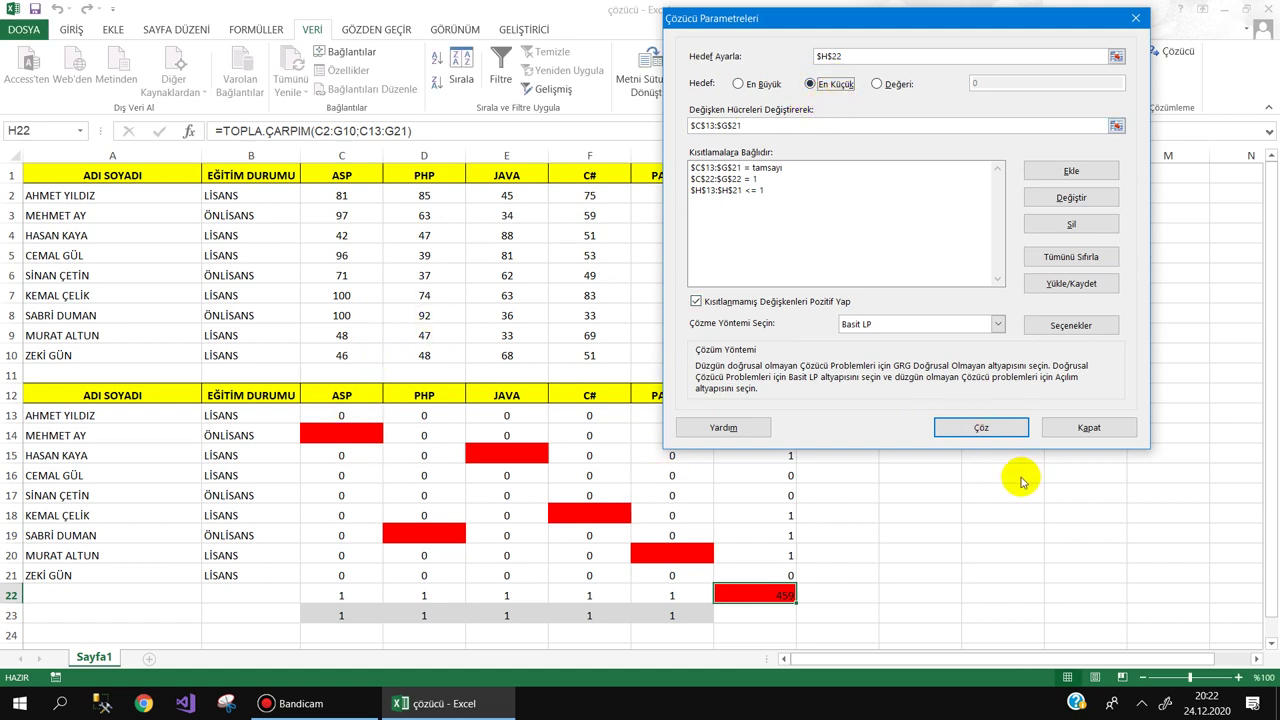
left_click(966, 430)
left_click(487, 372)
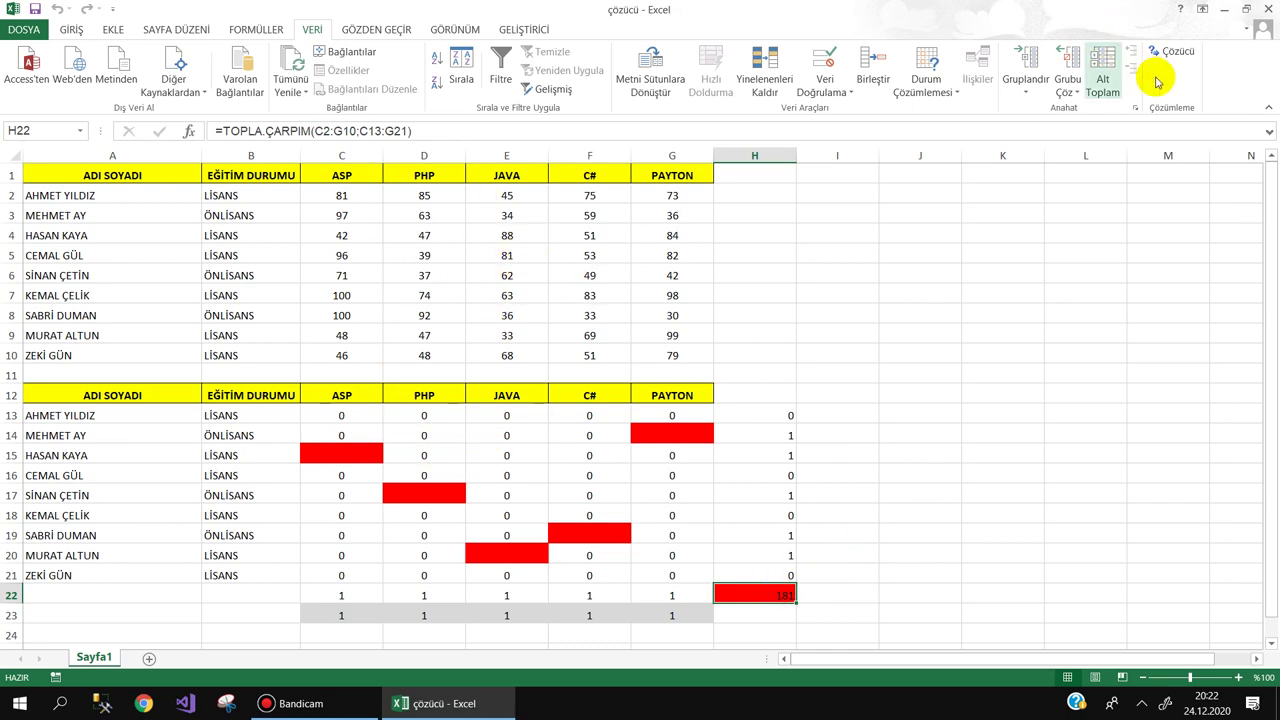
Set the objective back to maximise, re-solve, and keep the 459 assignment
left_click(1171, 50)
left_click(708, 84)
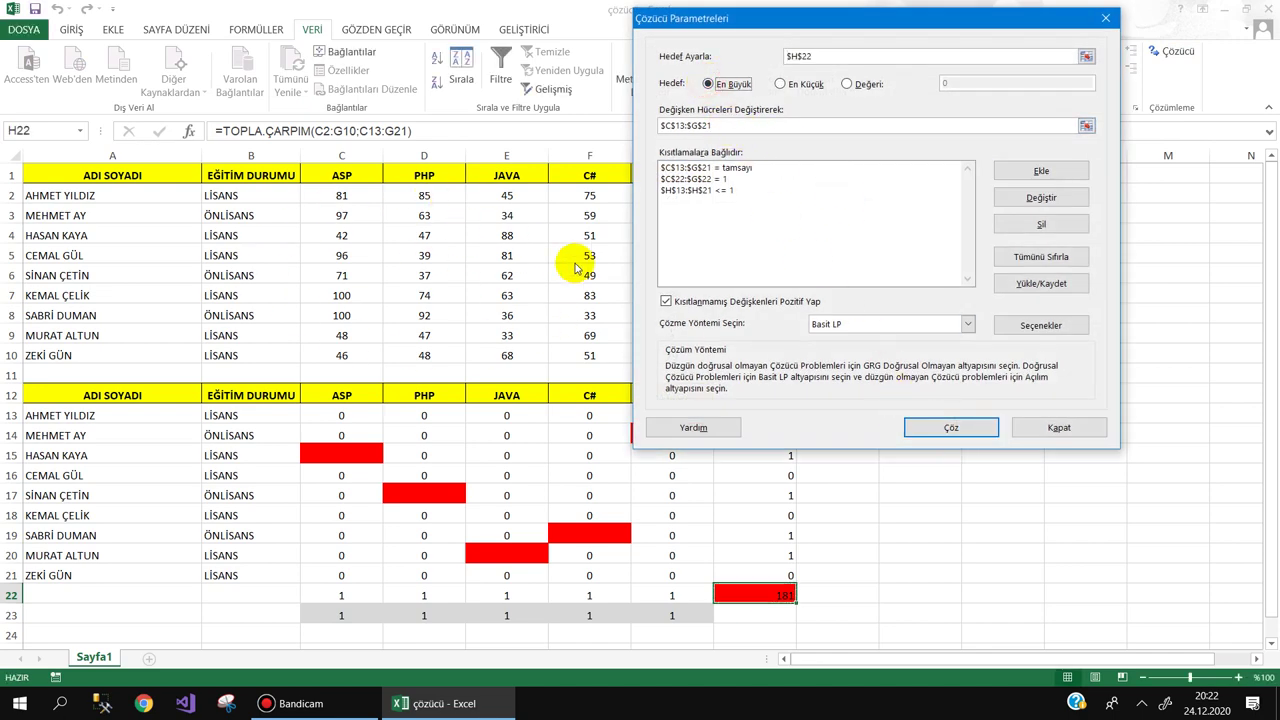
left_click(914, 430)
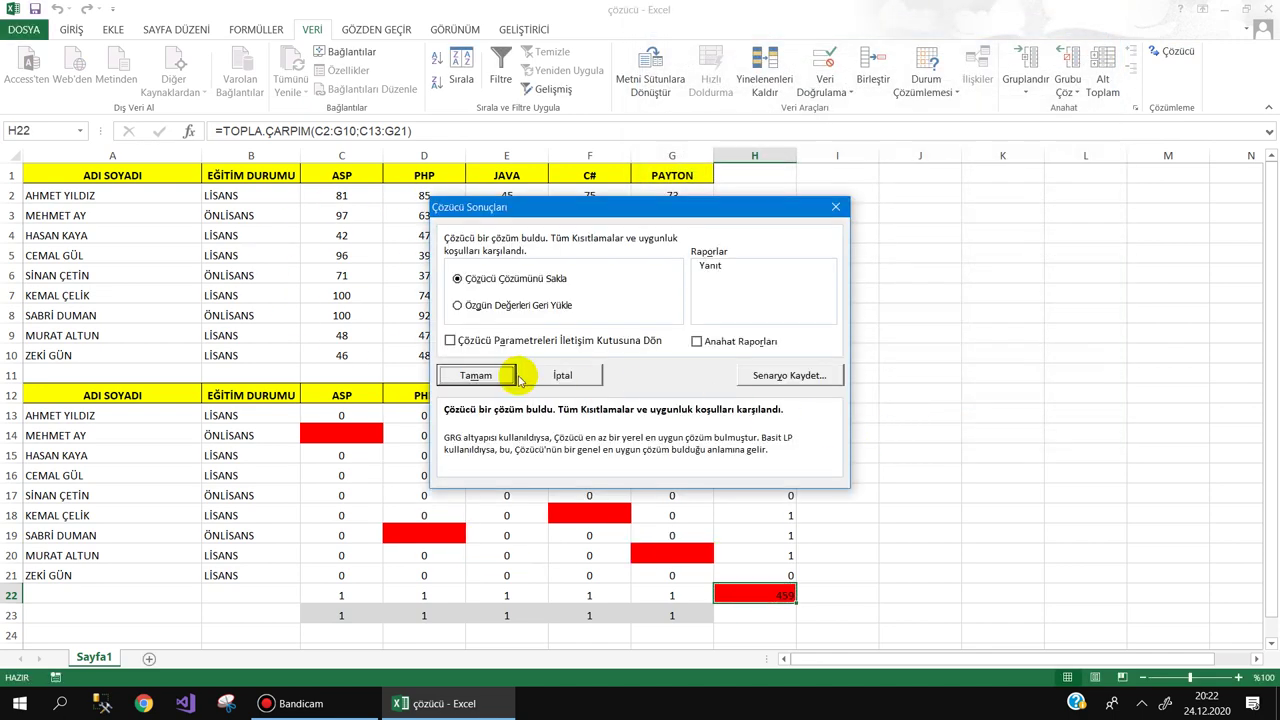
left_click(495, 375)
left_click(340, 437)
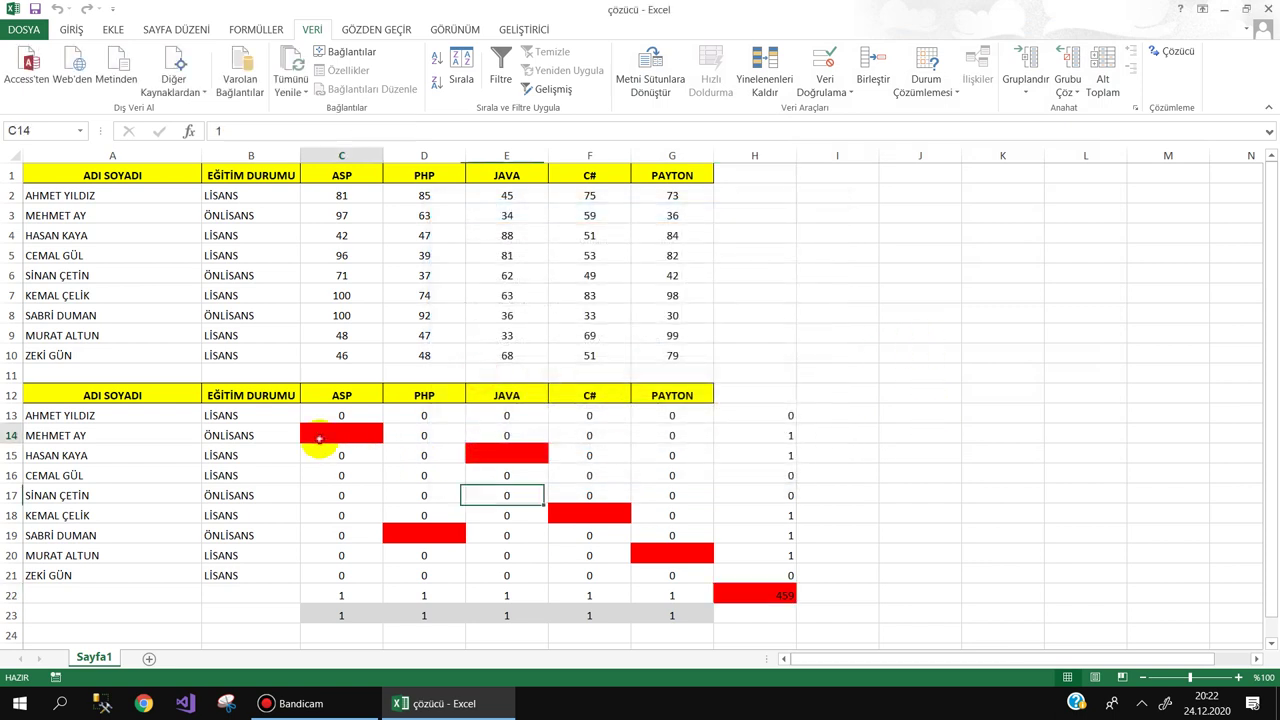
left_click(56, 438)
left_click_drag(205, 432, 311, 429)
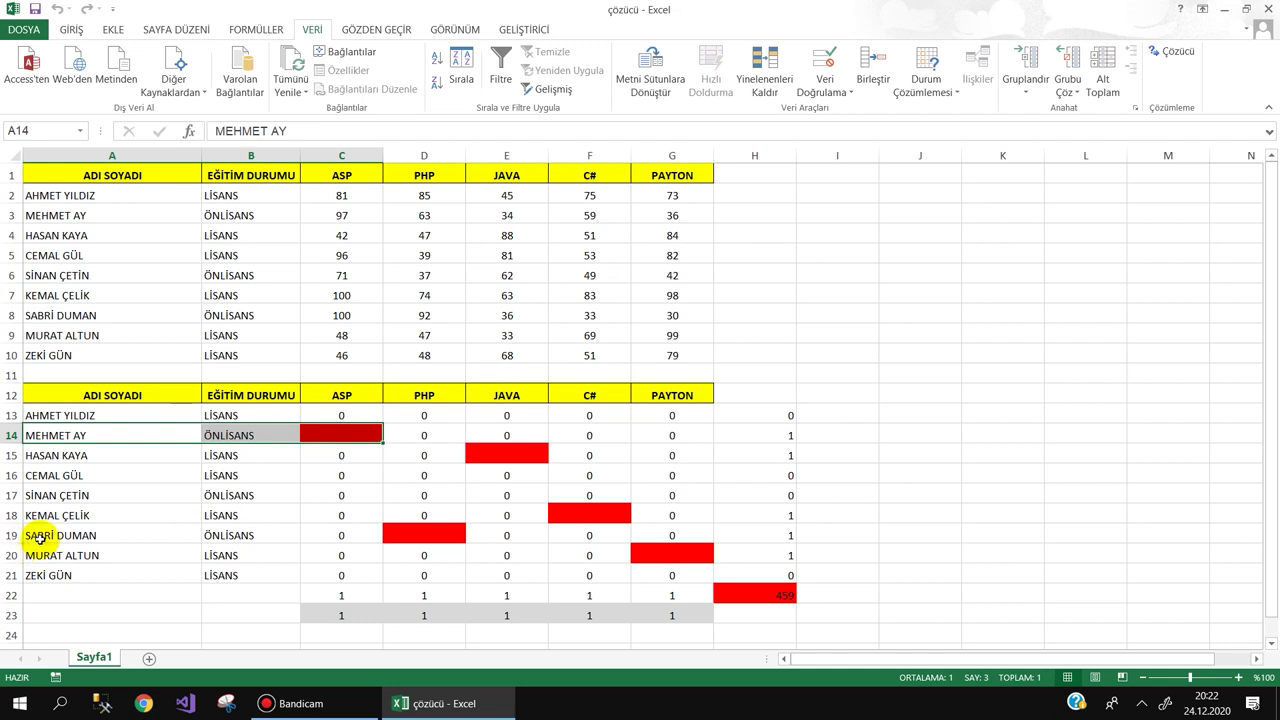
left_click_drag(34, 535, 420, 535)
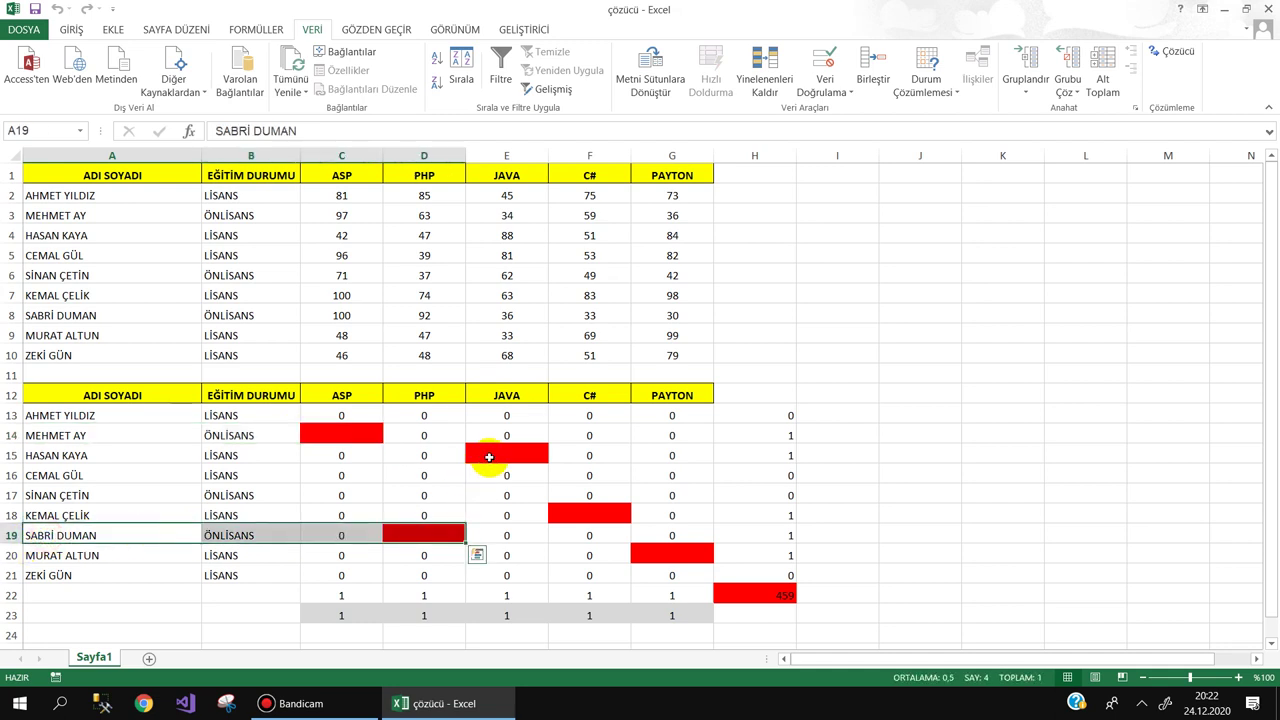
left_click_drag(498, 453, 72, 455)
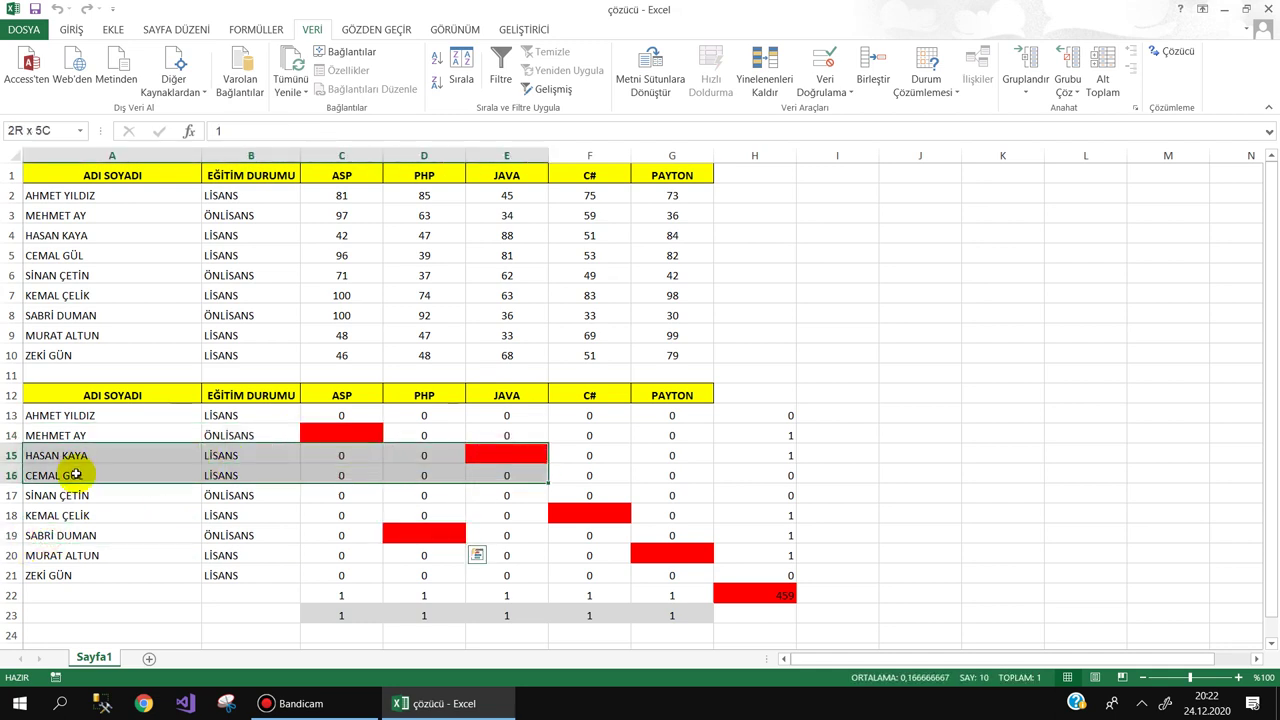
left_click_drag(591, 515, 34, 517)
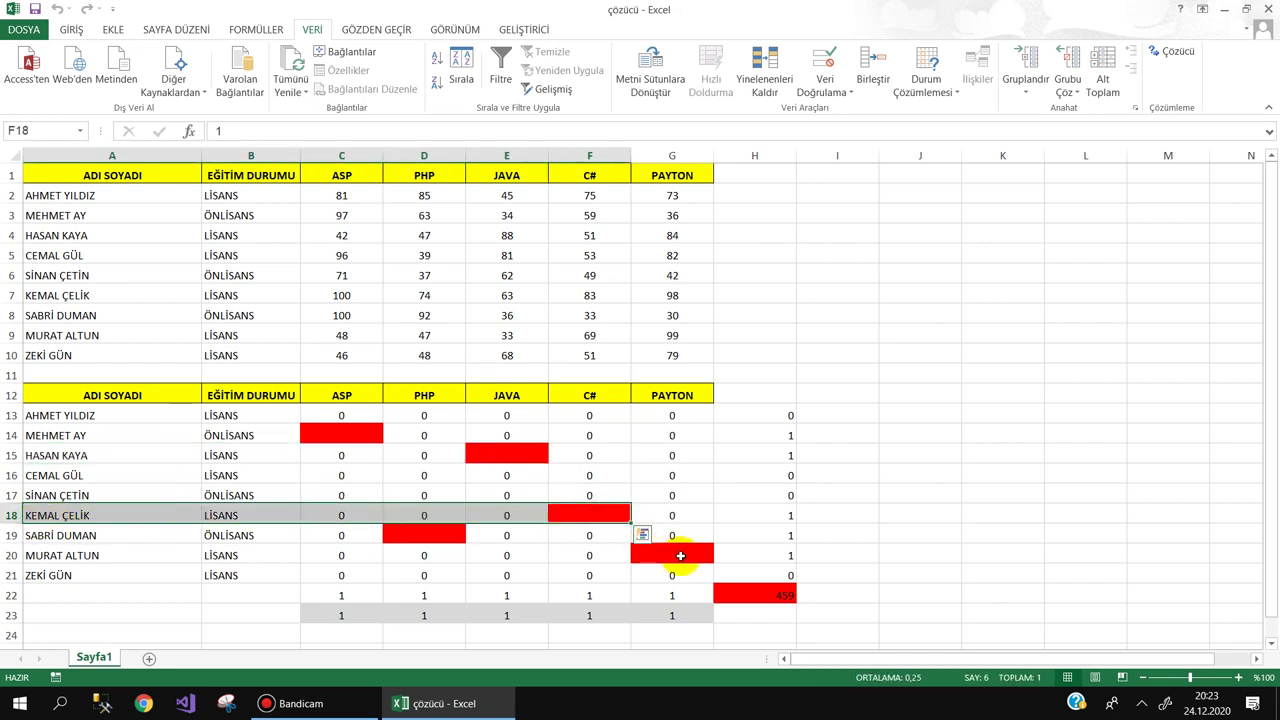
left_click_drag(680, 555, 62, 557)
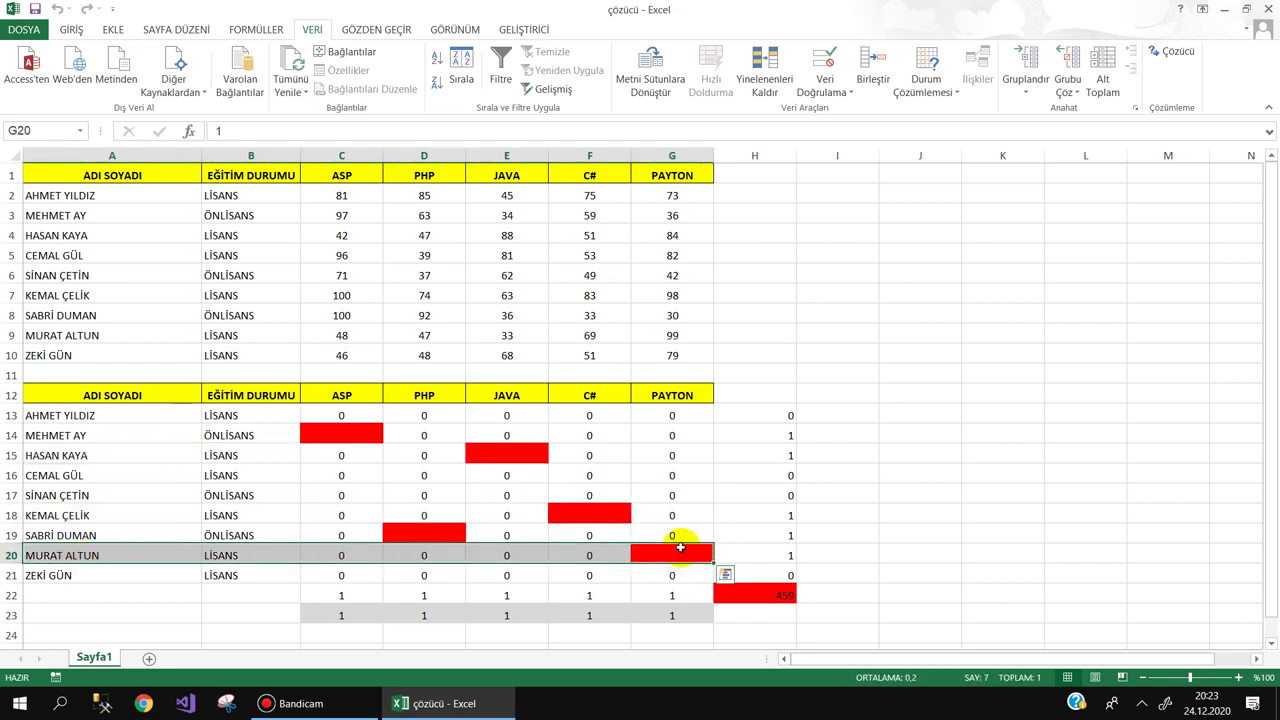
left_click(680, 548)
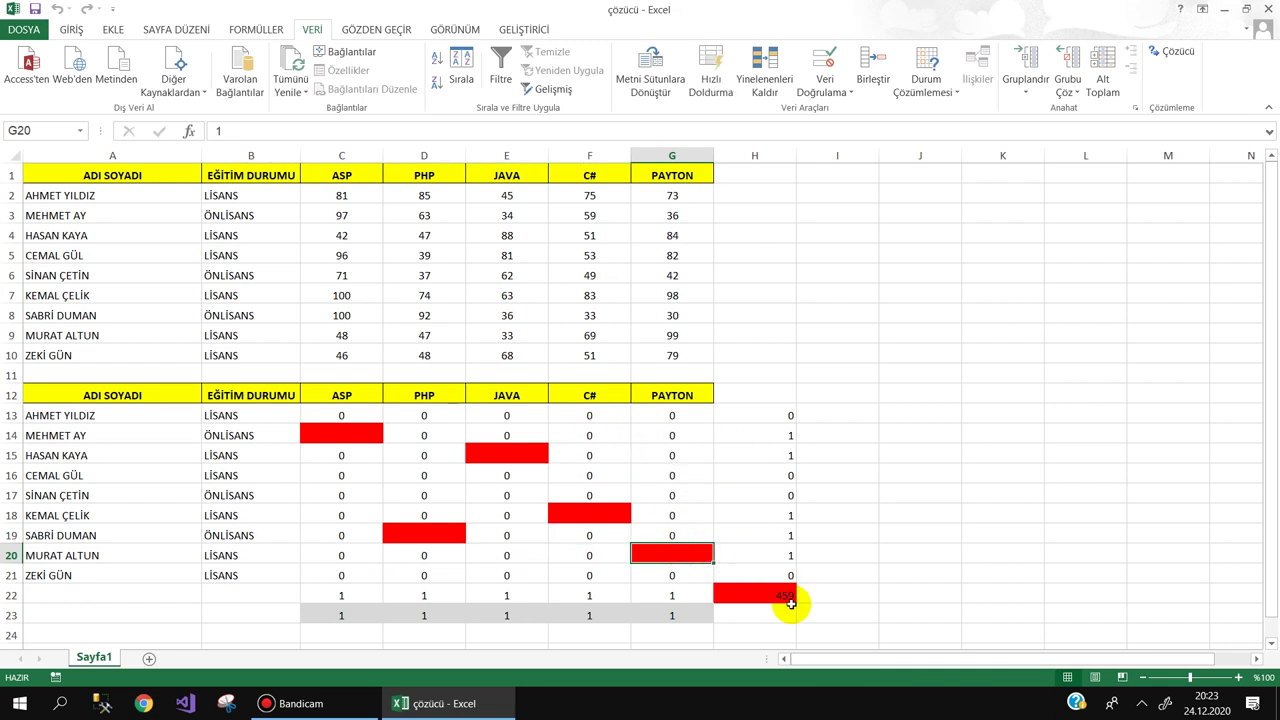
left_click(131, 553)
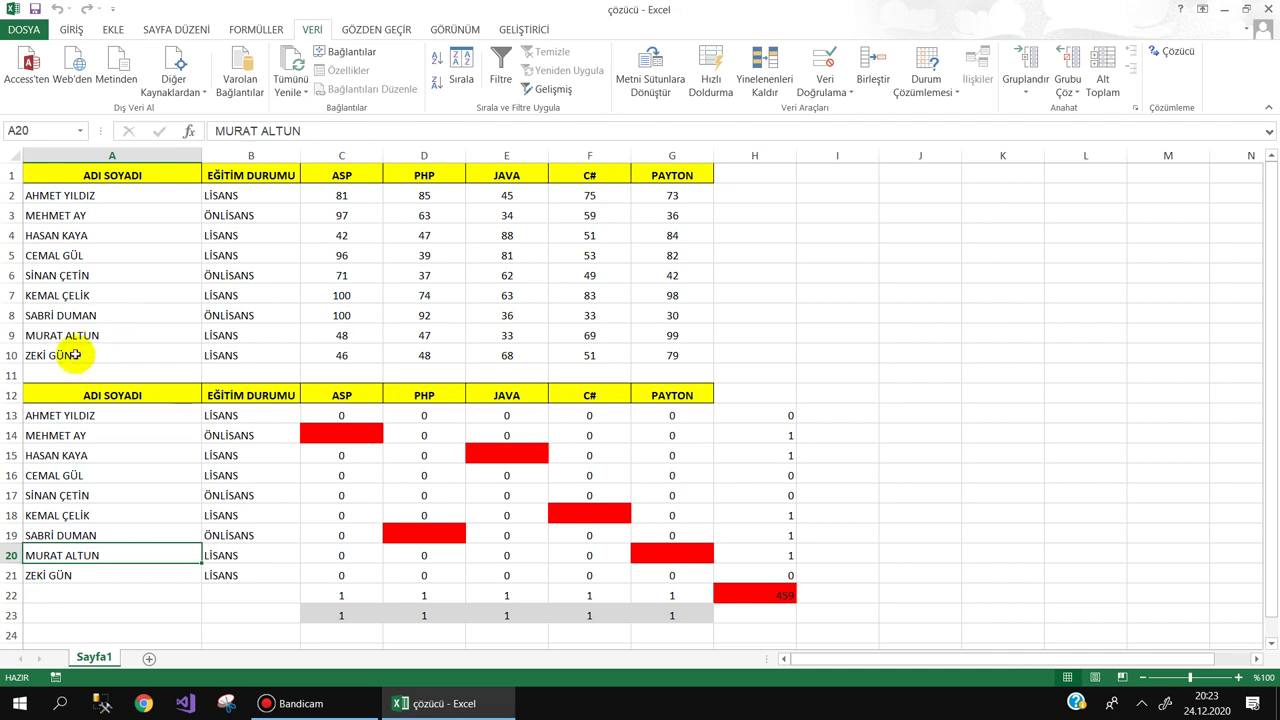
left_click_drag(80, 335, 660, 352)
left_click(694, 335)
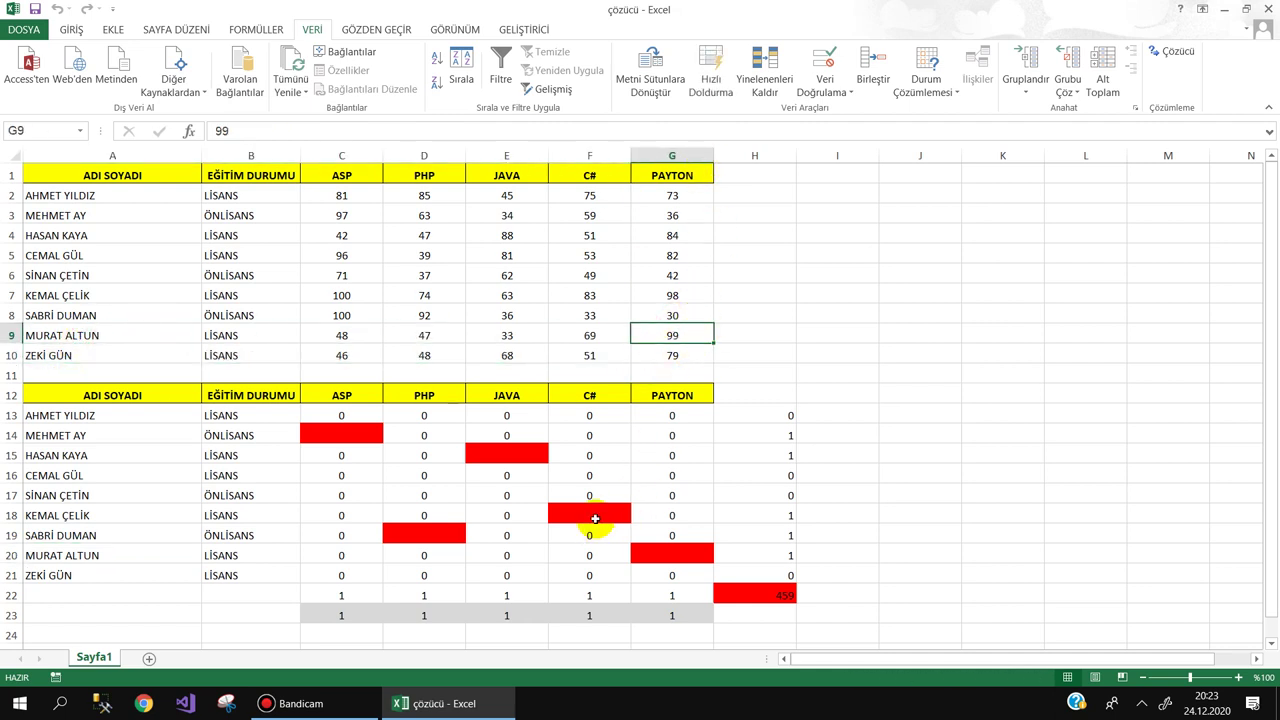
left_click(595, 513)
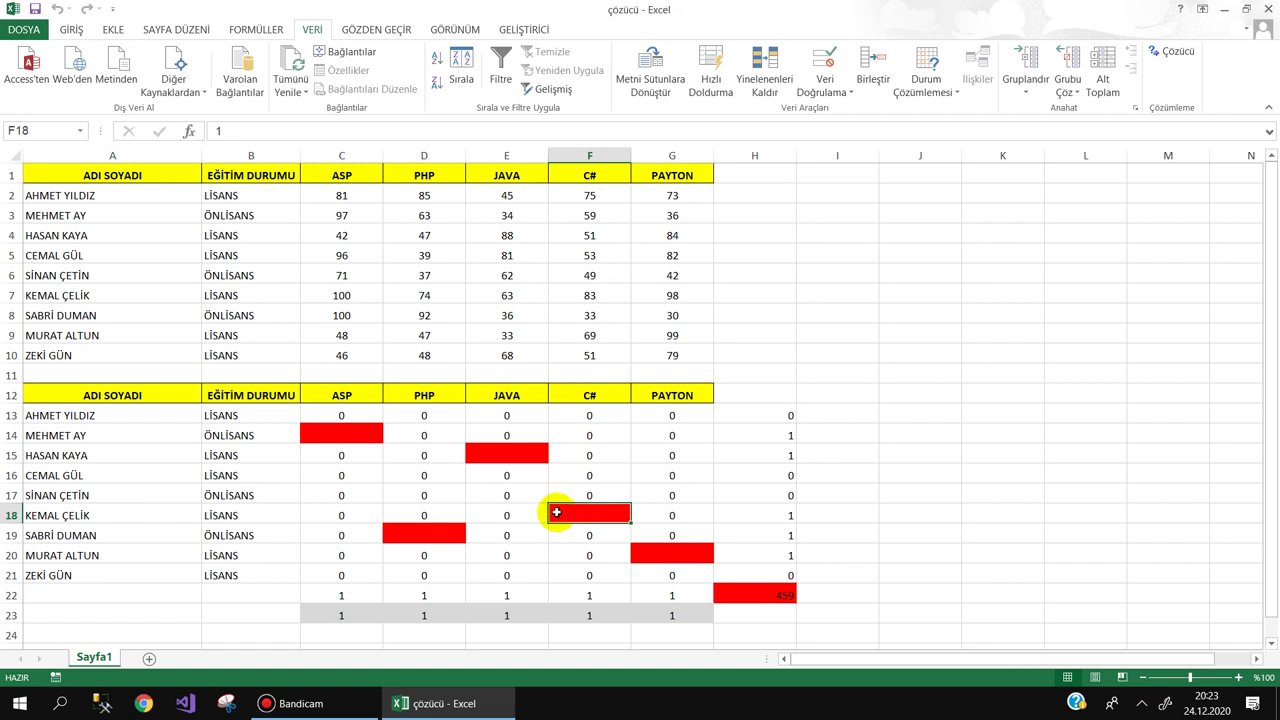
left_click(138, 516)
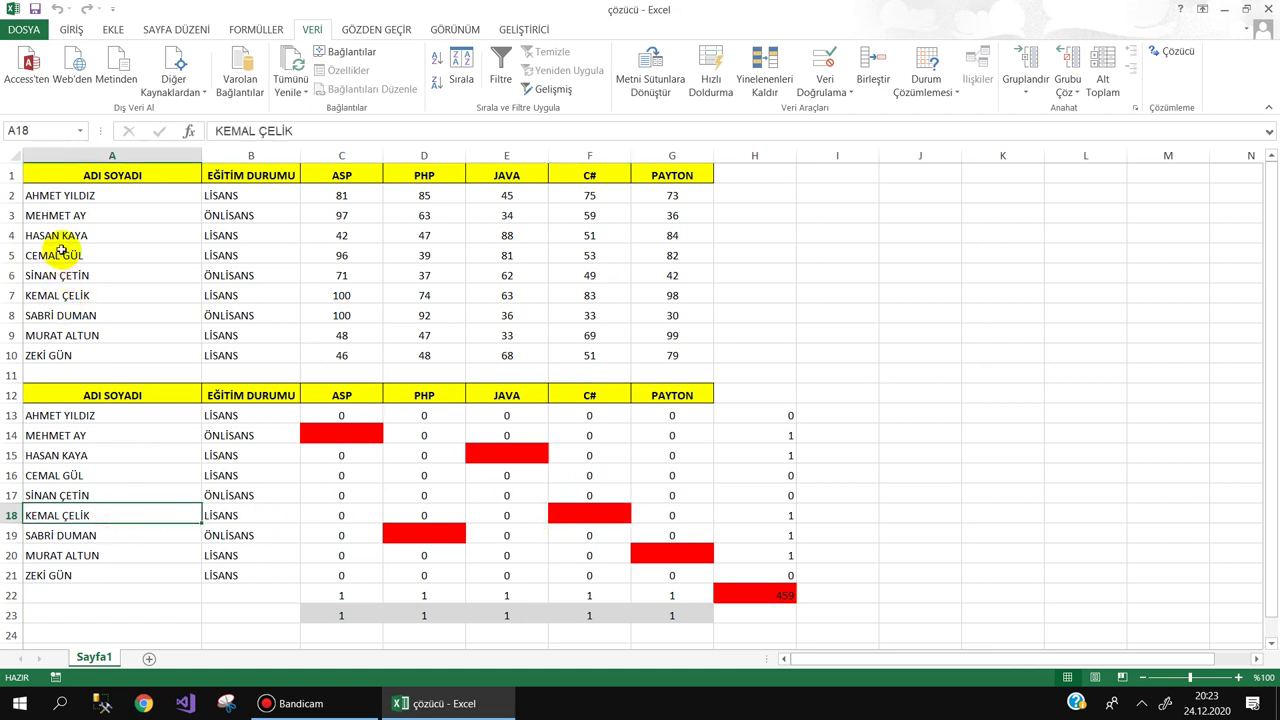
left_click_drag(52, 293, 605, 298)
left_click(600, 298)
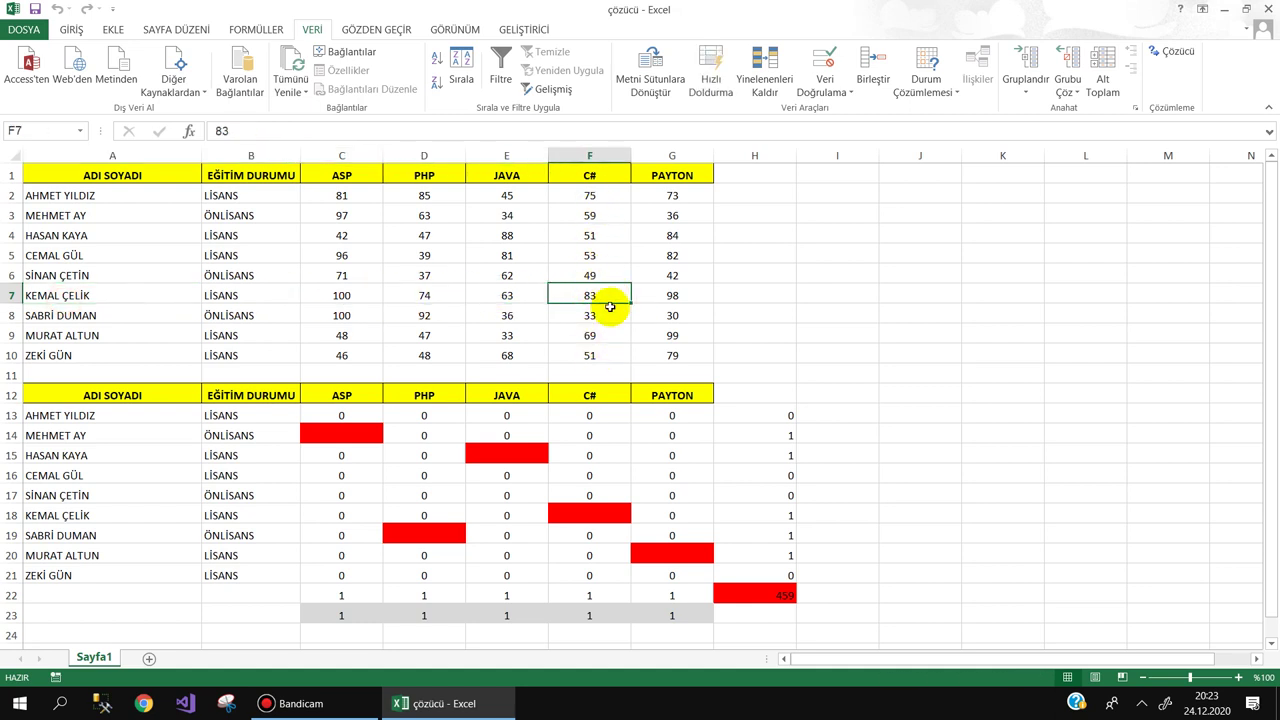
left_click(514, 450)
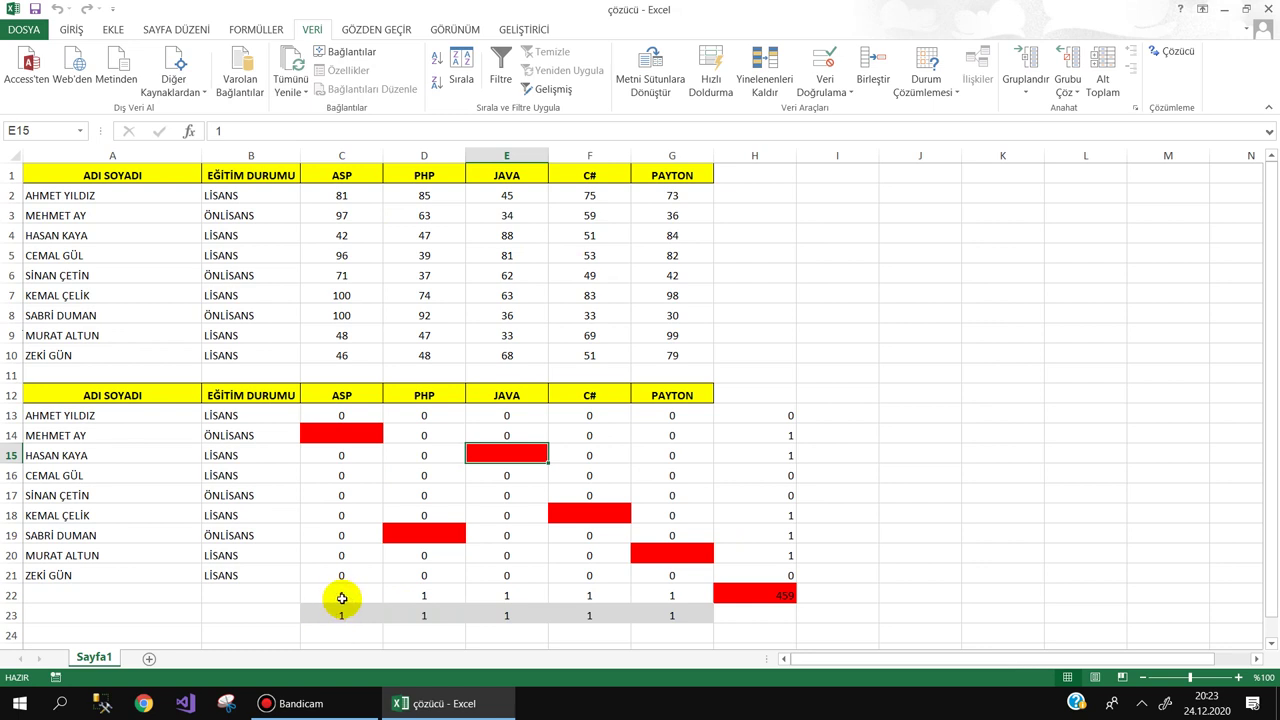
Change the PHP capacity in D23 to 2
left_click(344, 614)
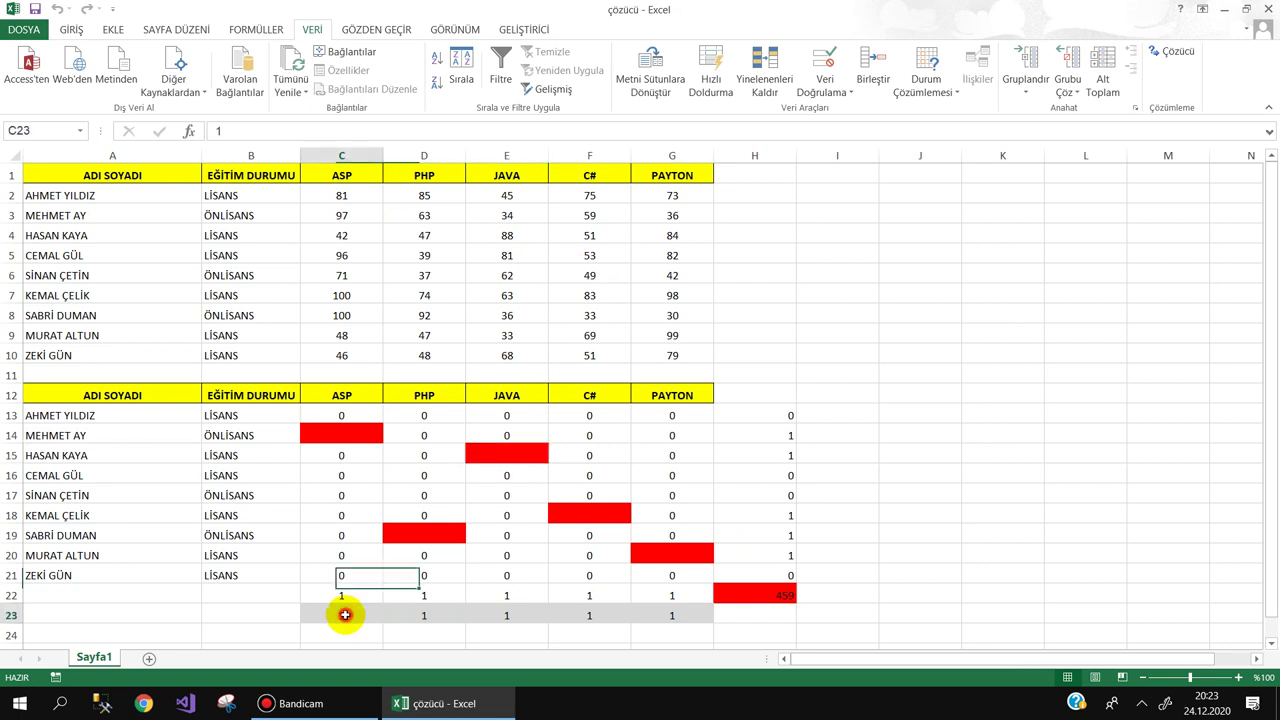
left_click(421, 617)
key("BackSpace")
type("2")
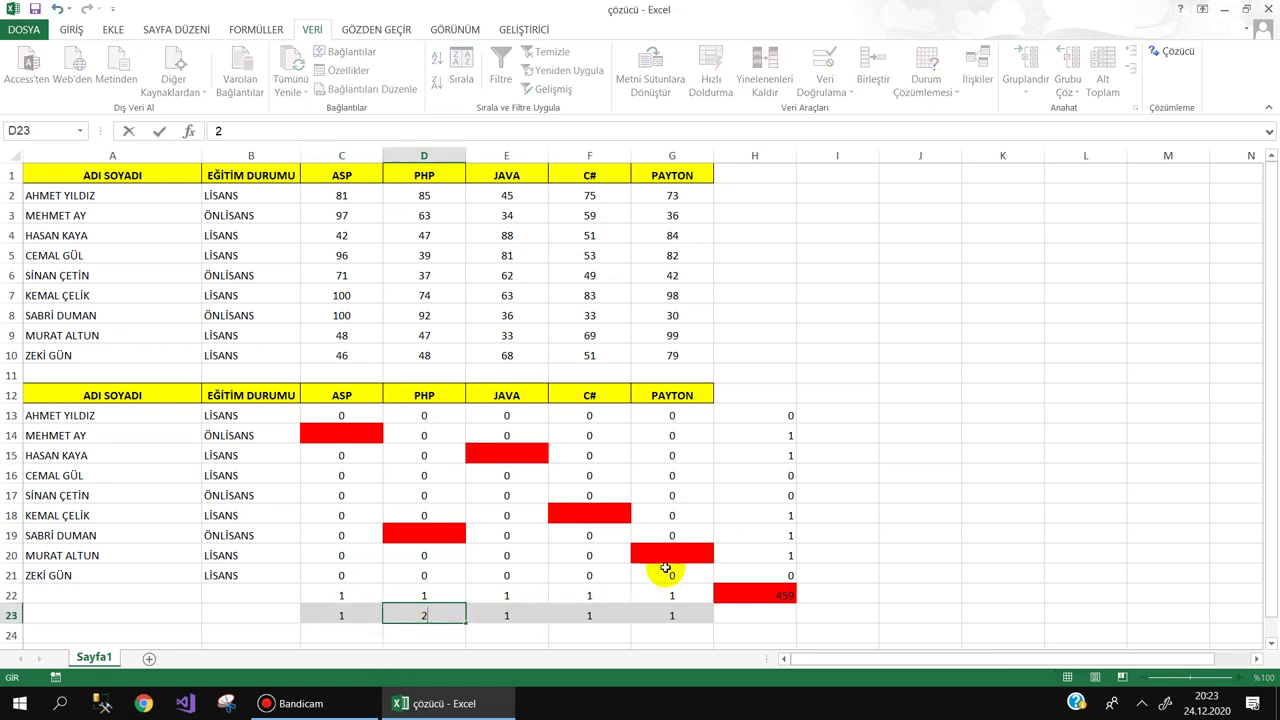
left_click(920, 513)
Open Solver from H22 and delete the $C$22:$G$22 = 1 constraint
left_click(746, 590)
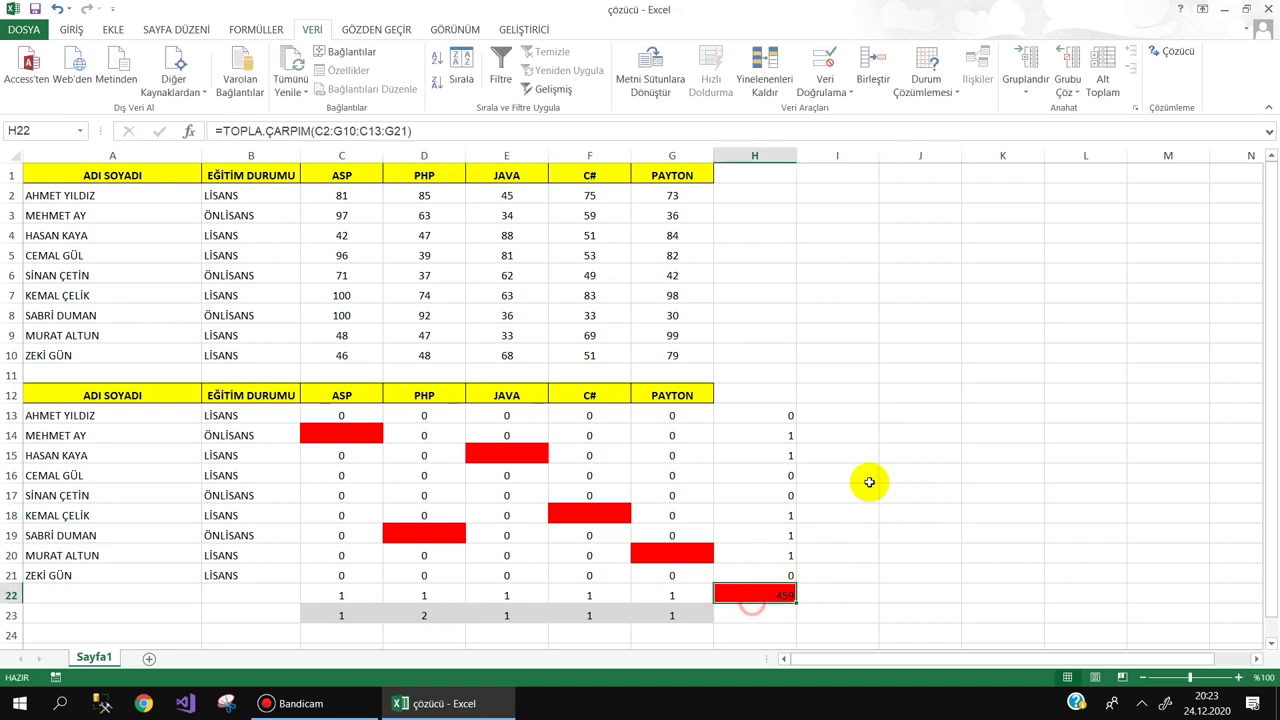
left_click(1171, 50)
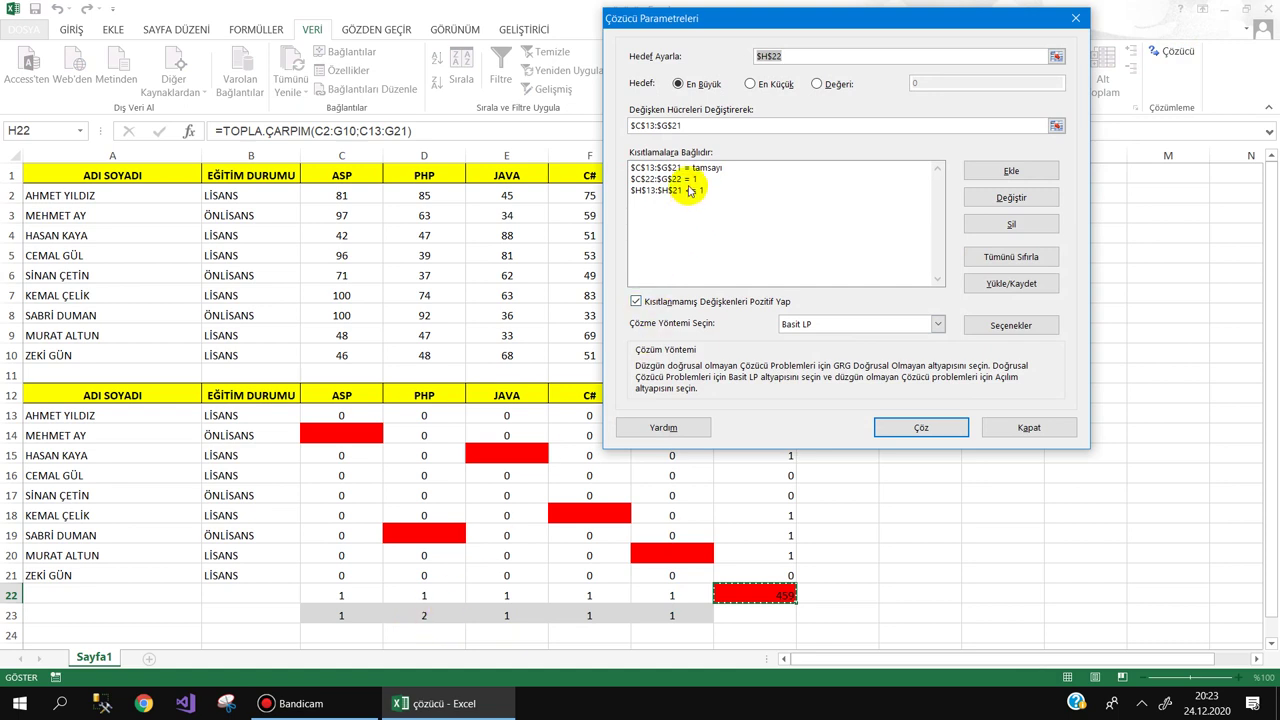
left_click(678, 179)
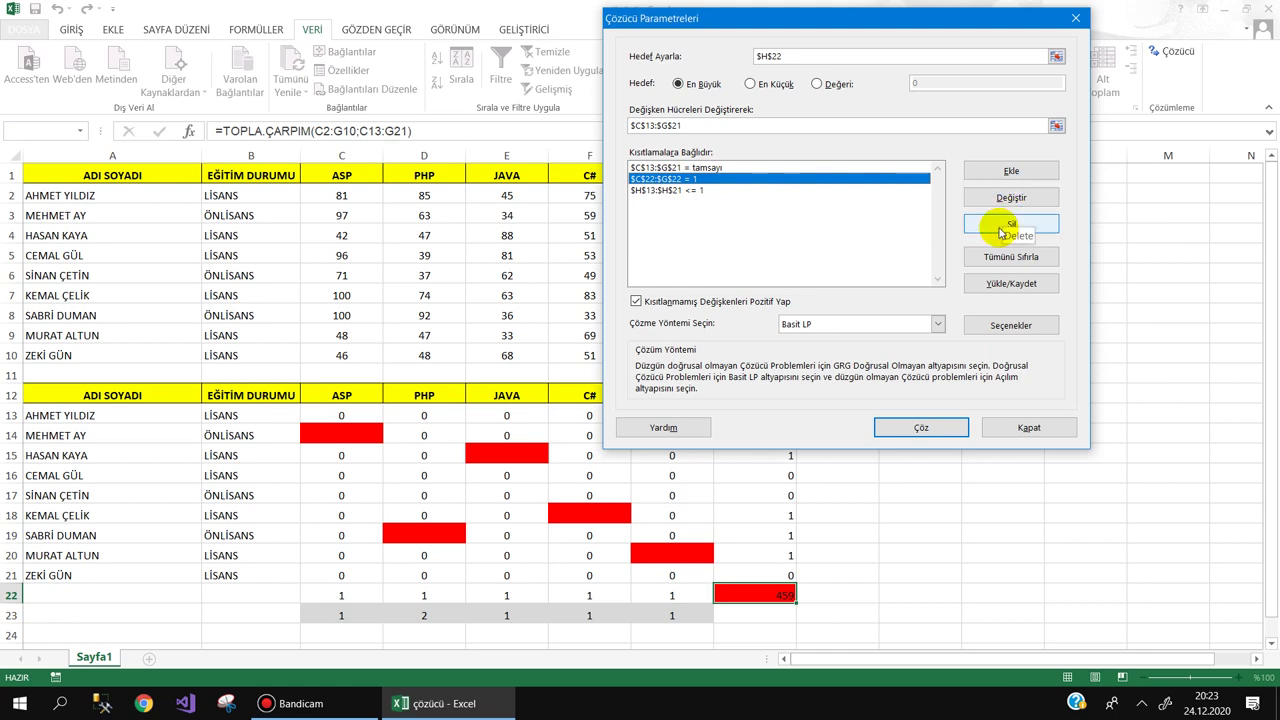
left_click(1000, 224)
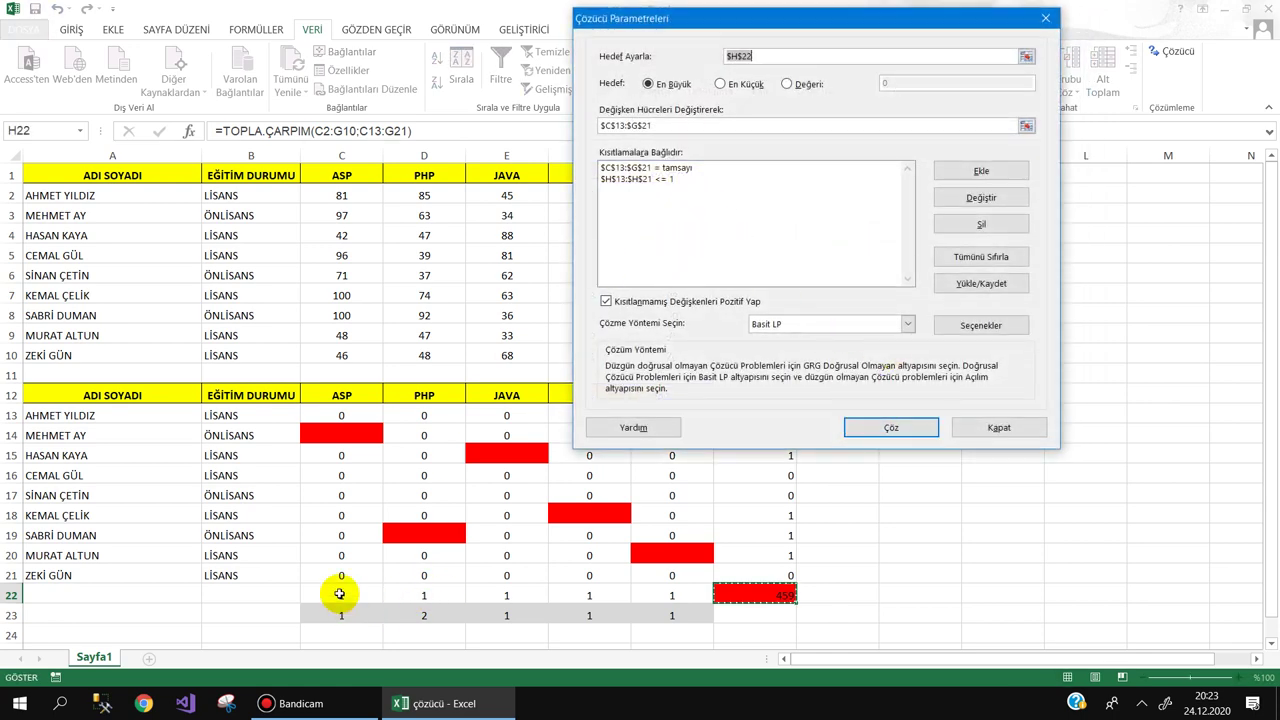
left_click(339, 594)
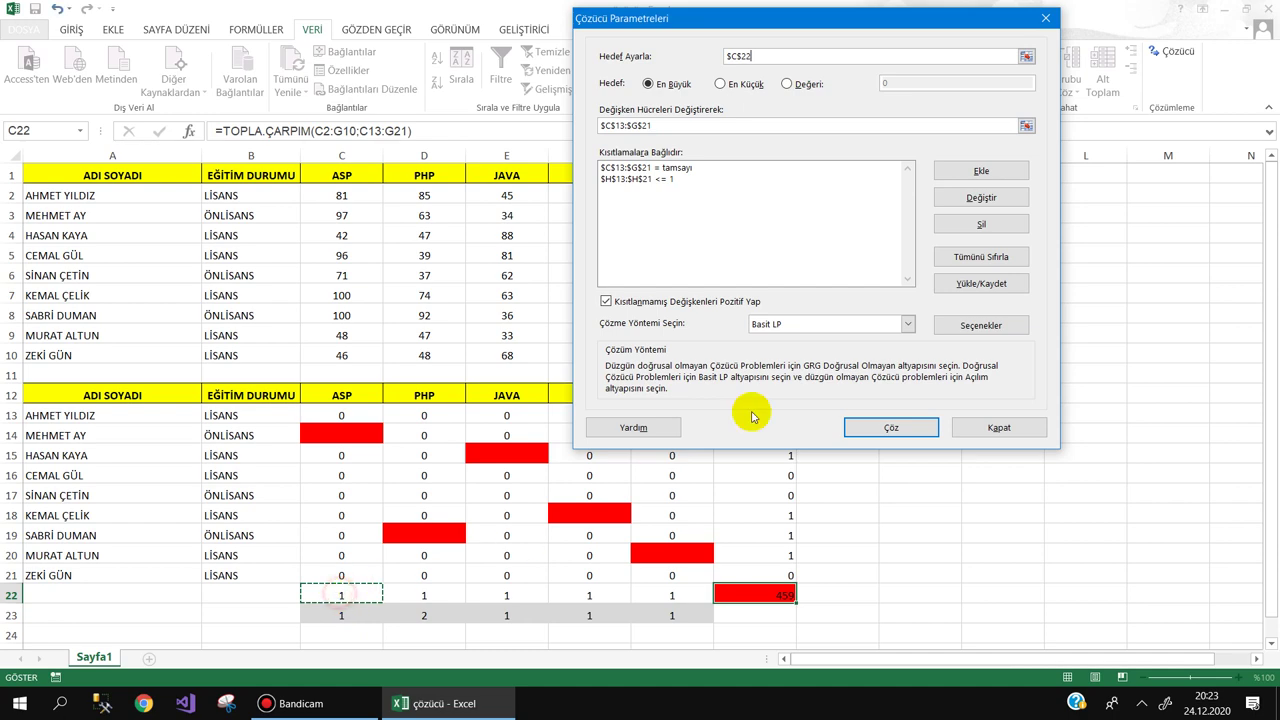
Add the Solver constraint $C$22 = 1
left_click(972, 176)
left_click_drag(786, 178, 891, 143)
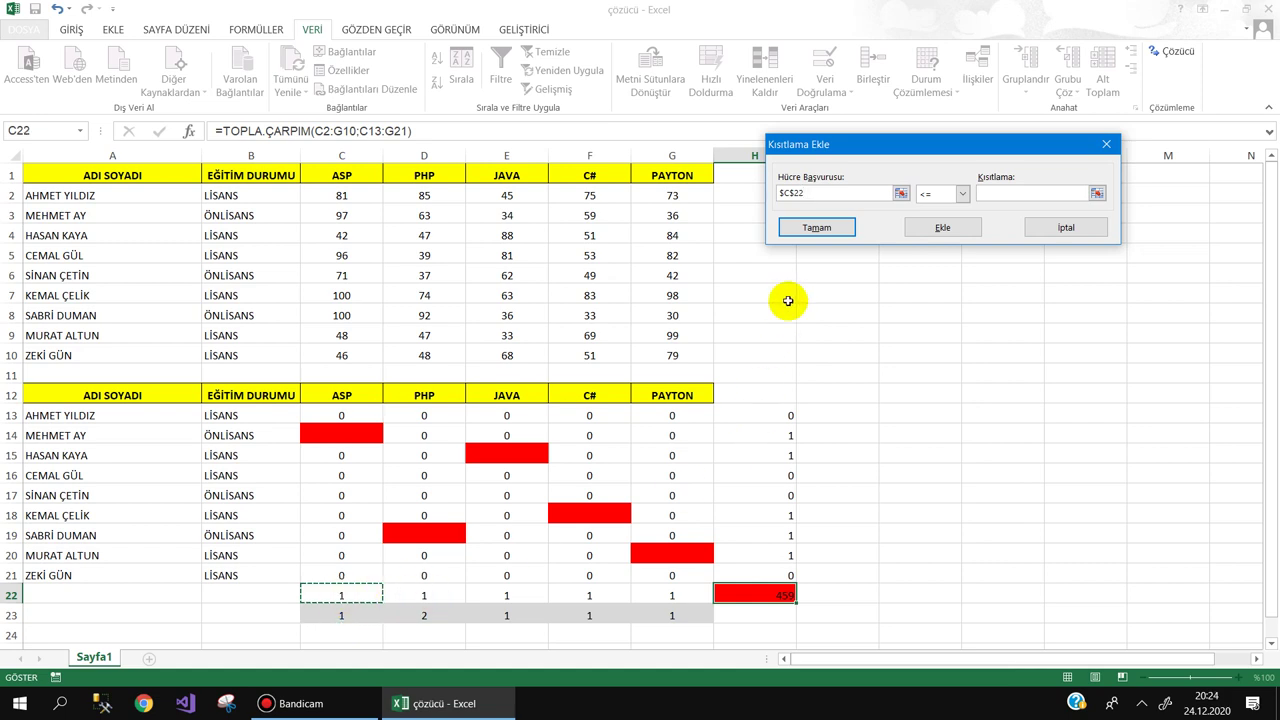
left_click(923, 194)
left_click(936, 218)
left_click(1010, 196)
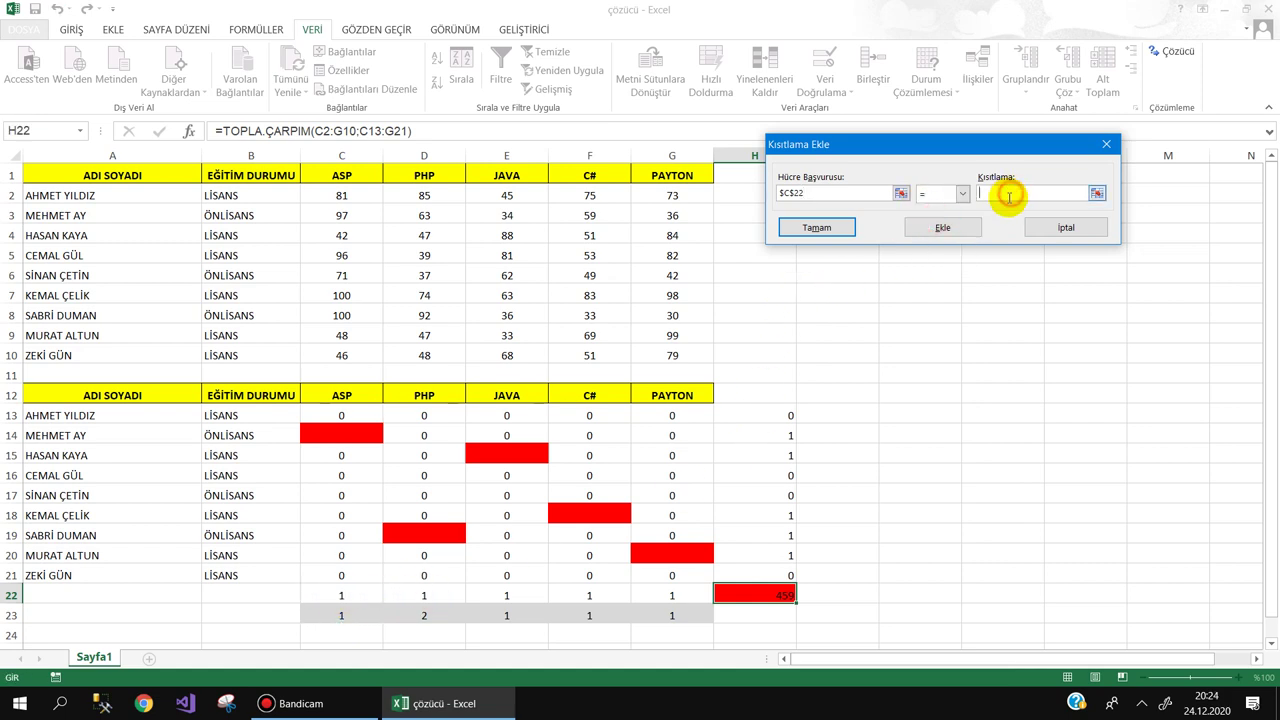
type("1")
left_click(942, 230)
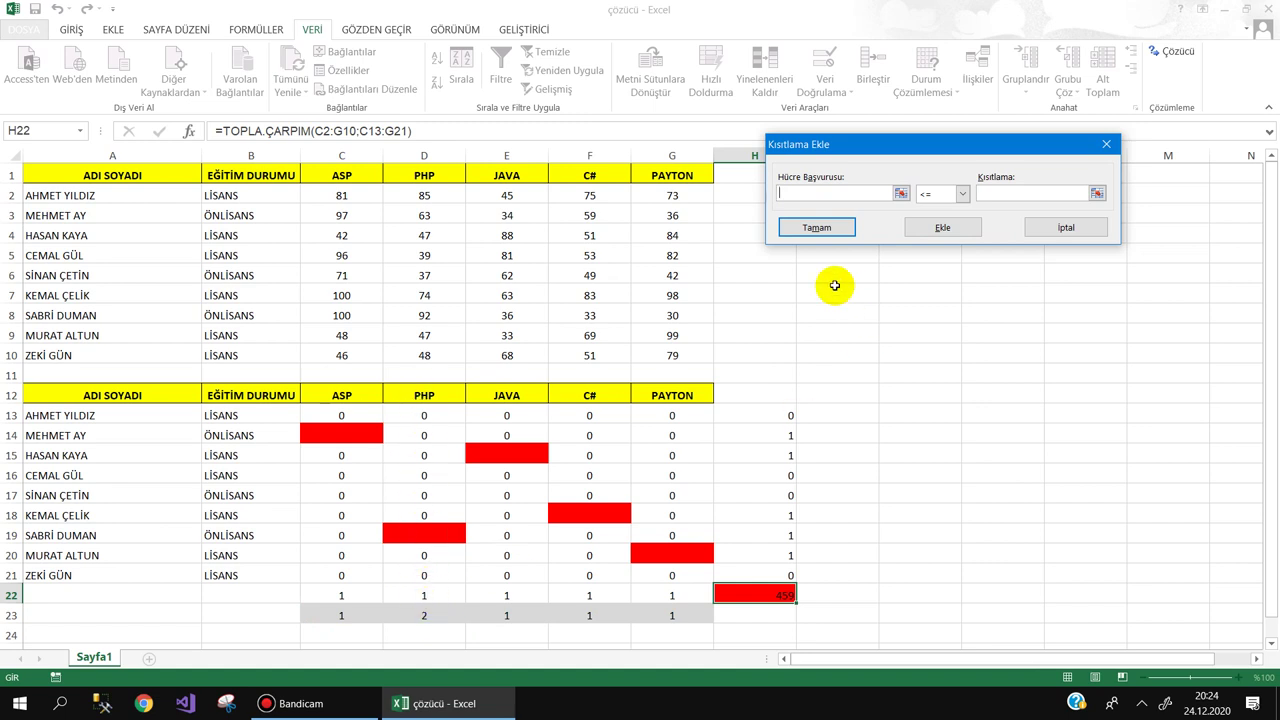
Add the equality constraint on $D$22 for a capacity of 2
left_click(423, 595)
left_click(930, 194)
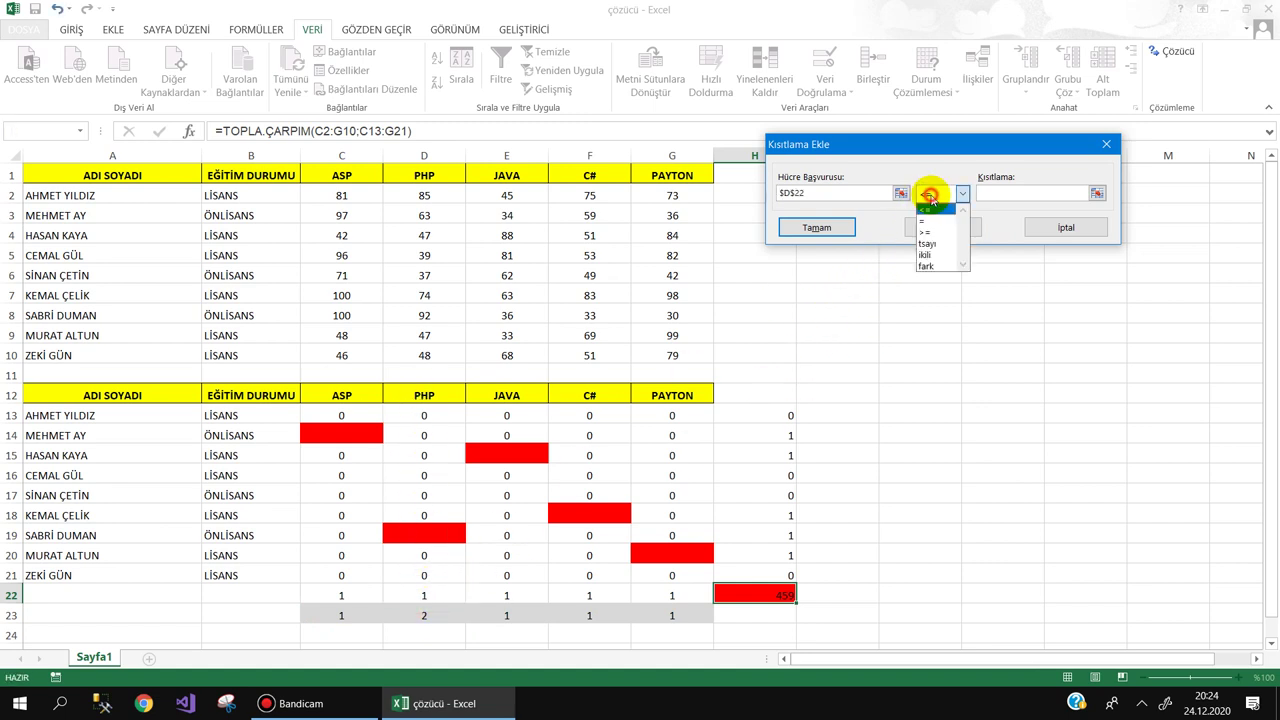
left_click(940, 220)
left_click(1000, 192)
type("1")
left_click(943, 228)
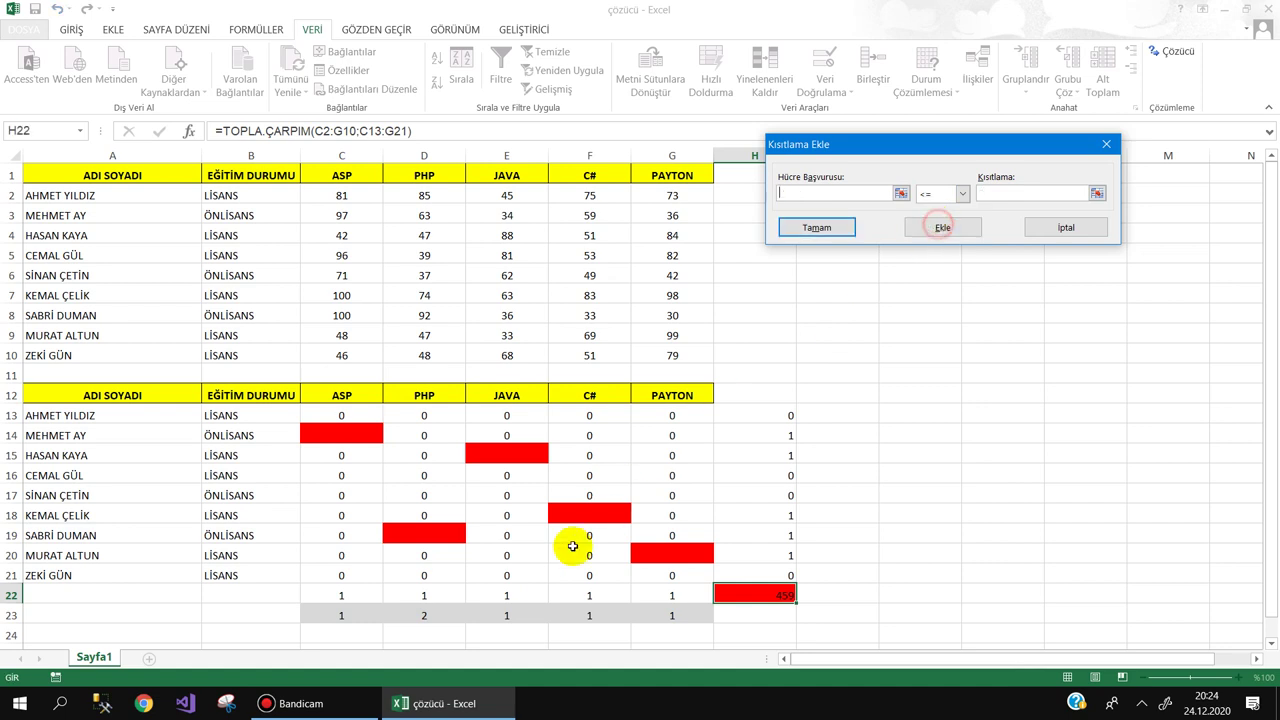
Add the constraint $E$22:$G$22 = 1 and return to Solver
left_click_drag(516, 598, 655, 595)
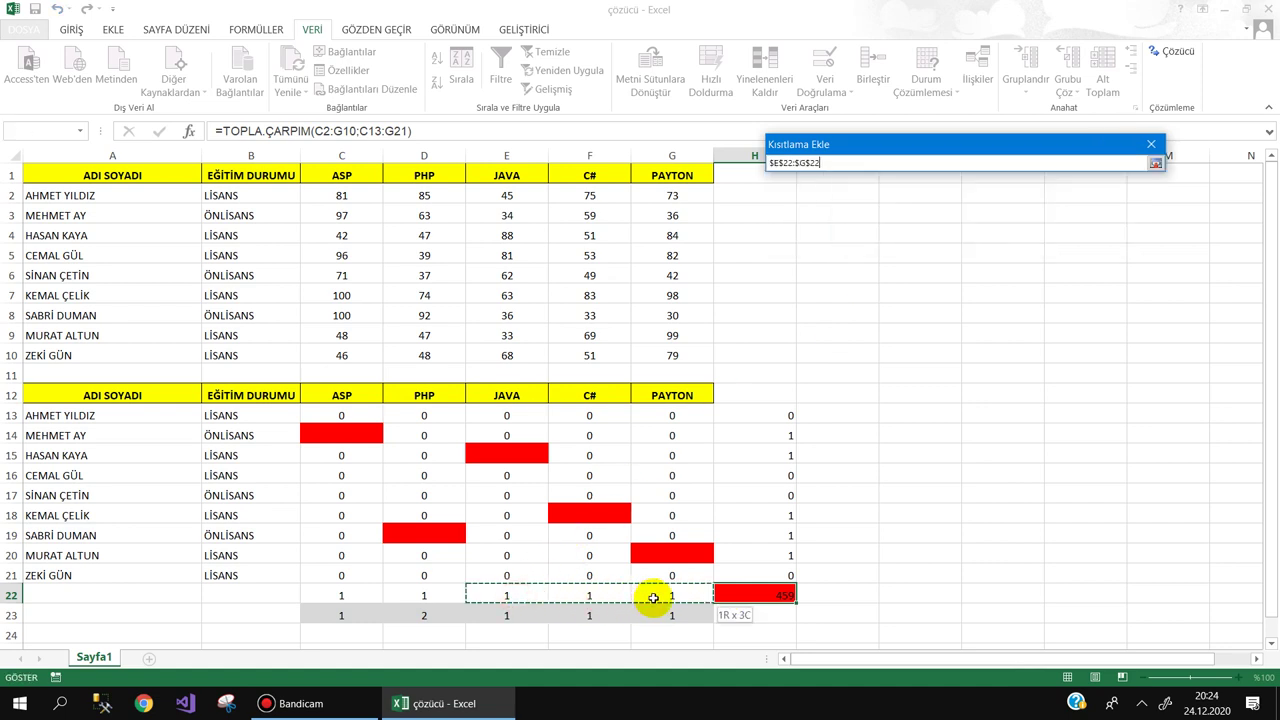
left_click(945, 192)
left_click(935, 220)
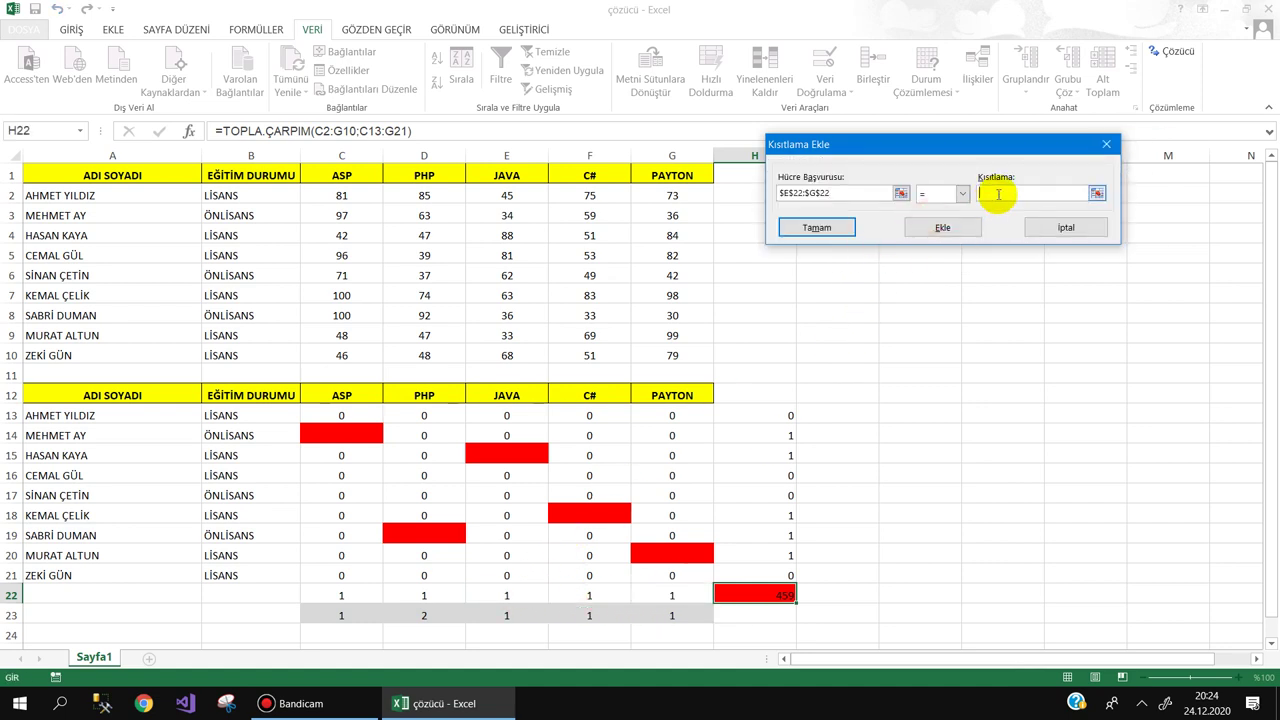
left_click(1012, 192)
type("1")
left_click(820, 228)
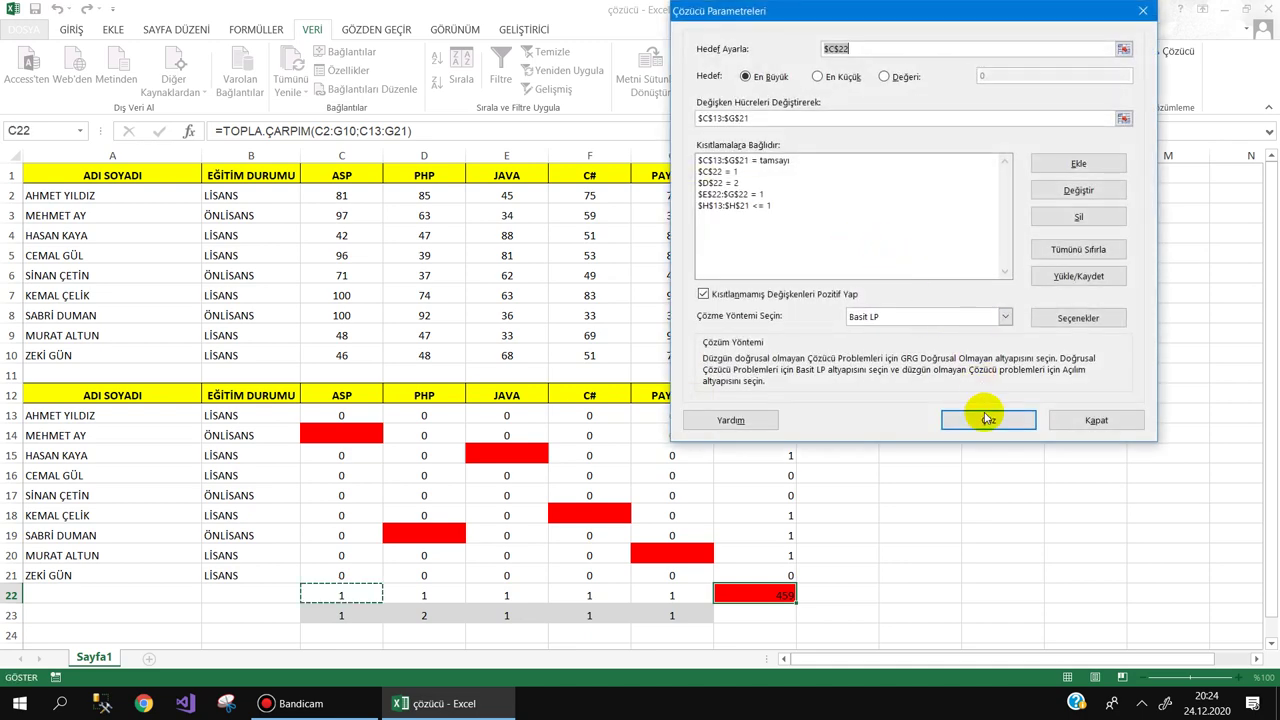
Re-solve and keep the solution, then check the two PHP assignments in D15:D16
left_click(986, 418)
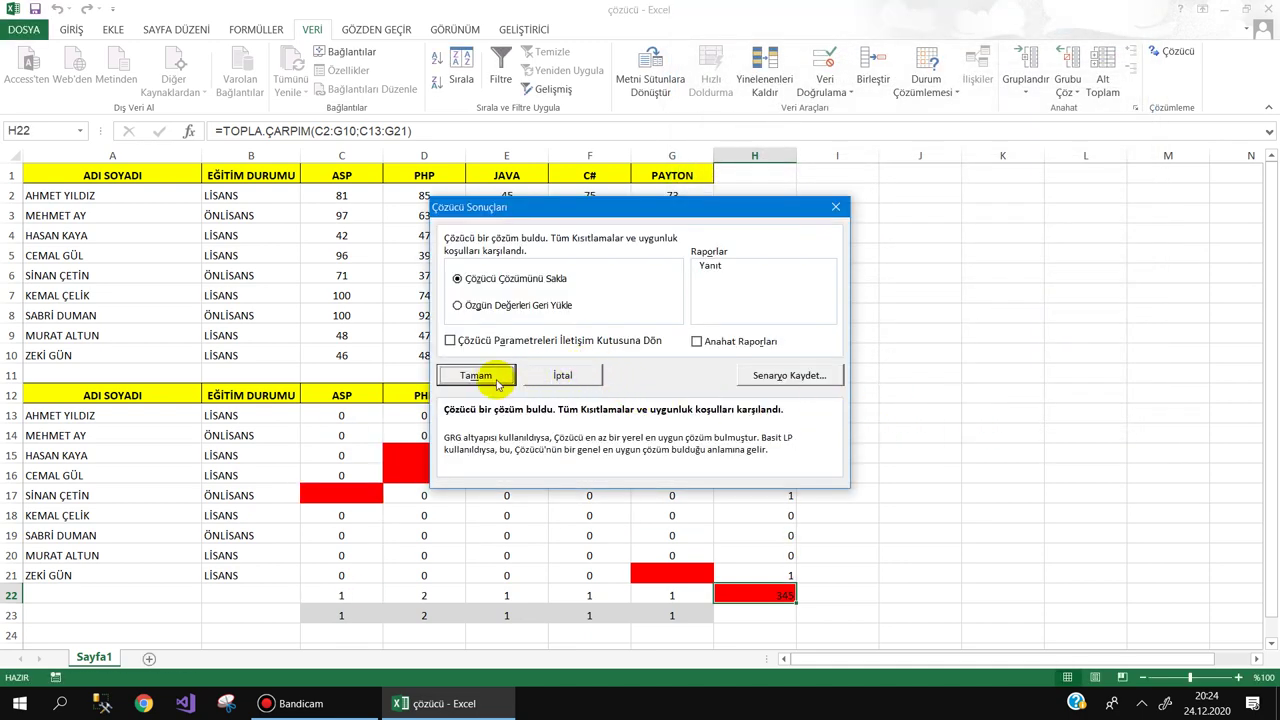
left_click(492, 375)
left_click(420, 459)
left_click_drag(419, 470, 93, 475)
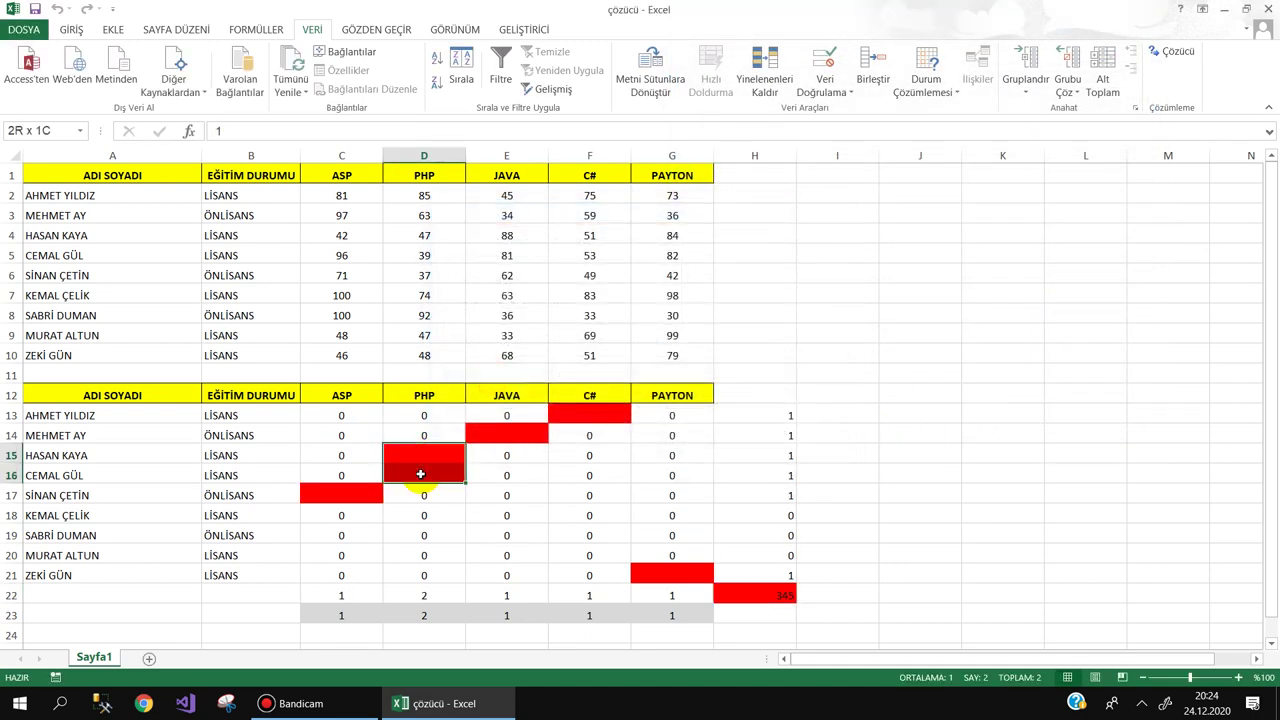
left_click(50, 455)
left_click(50, 475)
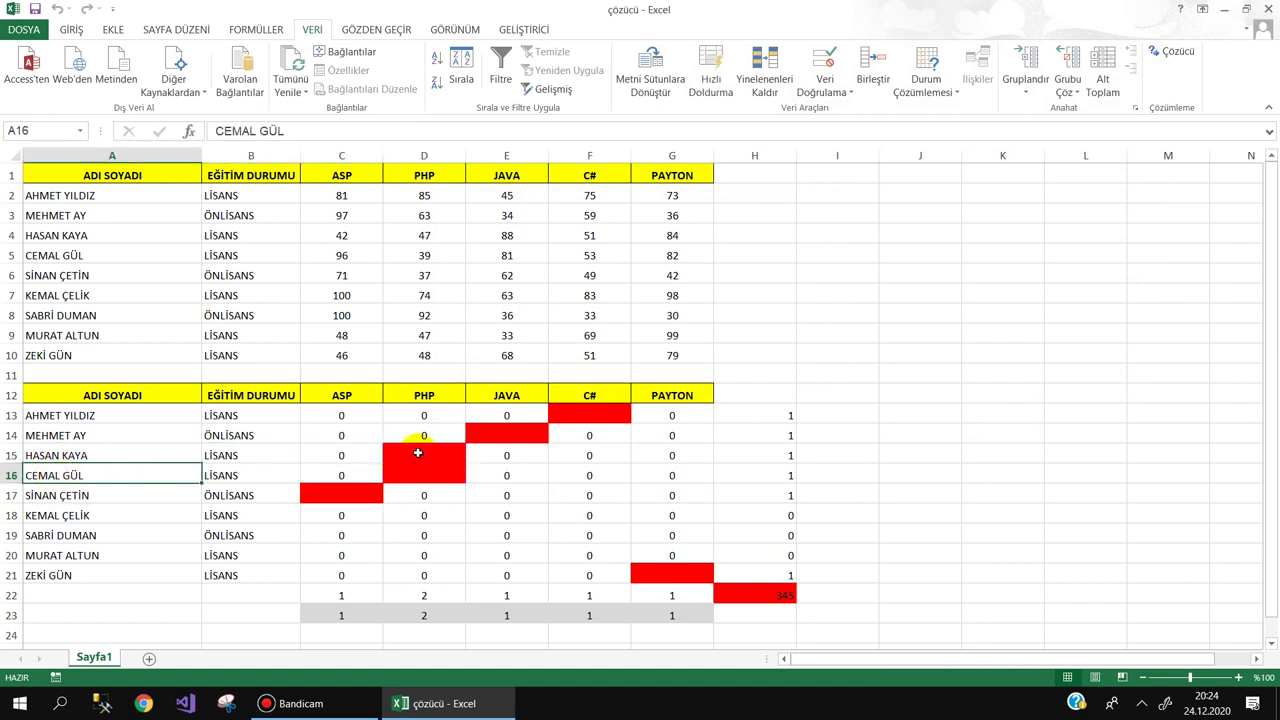
left_click_drag(418, 453, 416, 482)
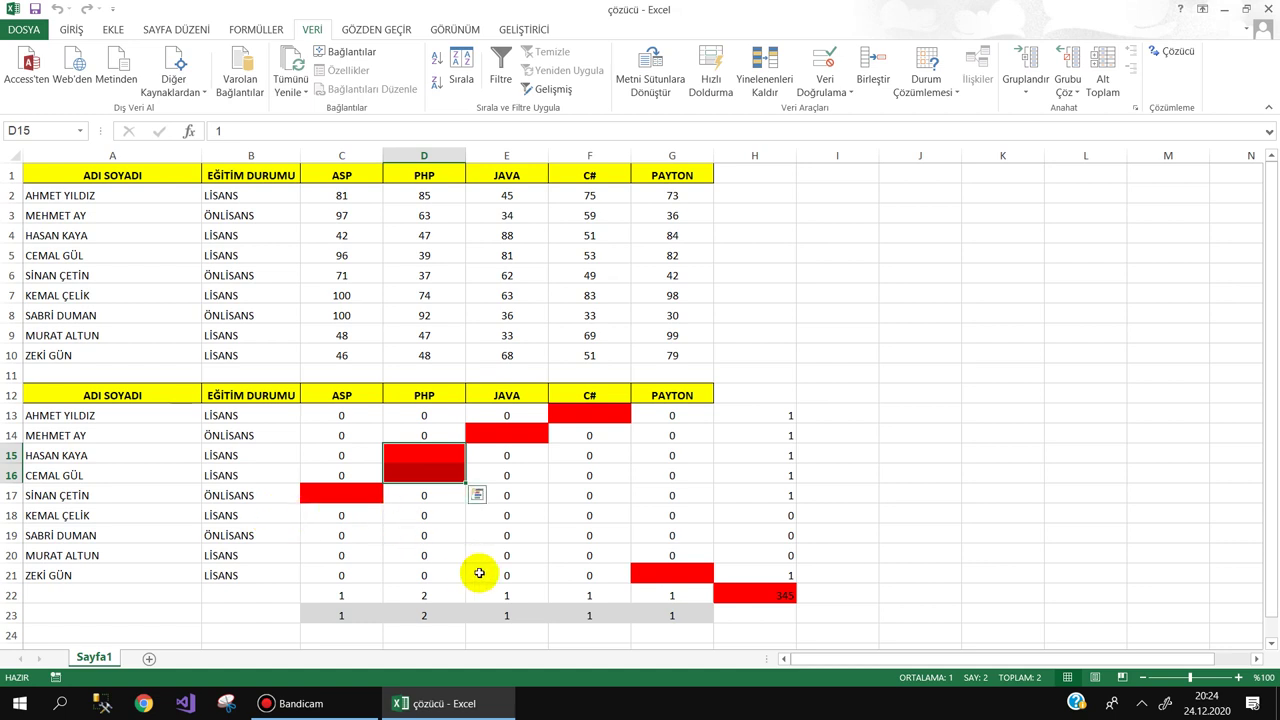
left_click(586, 612)
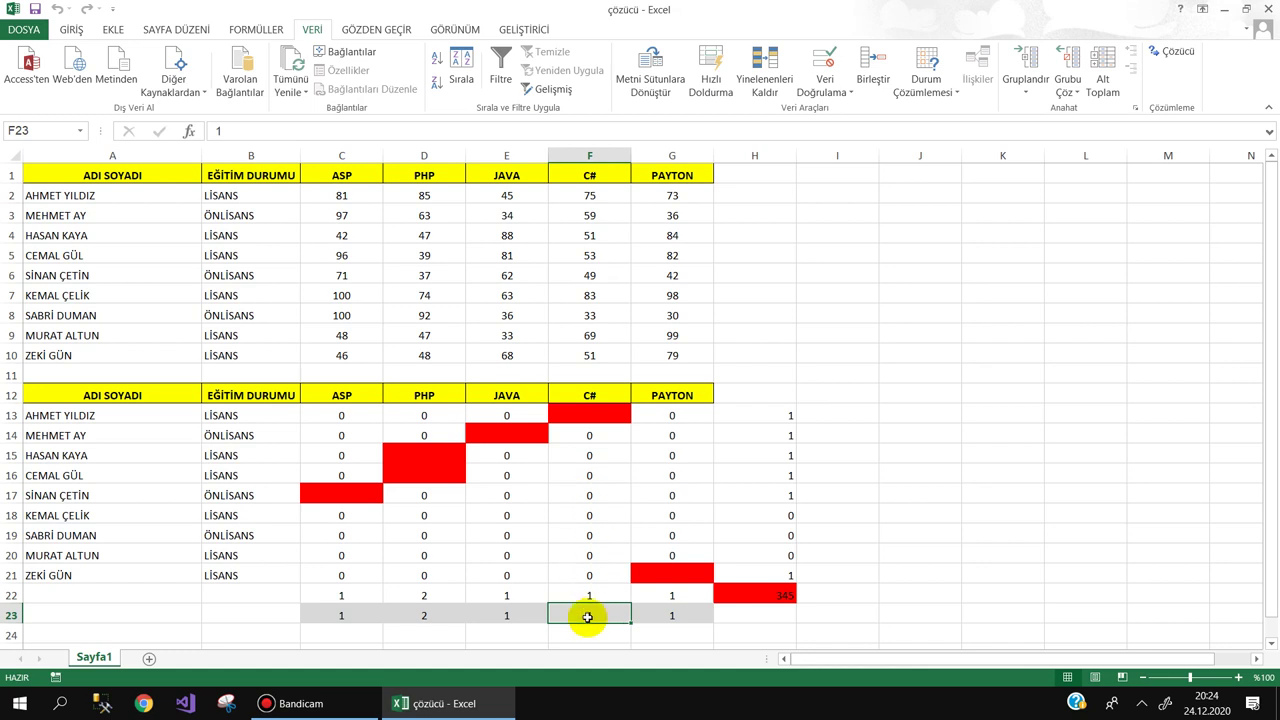
Set the C# capacity in F23 to 3
type("3")
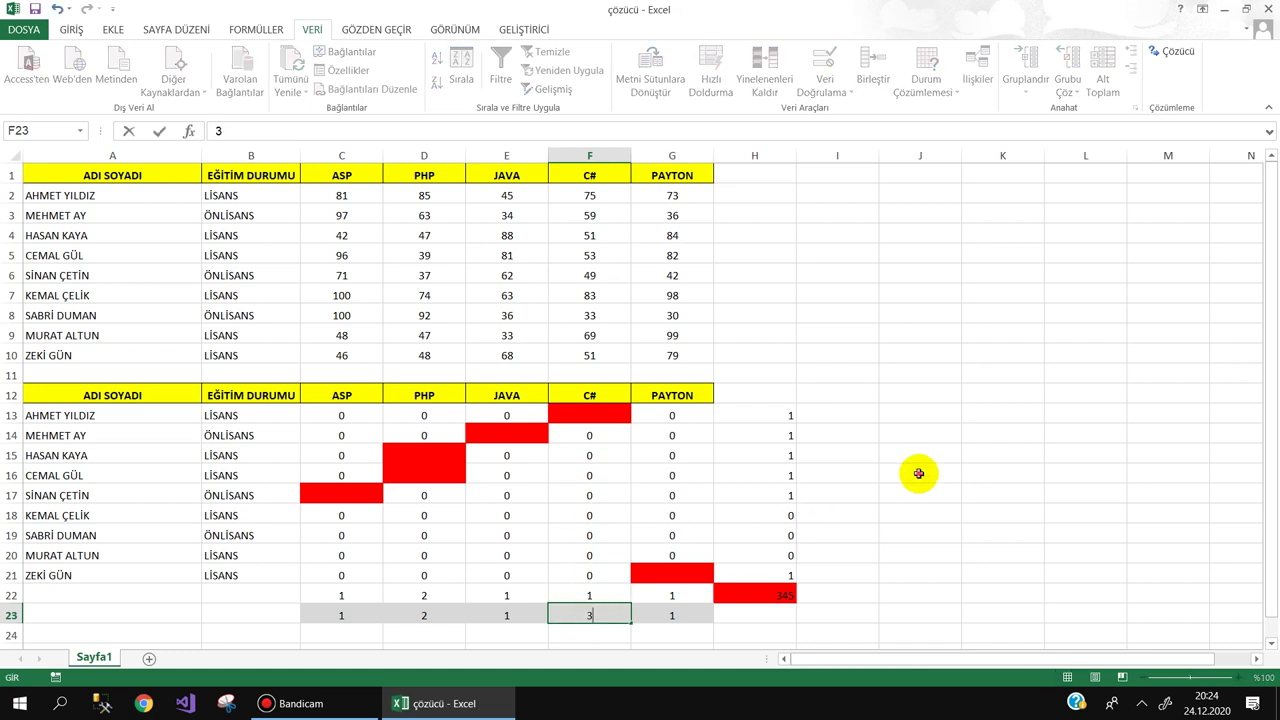
left_click(914, 474)
left_click(753, 600)
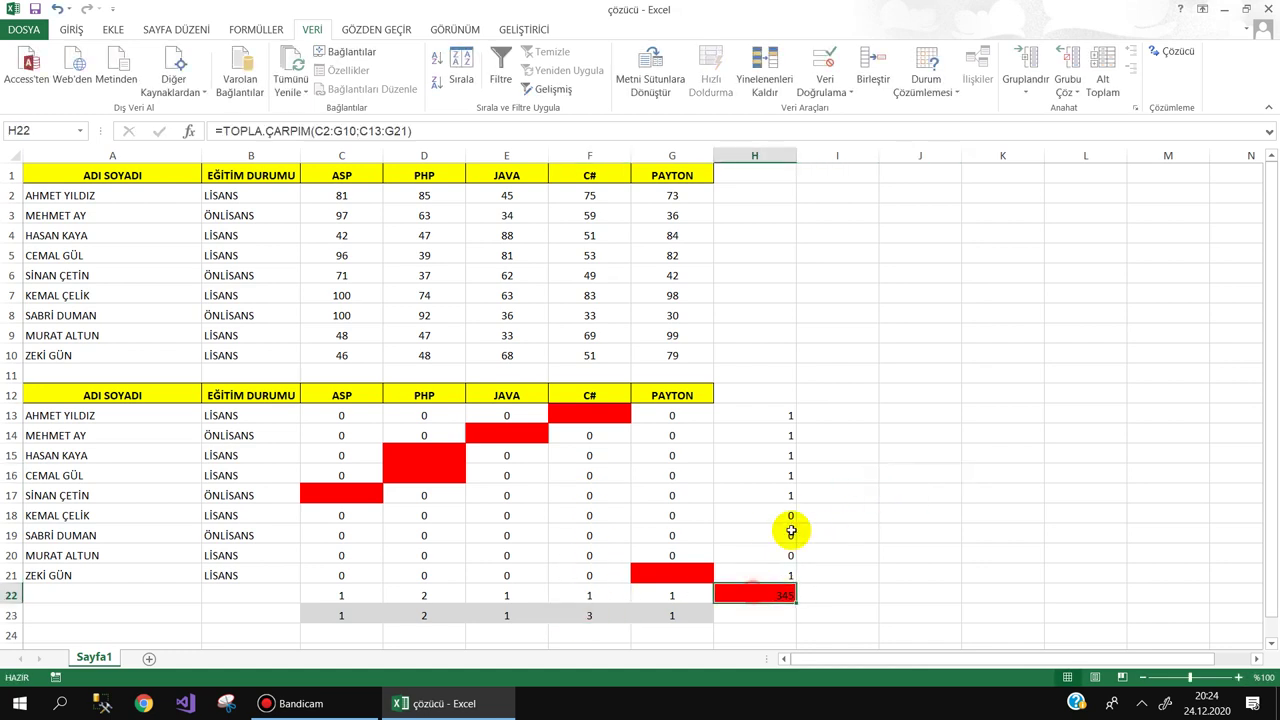
Delete the $E$22:$G$22 = 1 constraint from Solver
left_click(1170, 50)
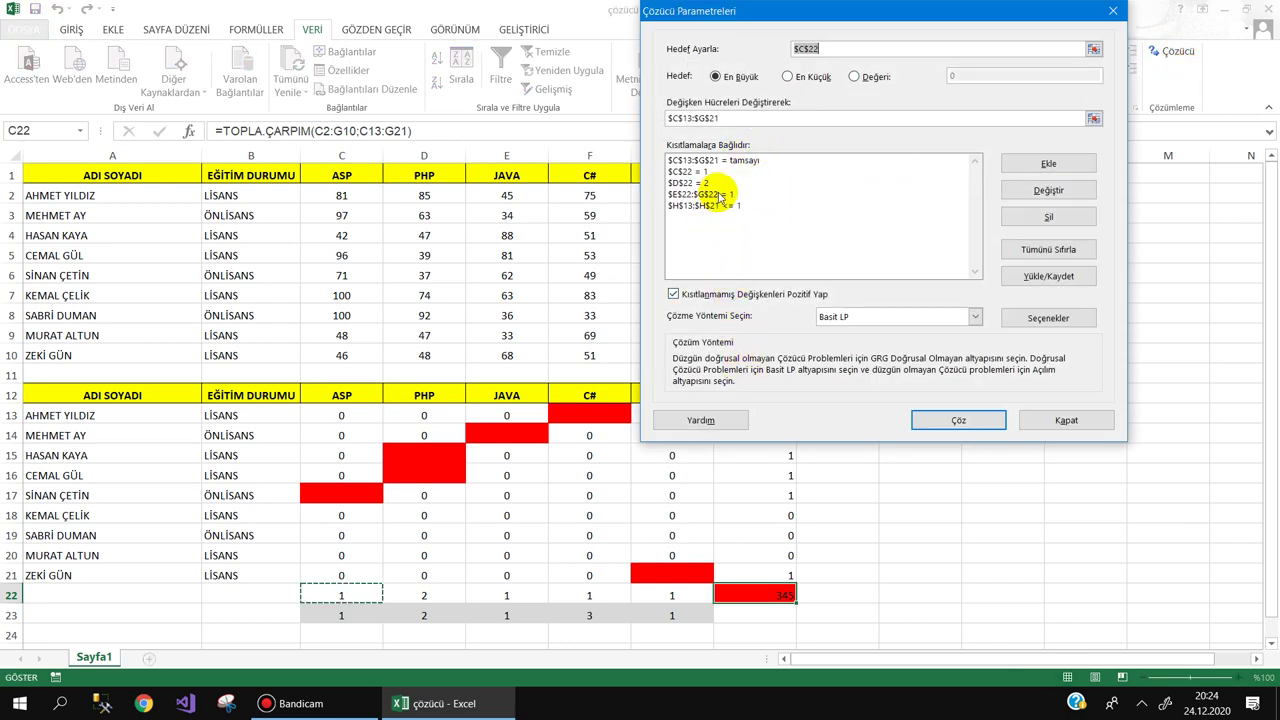
left_click(724, 195)
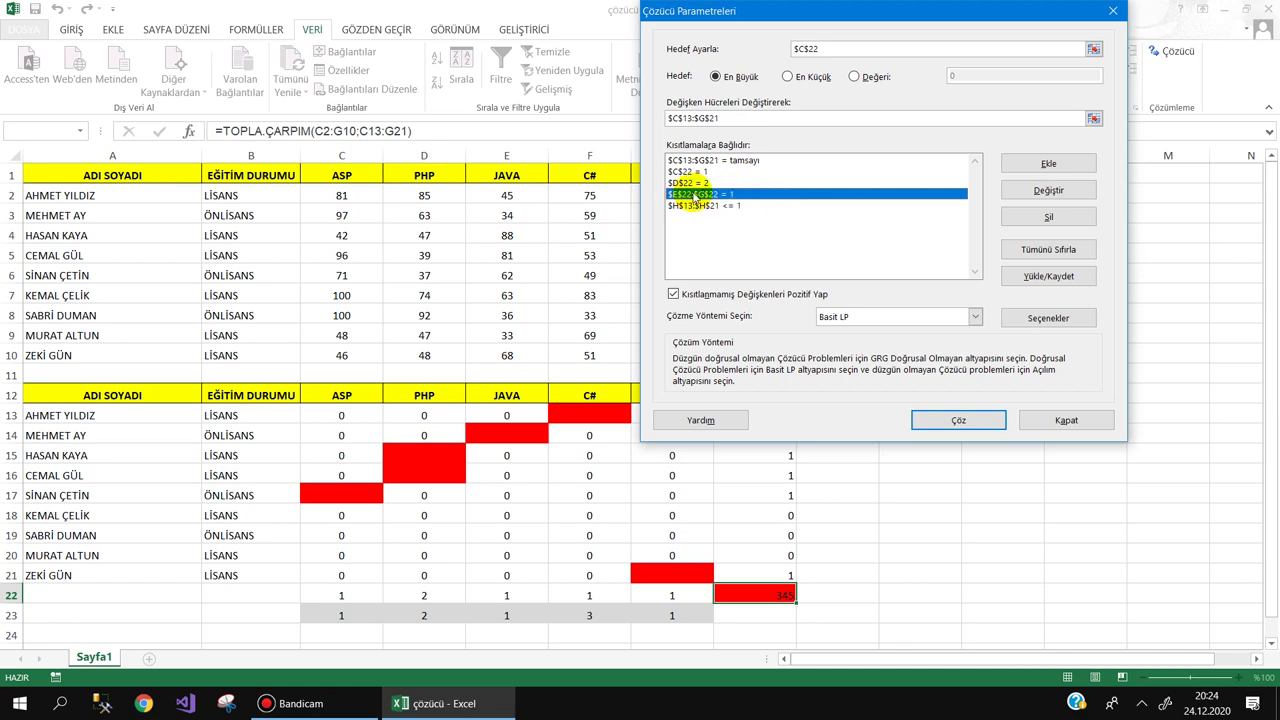
left_click(1046, 216)
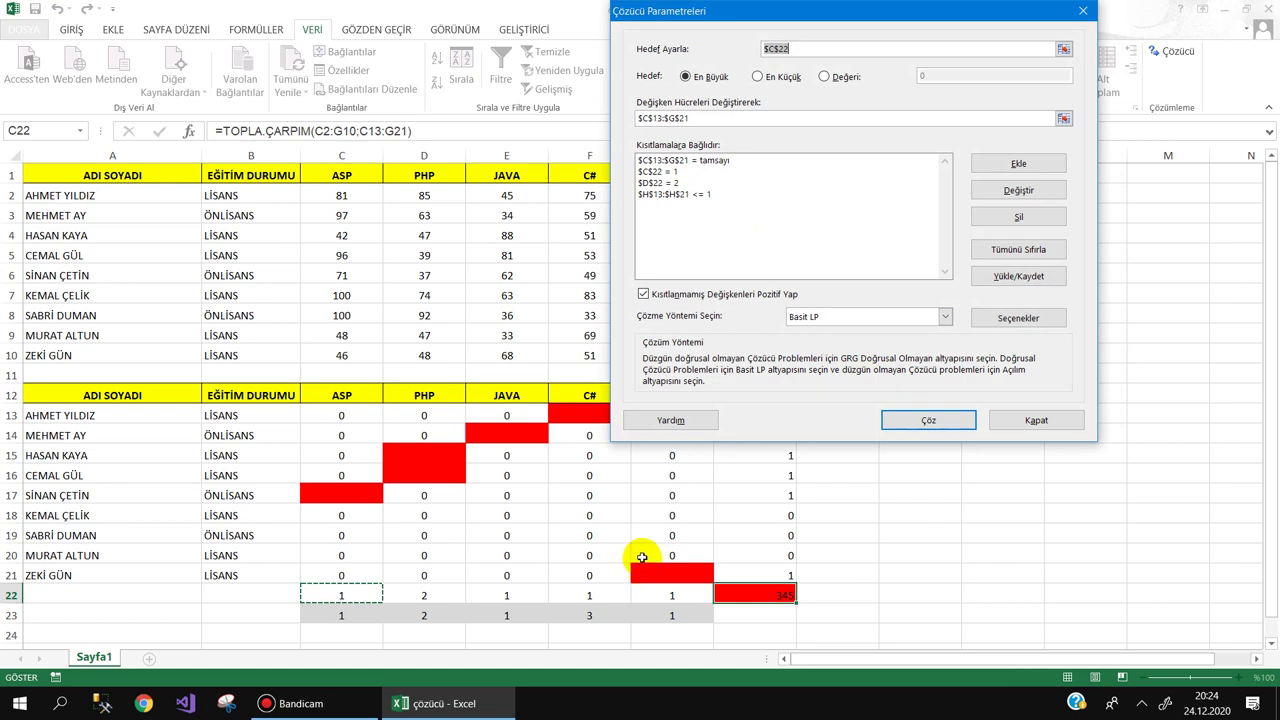
left_click(1016, 422)
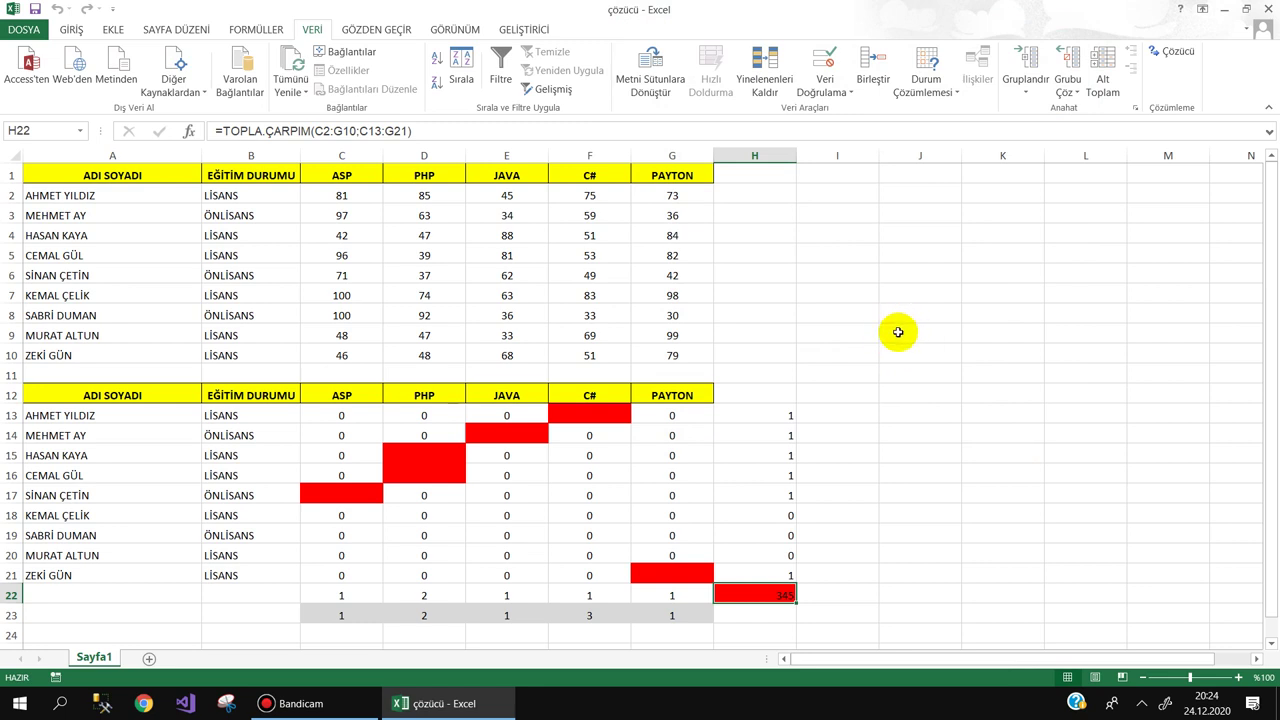
Clear all values from the assignment grid C13:G21
left_click_drag(339, 418, 651, 585)
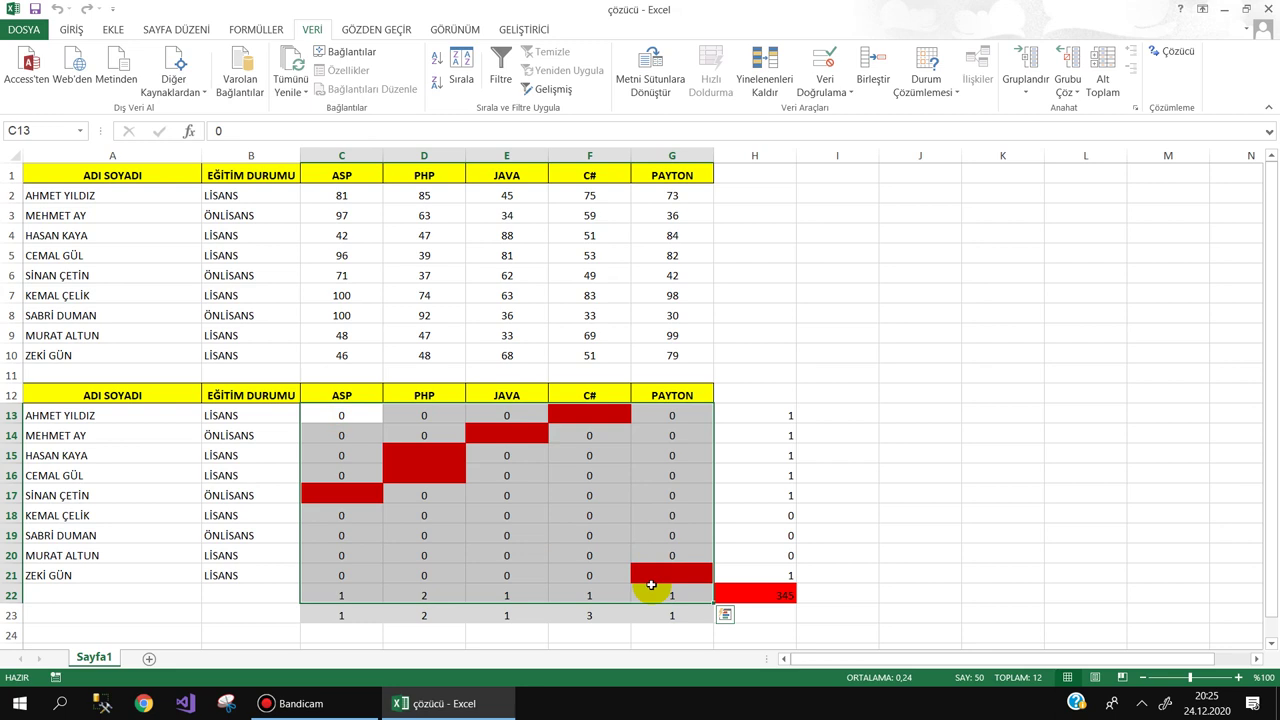
key("Delete")
left_click(783, 596)
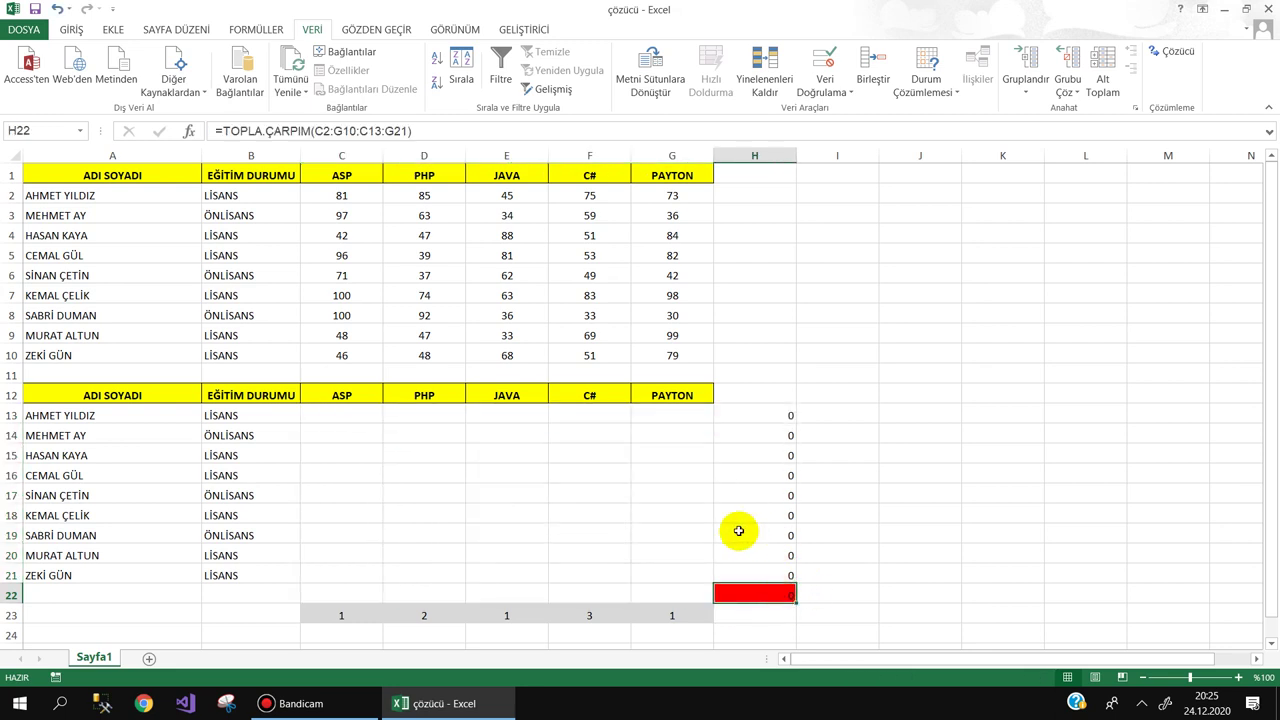
Delete row 23 with its capacity values 1, 2, 1, 3, 1
left_click_drag(329, 615, 683, 616)
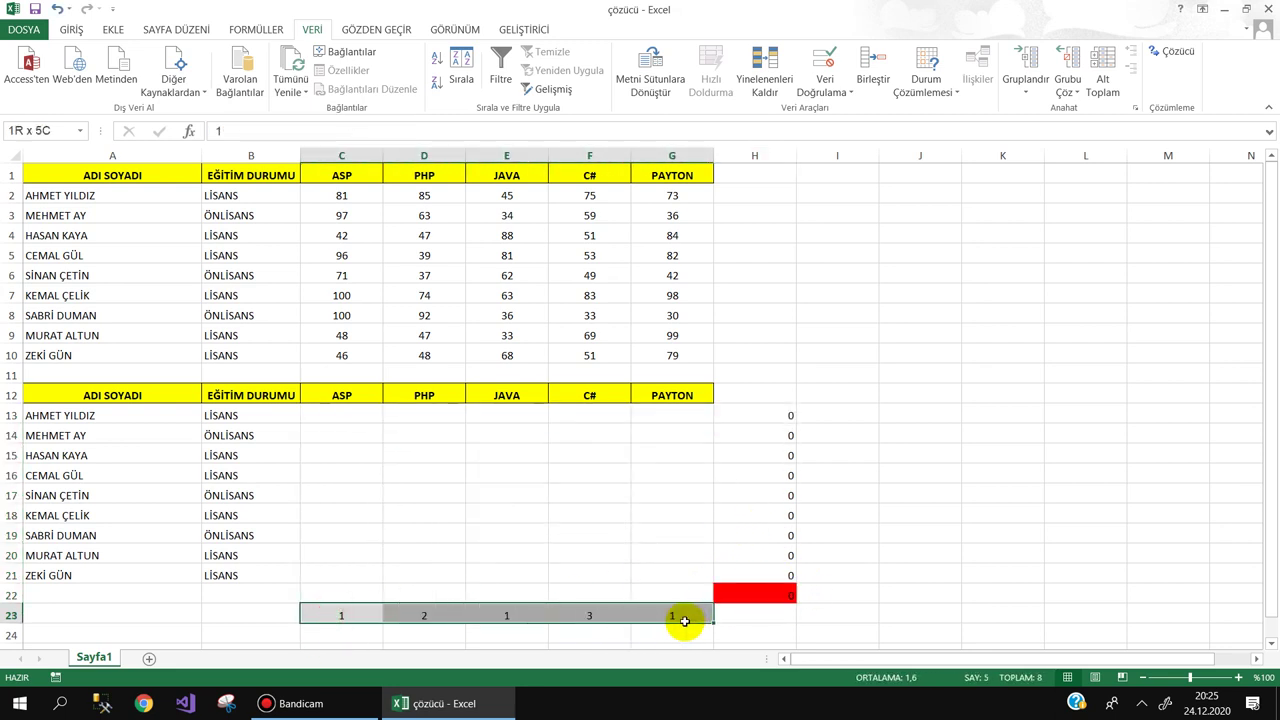
right_click(11, 615)
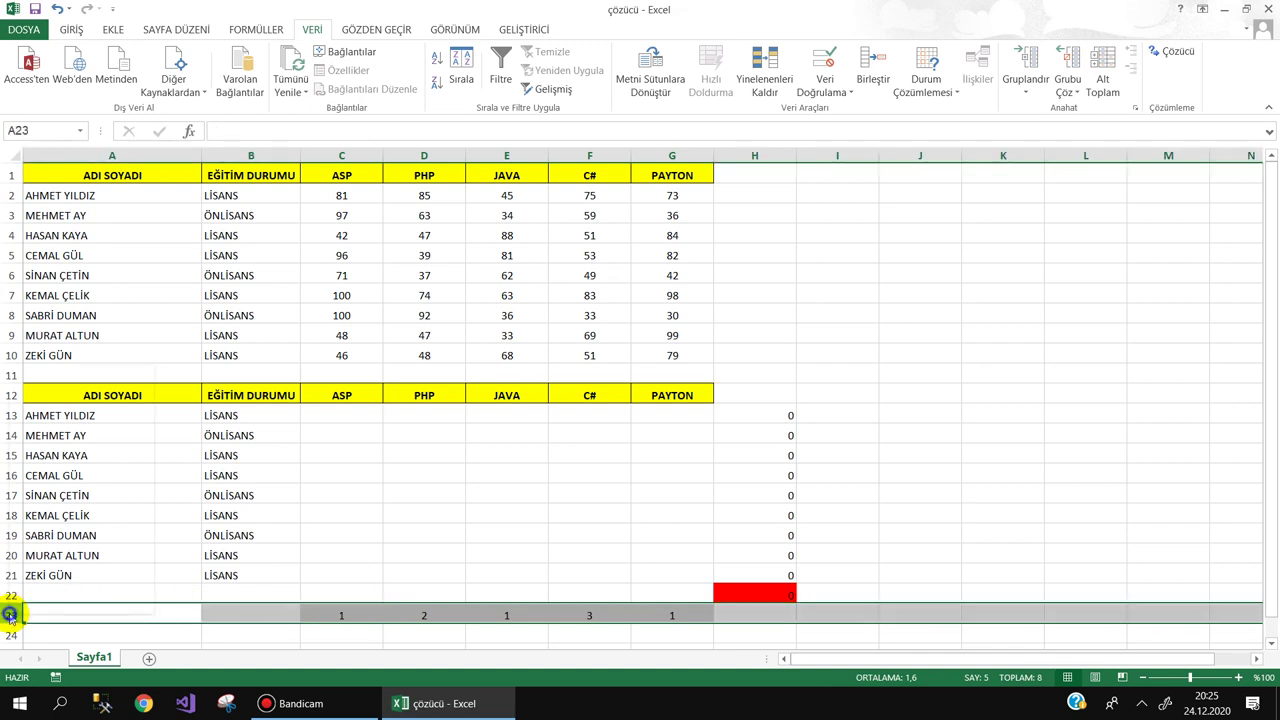
left_click(60, 505)
left_click(437, 475)
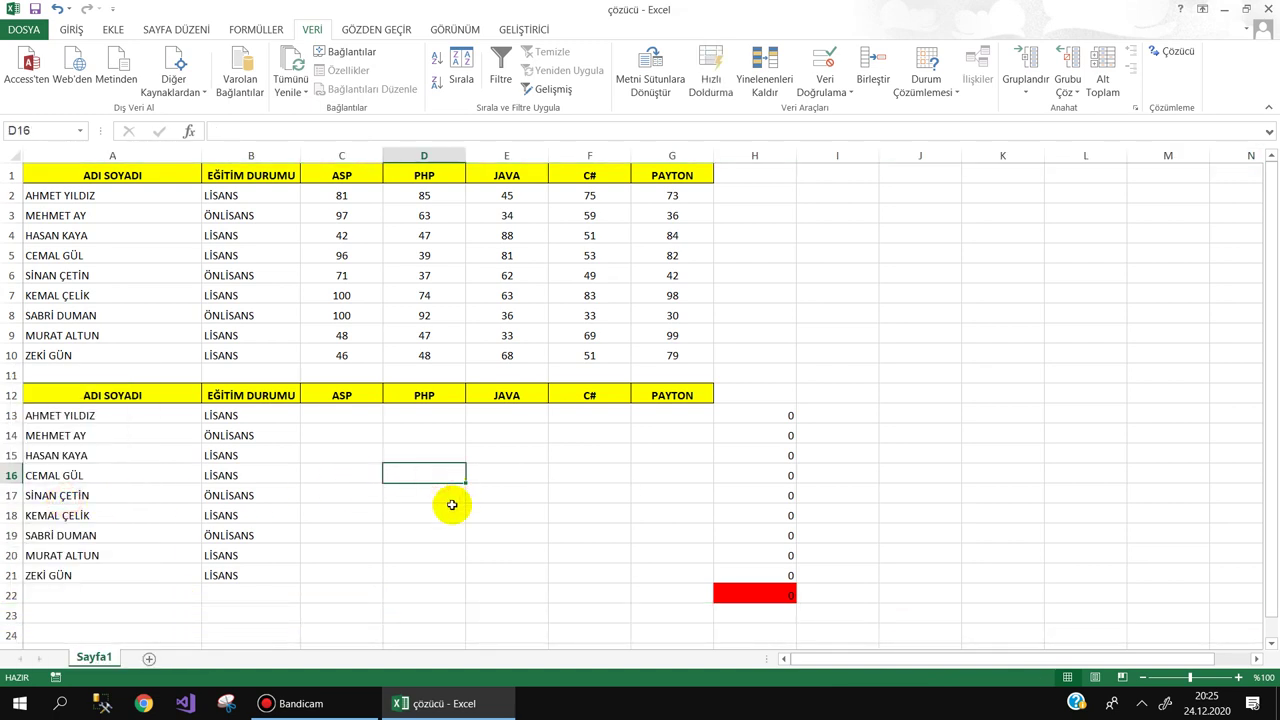
left_click(334, 592)
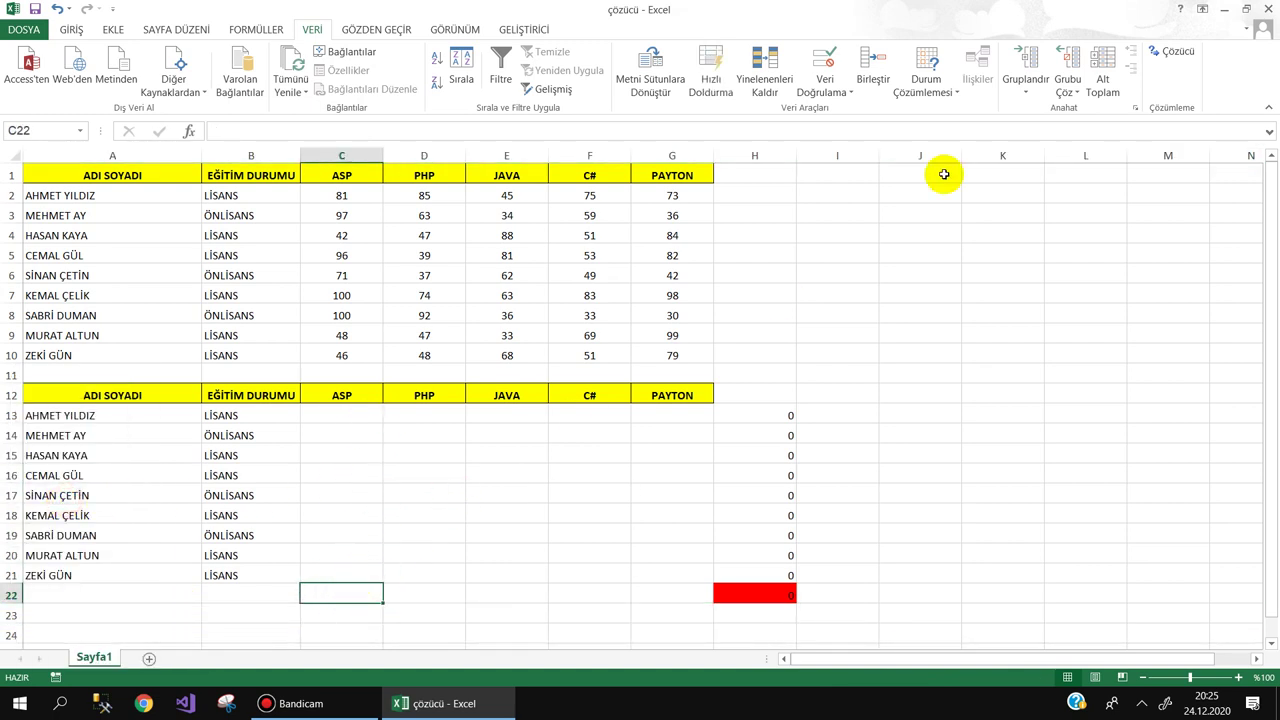
AutoSum C13:C21 into C22 and fill the column totals across to G22
left_click(74, 32)
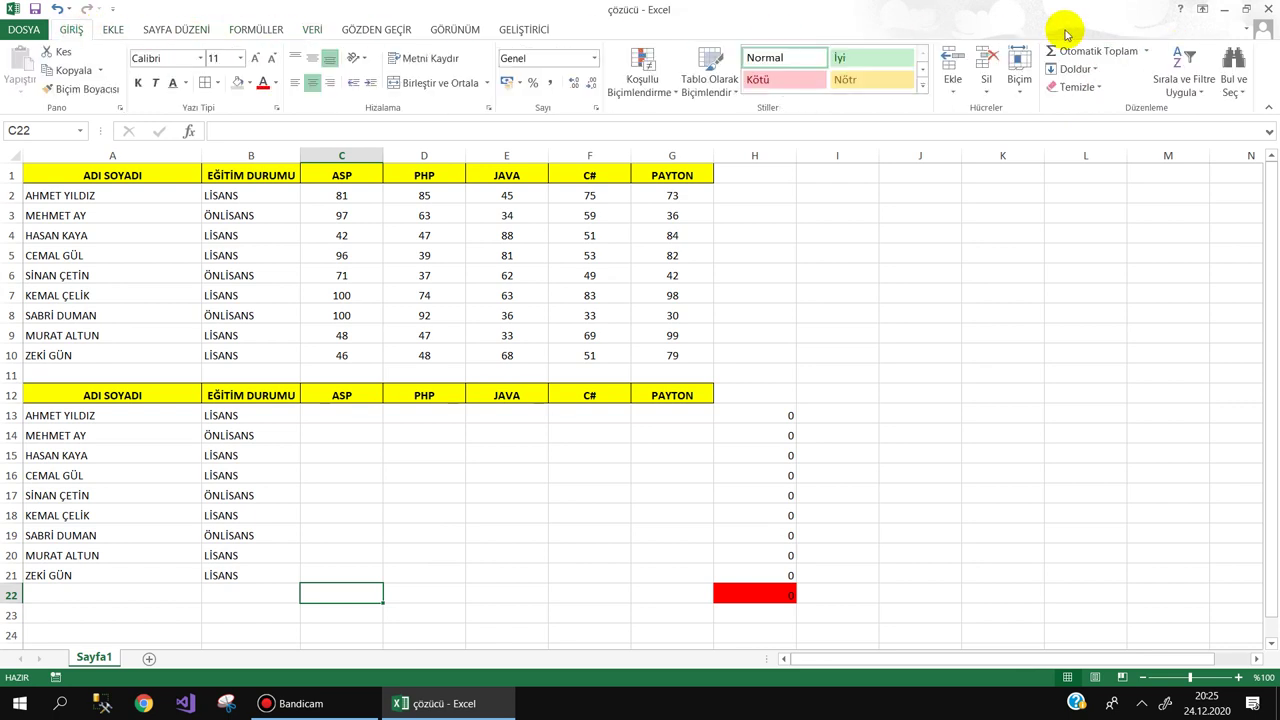
left_click(1098, 51)
left_click_drag(342, 413, 345, 577)
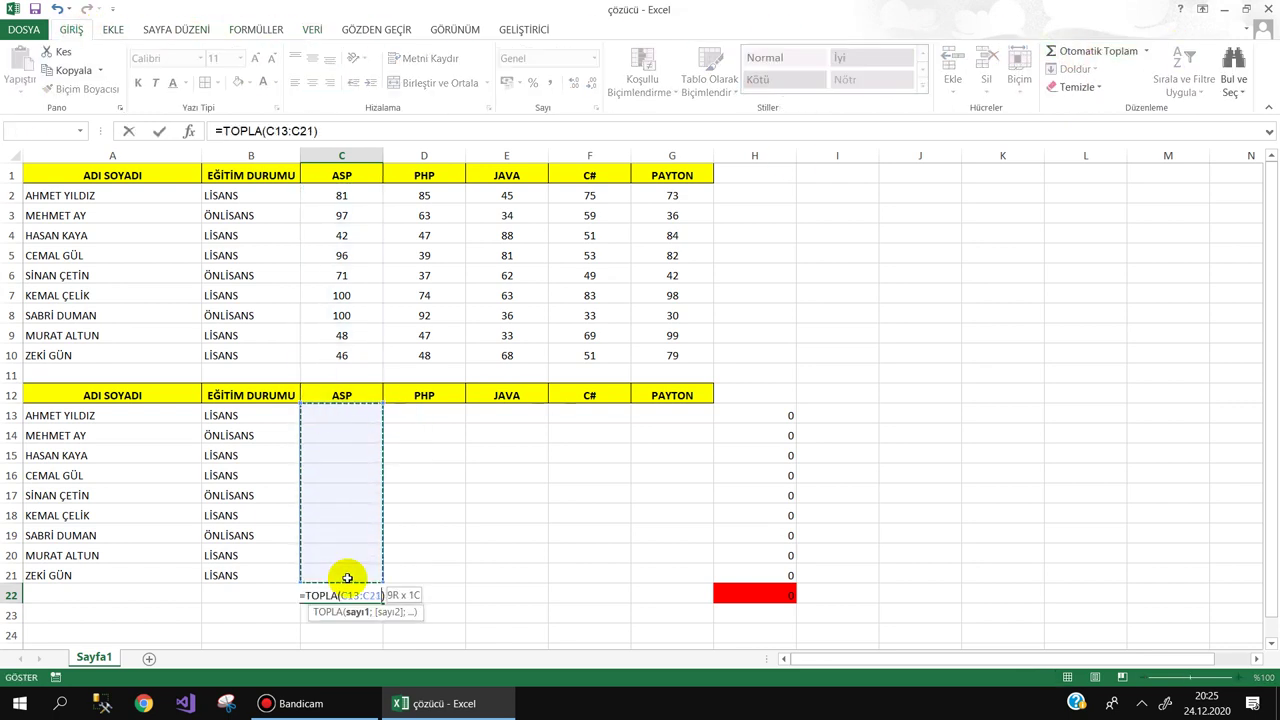
key("Return")
left_click(353, 596)
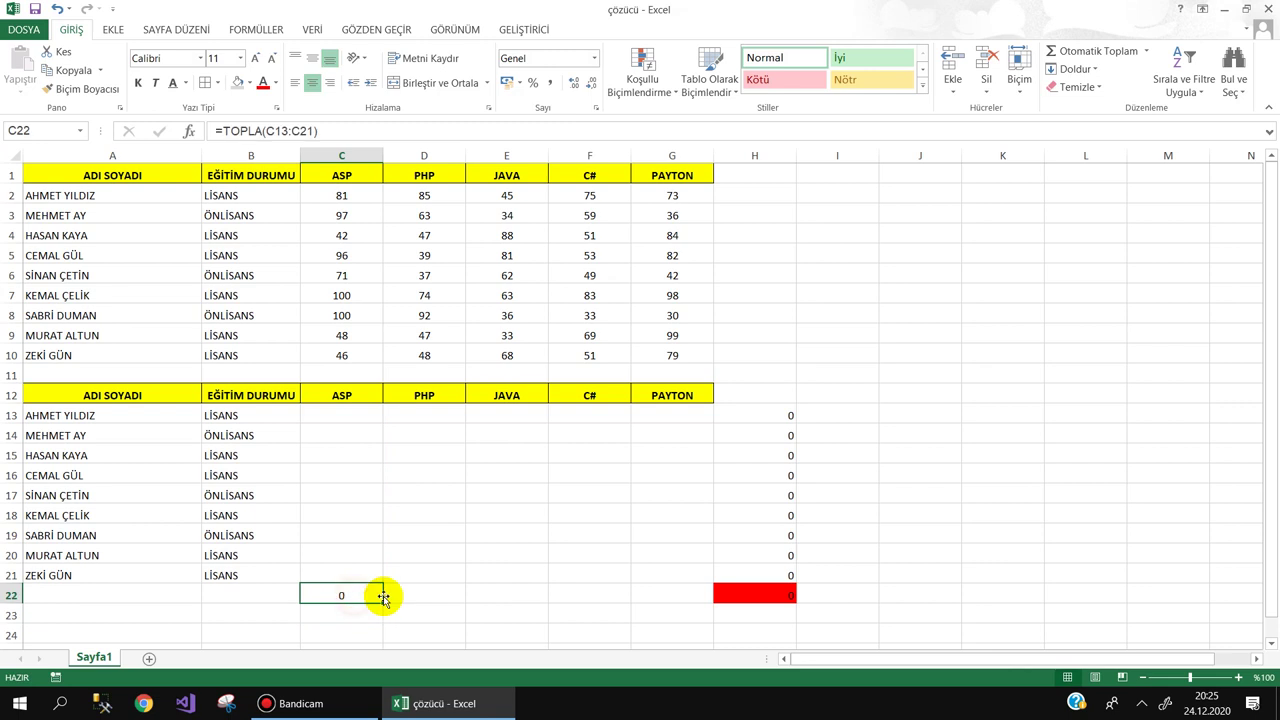
left_click_drag(383, 600, 680, 596)
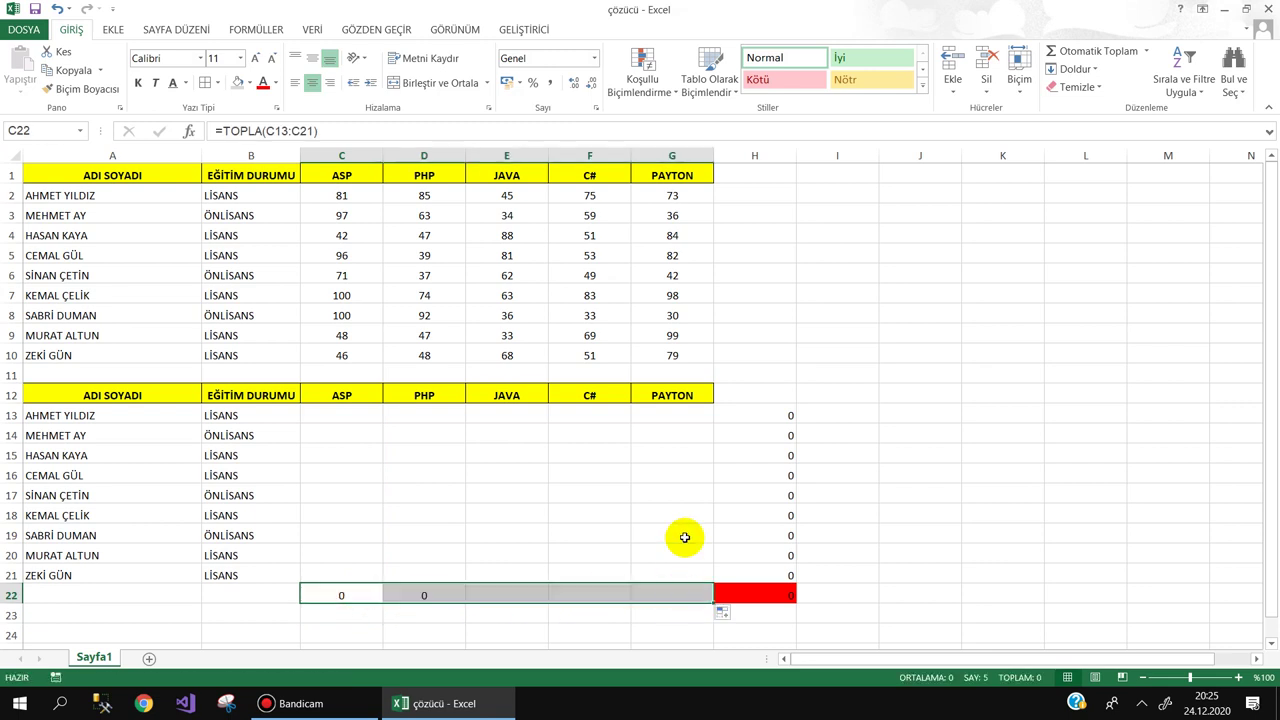
AutoSum C13:G13 into H13 and fill the row totals down to H21
left_click(774, 417)
left_click(1095, 50)
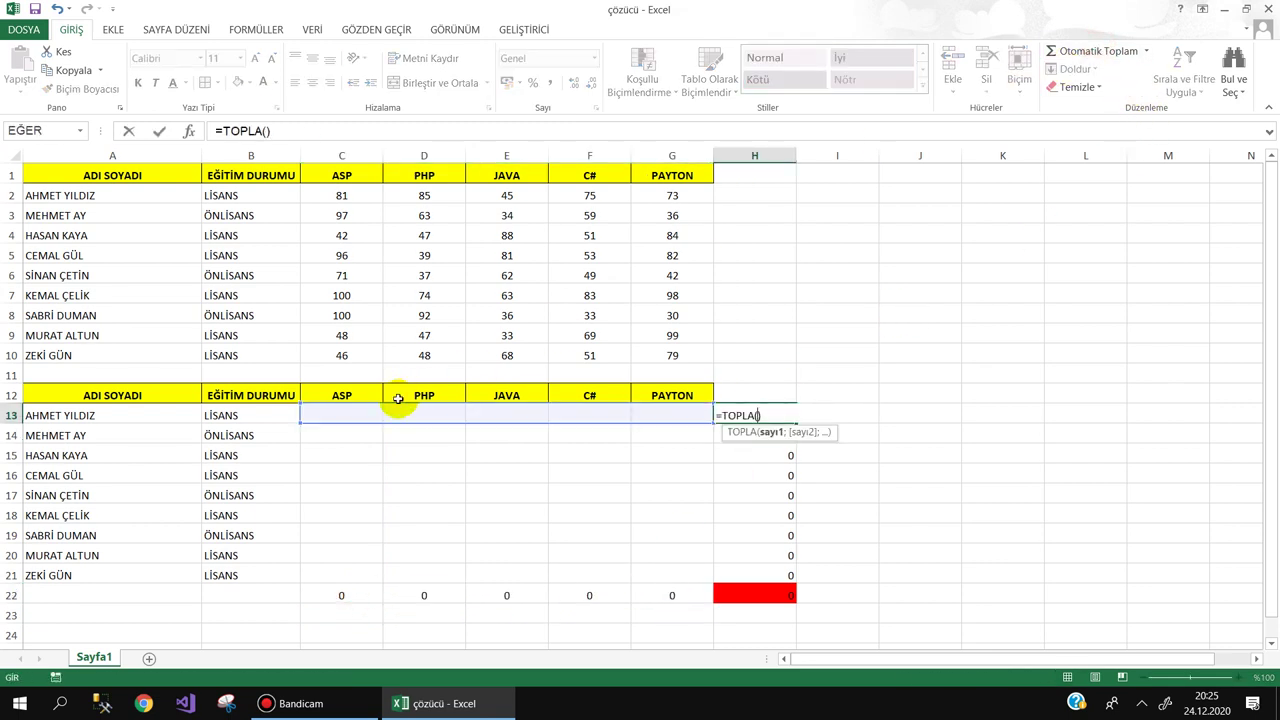
left_click_drag(327, 415, 672, 420)
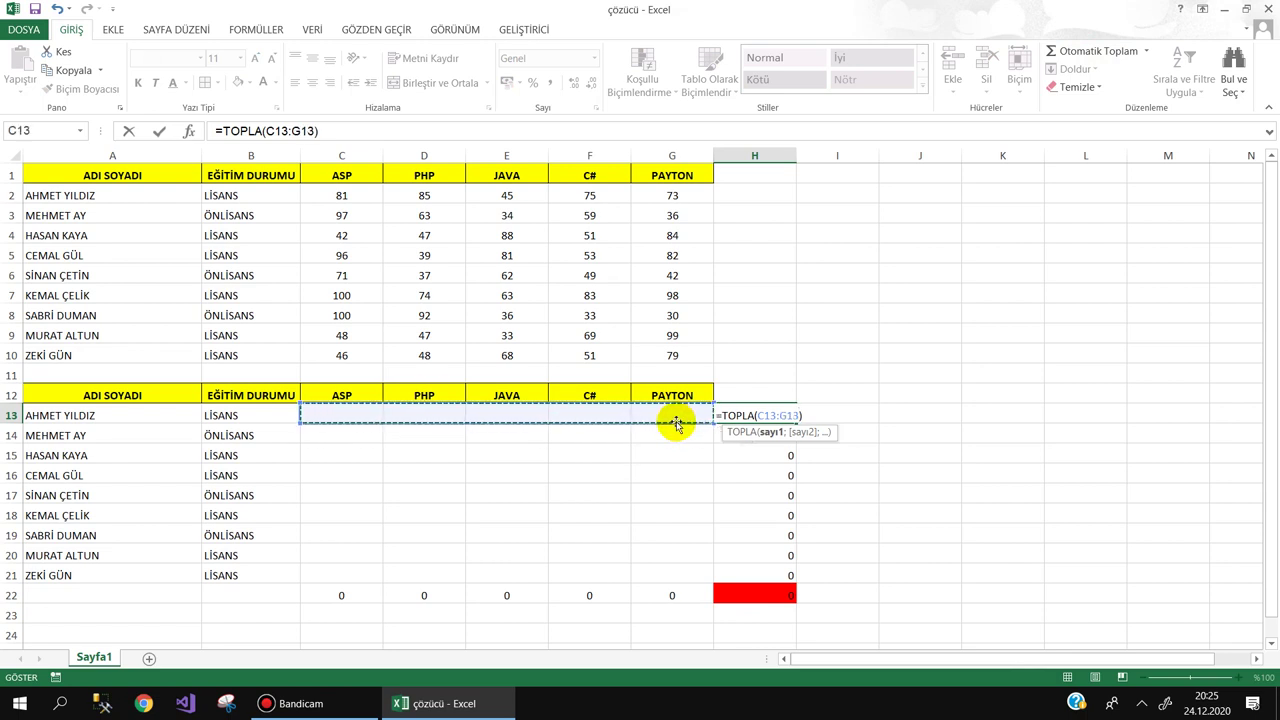
key("Return")
left_click(768, 417)
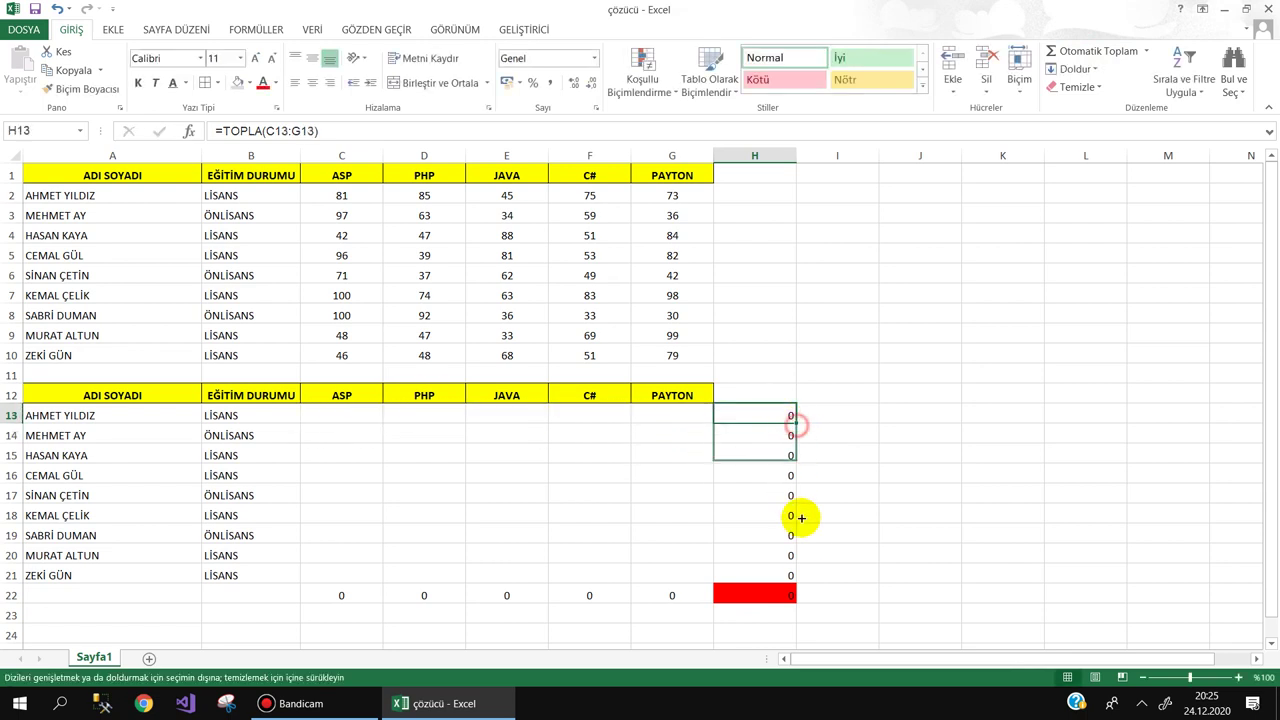
left_click_drag(797, 425, 797, 583)
left_click(728, 597)
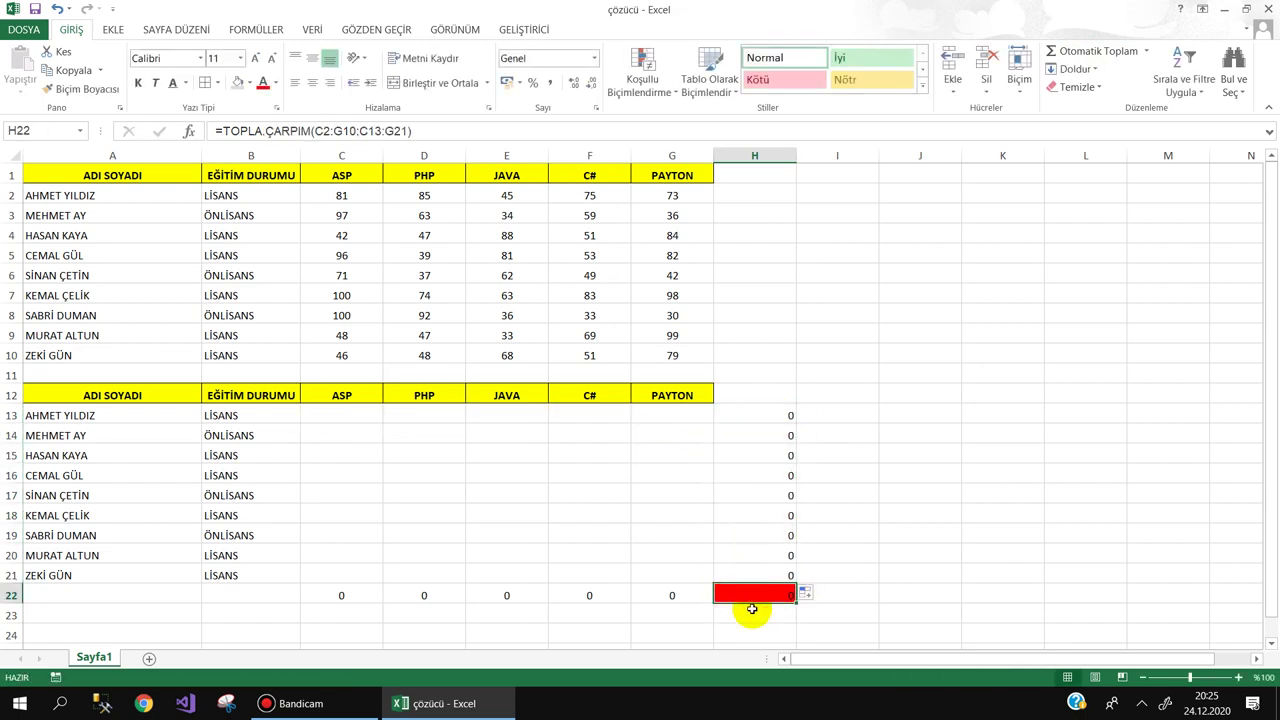
Begin a manual formula =C13*C2+D13*D2+ in H22, then cancel it
type("=")
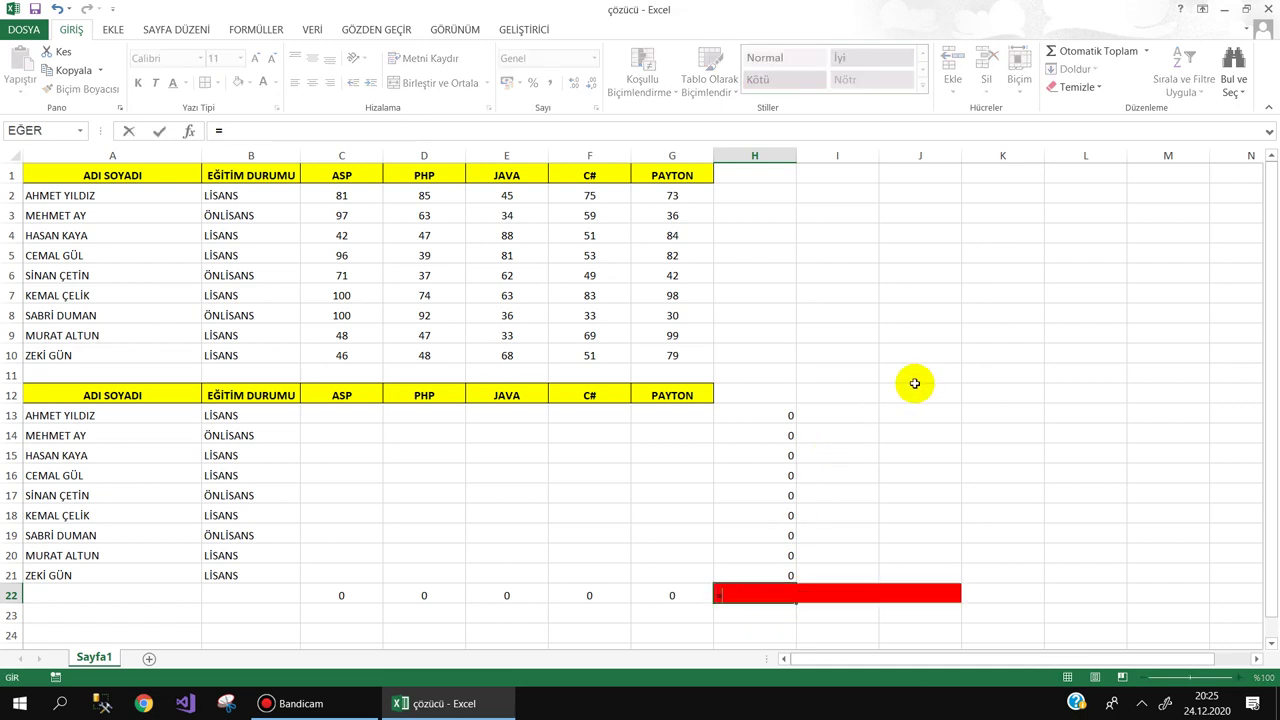
left_click(324, 410)
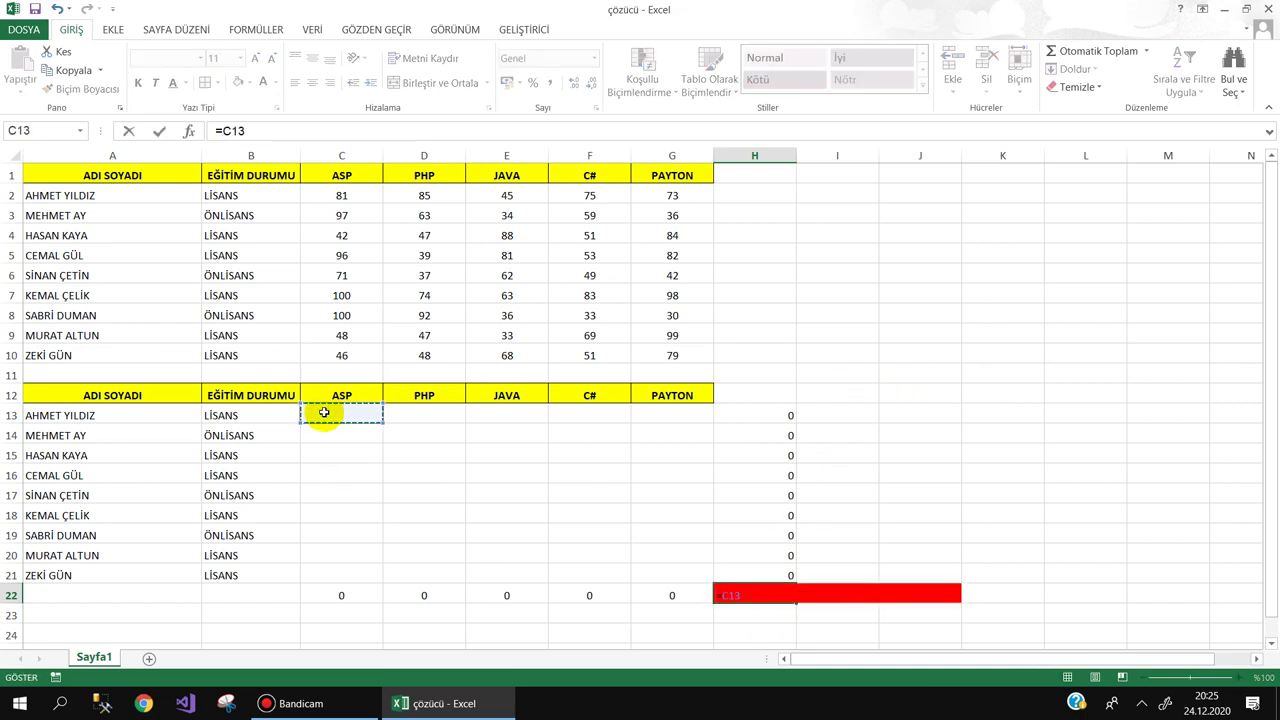
type("*")
left_click(339, 196)
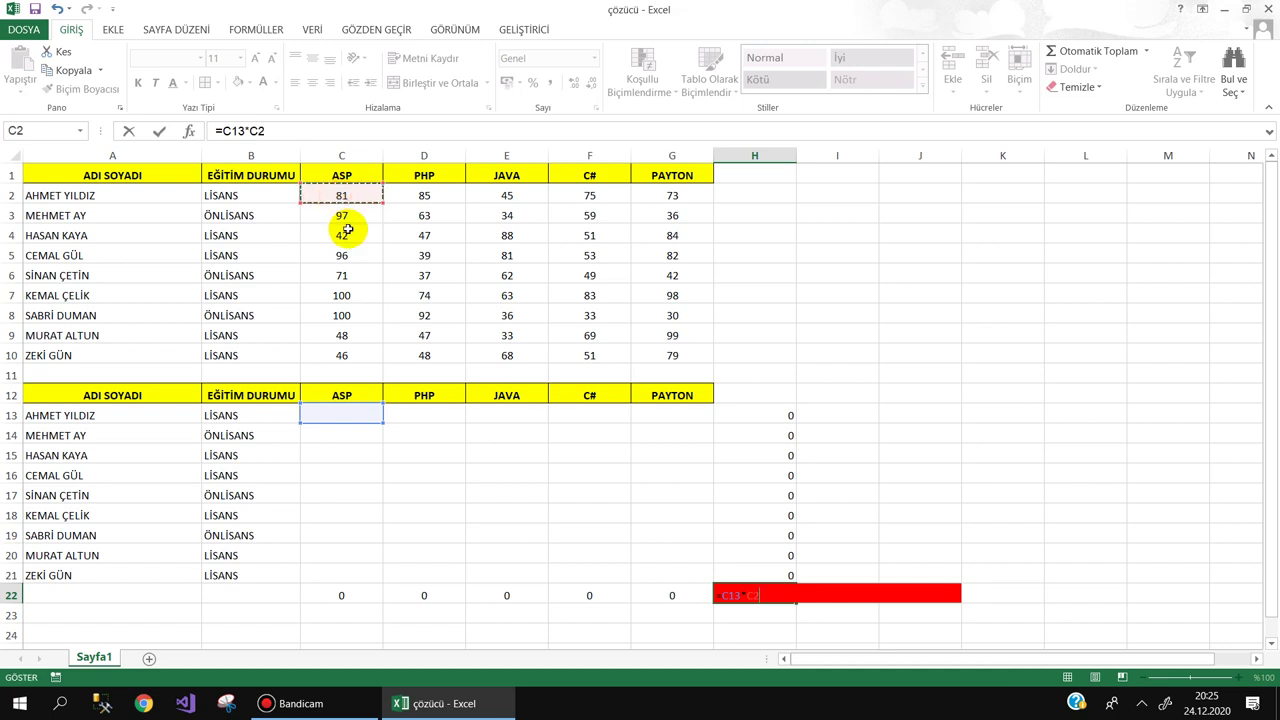
left_click(425, 419)
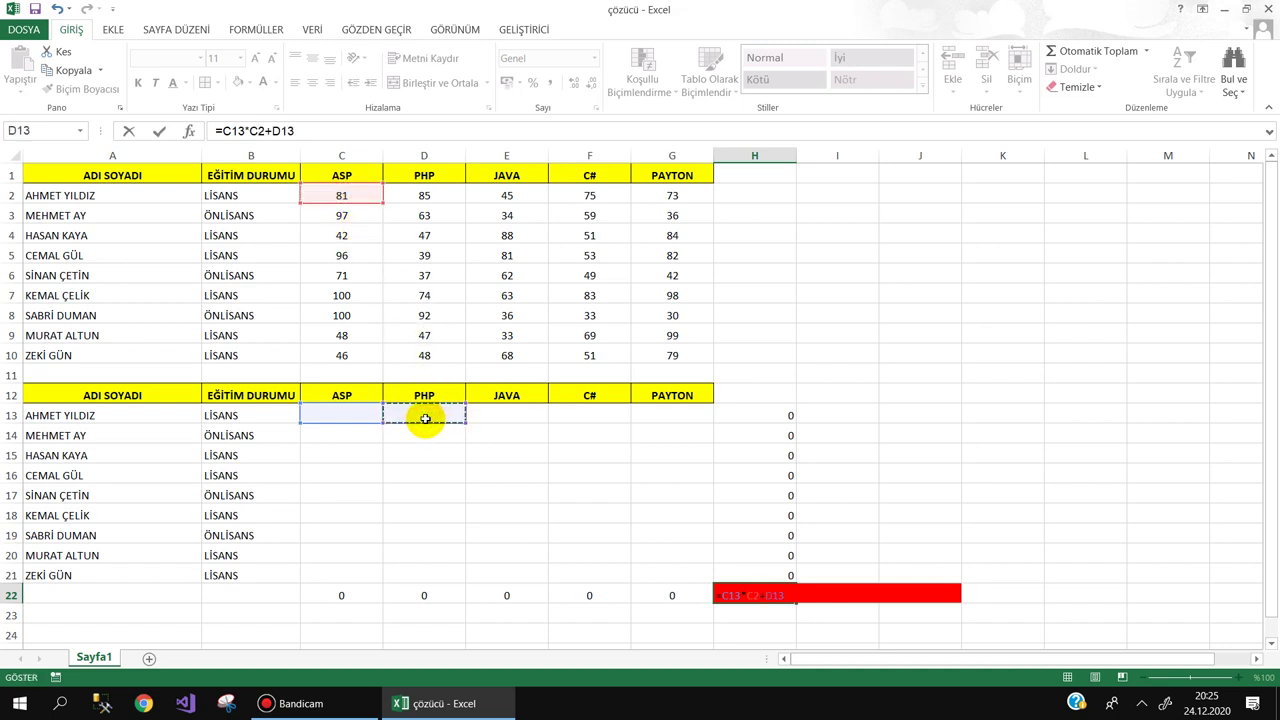
type("*")
left_click(425, 197)
type("+")
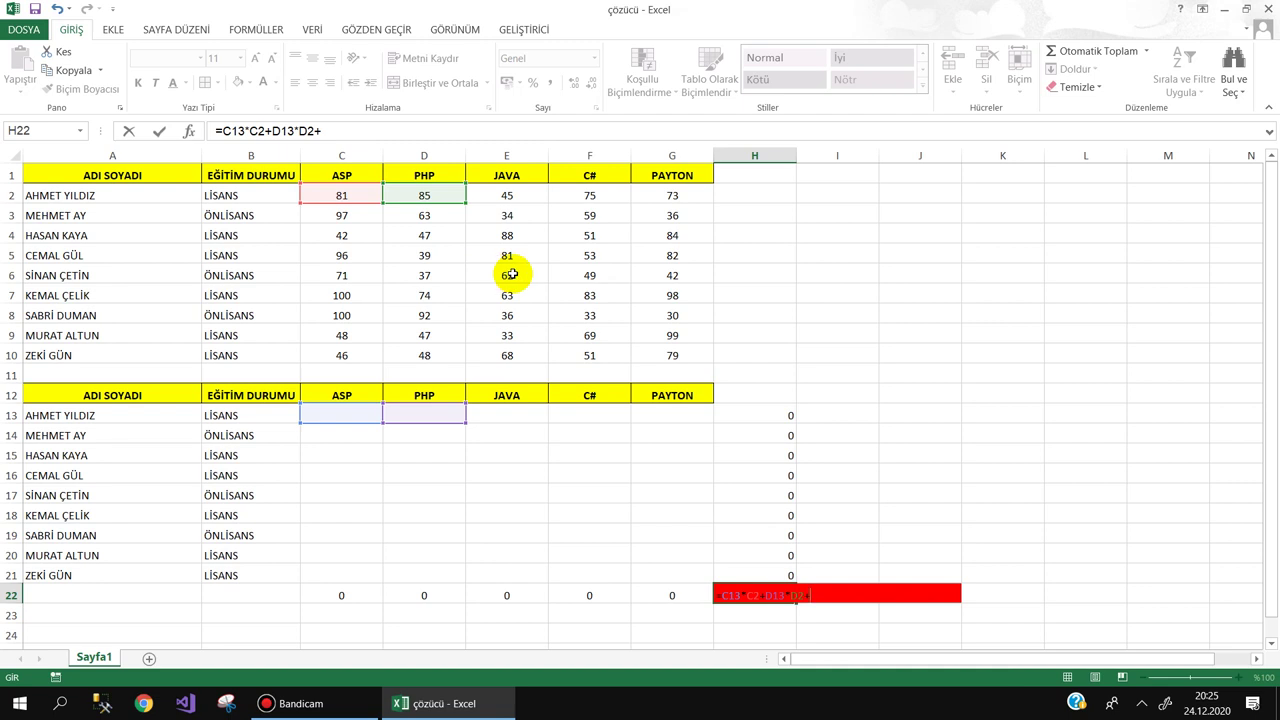
key("Escape")
Enter =TOPLA.ÇARPIM(C2:G10;C13:G21) in H22
type("=")
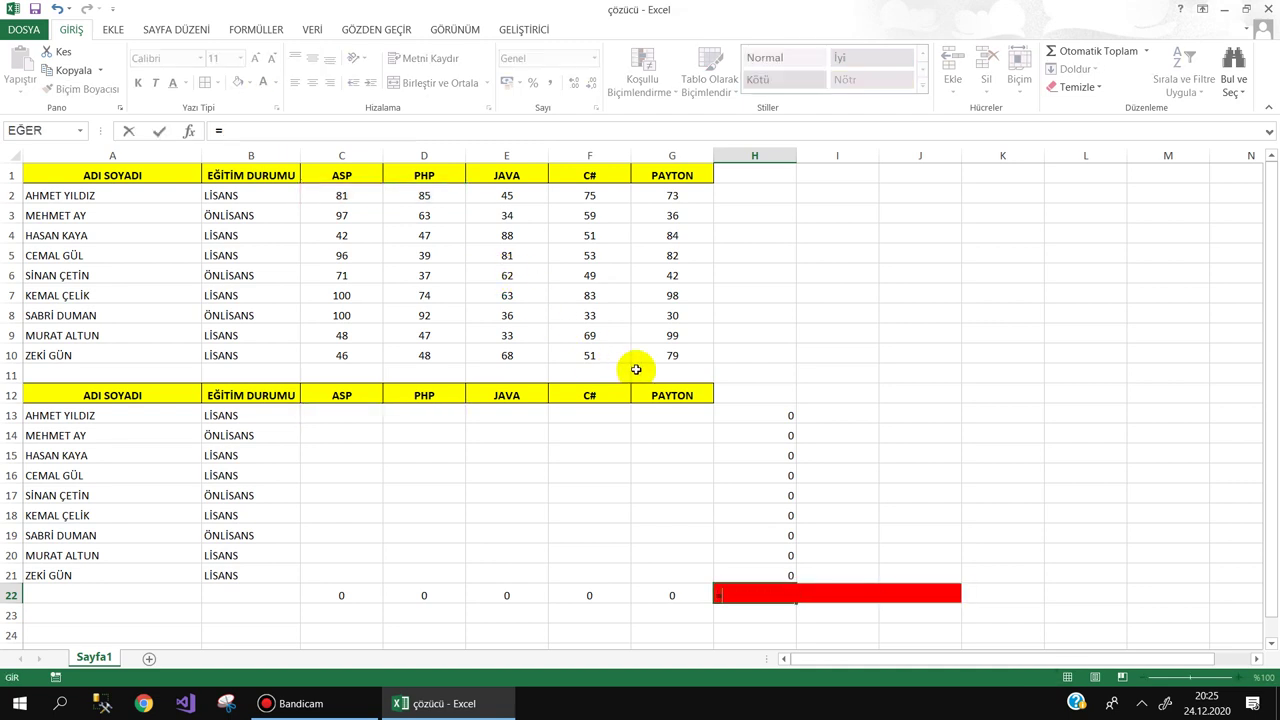
type("TOP")
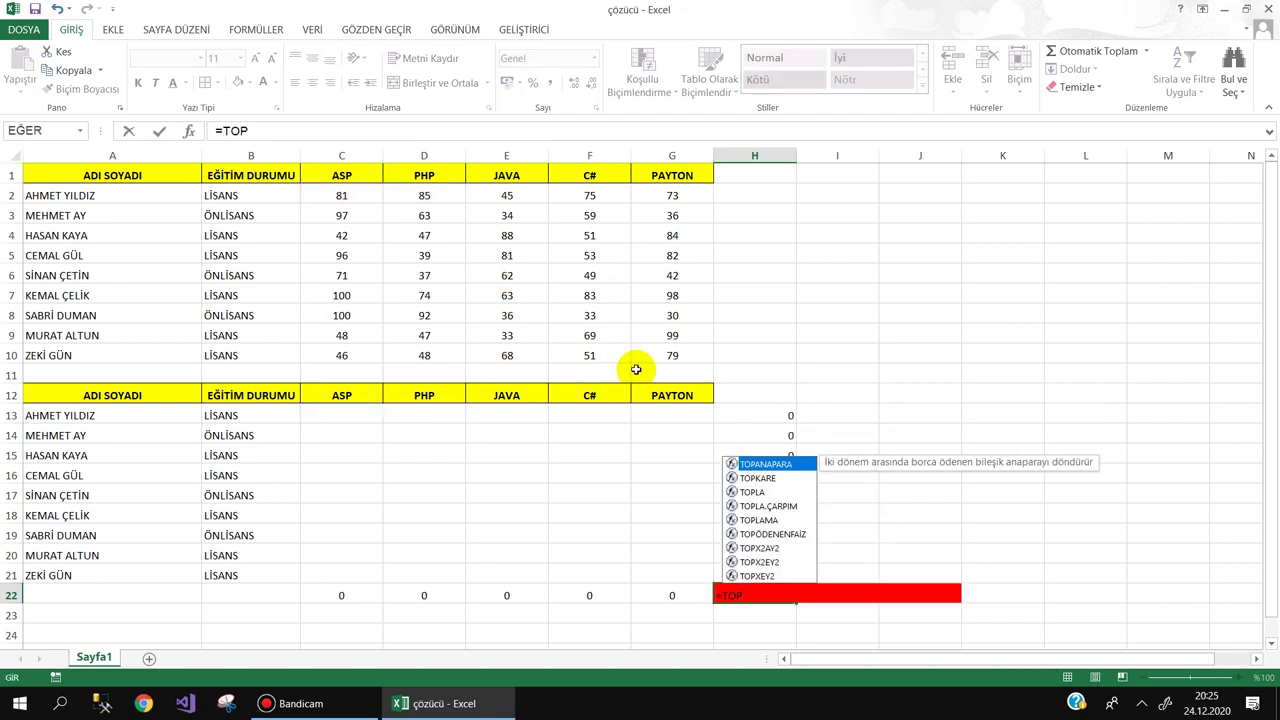
key("Down")
key("Down")
key("Down")
key("Tab")
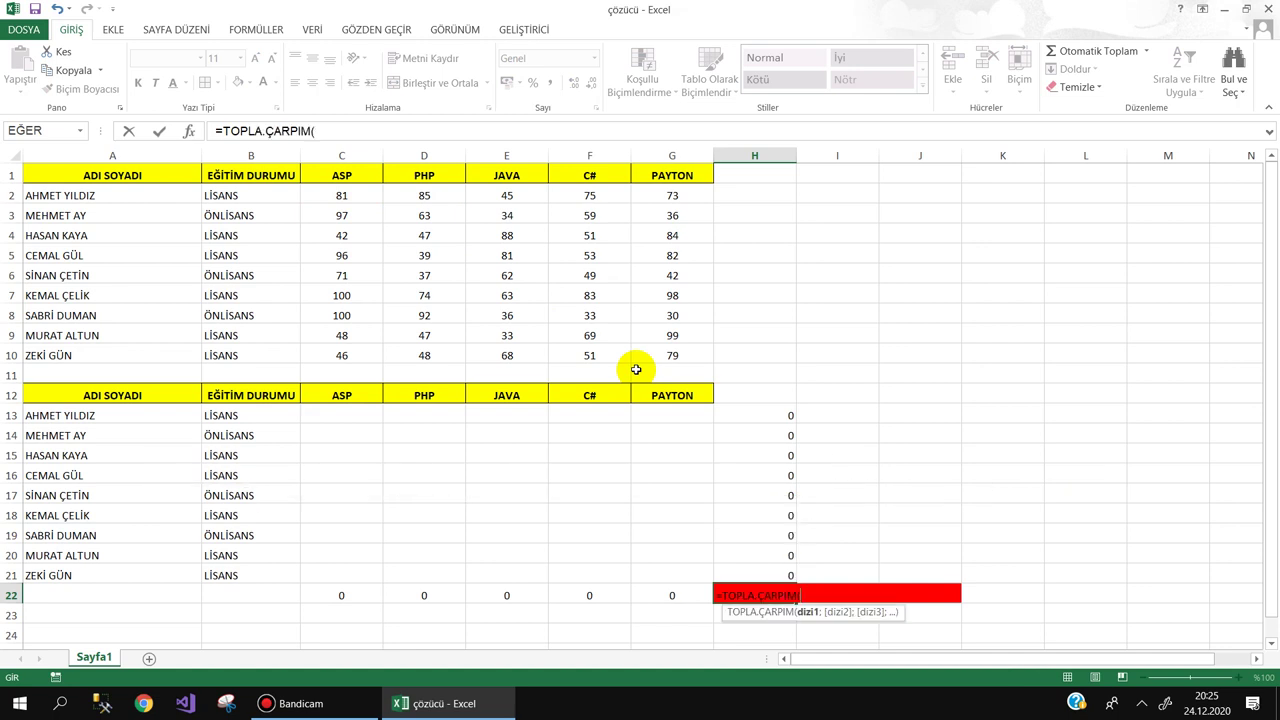
left_click_drag(341, 195, 659, 355)
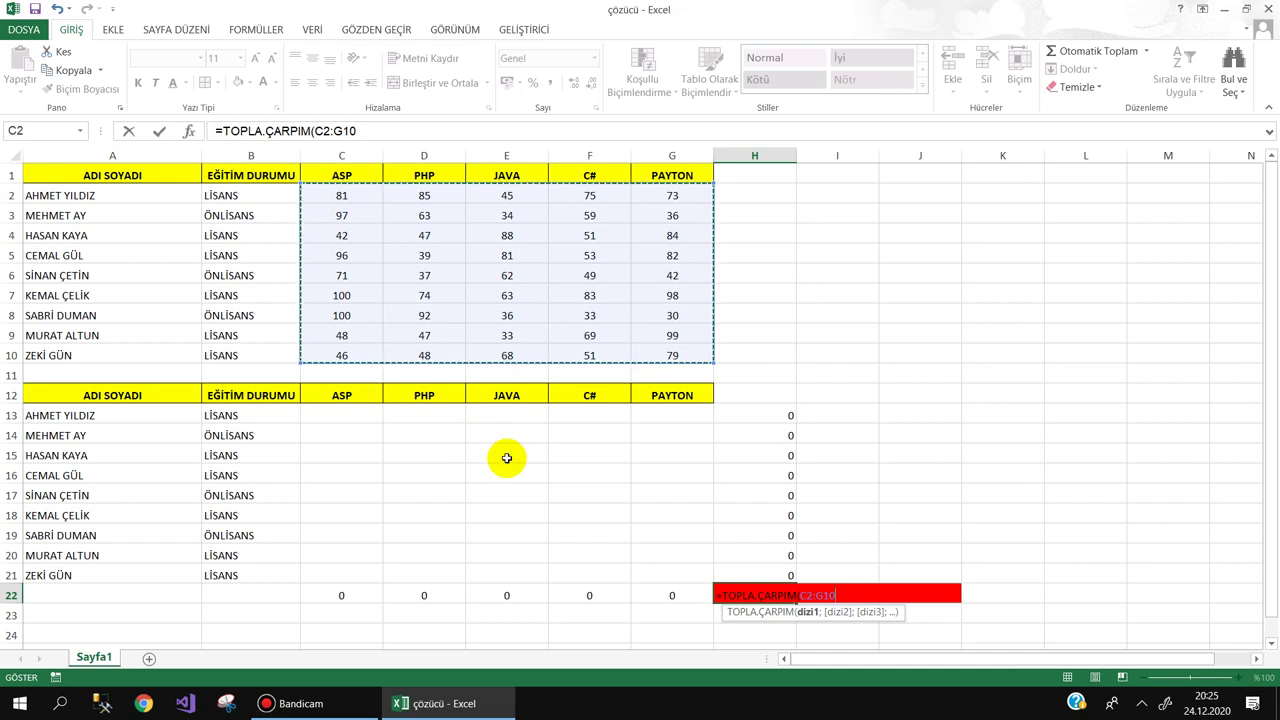
type(";")
left_click_drag(331, 415, 650, 571)
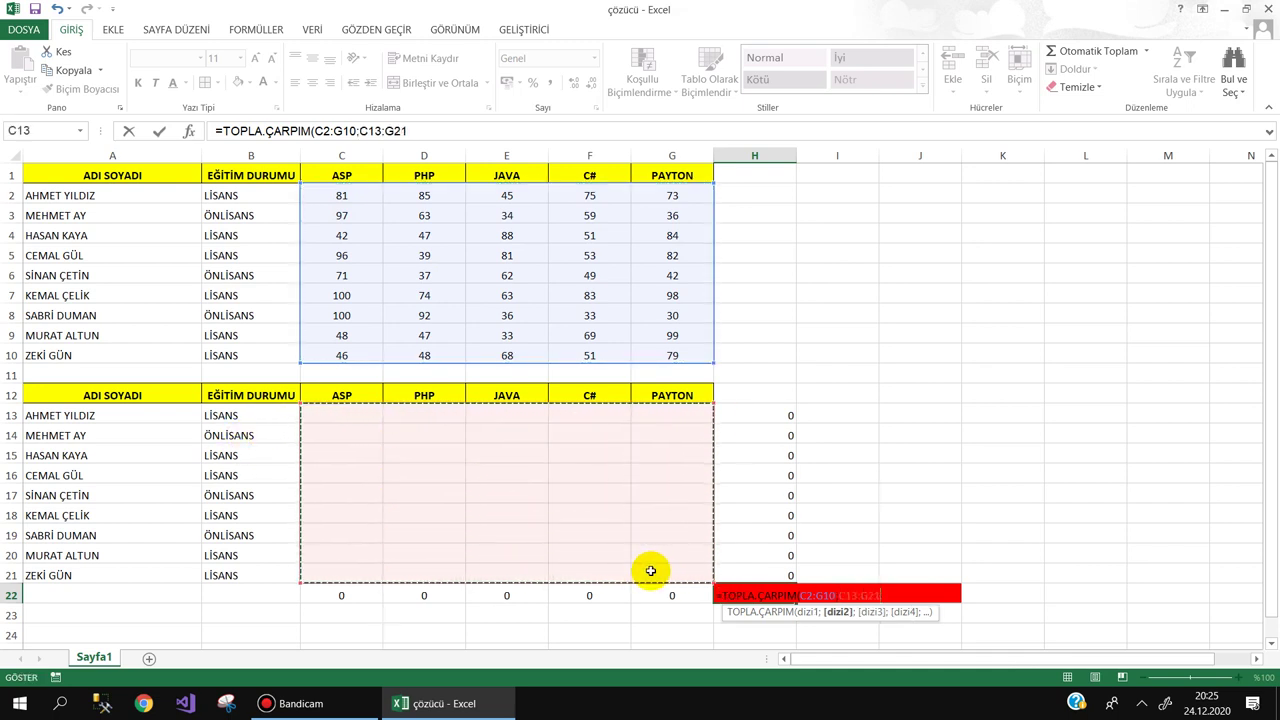
key("Return")
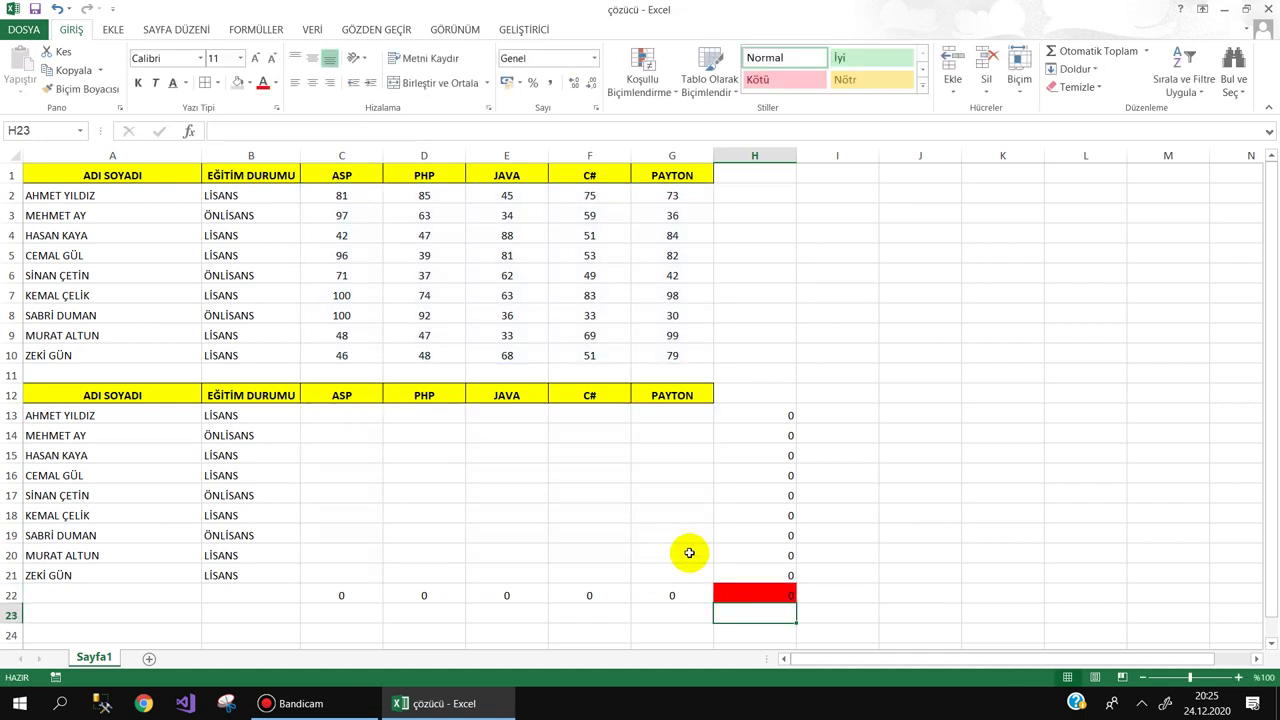
left_click(773, 594)
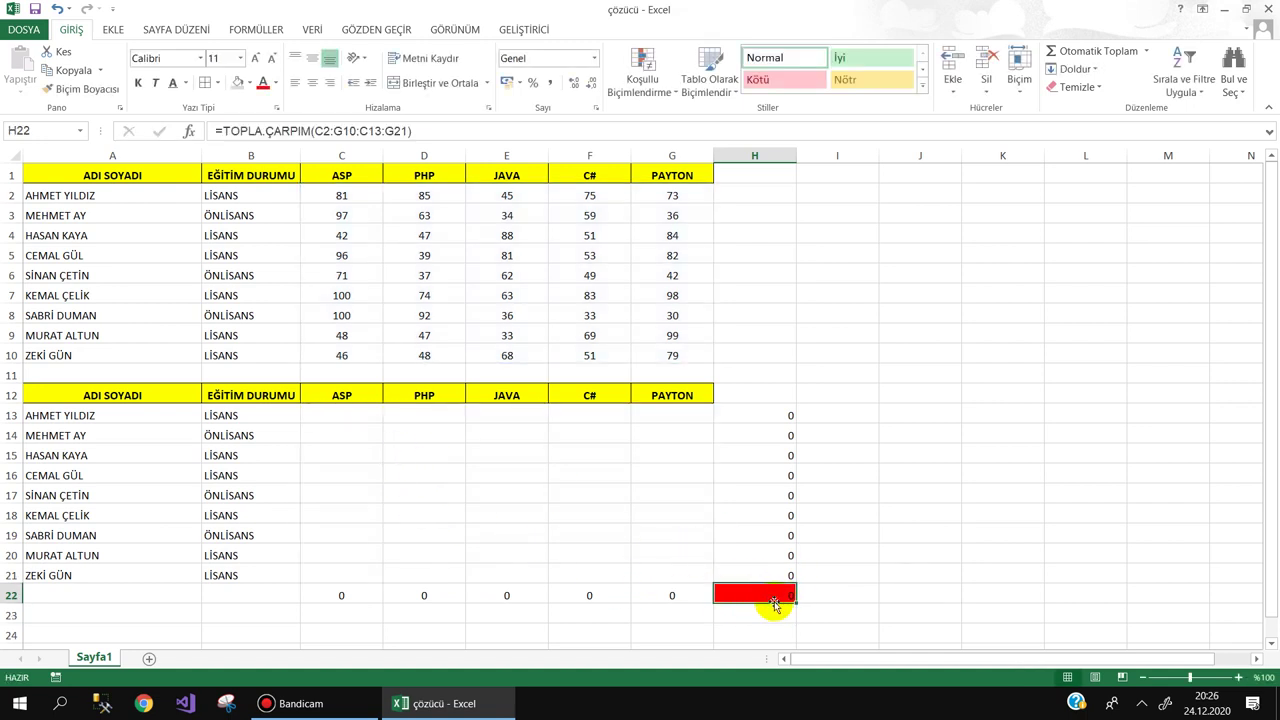
left_click(363, 452)
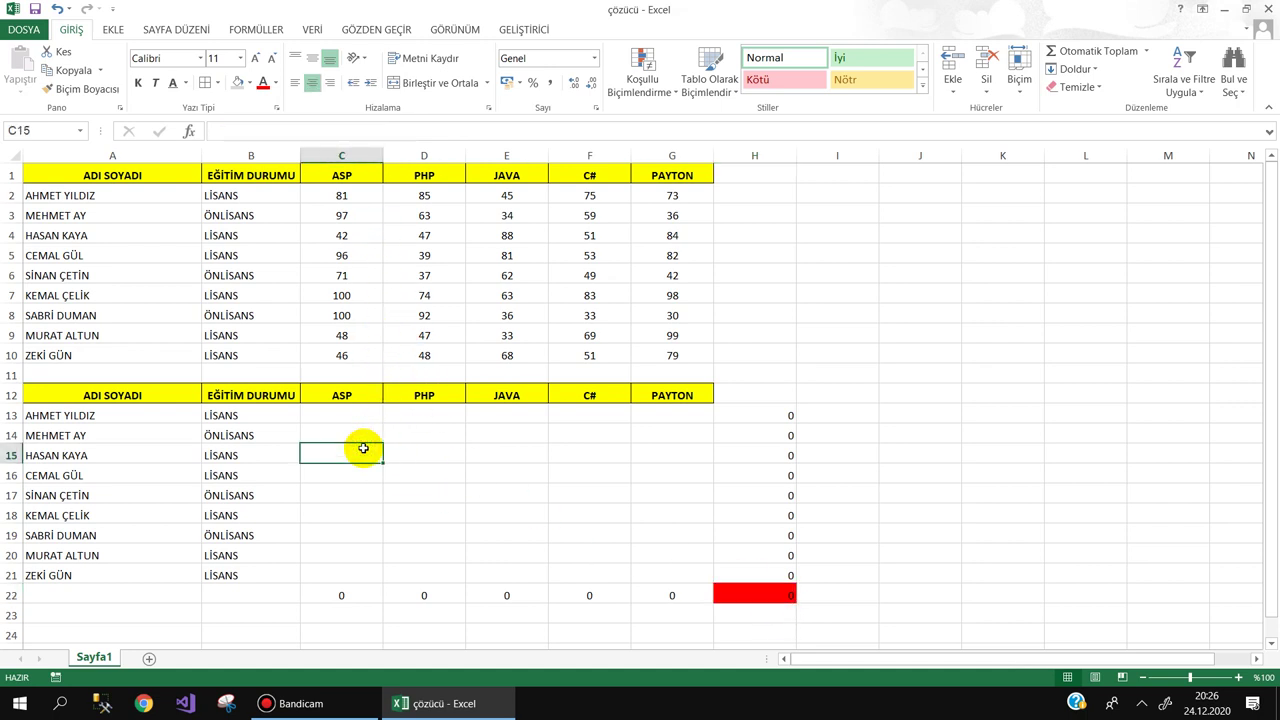
type("1")
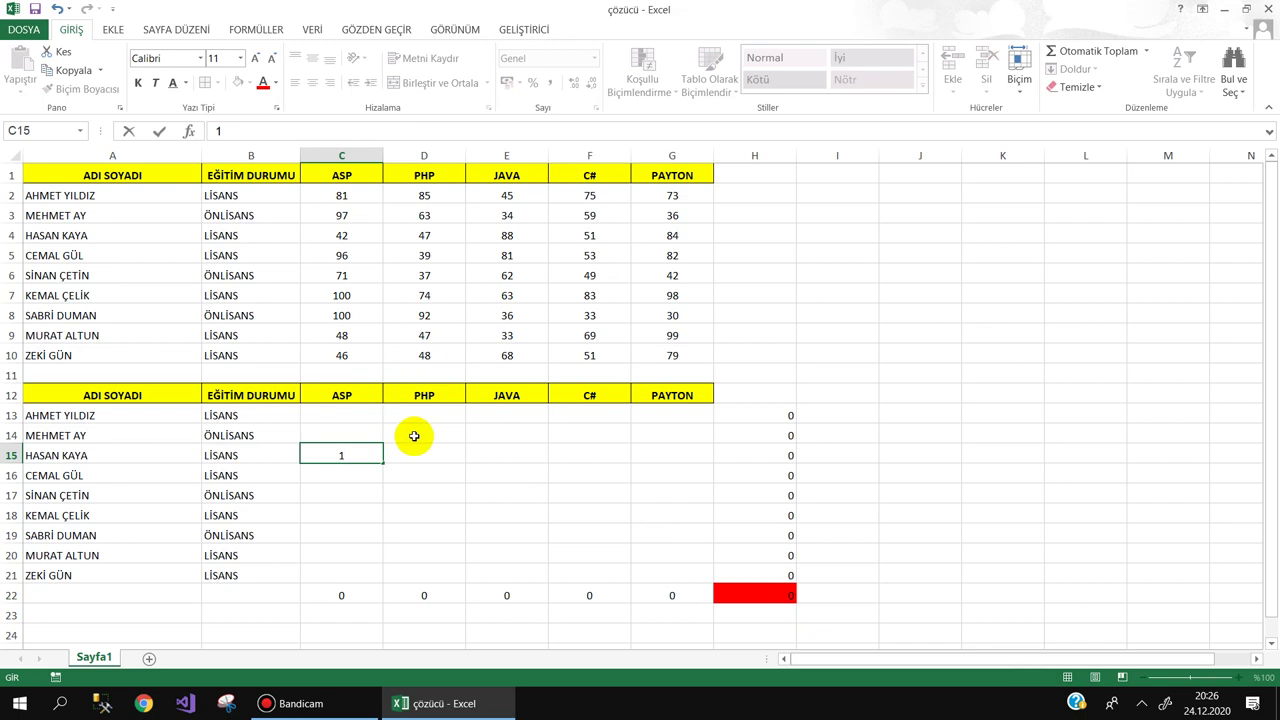
left_click(414, 436)
left_click(357, 450)
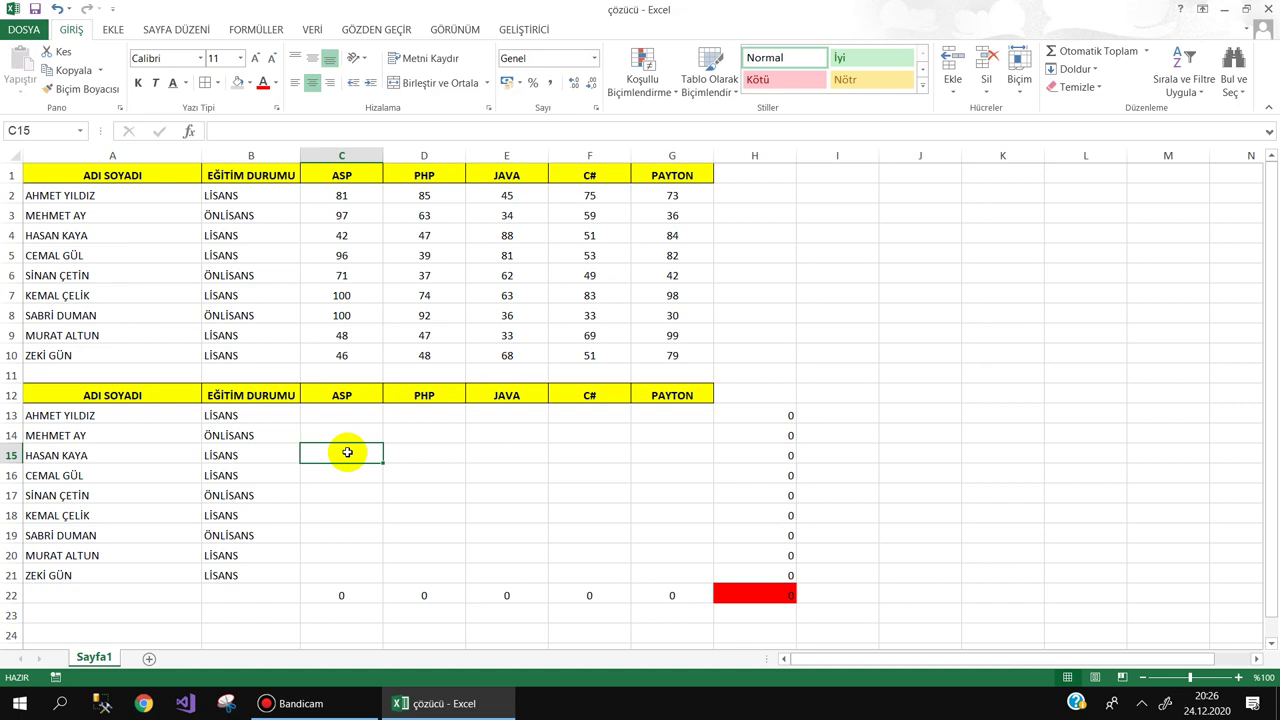
left_click(767, 591)
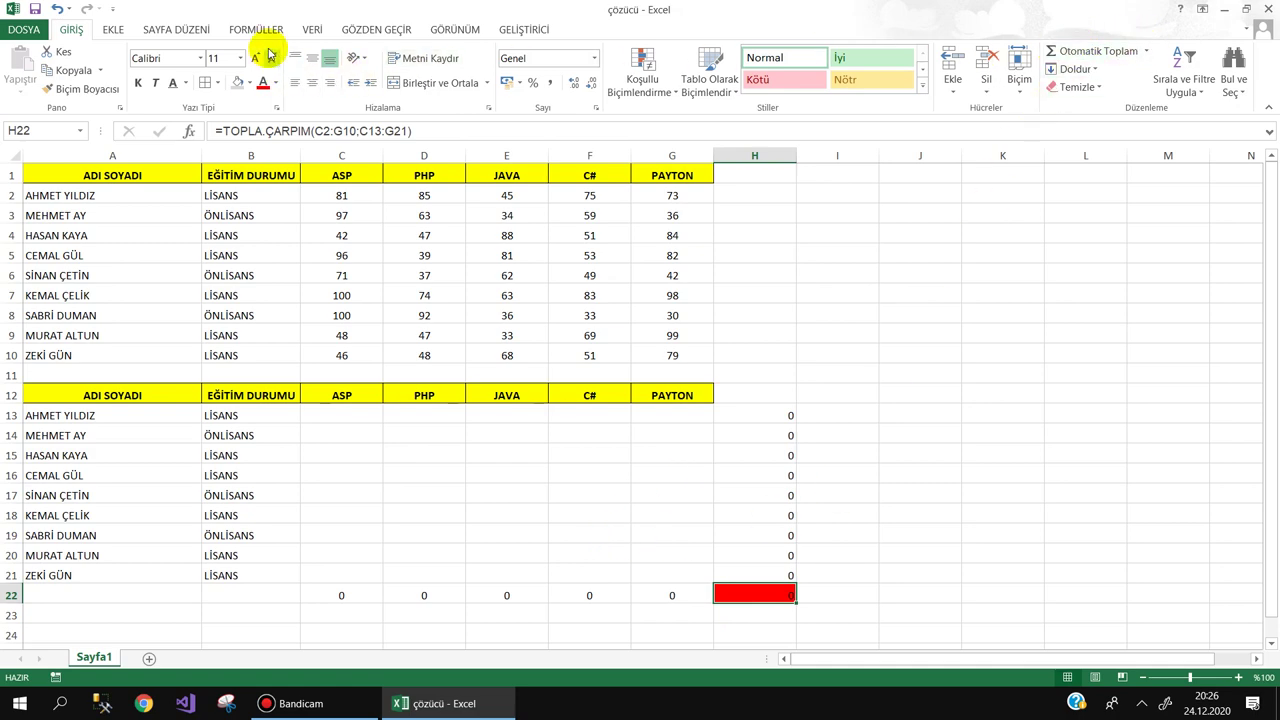
Reset all previous Solver settings
left_click(310, 28)
left_click(1172, 50)
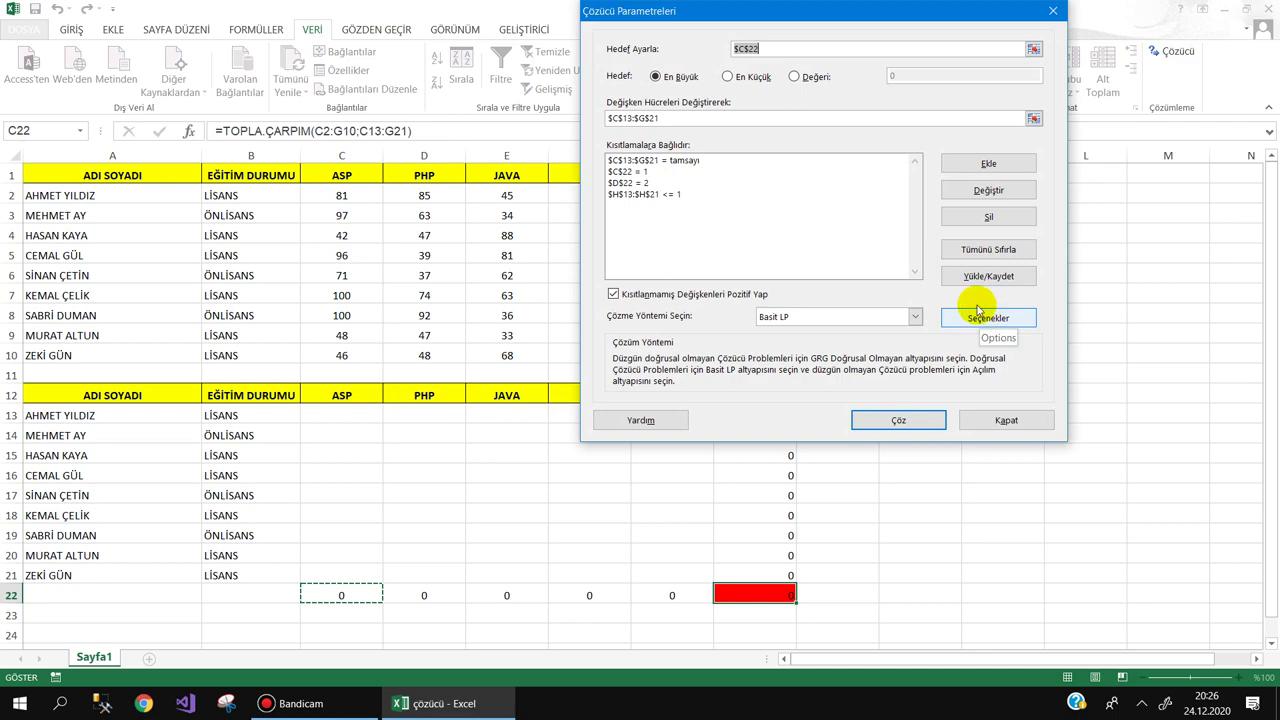
left_click(978, 250)
left_click(647, 406)
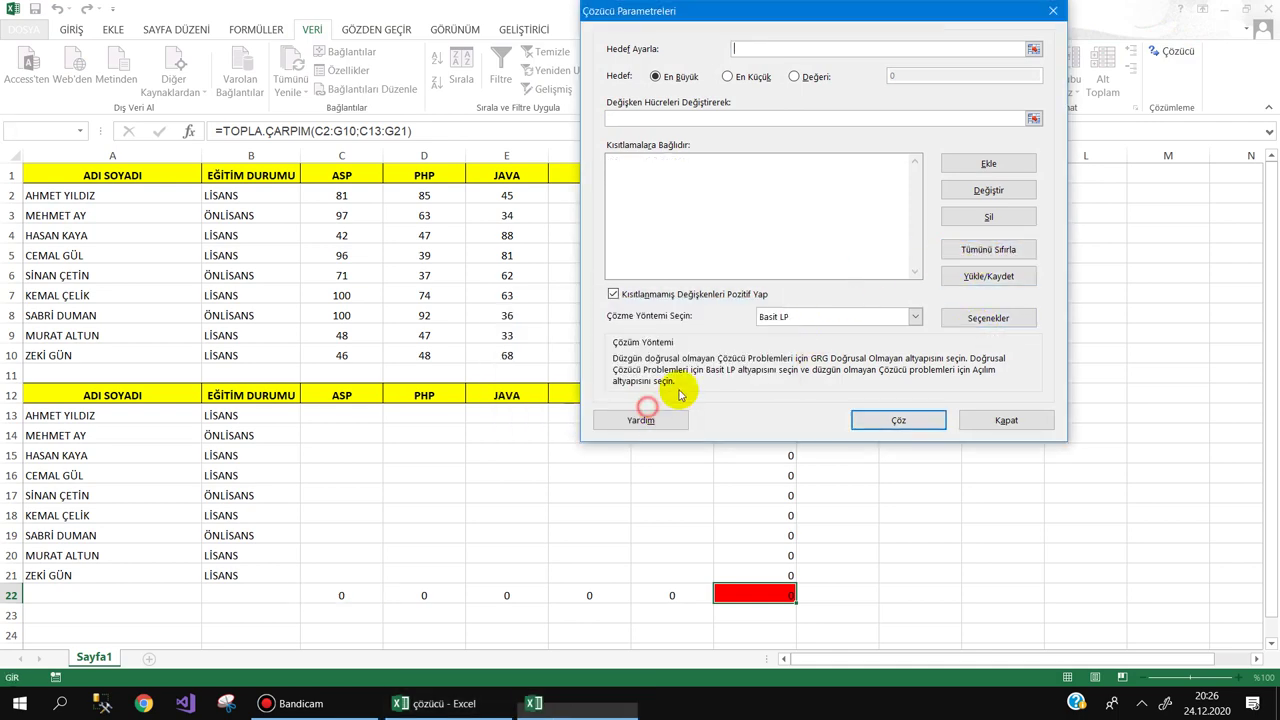
left_click_drag(715, 10, 940, 125)
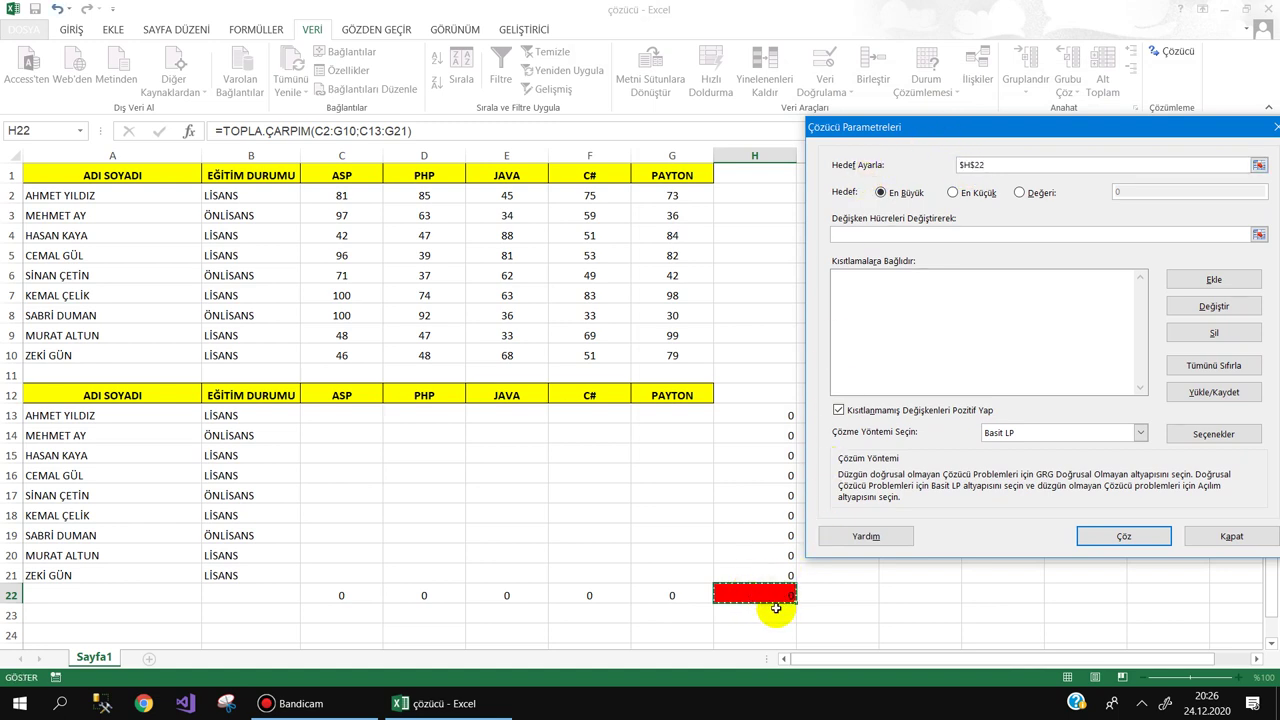
Set Solver to maximise $H$22 by changing $C$13:$G$21, then close it
left_click(876, 233)
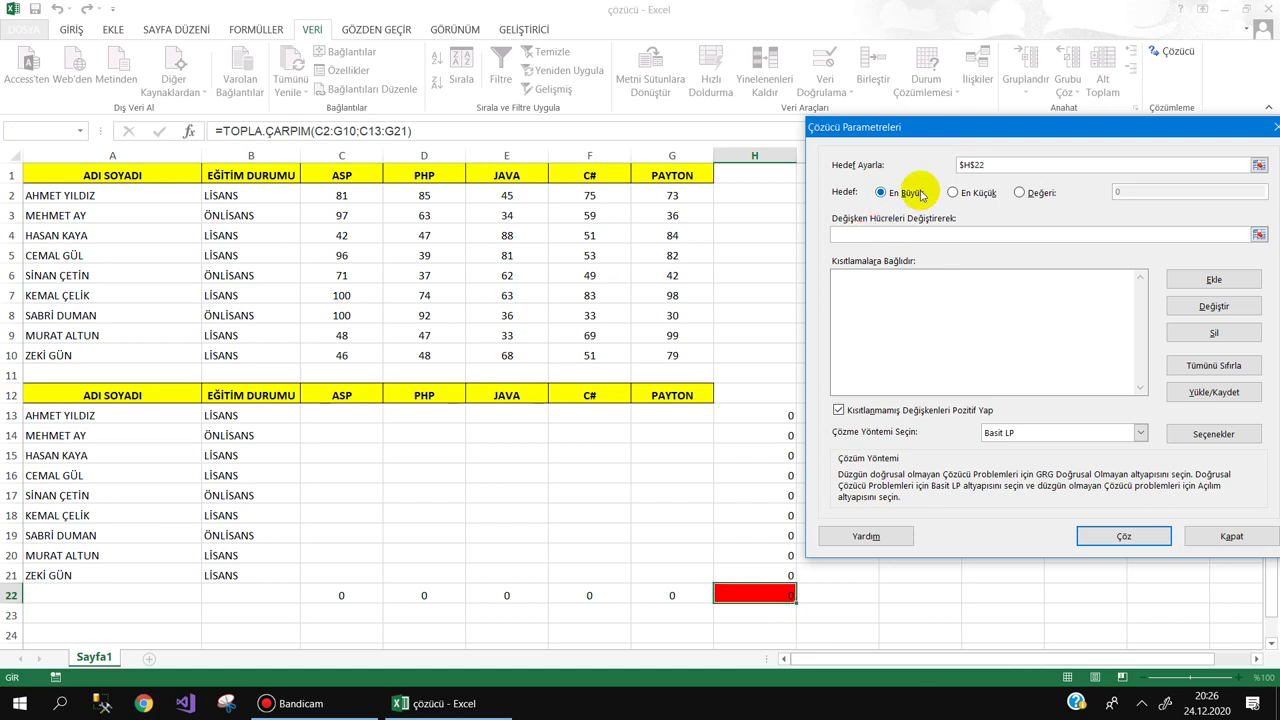
left_click(880, 193)
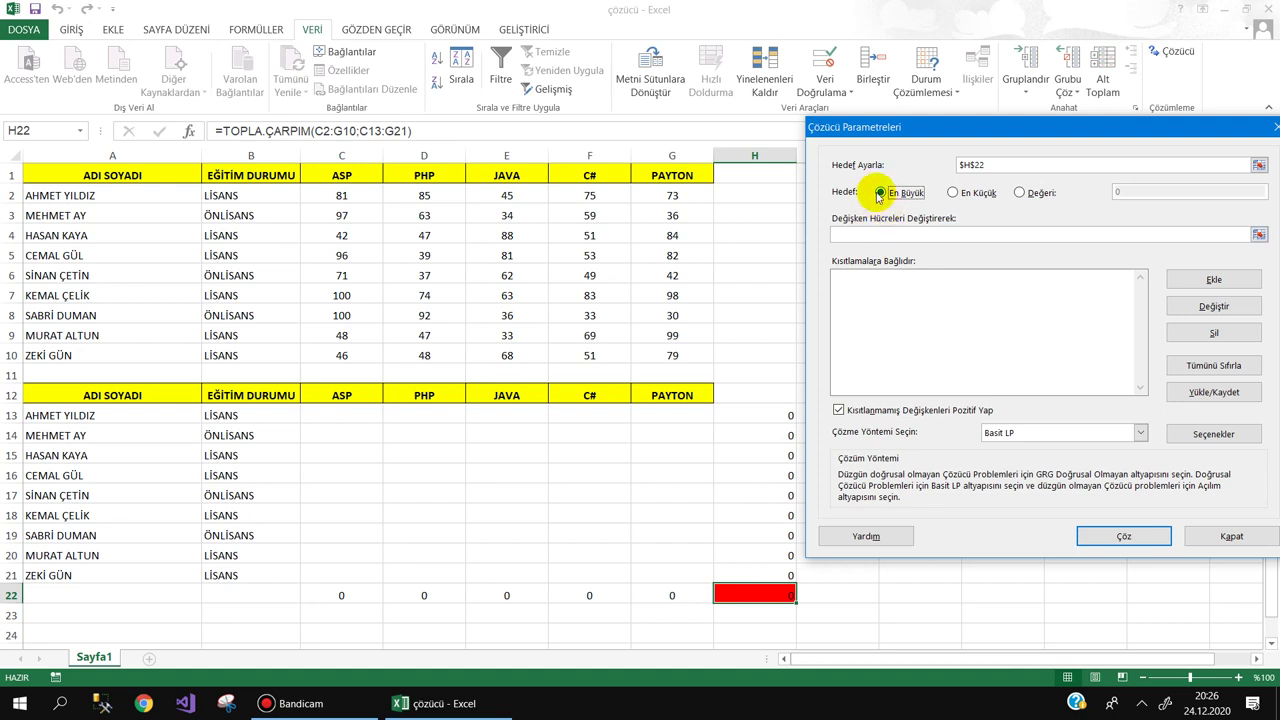
left_click(858, 237)
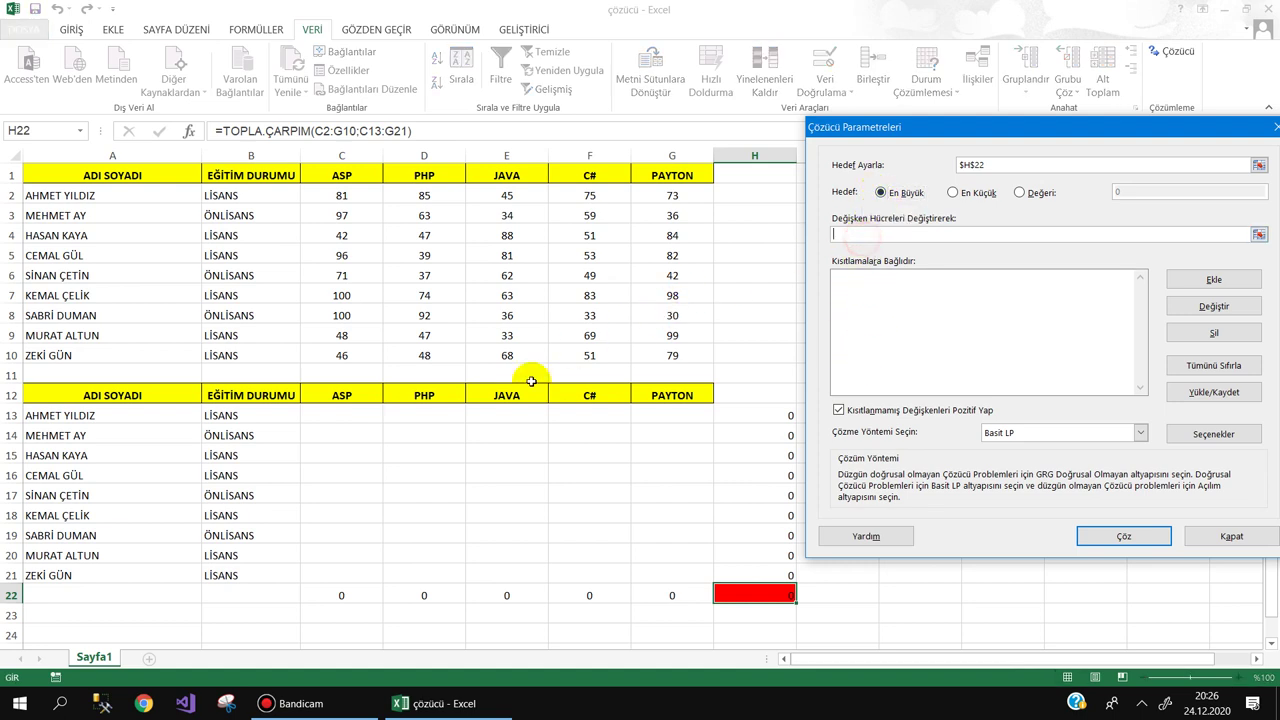
left_click_drag(337, 418, 692, 571)
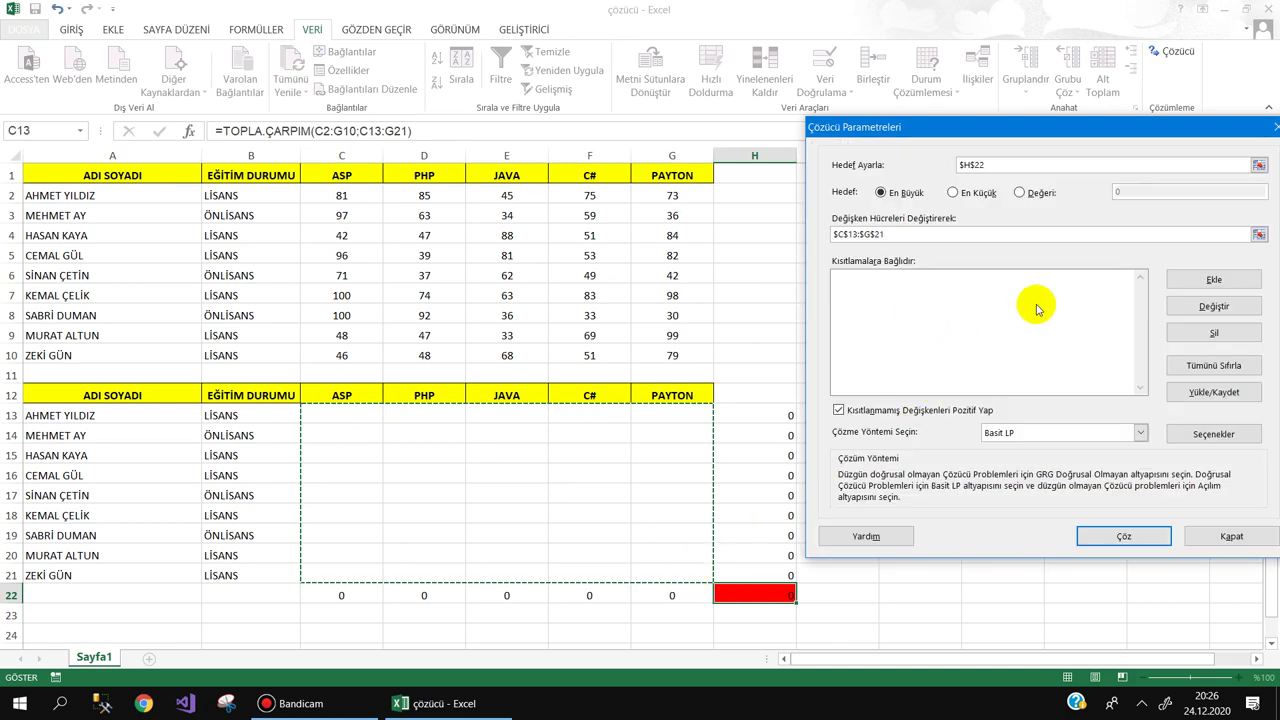
left_click(1180, 279)
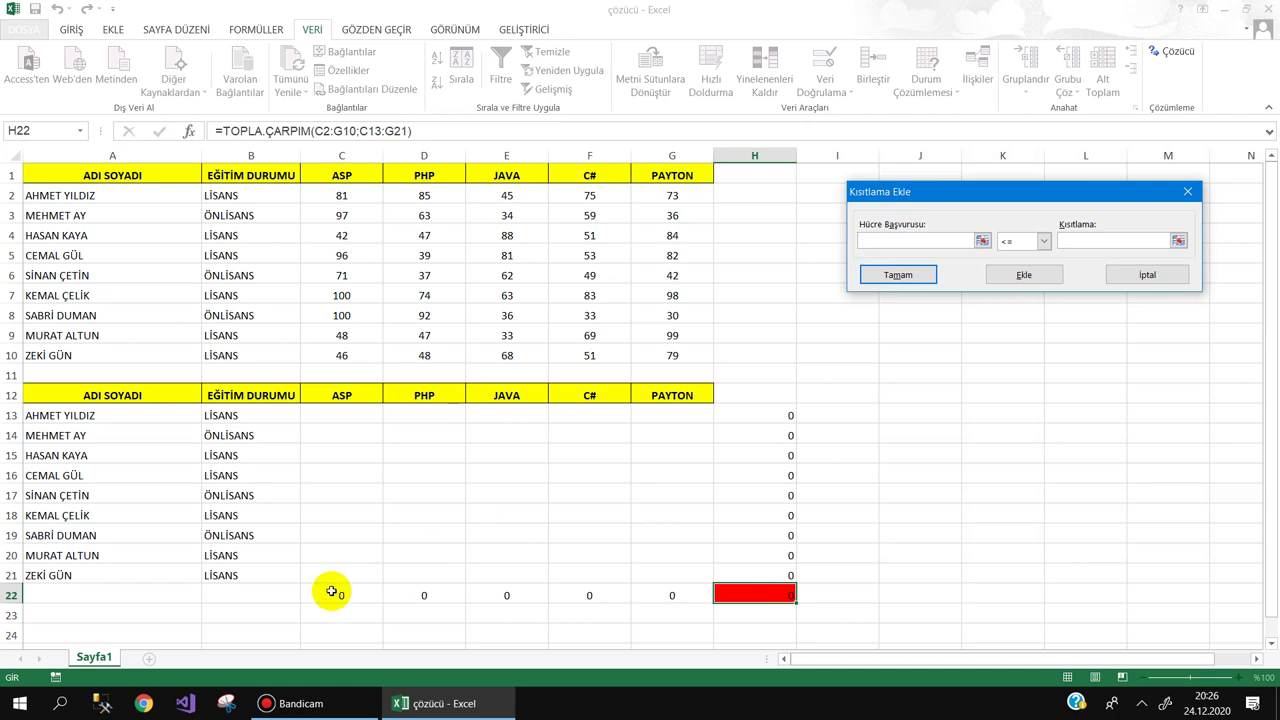
key("Escape")
key("Escape")
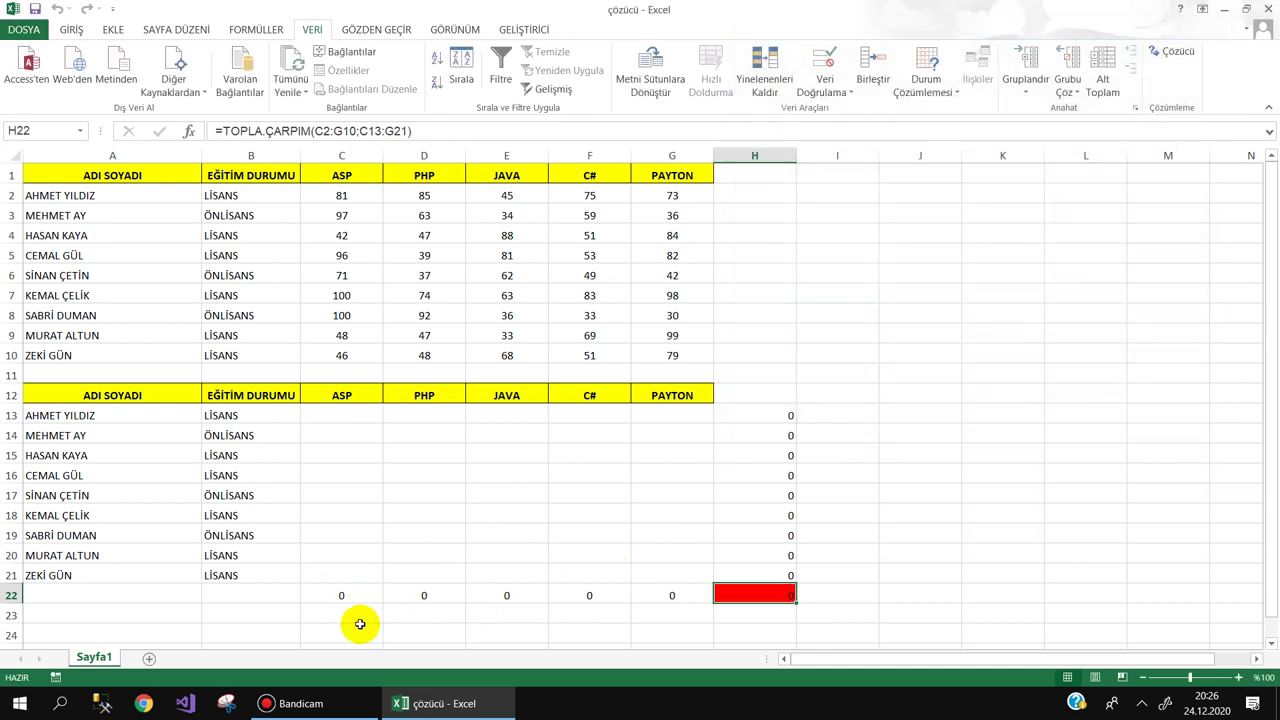
Enter the capacities 2, 1, 2, 1, 0 into C23:G23
left_click(348, 618)
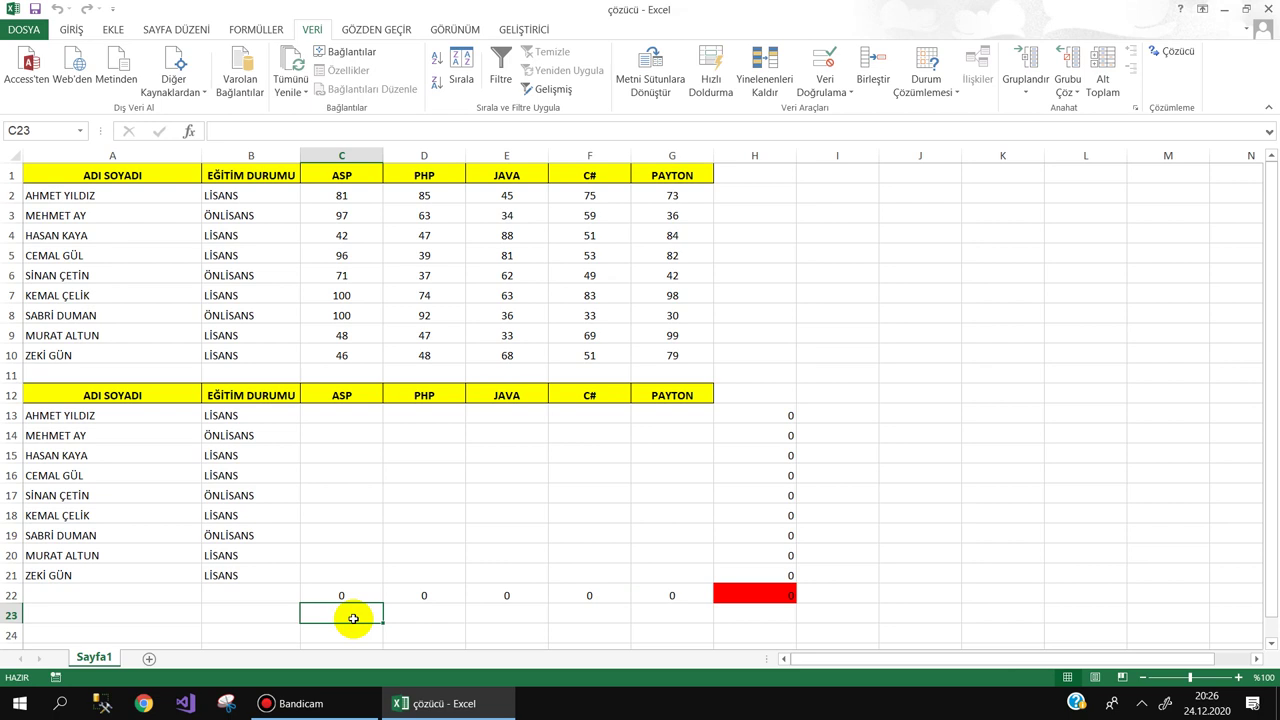
type("1")
left_click(425, 615)
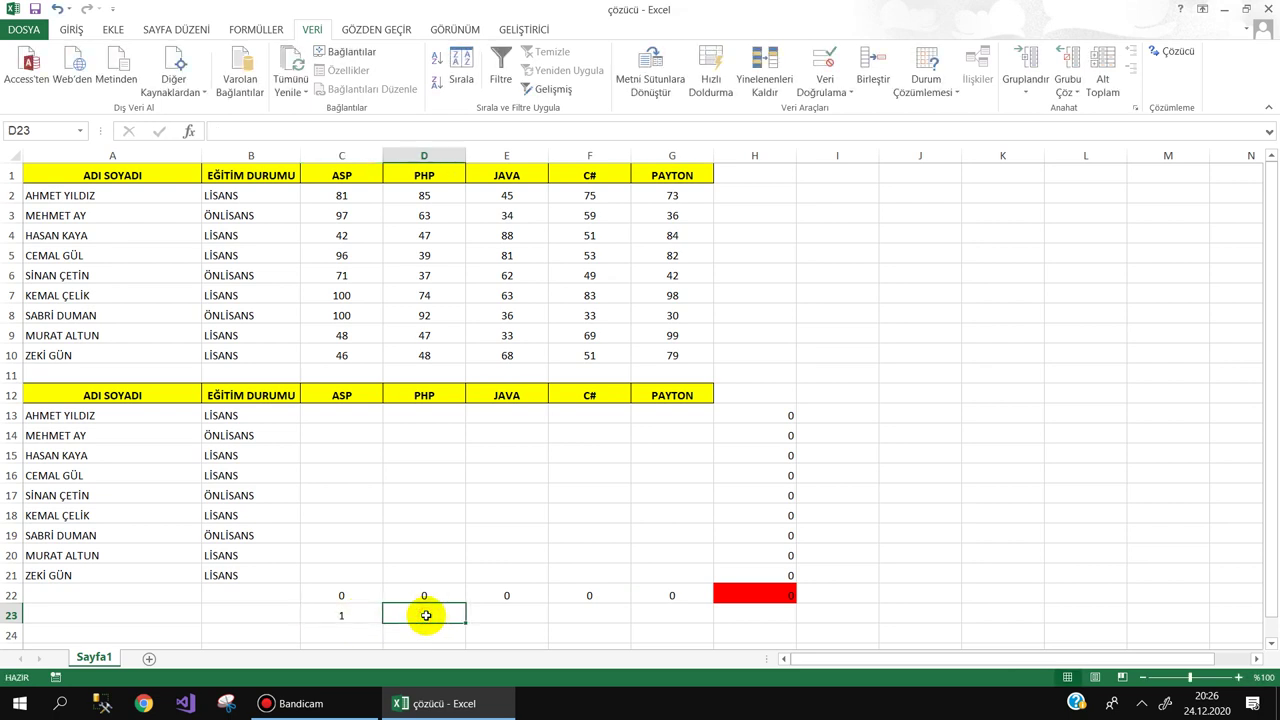
type("1")
left_click(497, 616)
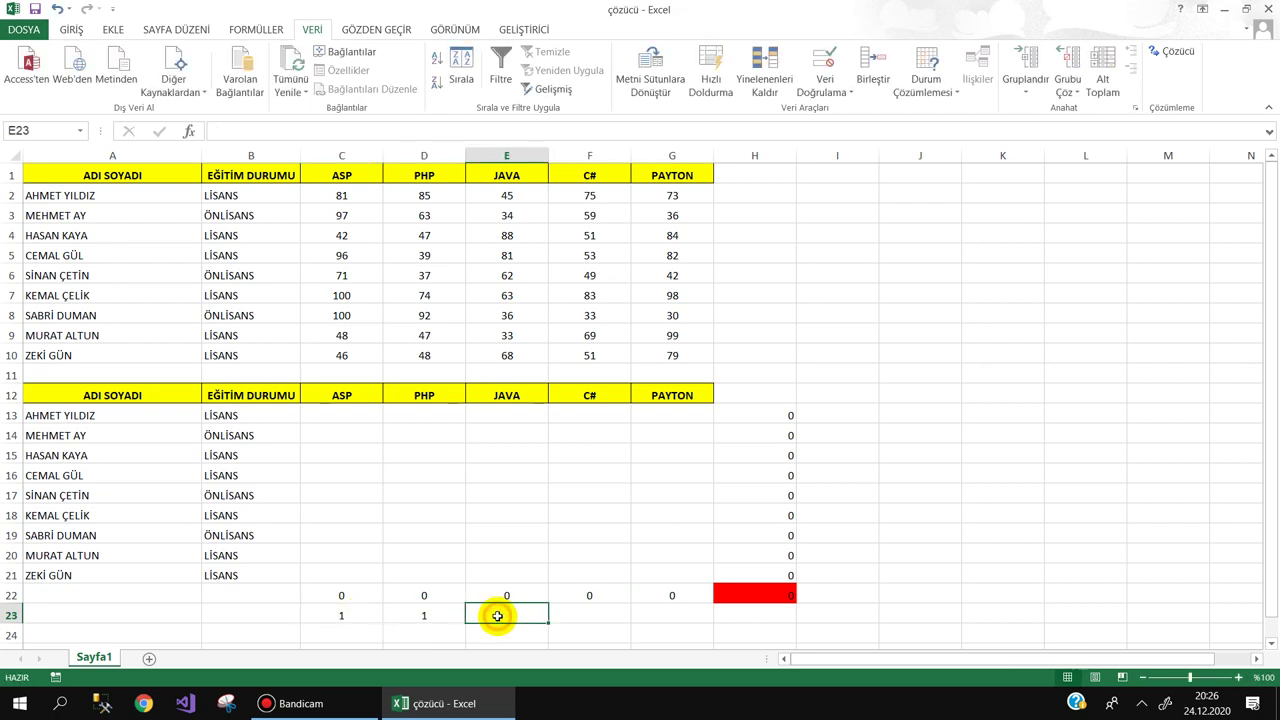
type("2")
left_click(597, 612)
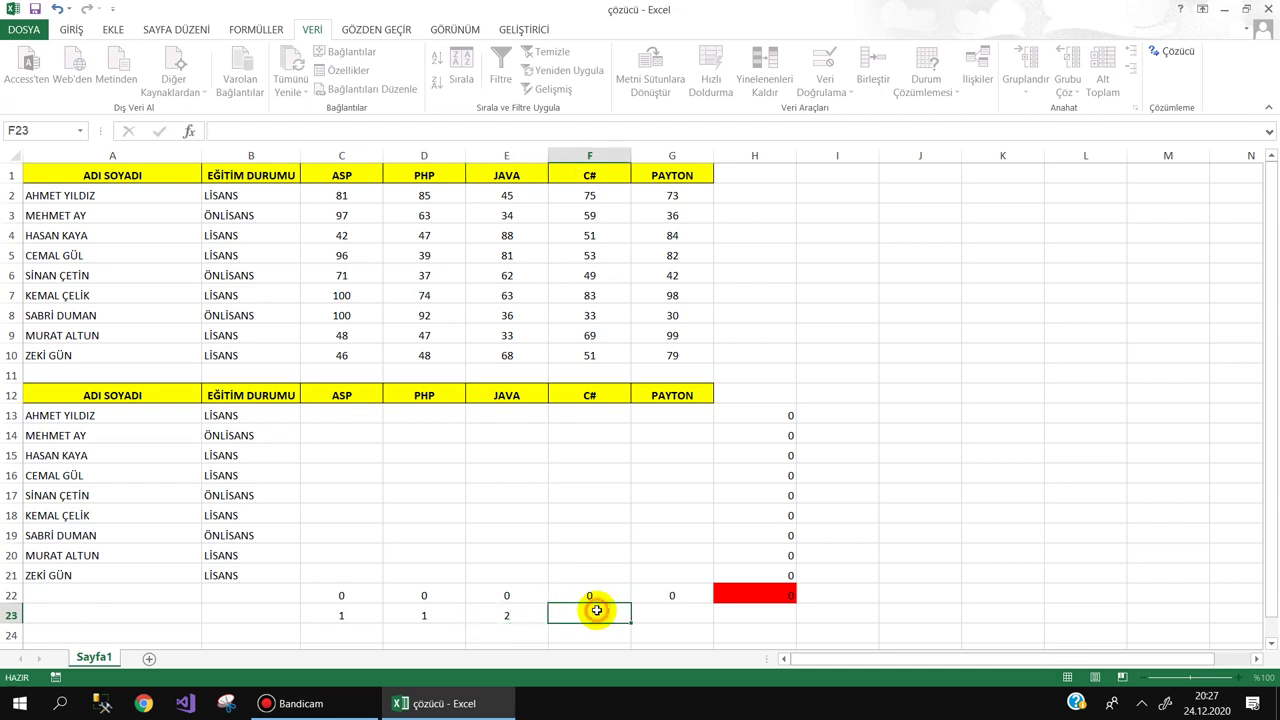
type("1")
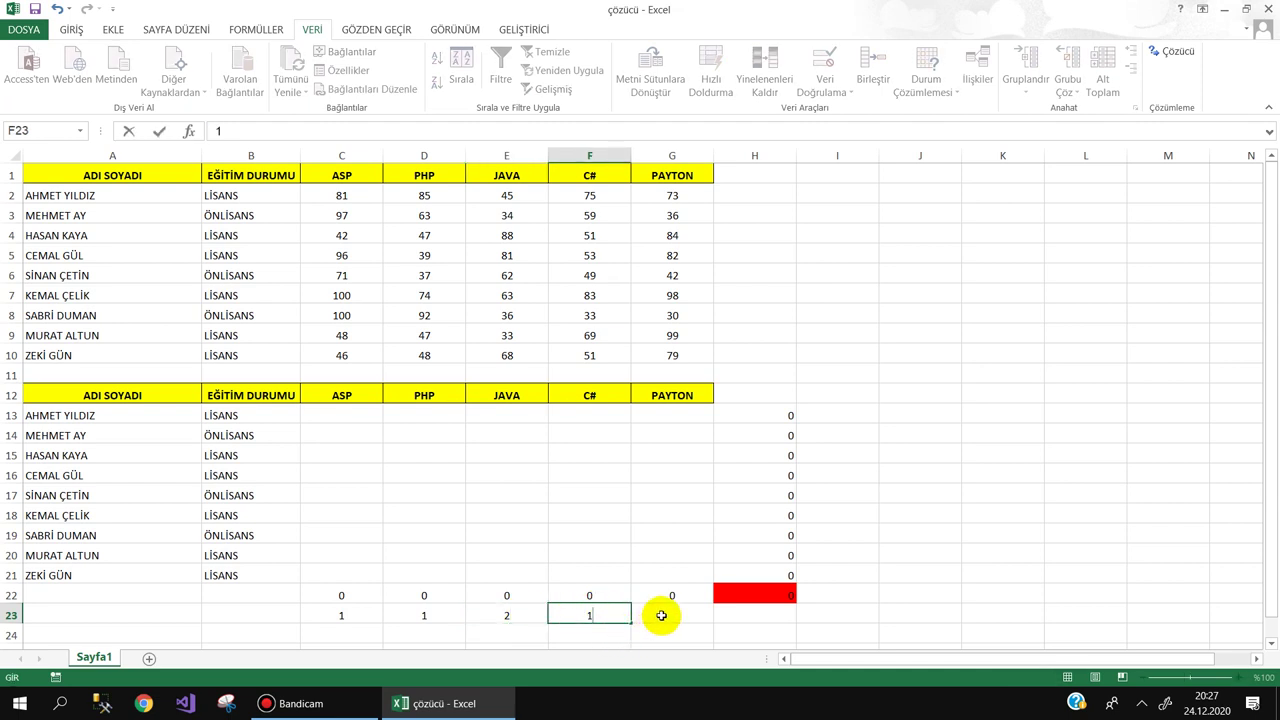
left_click(661, 615)
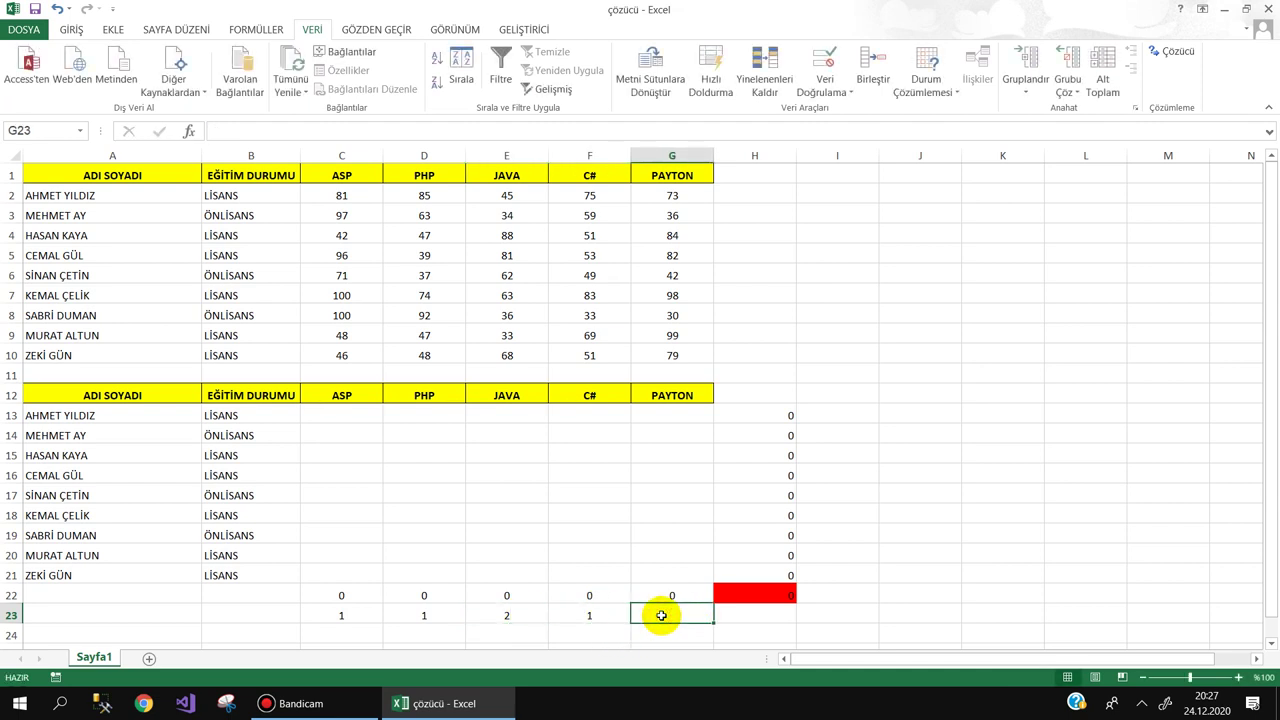
type("0")
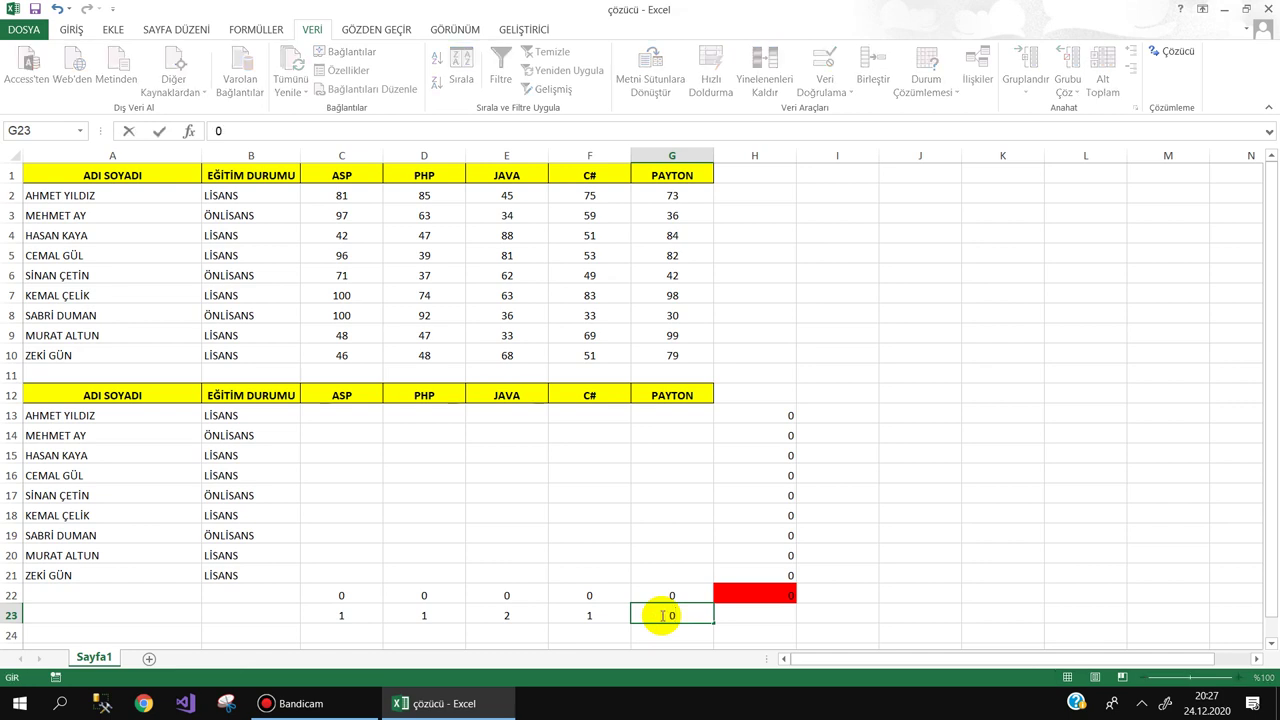
left_click(343, 616)
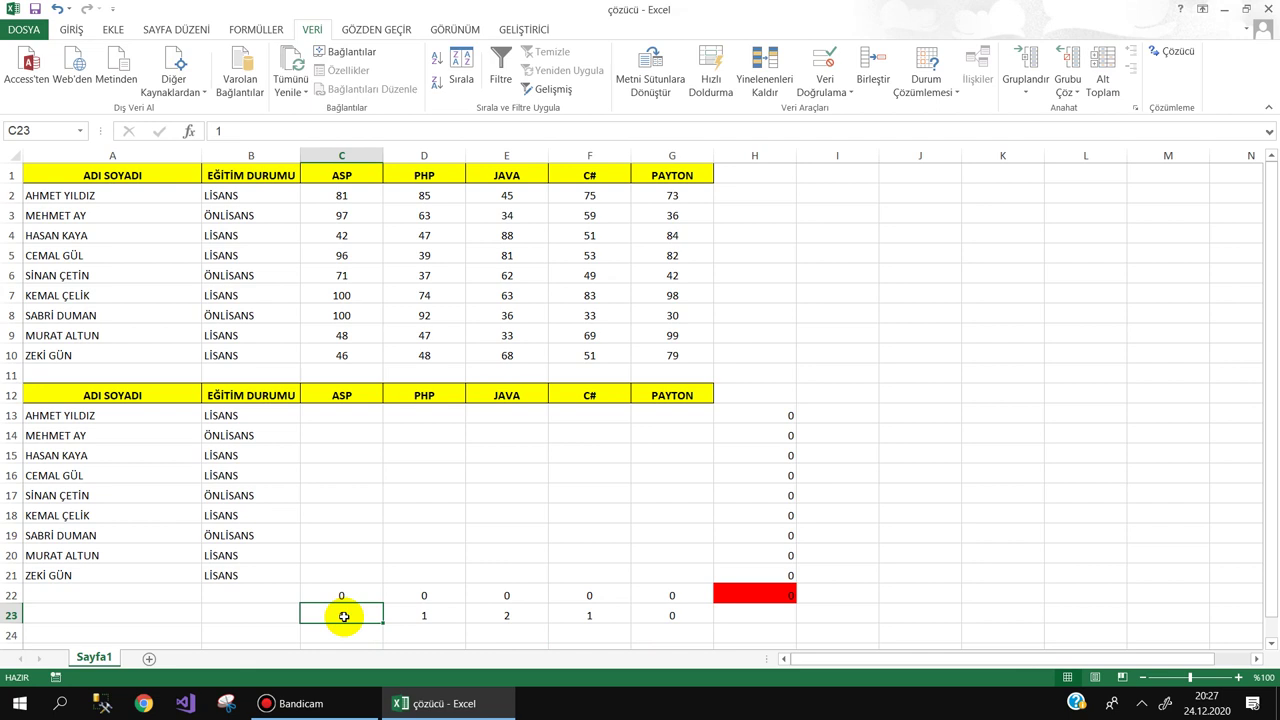
type("2")
left_click(537, 537)
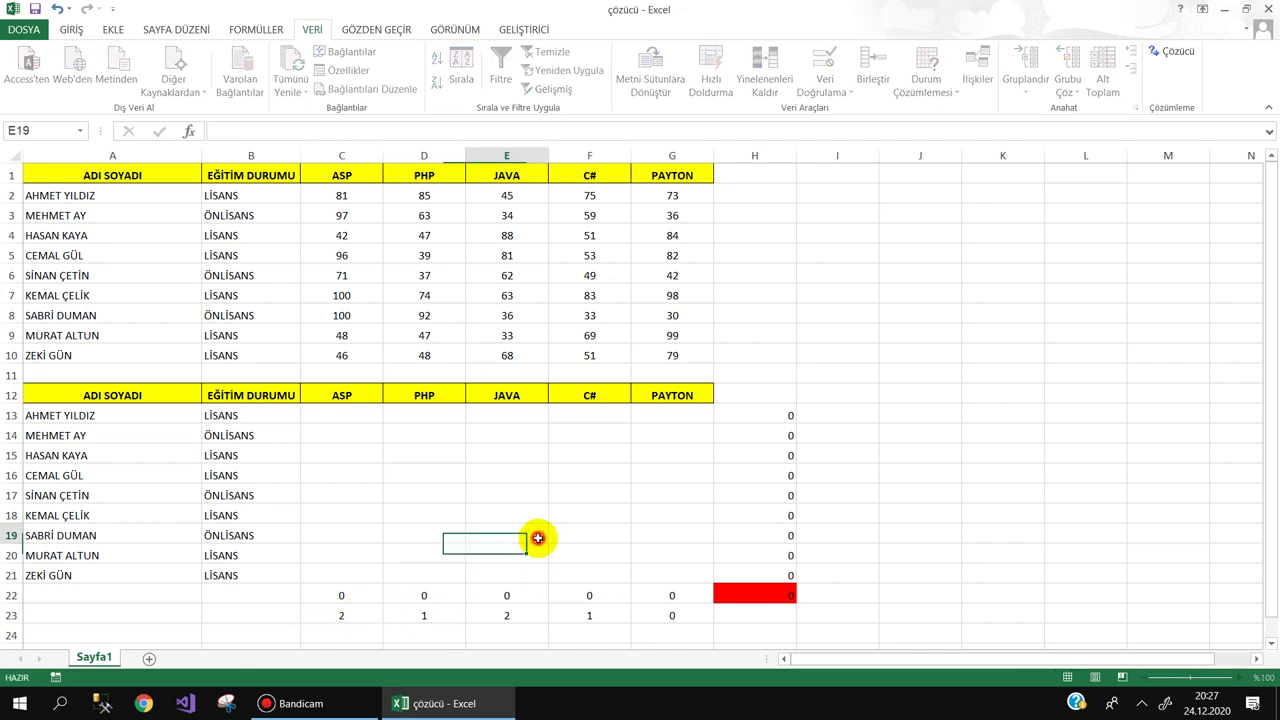
left_click(648, 615)
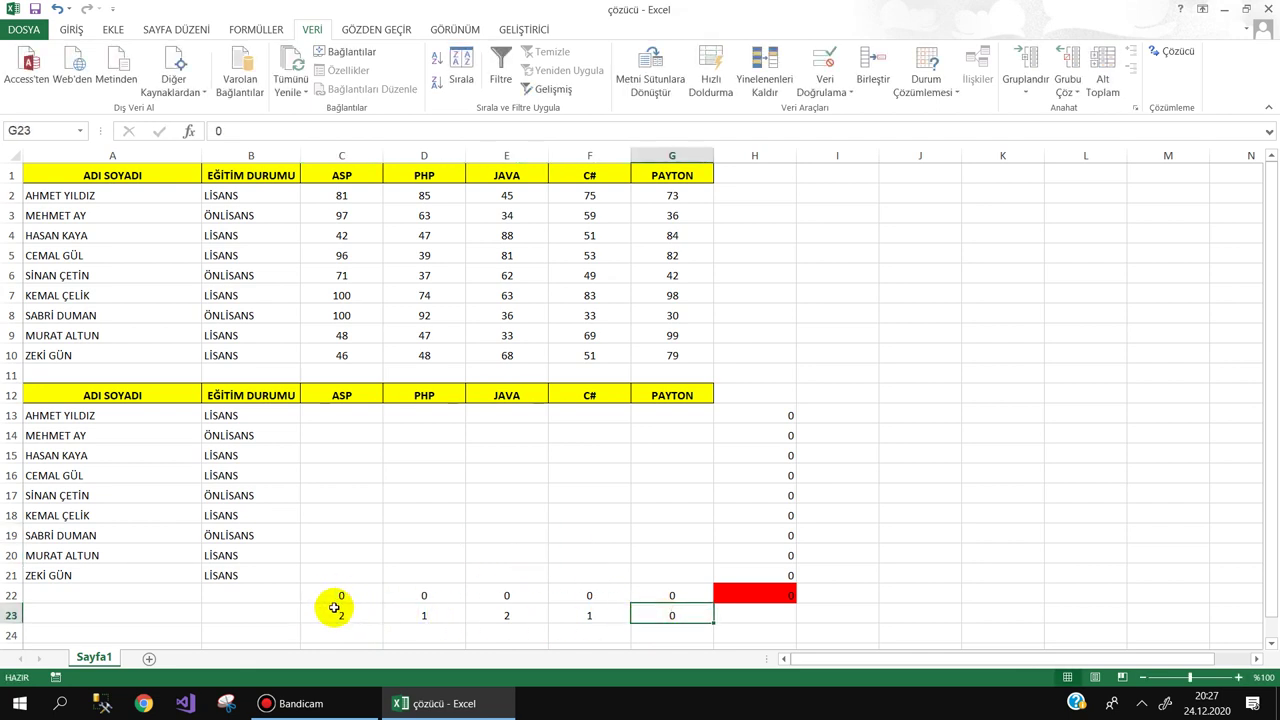
Give C23:G23 a light grey fill
left_click_drag(335, 612, 690, 610)
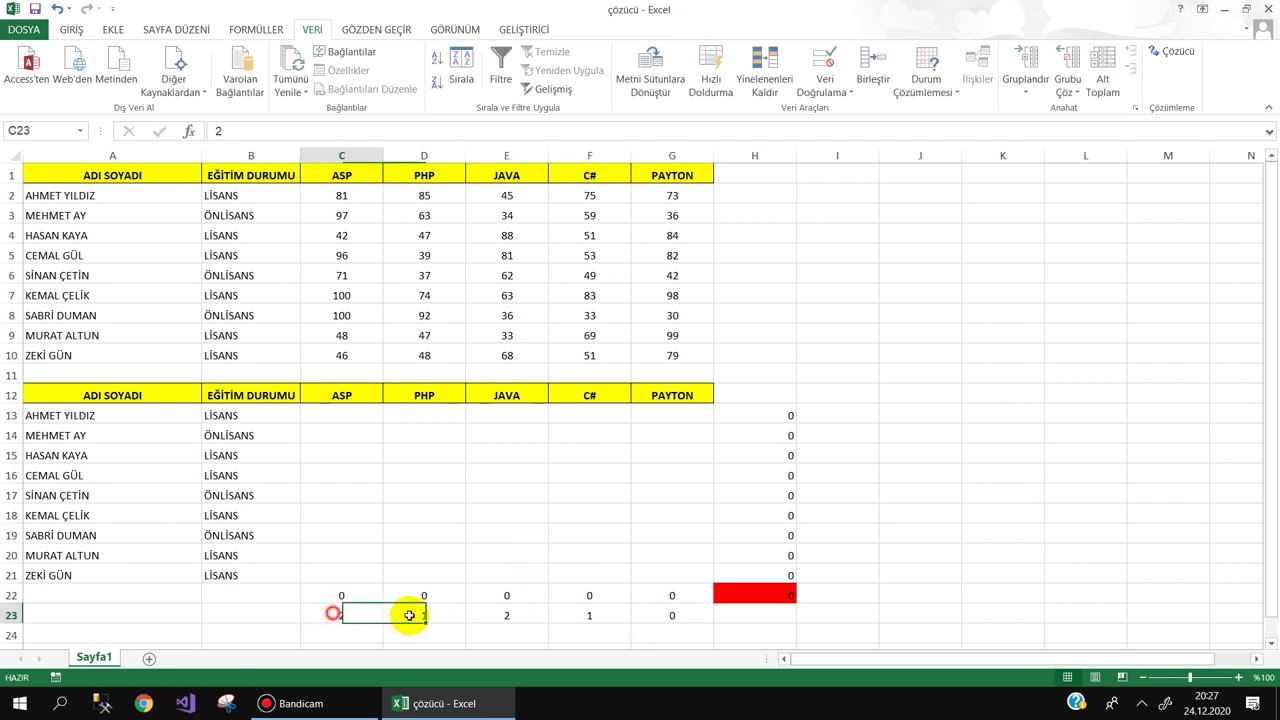
left_click(67, 30)
left_click(237, 82)
left_click(915, 462)
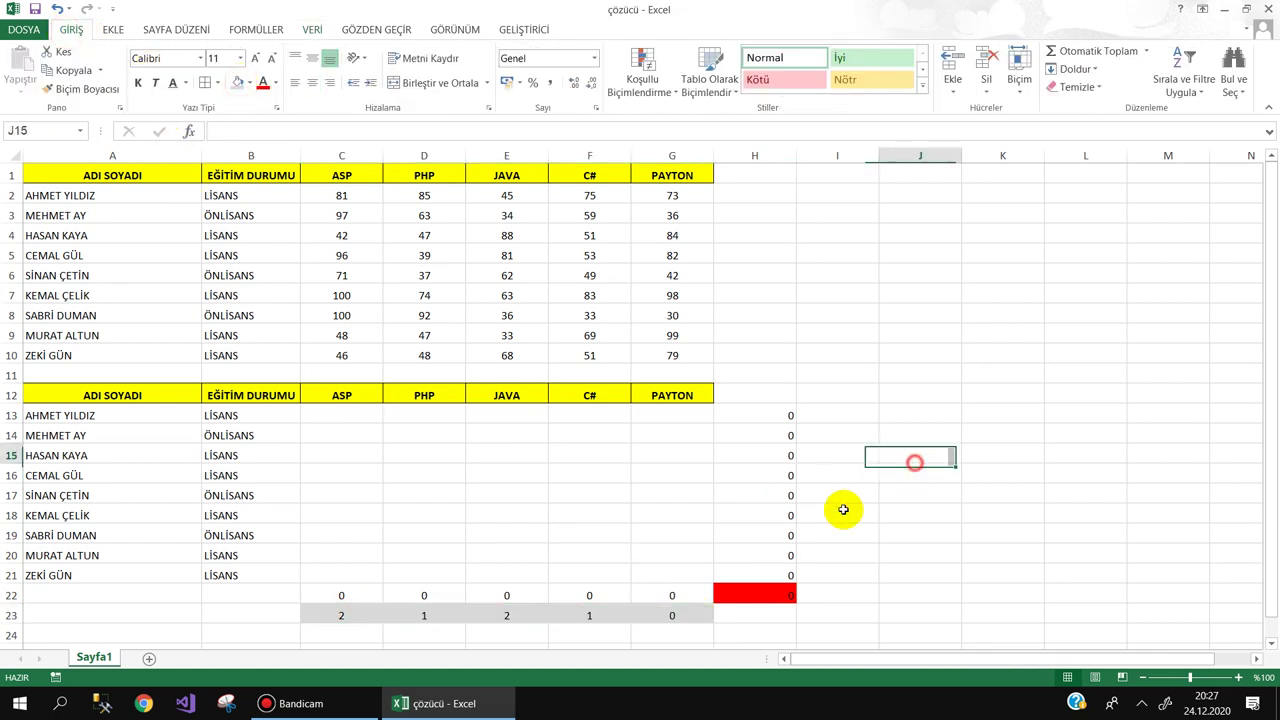
left_click(756, 592)
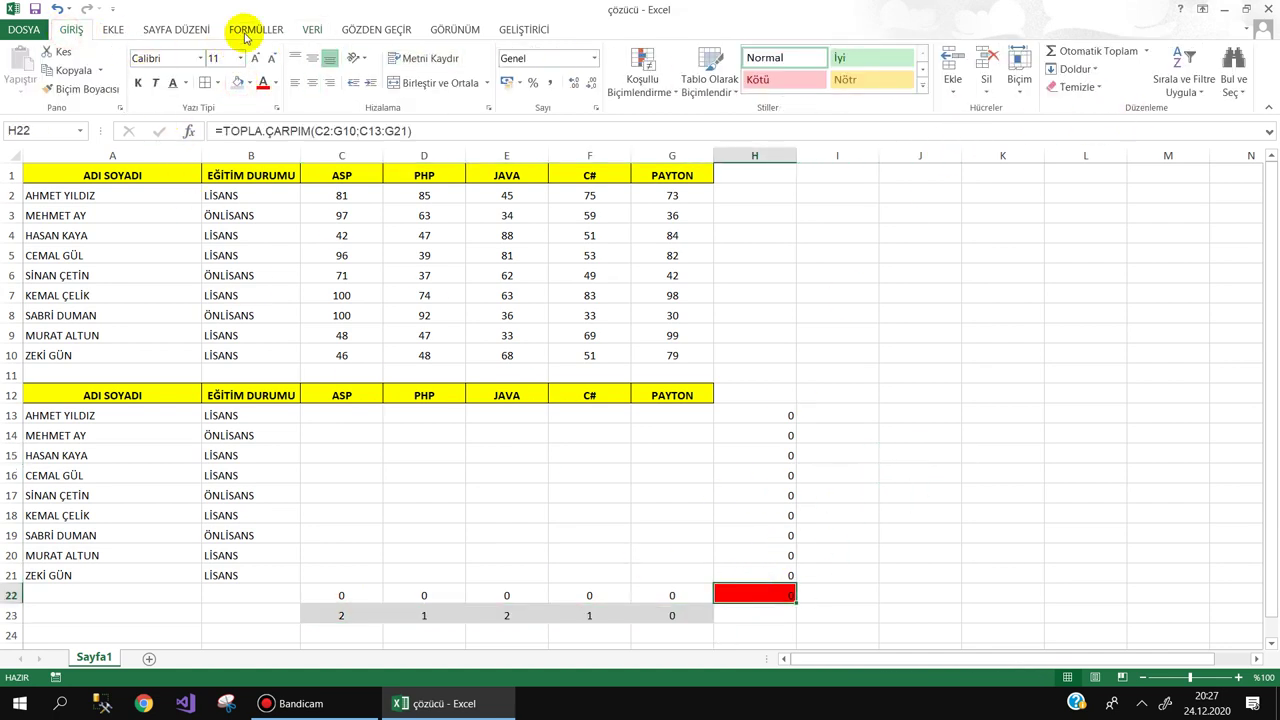
left_click(314, 30)
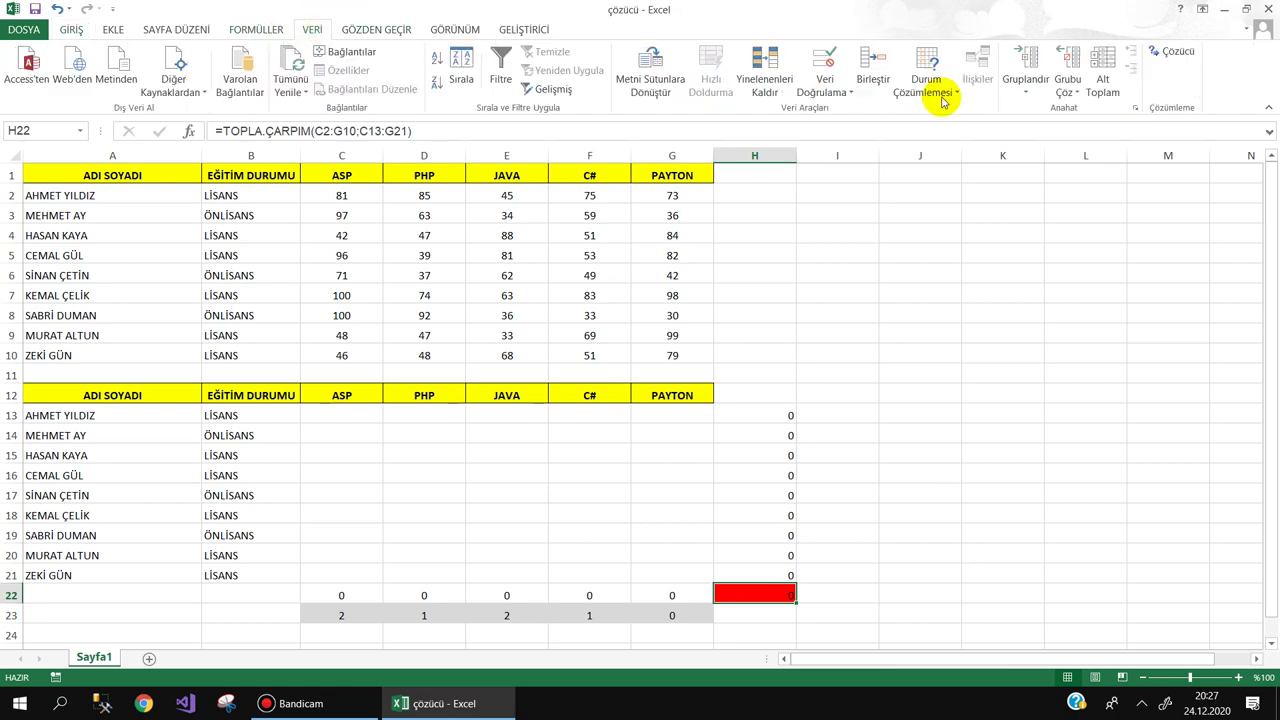
Confirm Solver's Max objective $H$22 and changing cells $C$13:$G$21, then start adding a constraint
left_click(1172, 52)
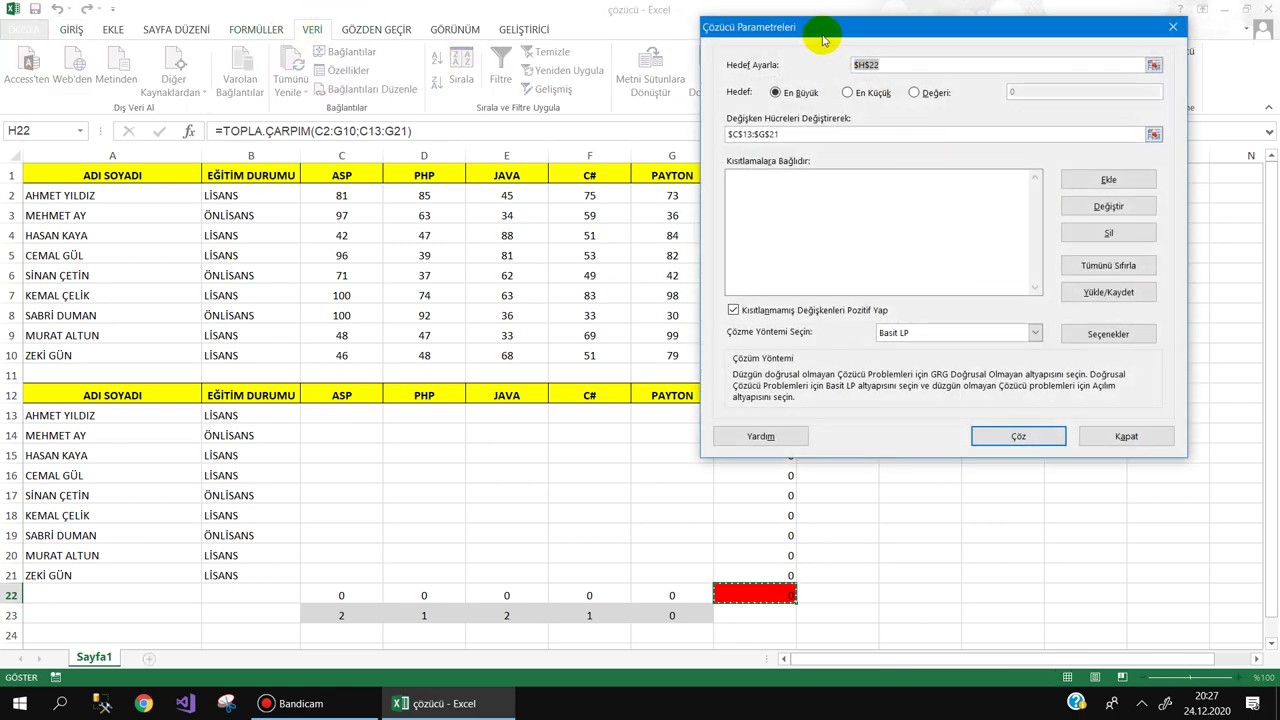
left_click_drag(743, 32, 890, 106)
left_click(749, 590)
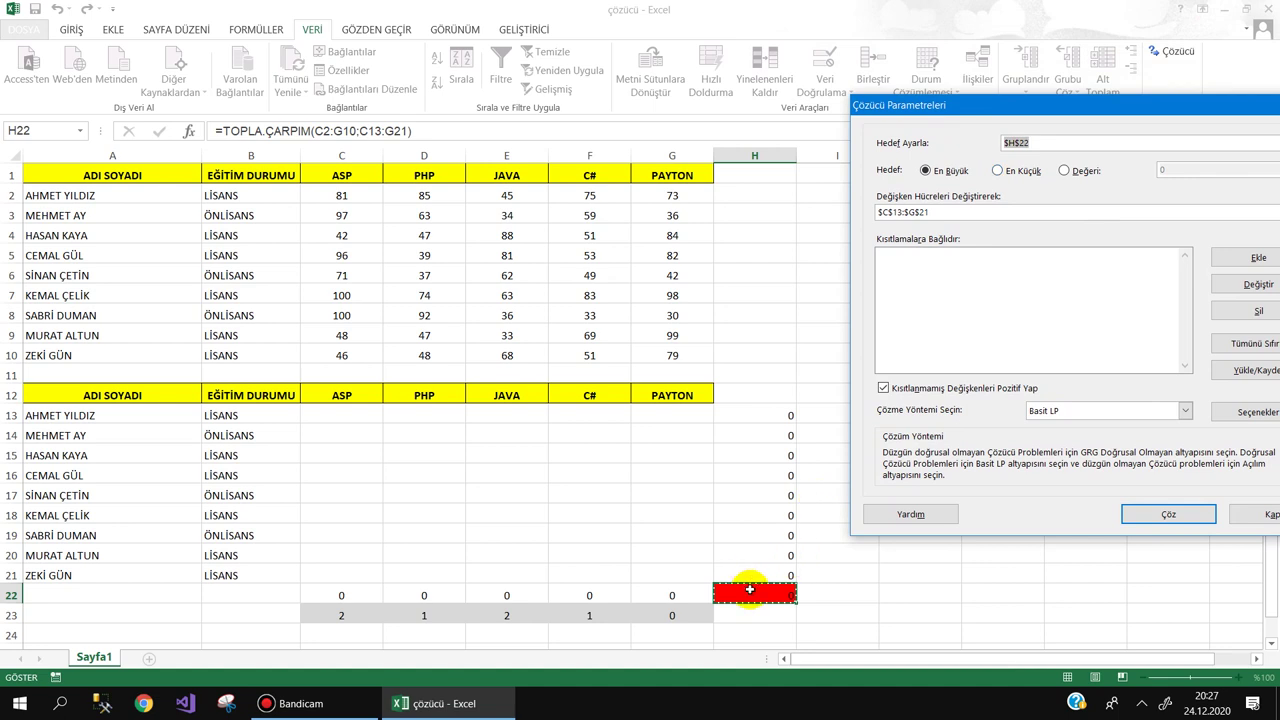
left_click(938, 172)
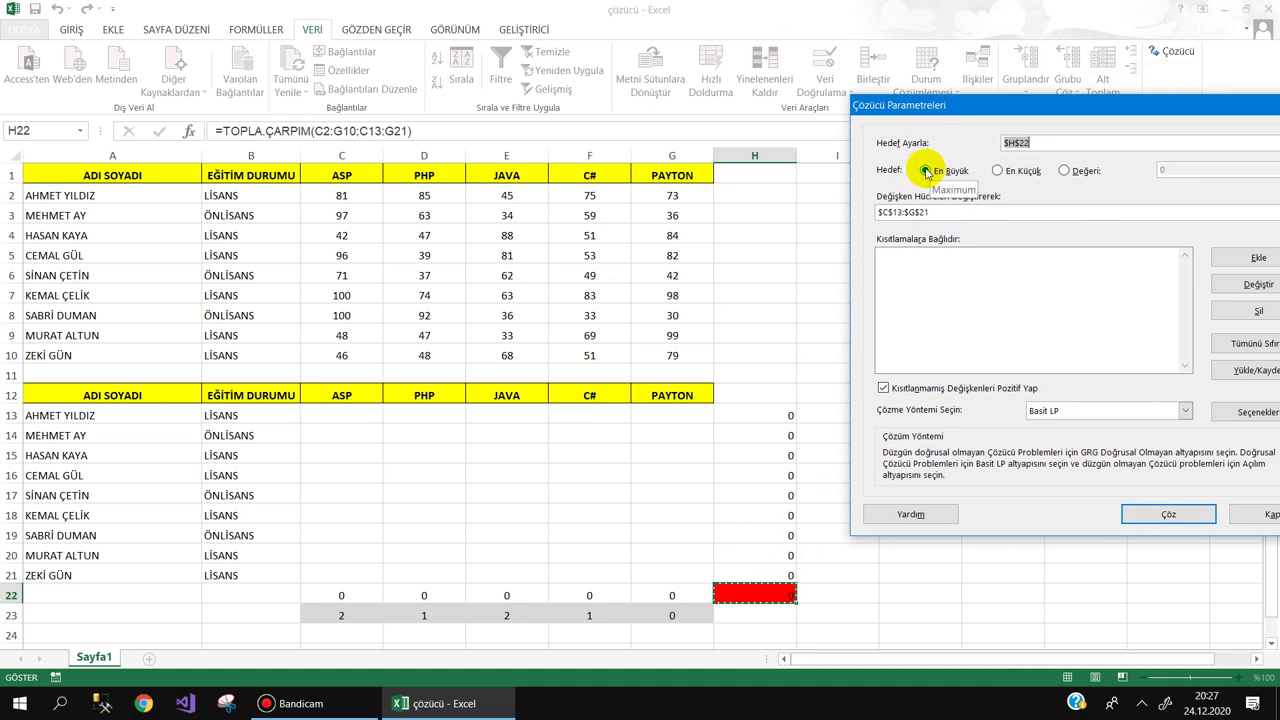
left_click(926, 172)
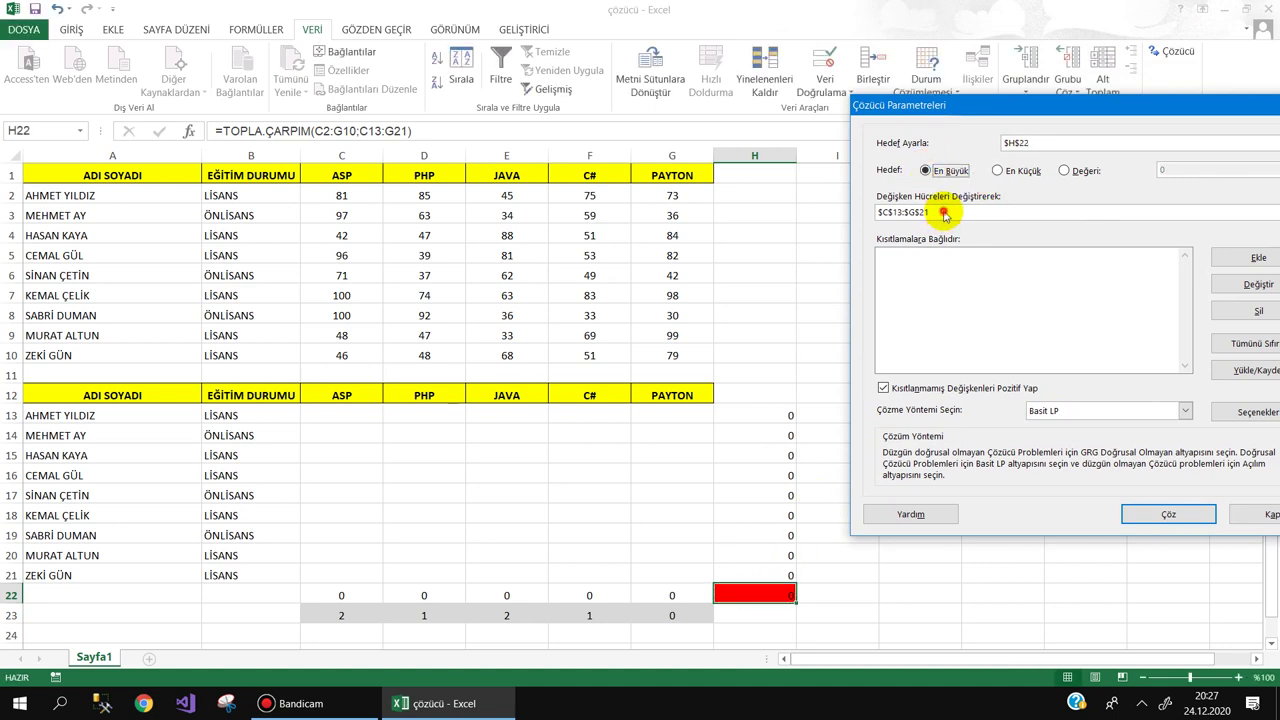
left_click(943, 213)
left_click_drag(342, 415, 681, 575)
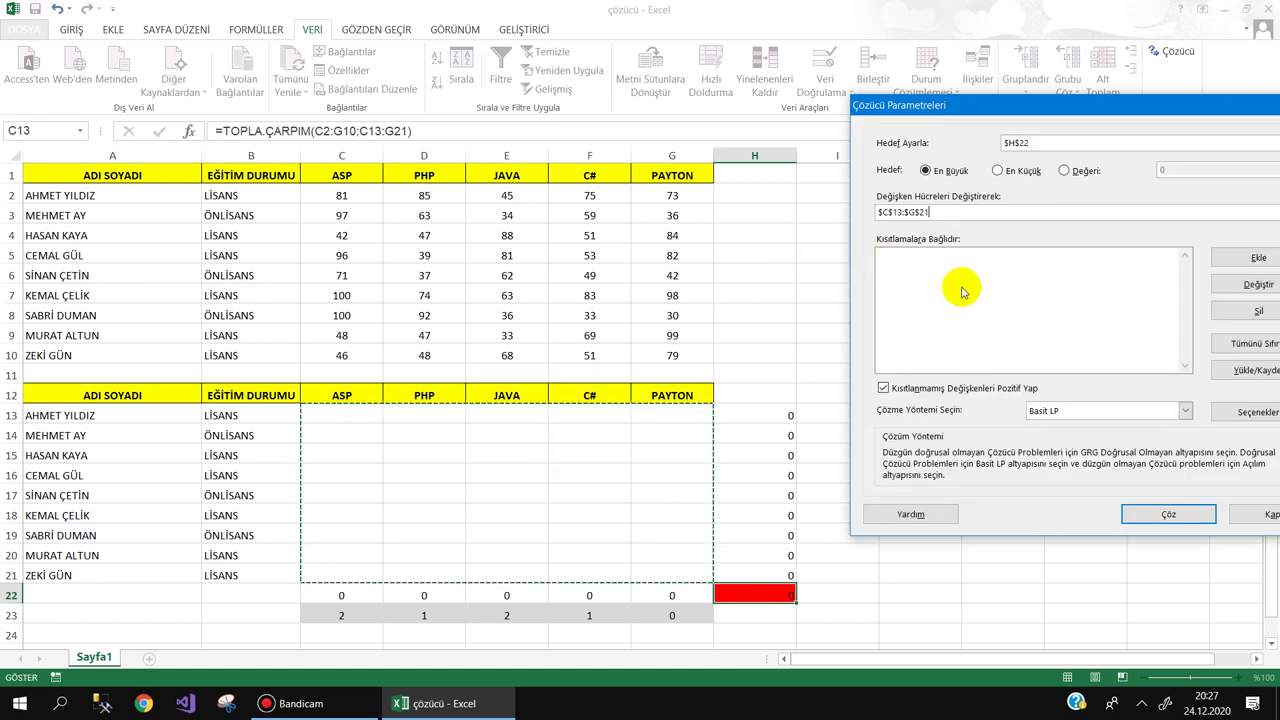
left_click(1245, 258)
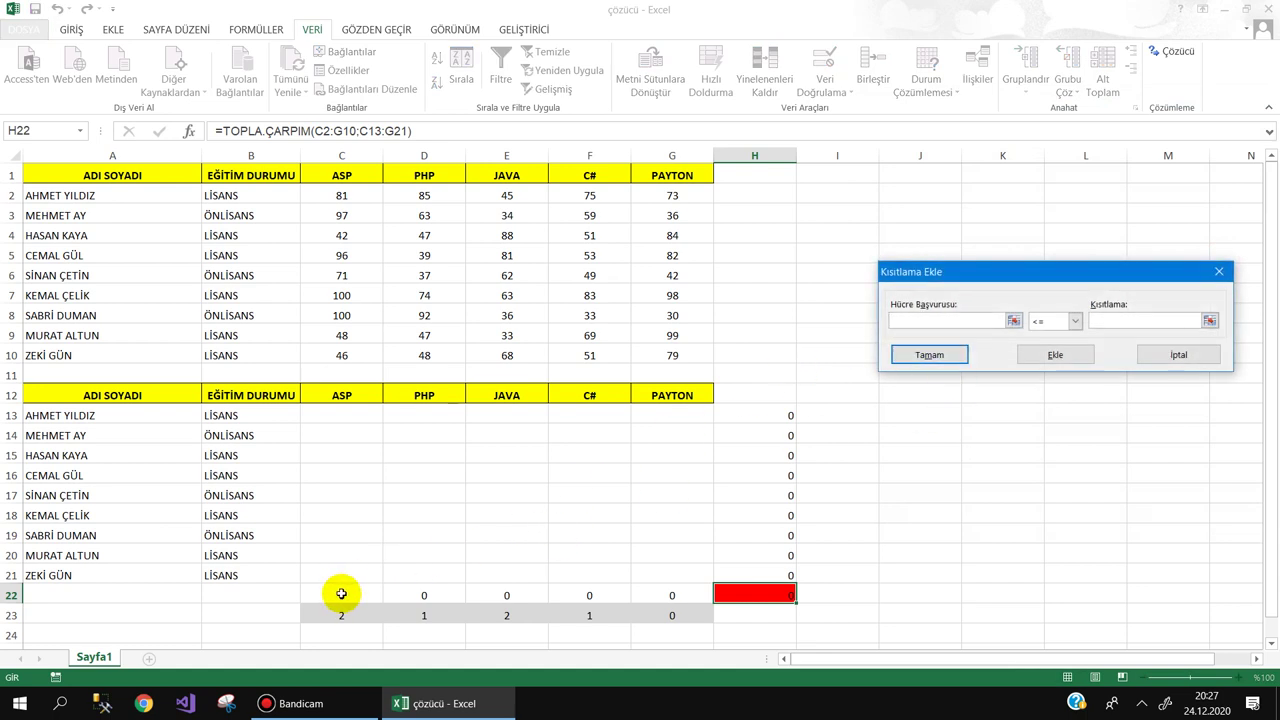
Add the Solver constraint $C$22 = 2
left_click(341, 594)
left_click(1058, 320)
left_click(1035, 345)
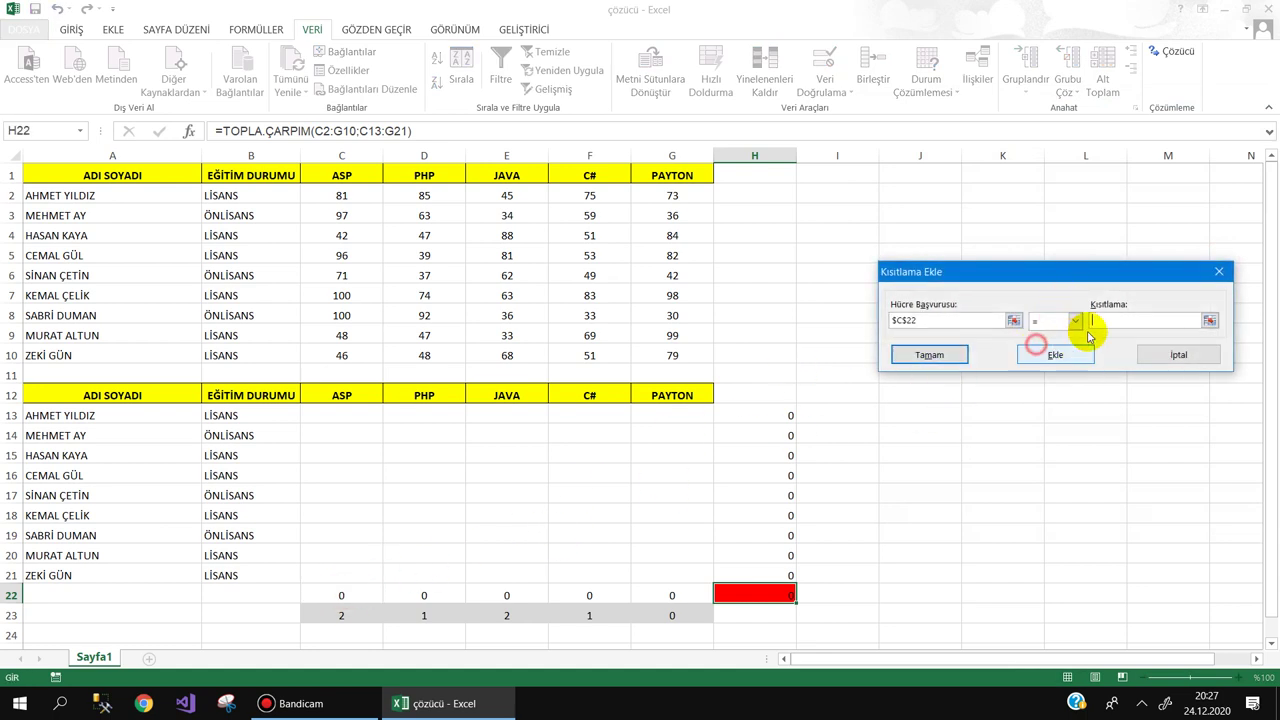
type("2")
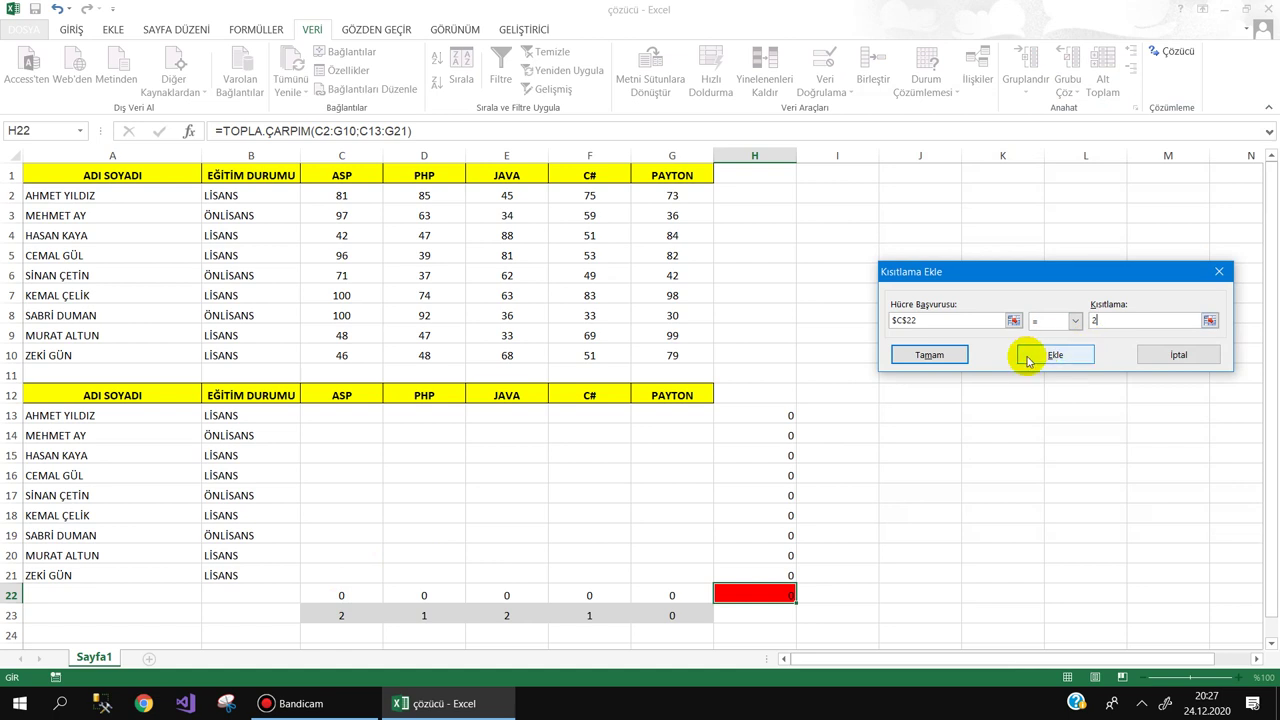
left_click(1052, 355)
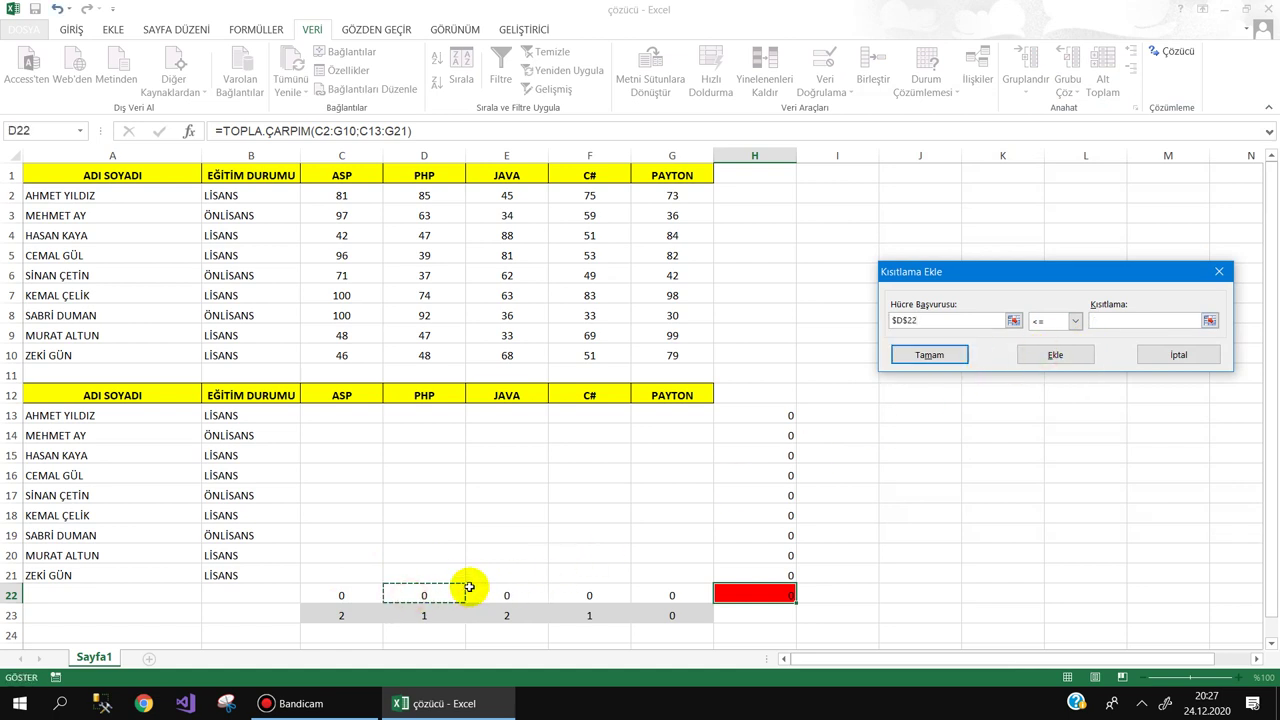
Add the constraints $D$22 = 1 and $E$22 = 2
left_click(1040, 320)
left_click(1040, 347)
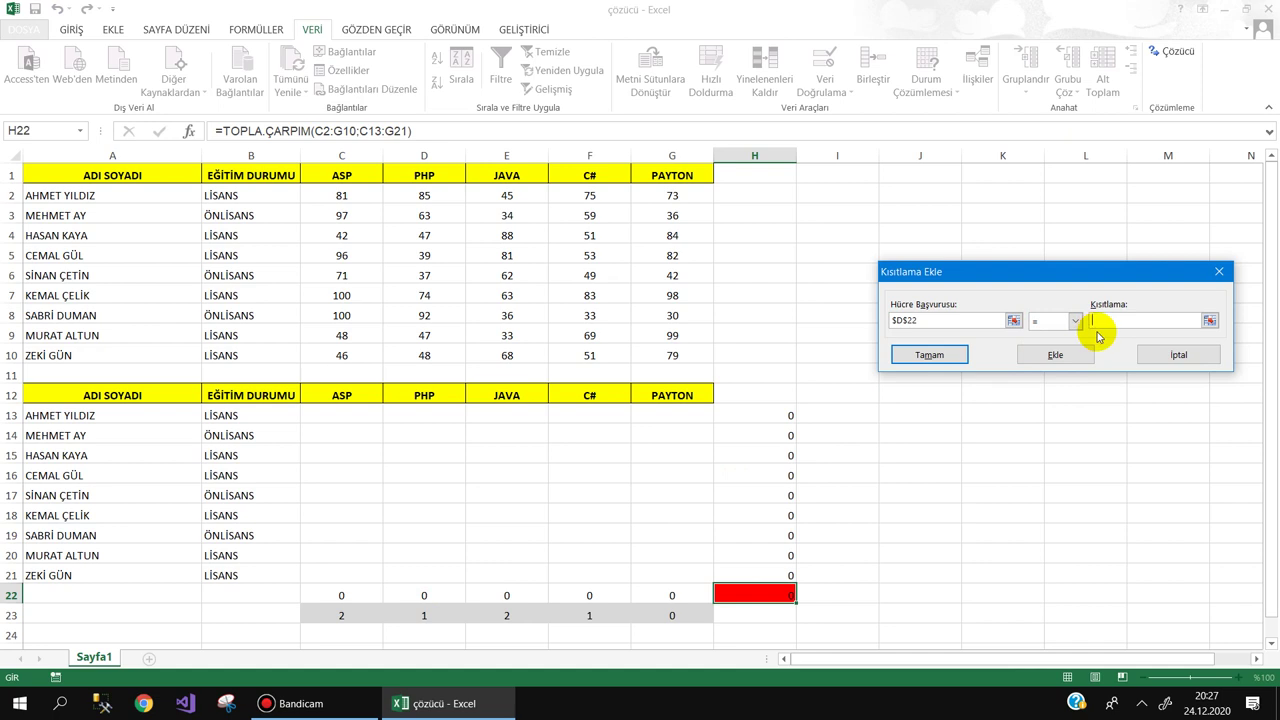
type("1")
left_click(1040, 354)
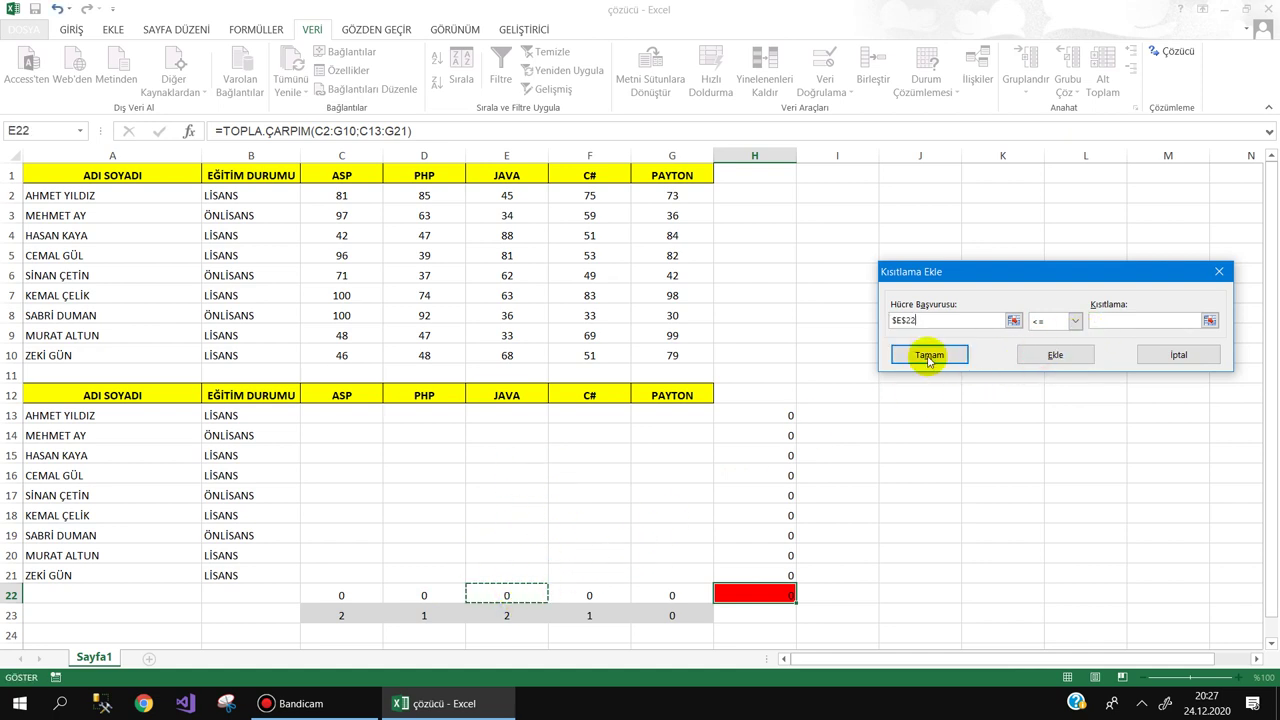
left_click(1038, 321)
left_click(1038, 347)
left_click(1106, 320)
type("2")
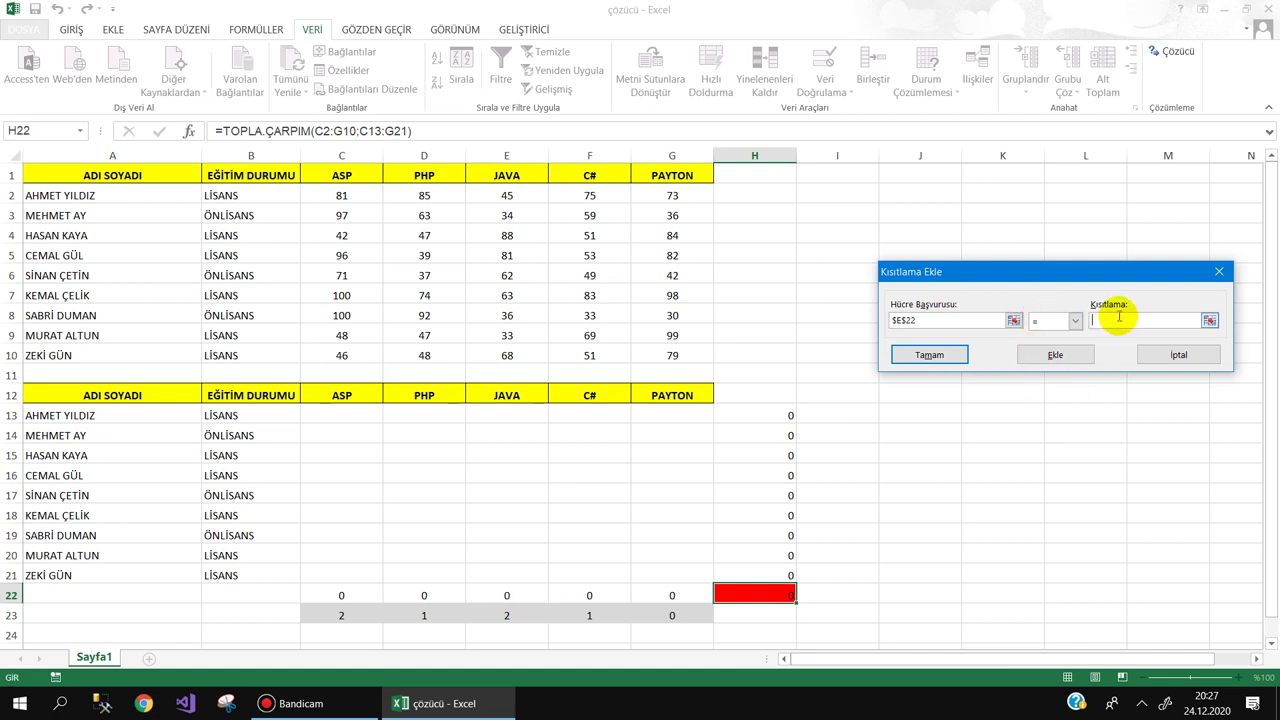
left_click(1040, 354)
Add $G$22 = 0 and cap $H$13:$H$21 at most 1
left_click(667, 592)
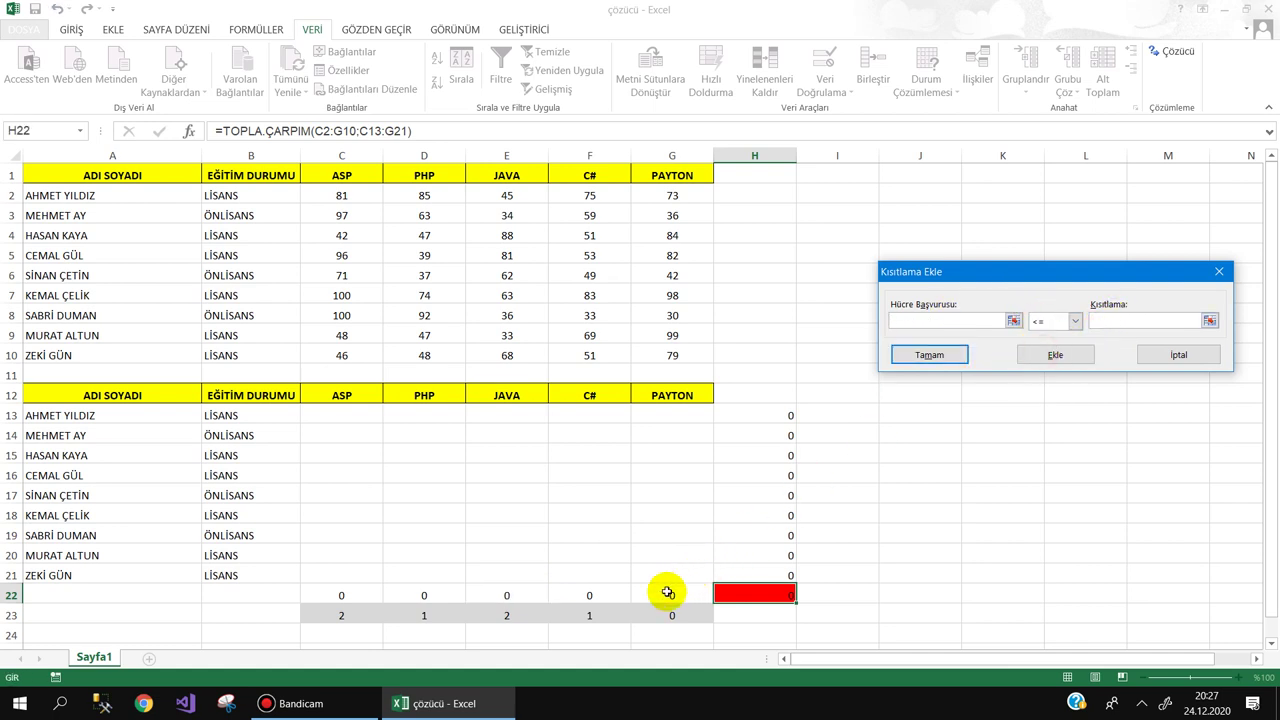
left_click(1071, 320)
left_click(1040, 347)
left_click(1125, 320)
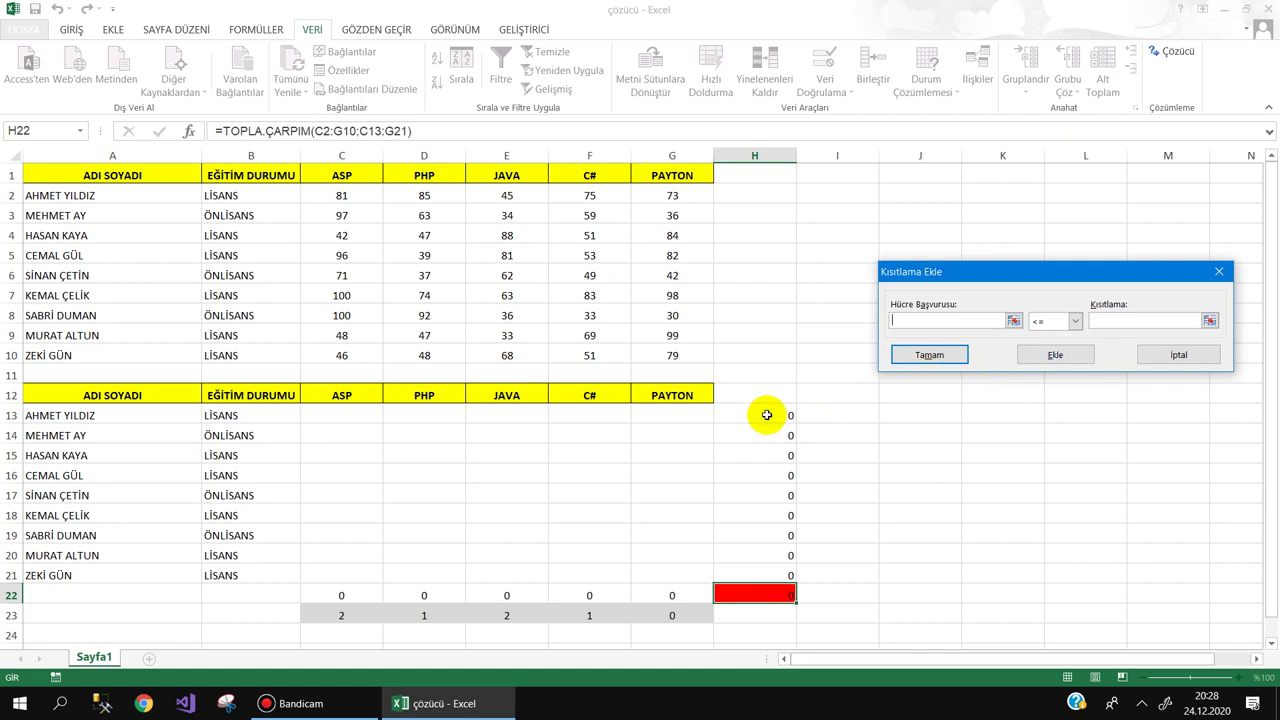
left_click_drag(765, 414, 760, 561)
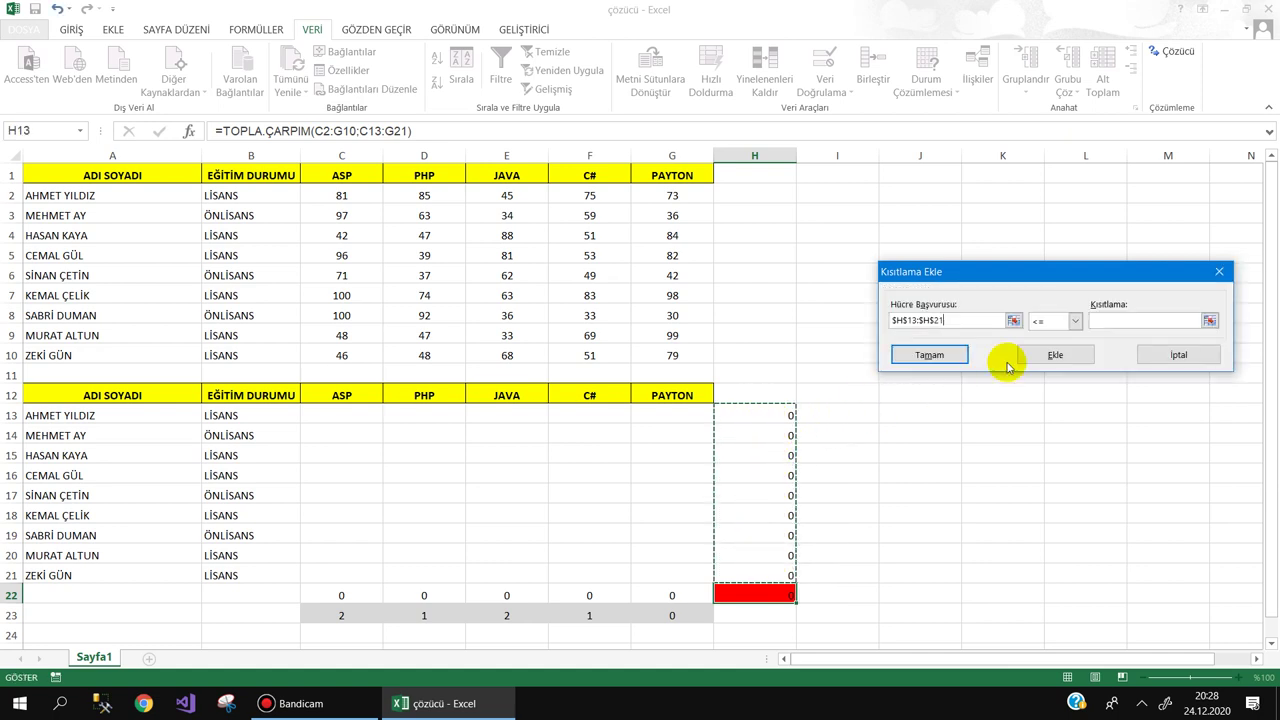
left_click(1108, 321)
type("1")
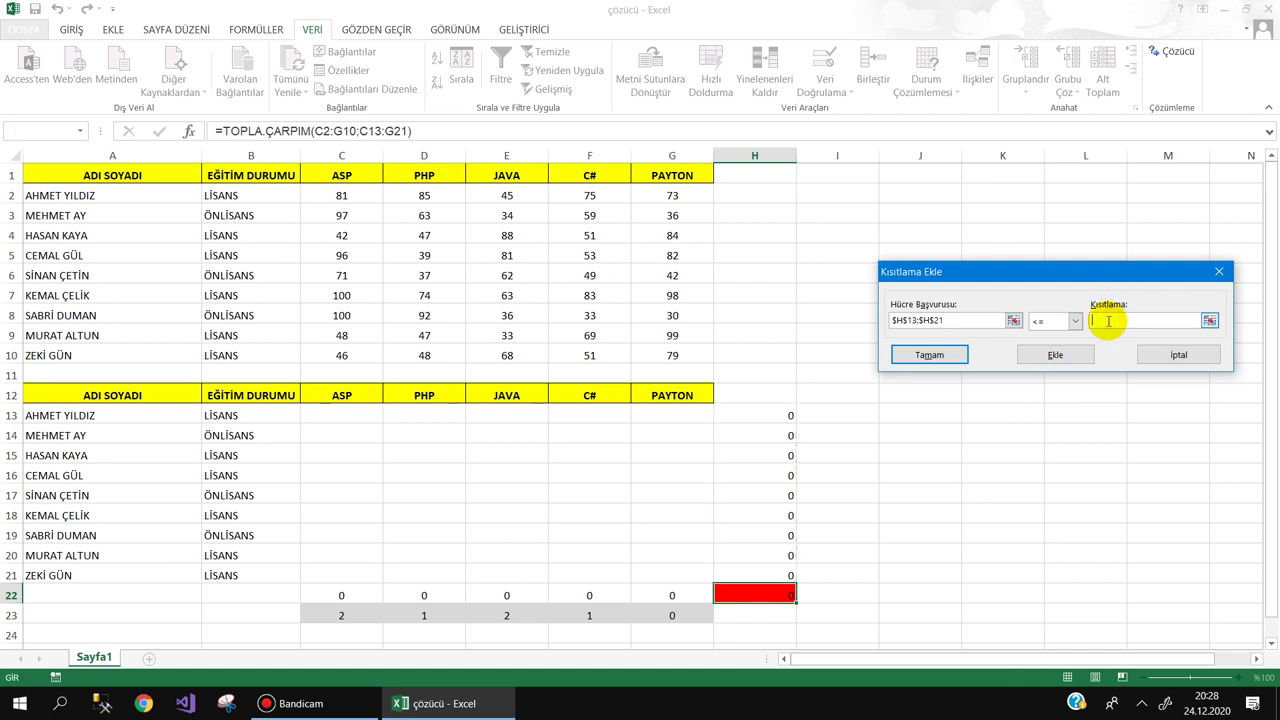
left_click(951, 353)
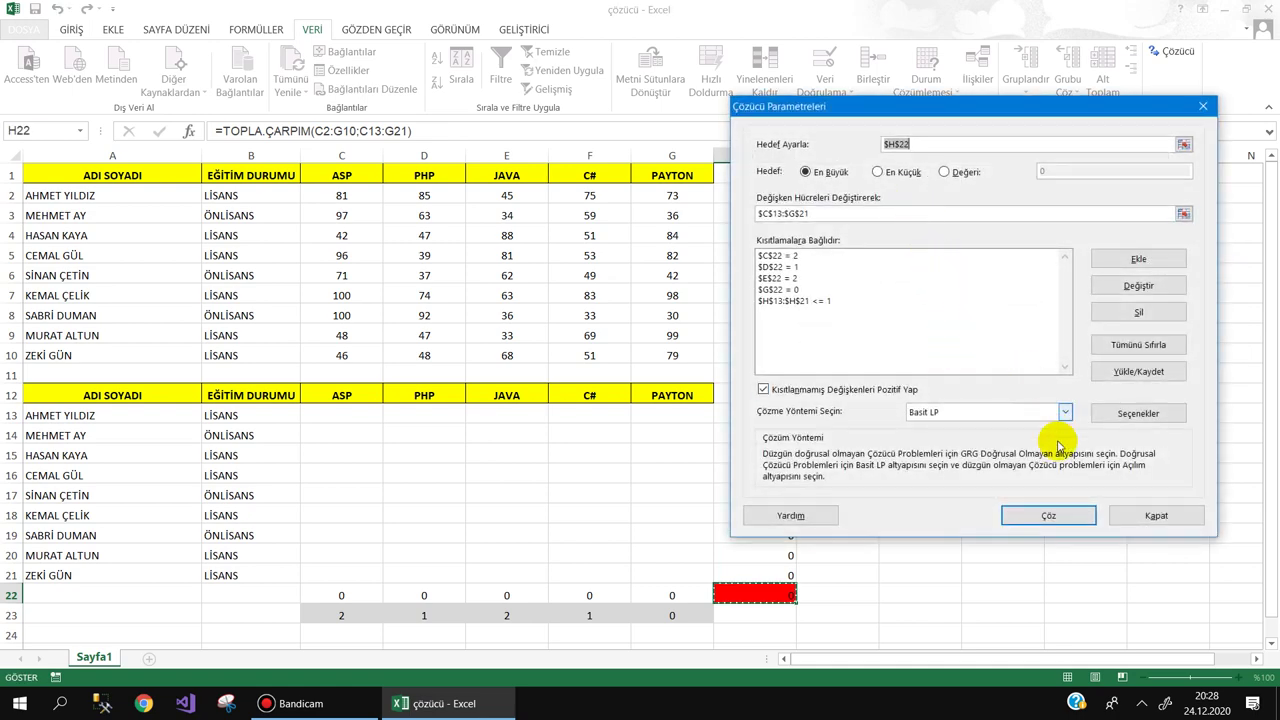
Solve and keep the solution, checking the new ASP, PHP and JAVA assignments
left_click(1035, 519)
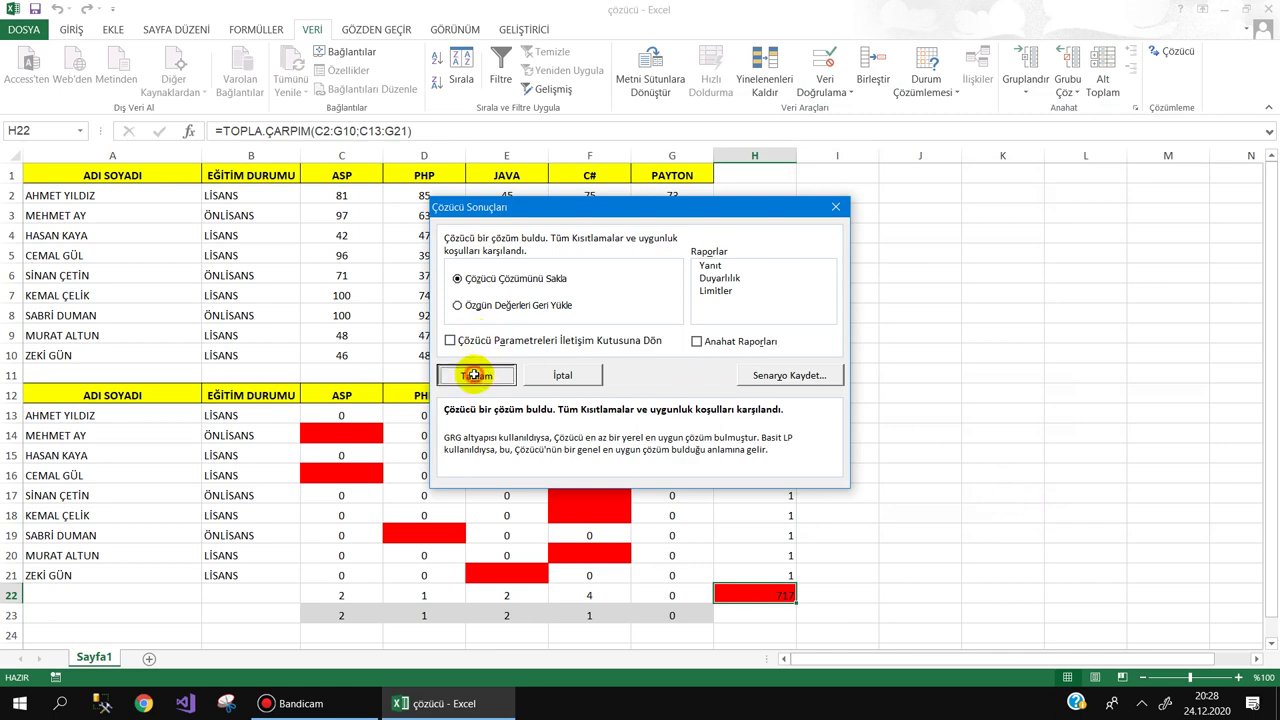
left_click(474, 375)
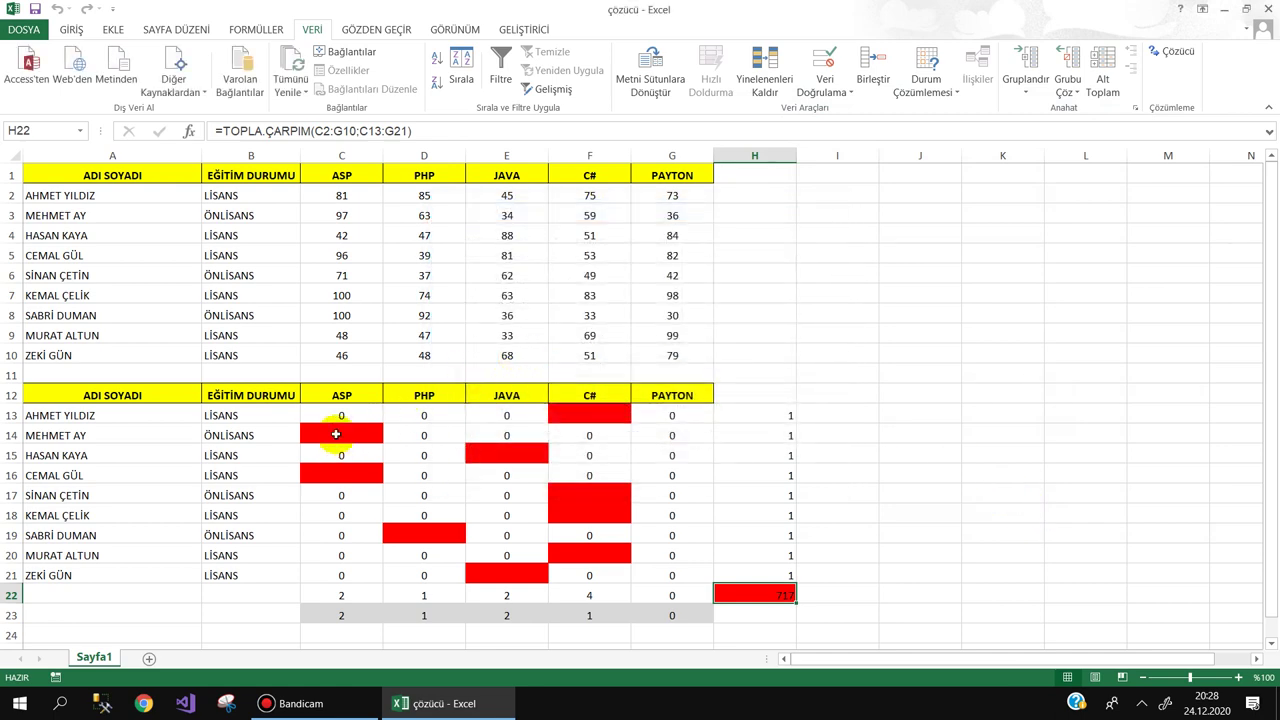
left_click_drag(336, 434, 335, 474)
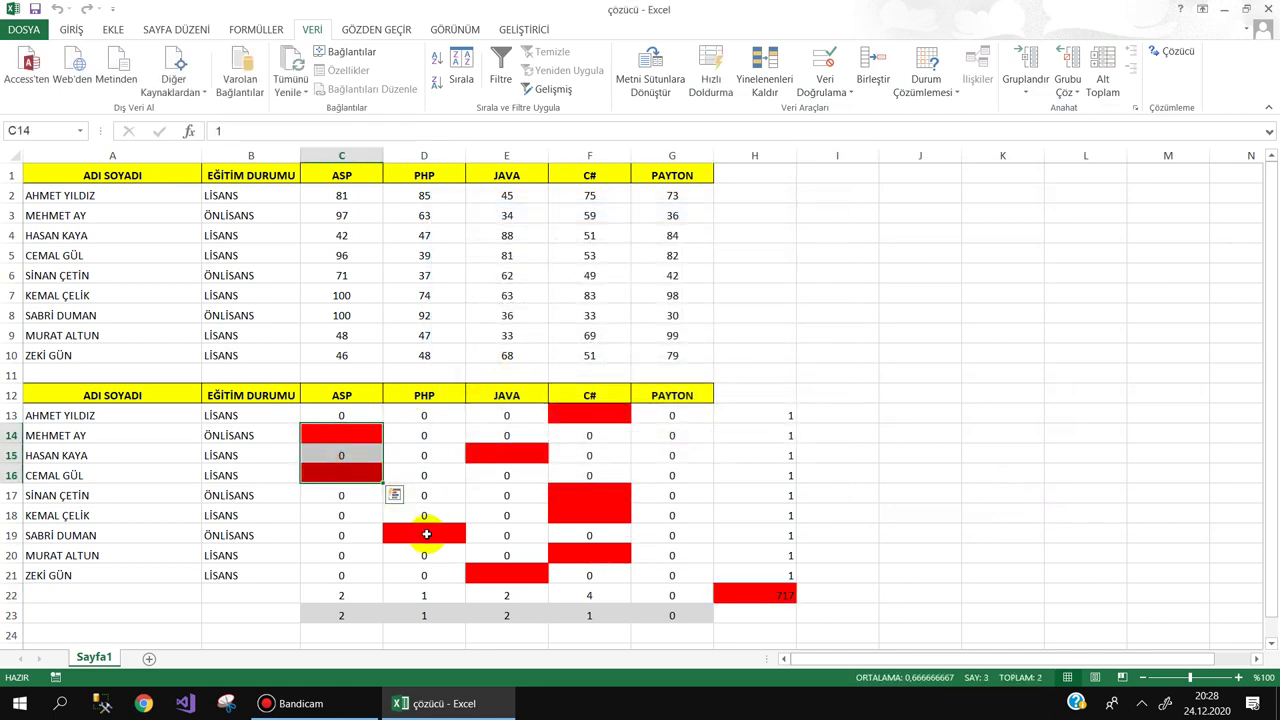
left_click(426, 535)
left_click(517, 452)
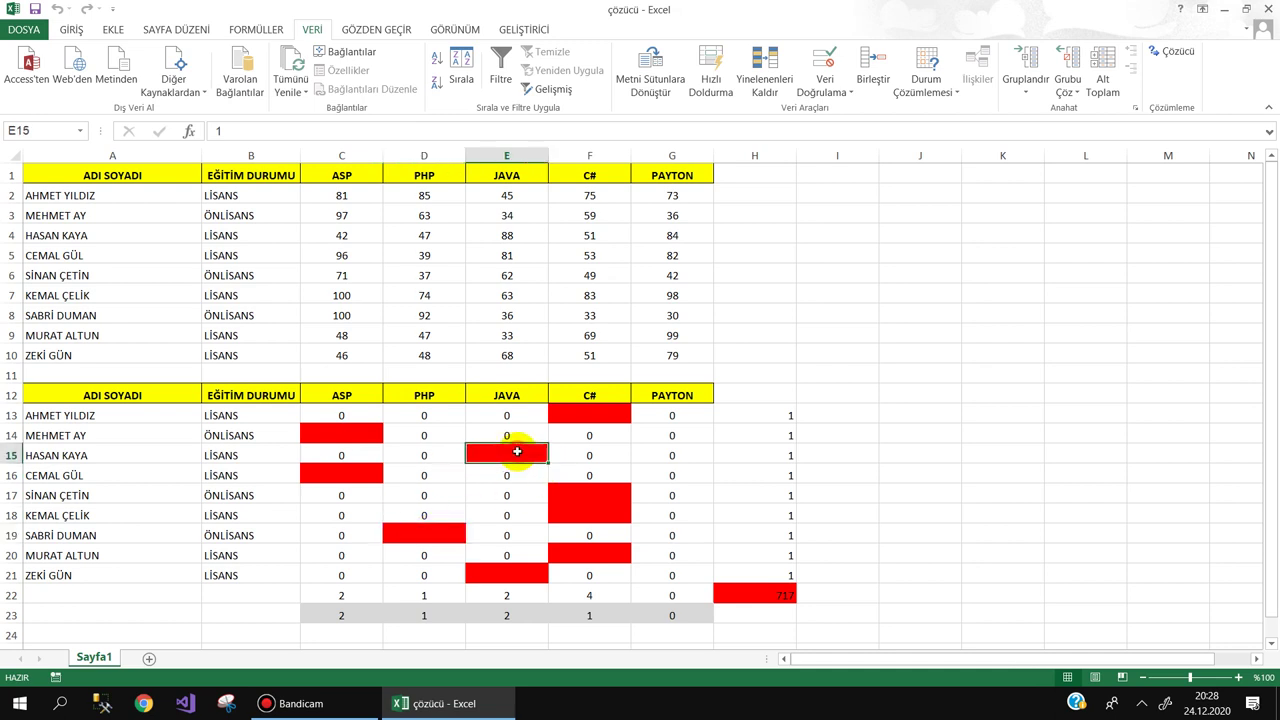
left_click(514, 577)
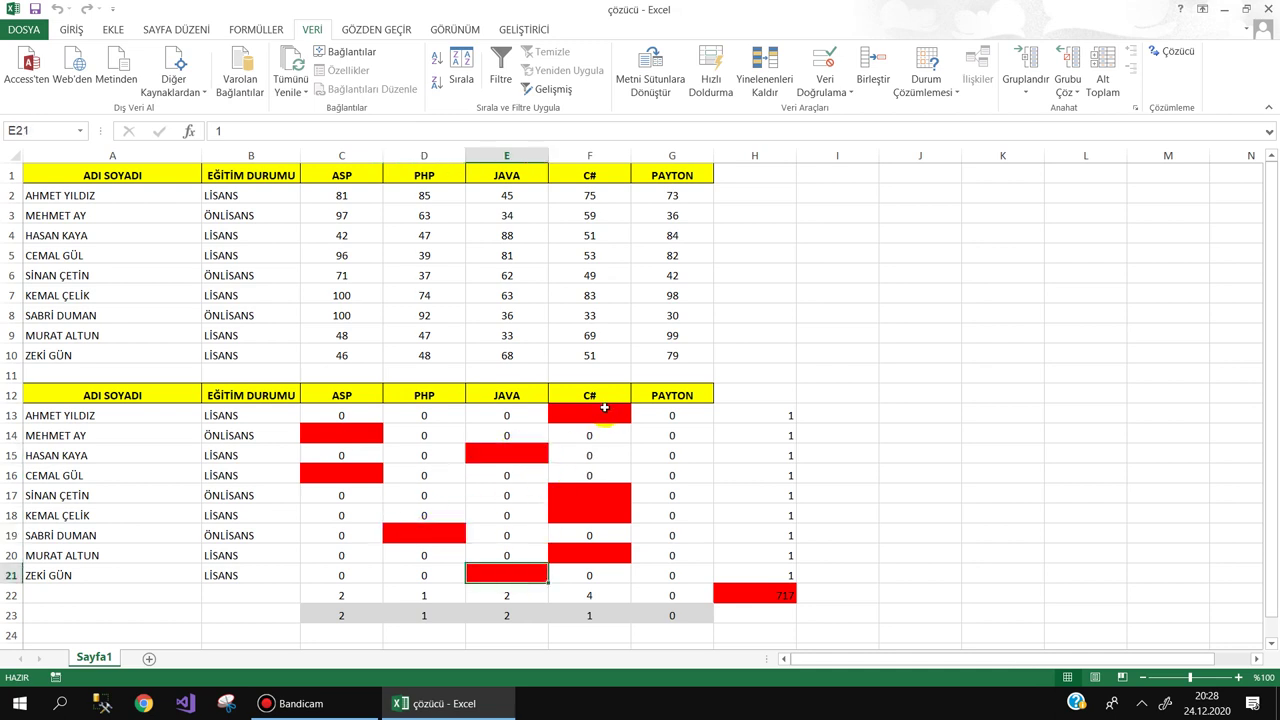
Check the C# total of 4 and the H22 total, then reopen Solver
left_click(591, 596)
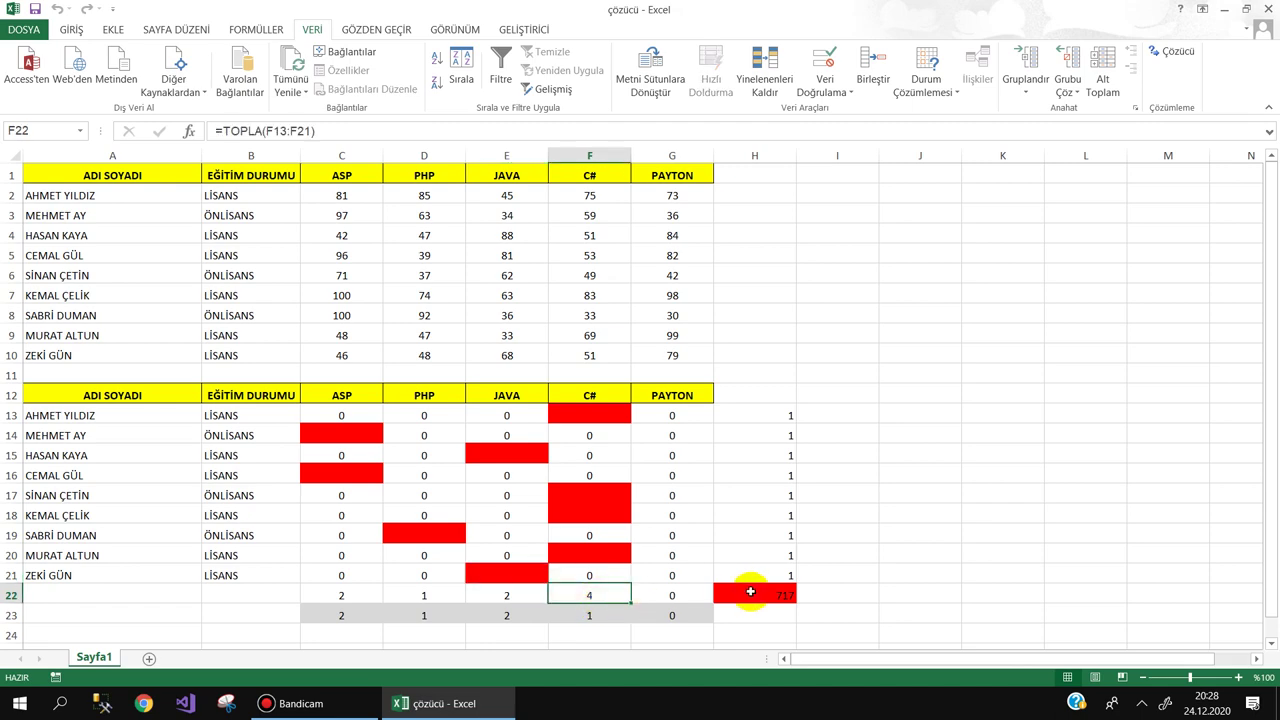
left_click(748, 593)
left_click(1178, 54)
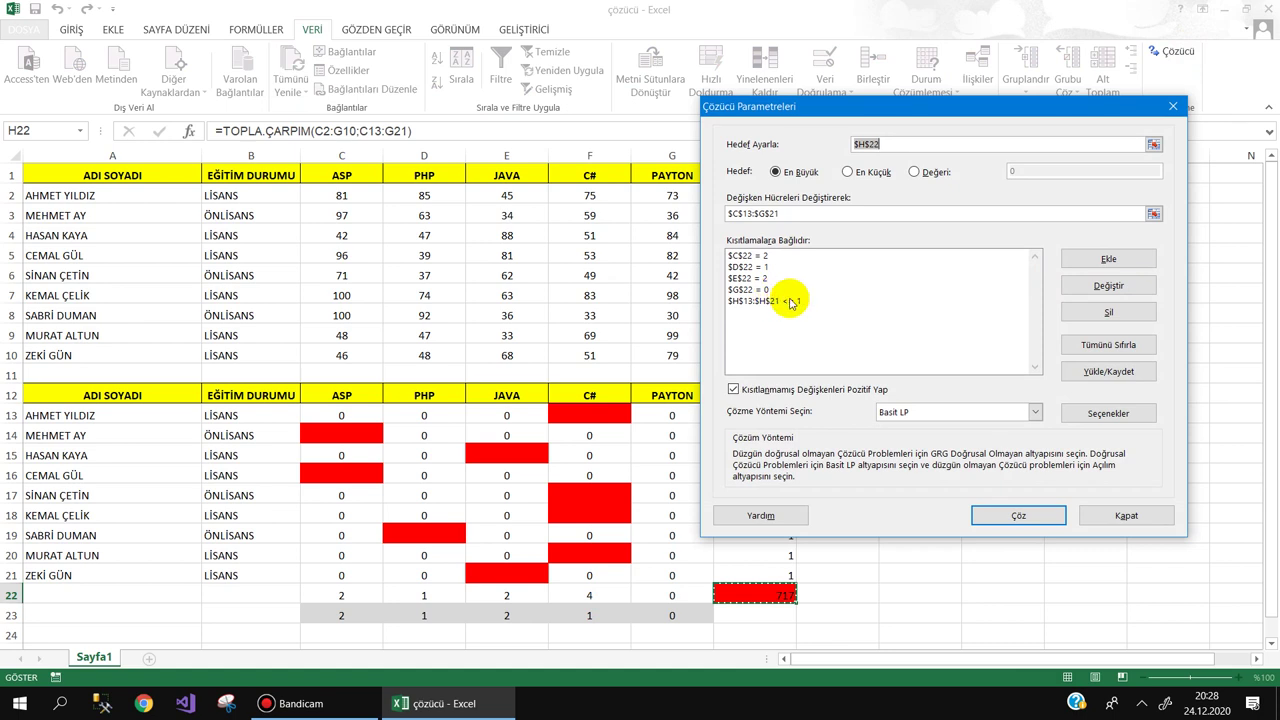
Add the equality constraint $F$22 = 1 and solve again
left_click(761, 281)
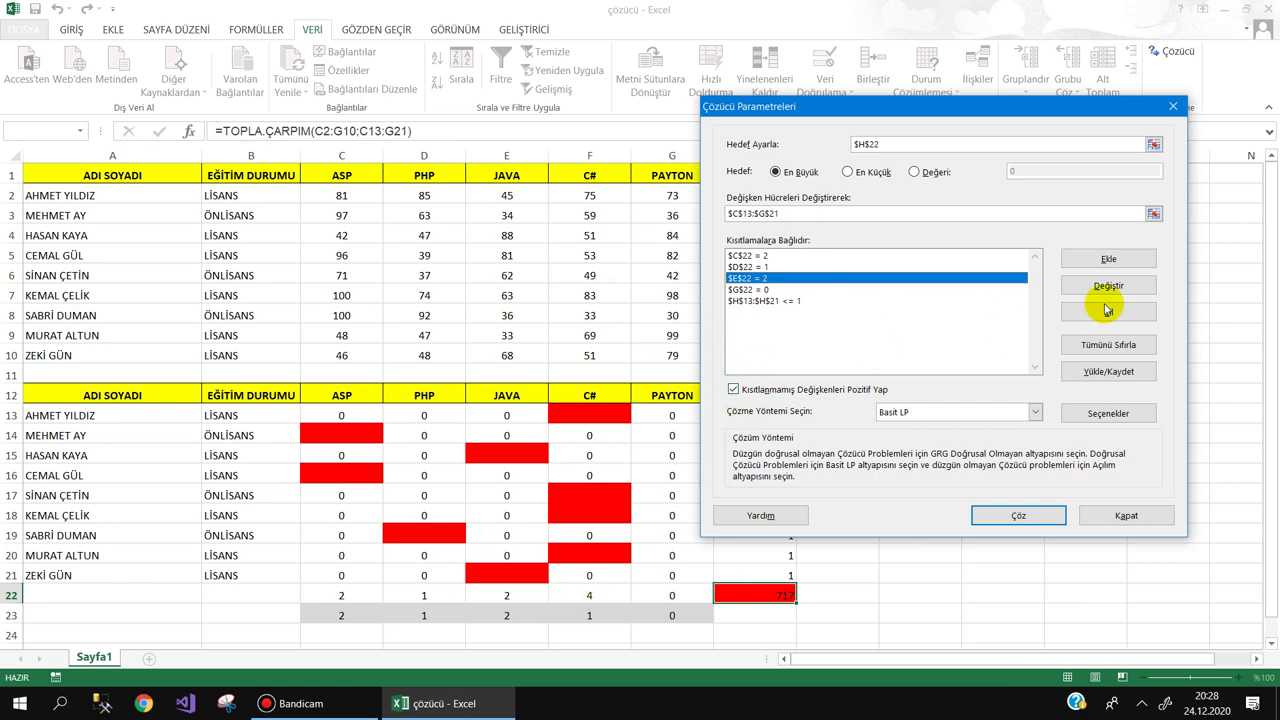
left_click(1110, 259)
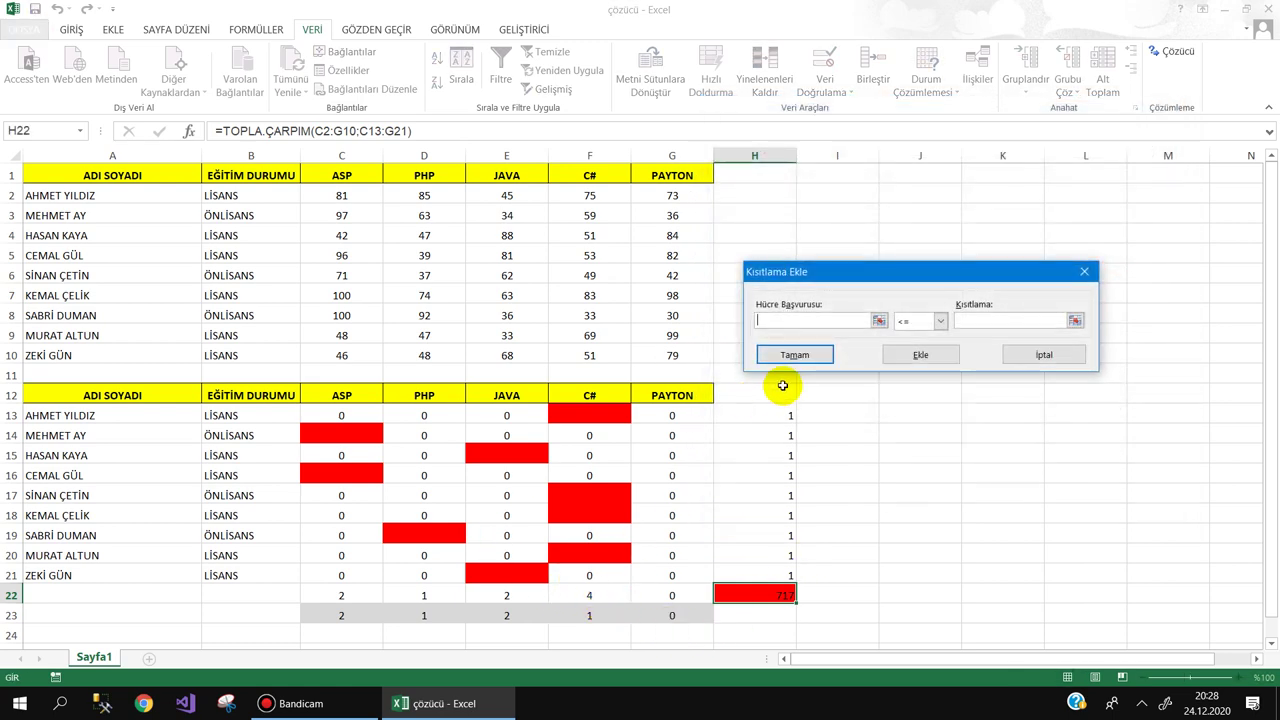
left_click(589, 598)
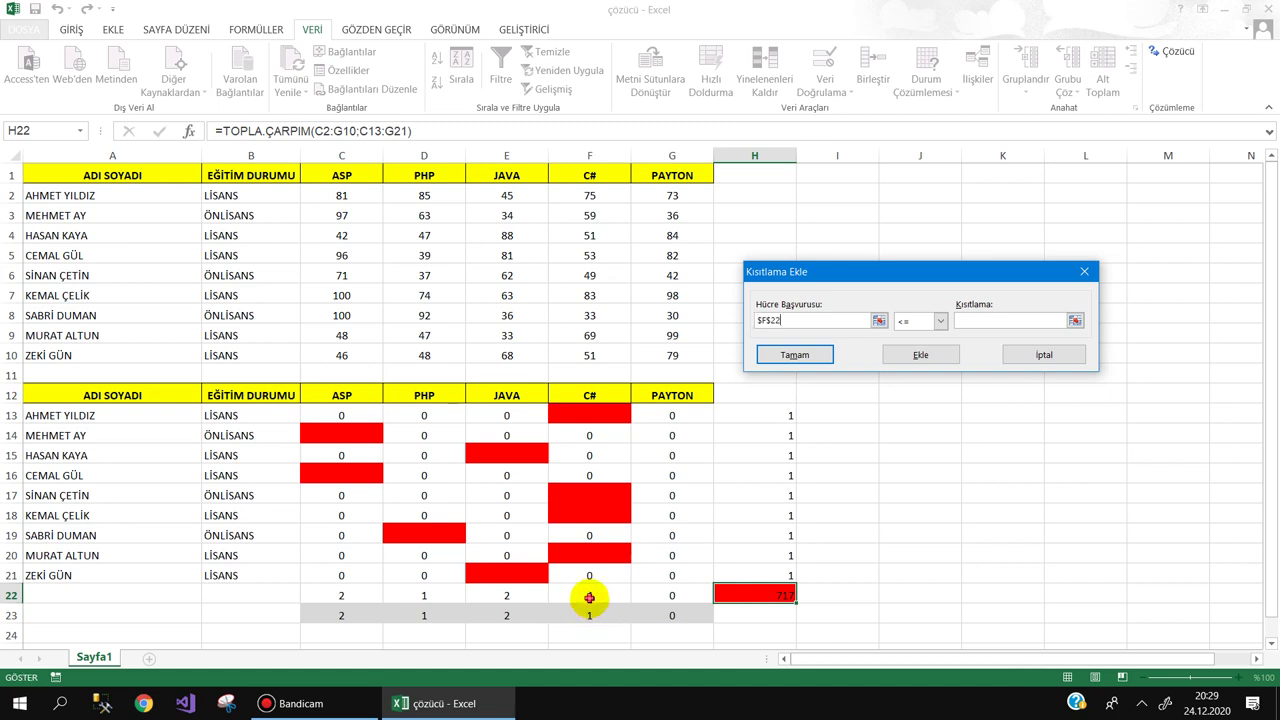
left_click(925, 321)
left_click(910, 347)
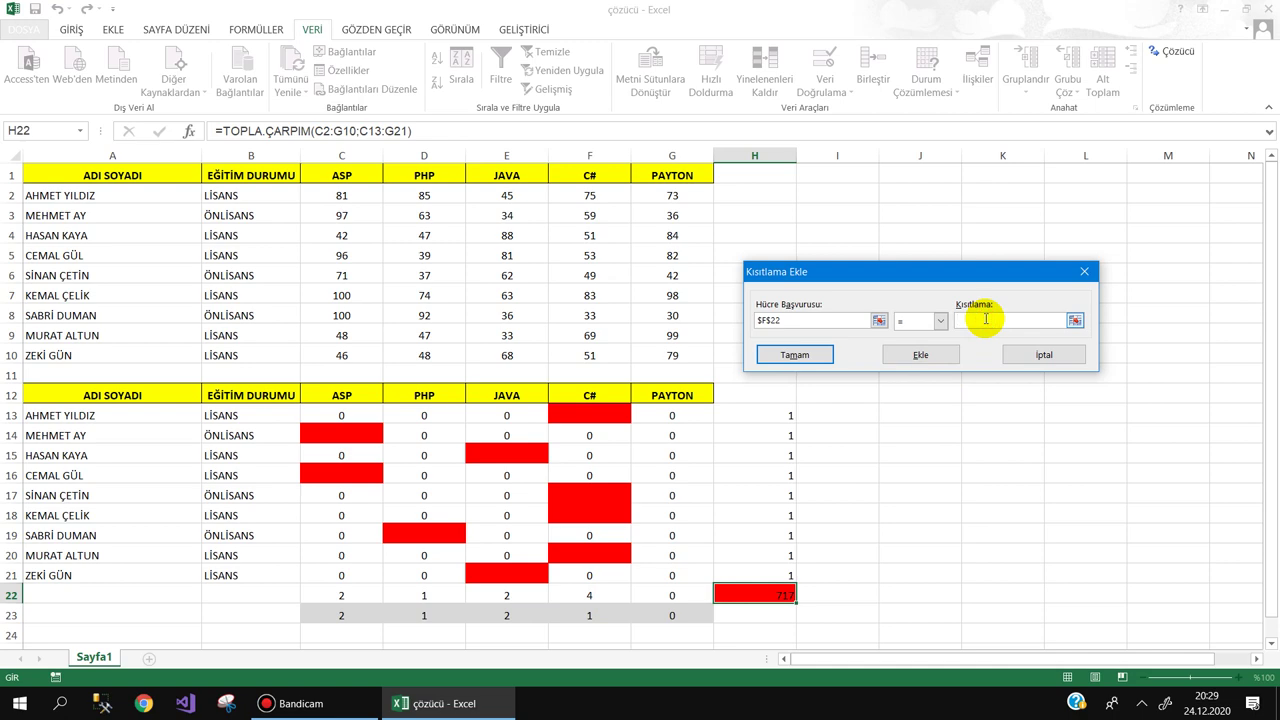
left_click(985, 318)
type("1")
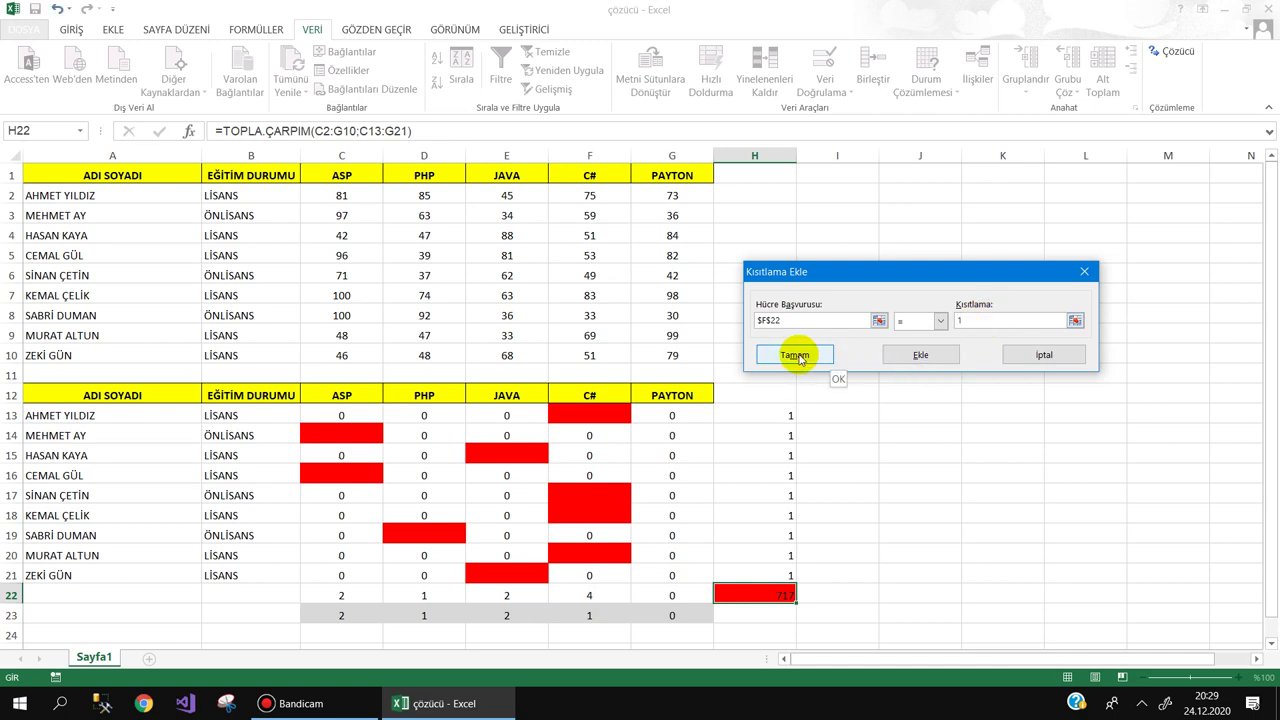
left_click(797, 356)
left_click(955, 520)
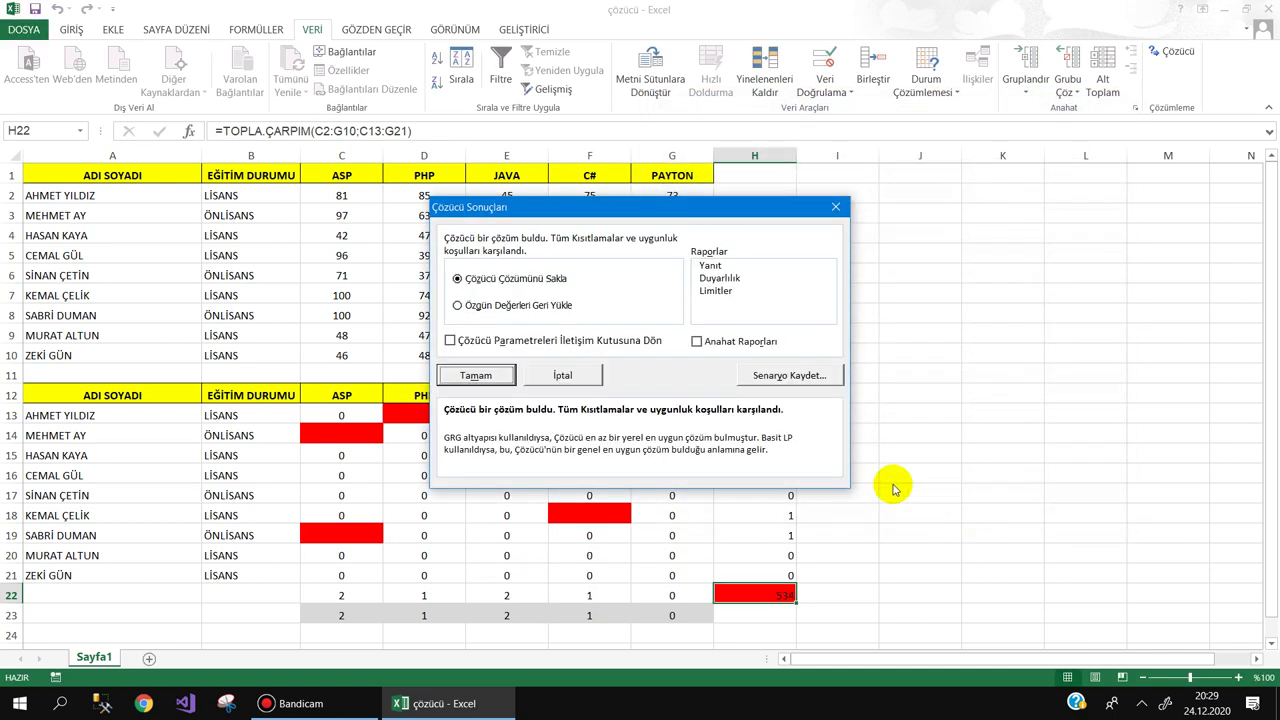
Keep the new solution: 1s in C14, C19, D13, E15, E16 and F18, with total 534 in H22
left_click(500, 375)
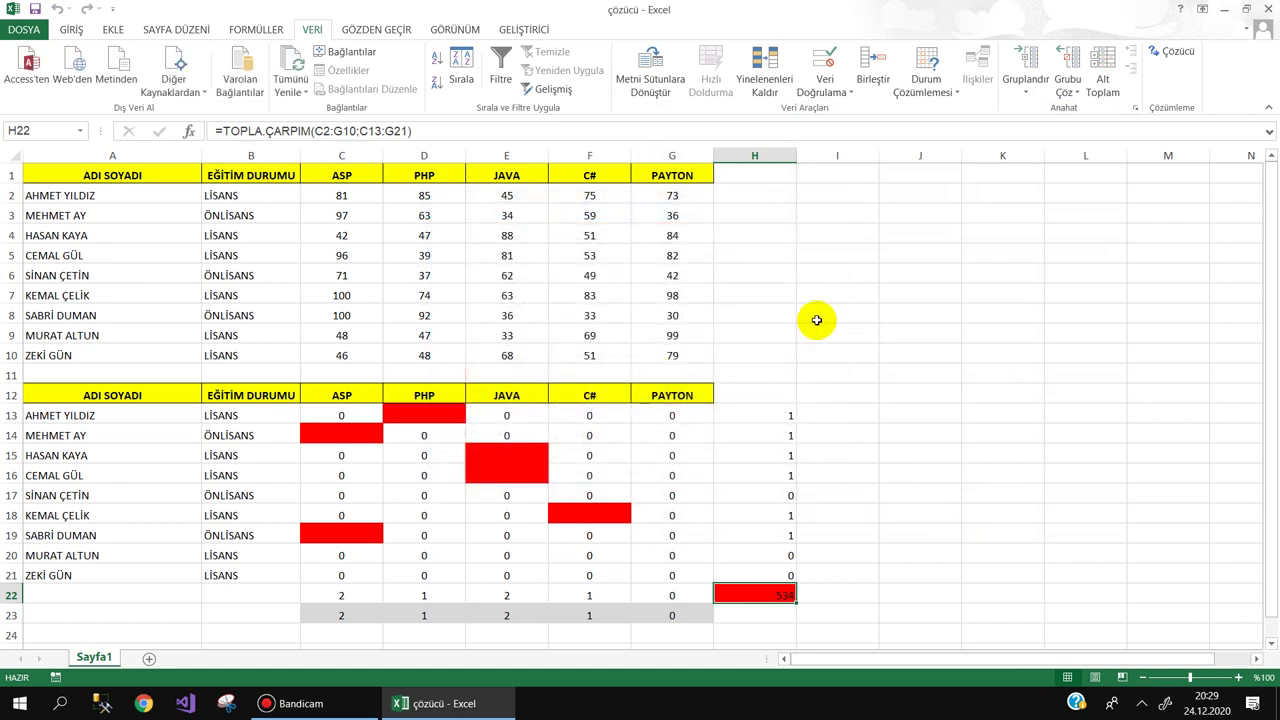
left_click(794, 213)
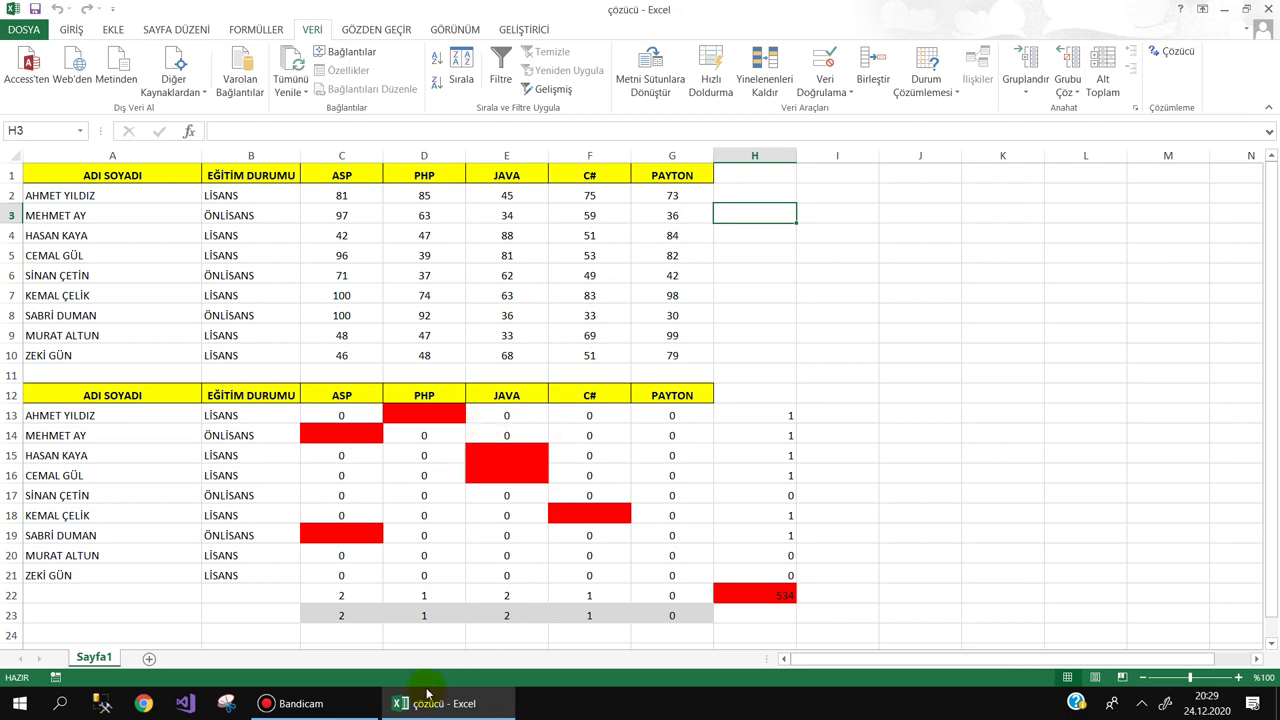
Bring up the Bandicam recorder window over the spreadsheet and move it slightly lower
left_click(300, 703)
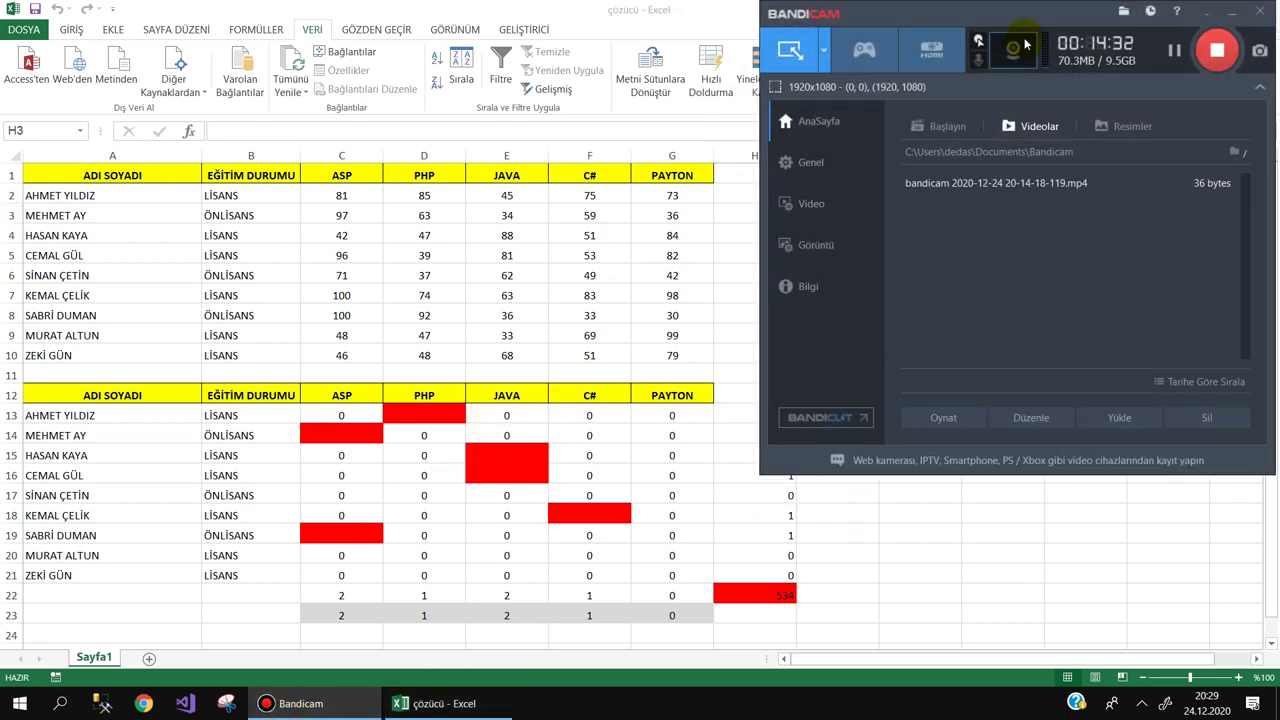
mouse_move(1028, 16)
left_mouse_down()
mouse_move(1028, 47)
mouse_move(993, 33)
left_mouse_up()
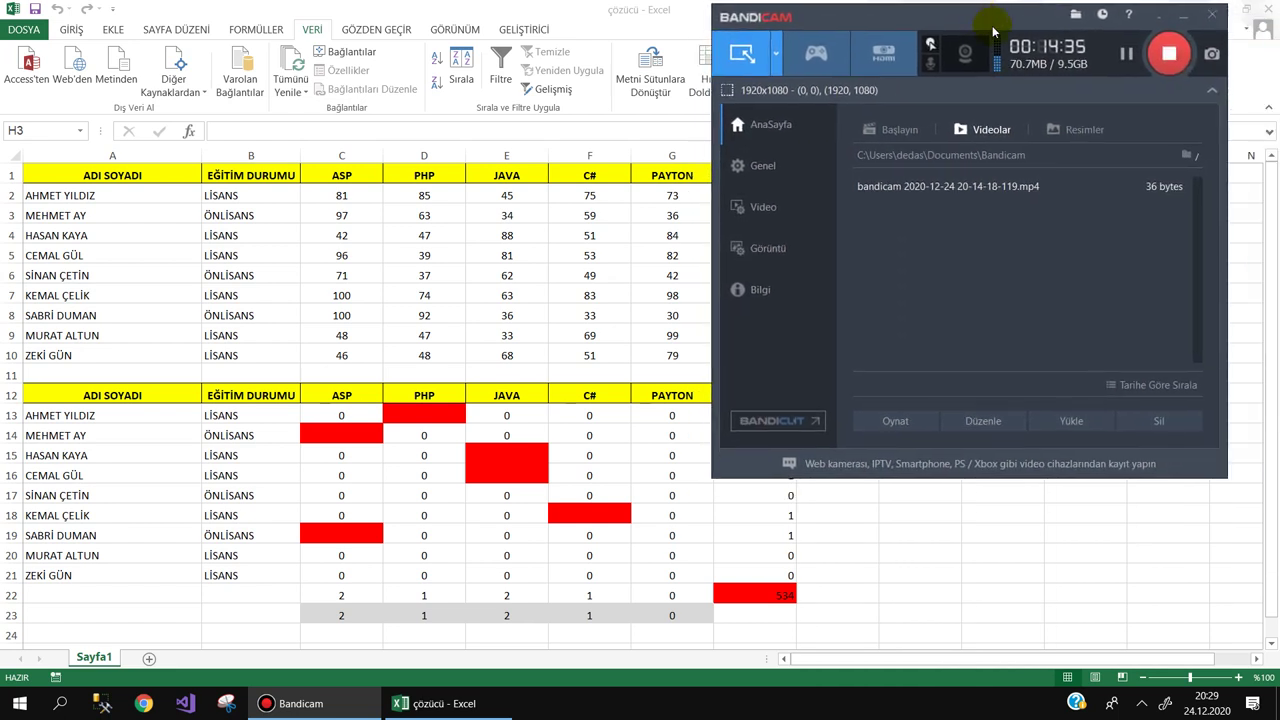